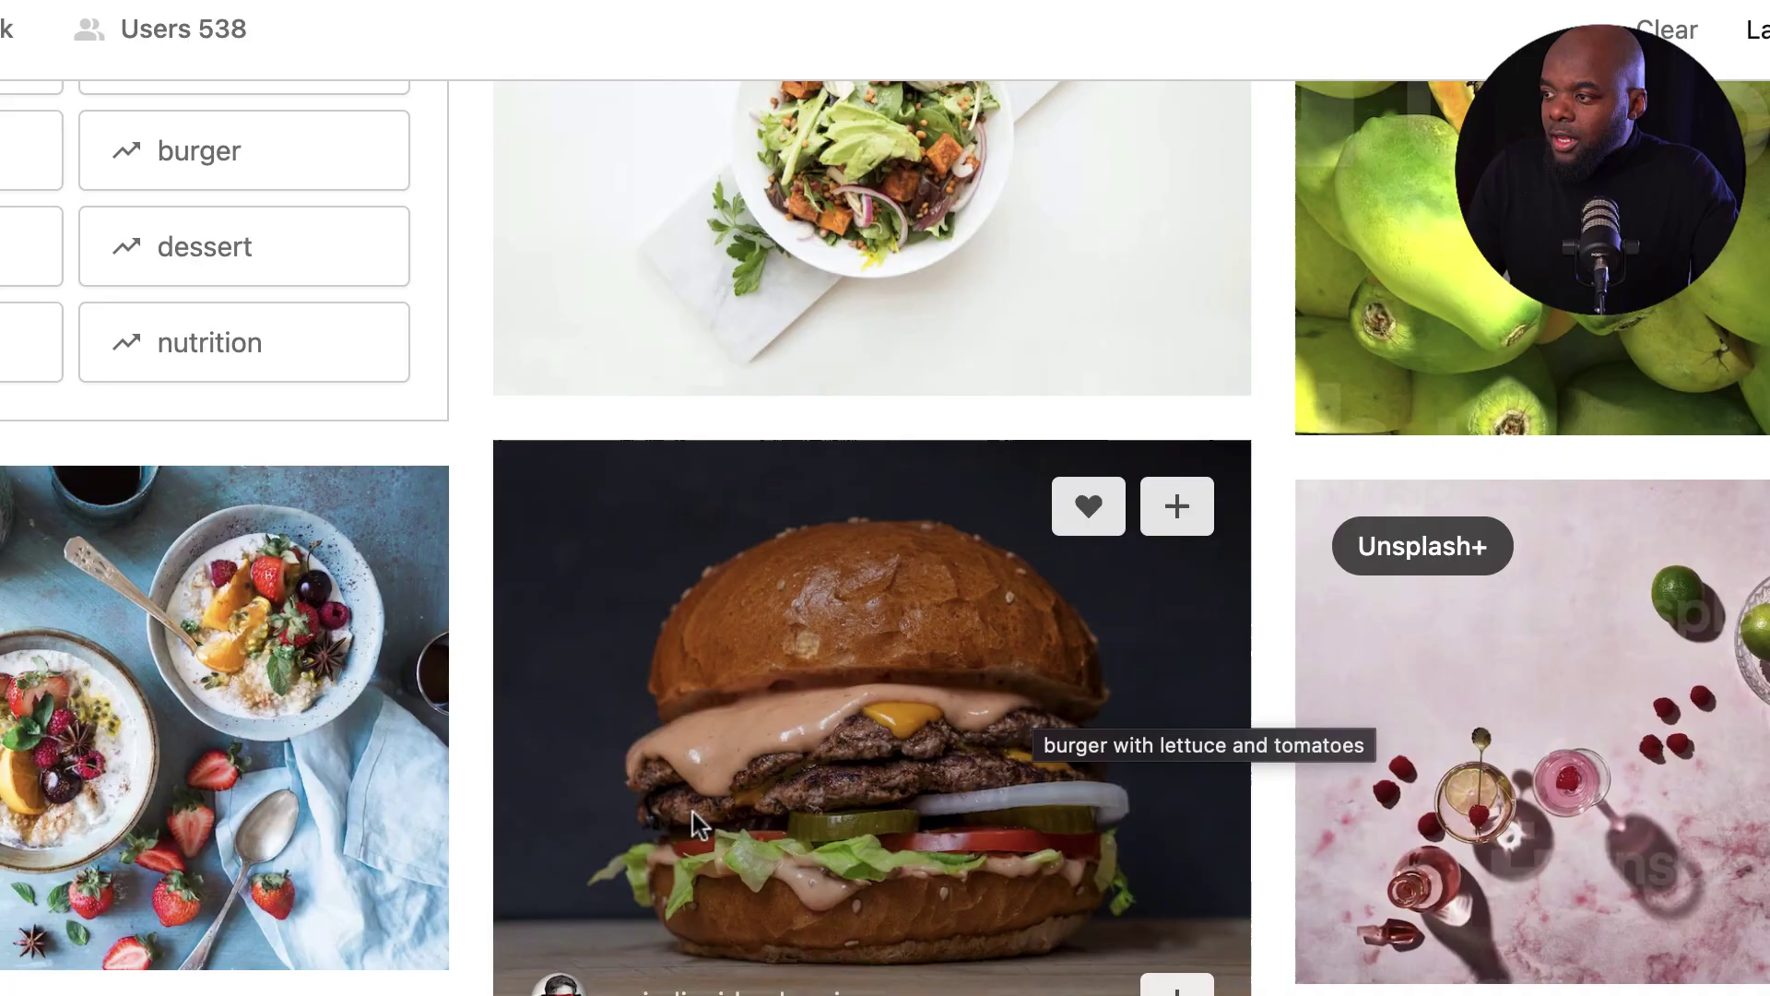
# Step: Browse the food photos on Unsplash and open the roasted ribs with sliced tomatoes image
pyautogui.scroll(-10, 960, 816)
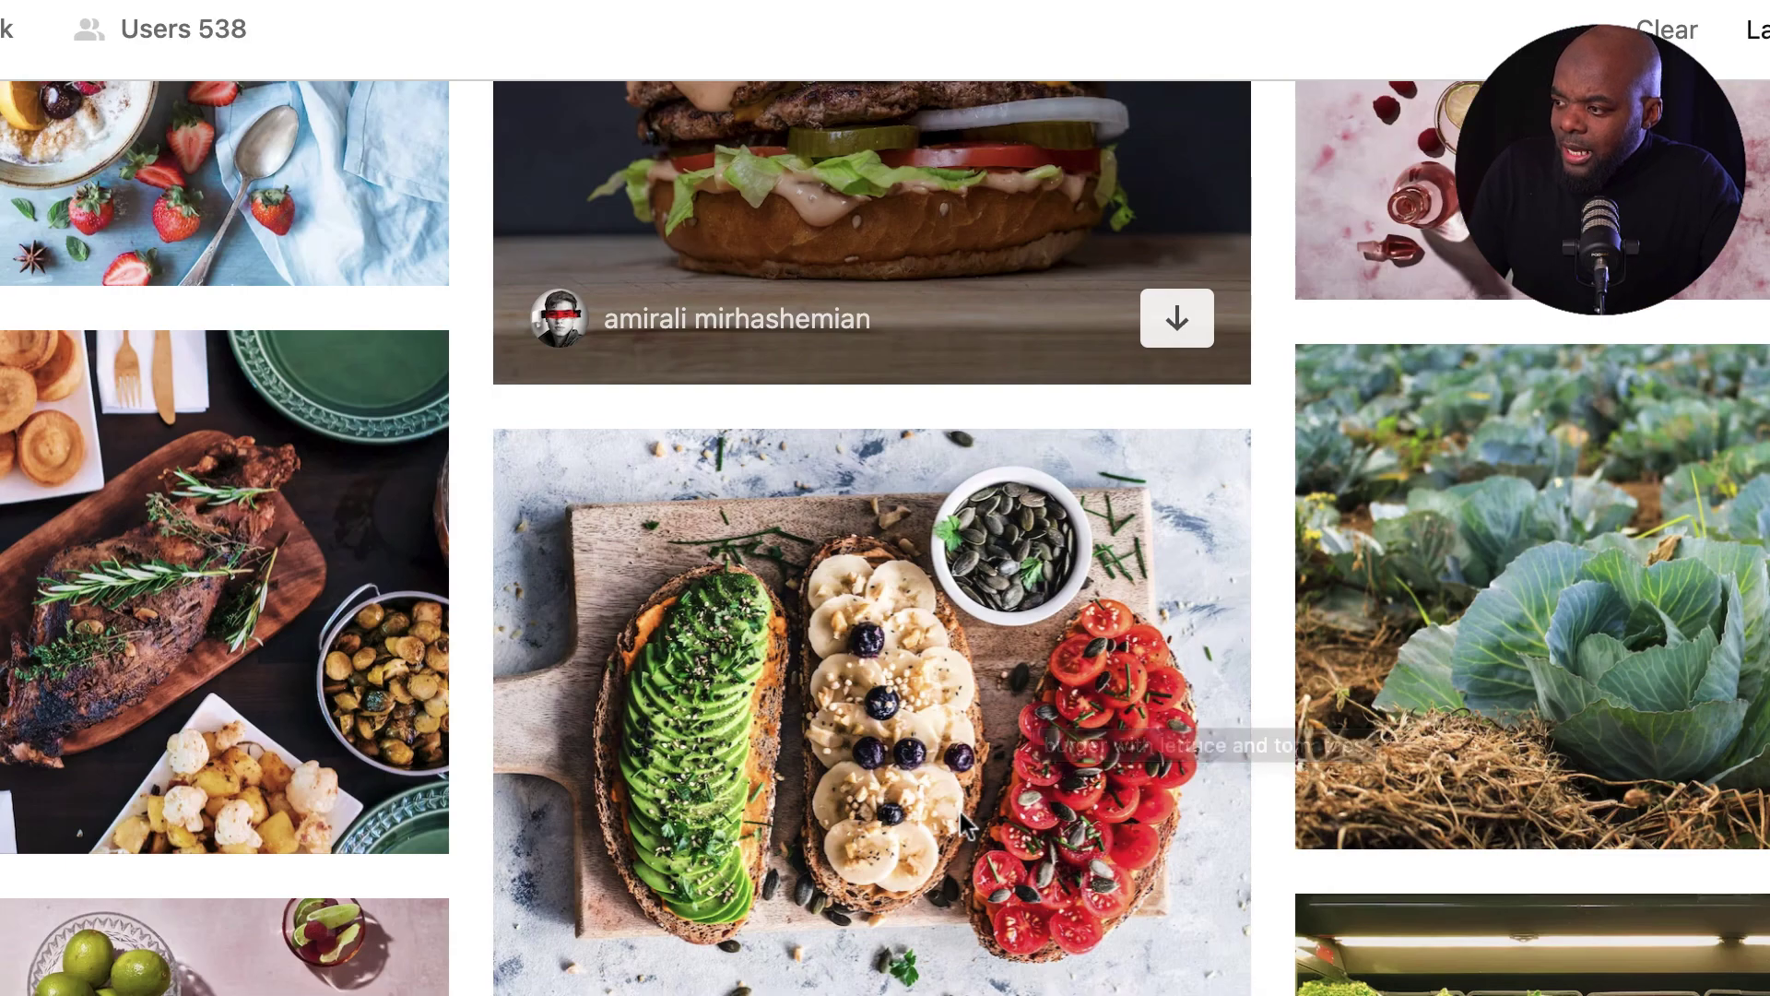
pyautogui.scroll(-3, 960, 819)
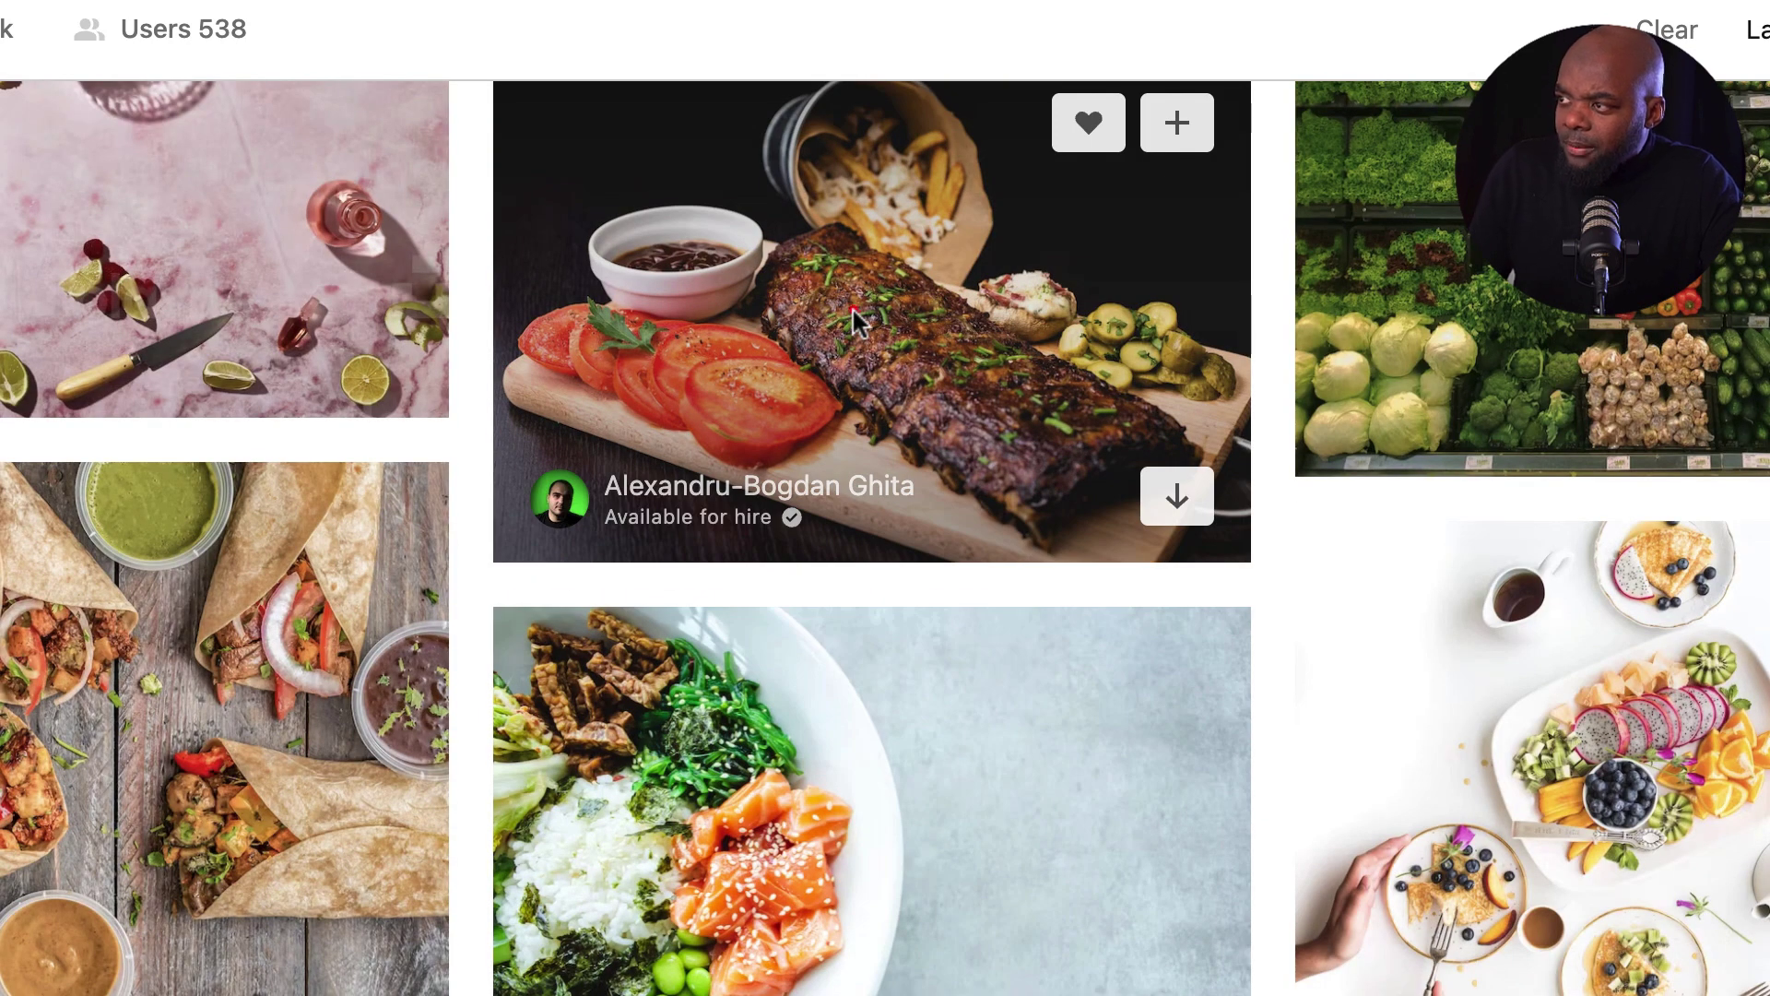
pyautogui.click(852, 306)
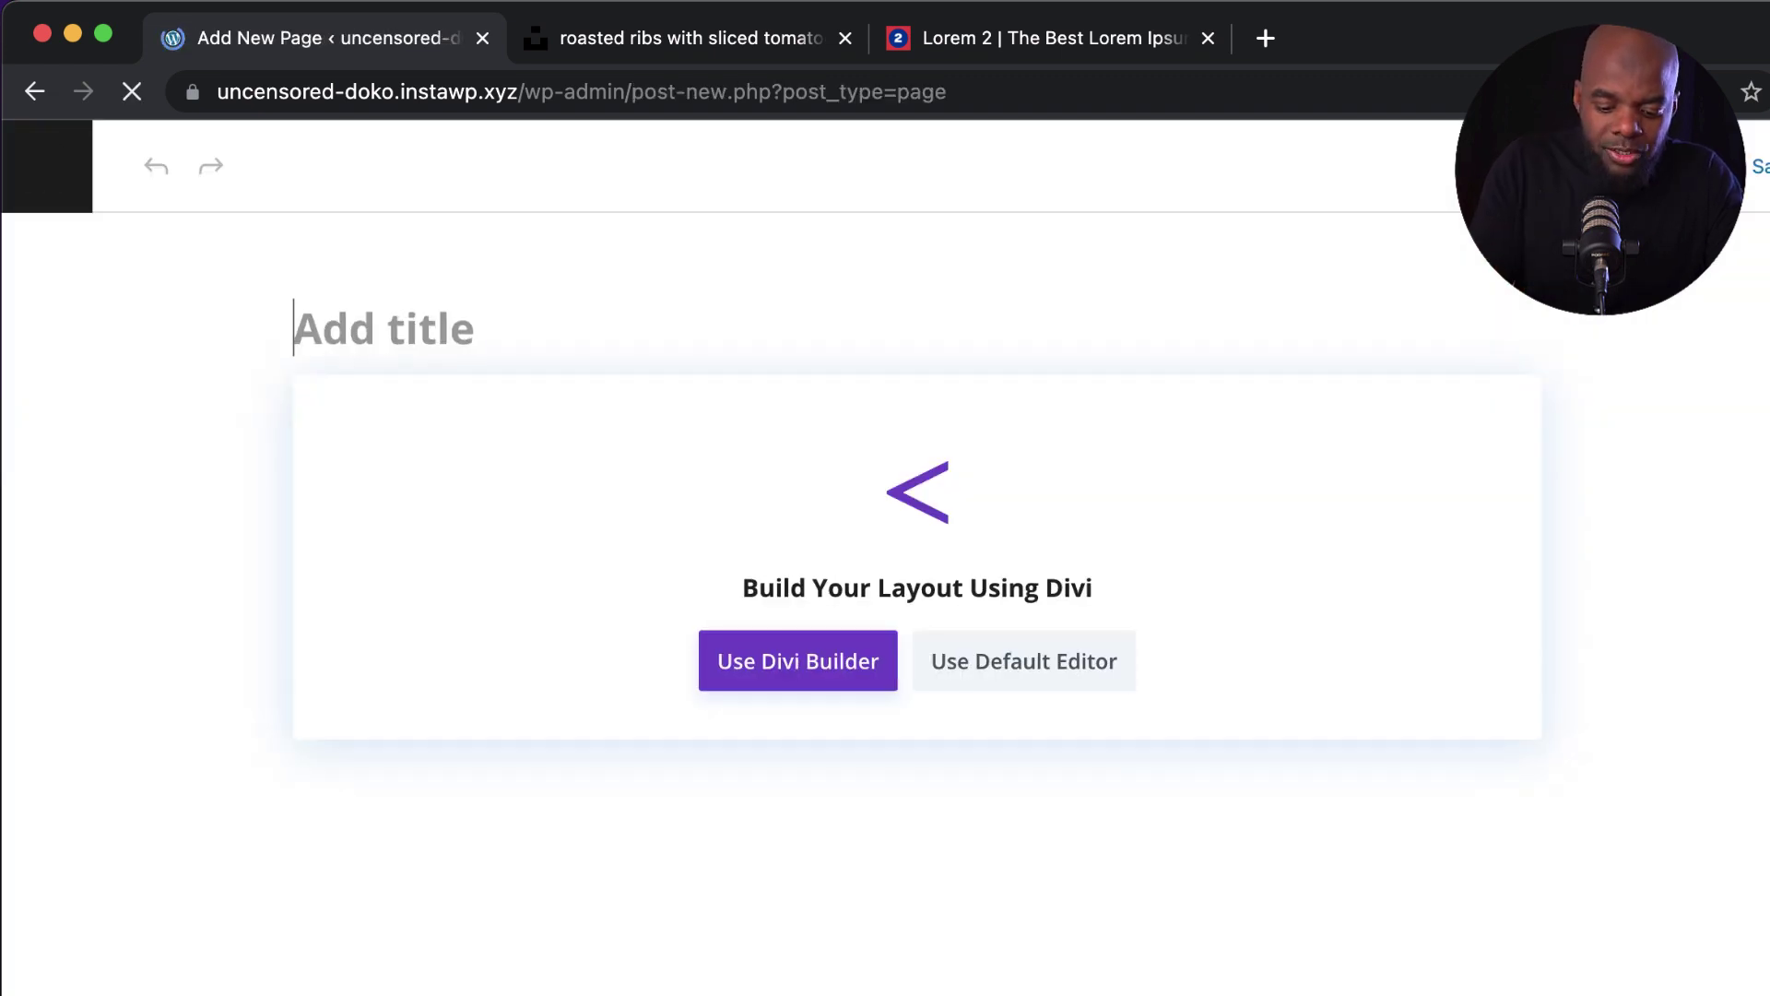
# Step: Title the new WordPress page "Designs" and start building it from scratch with the Divi Builder
pyautogui.write('Designs')
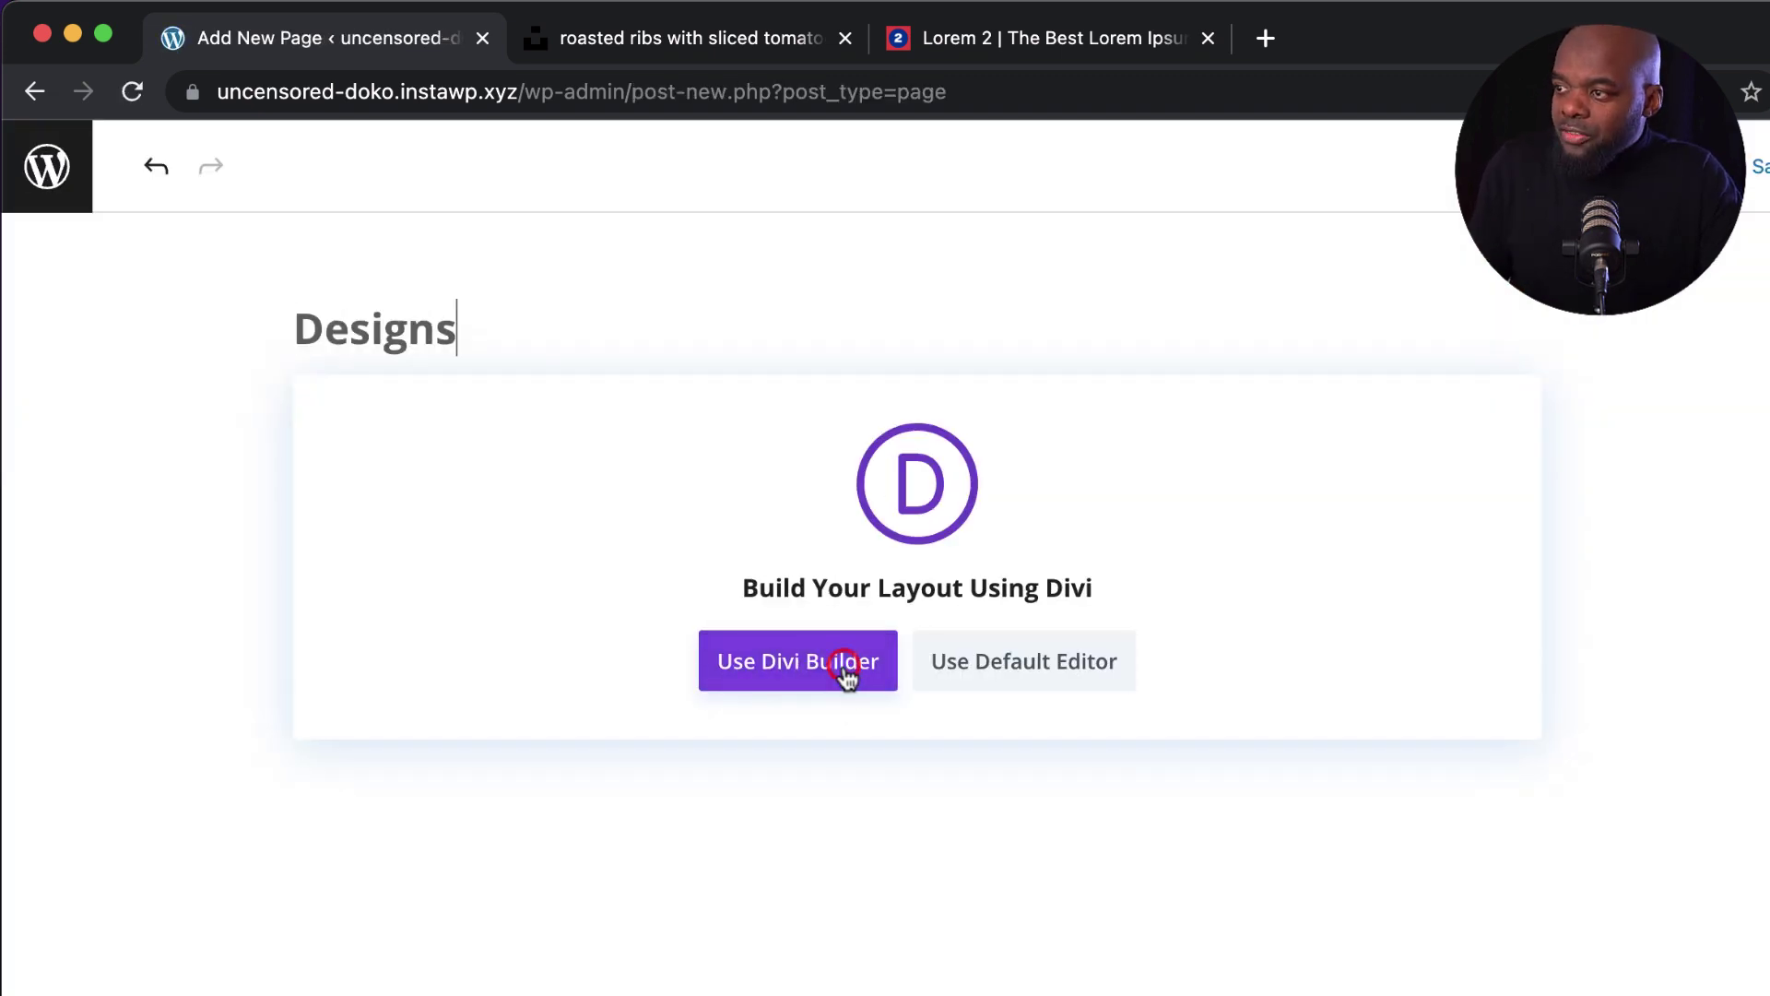
pyautogui.click(846, 675)
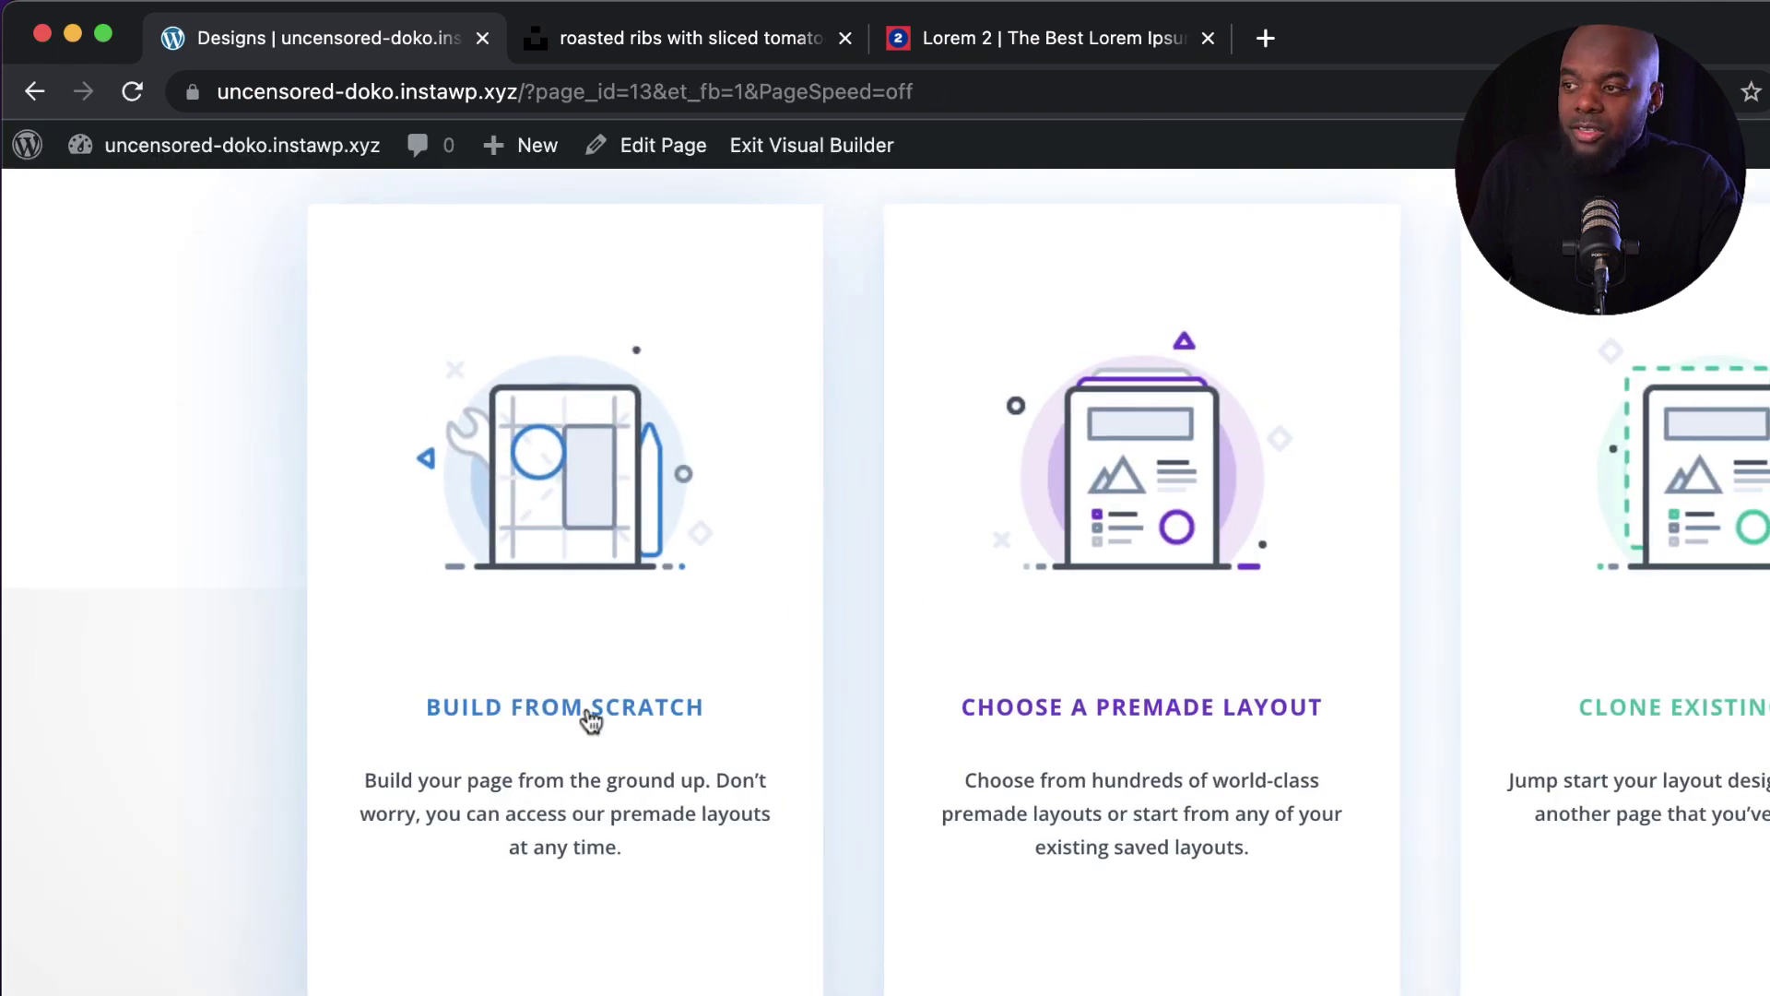
pyautogui.click(590, 714)
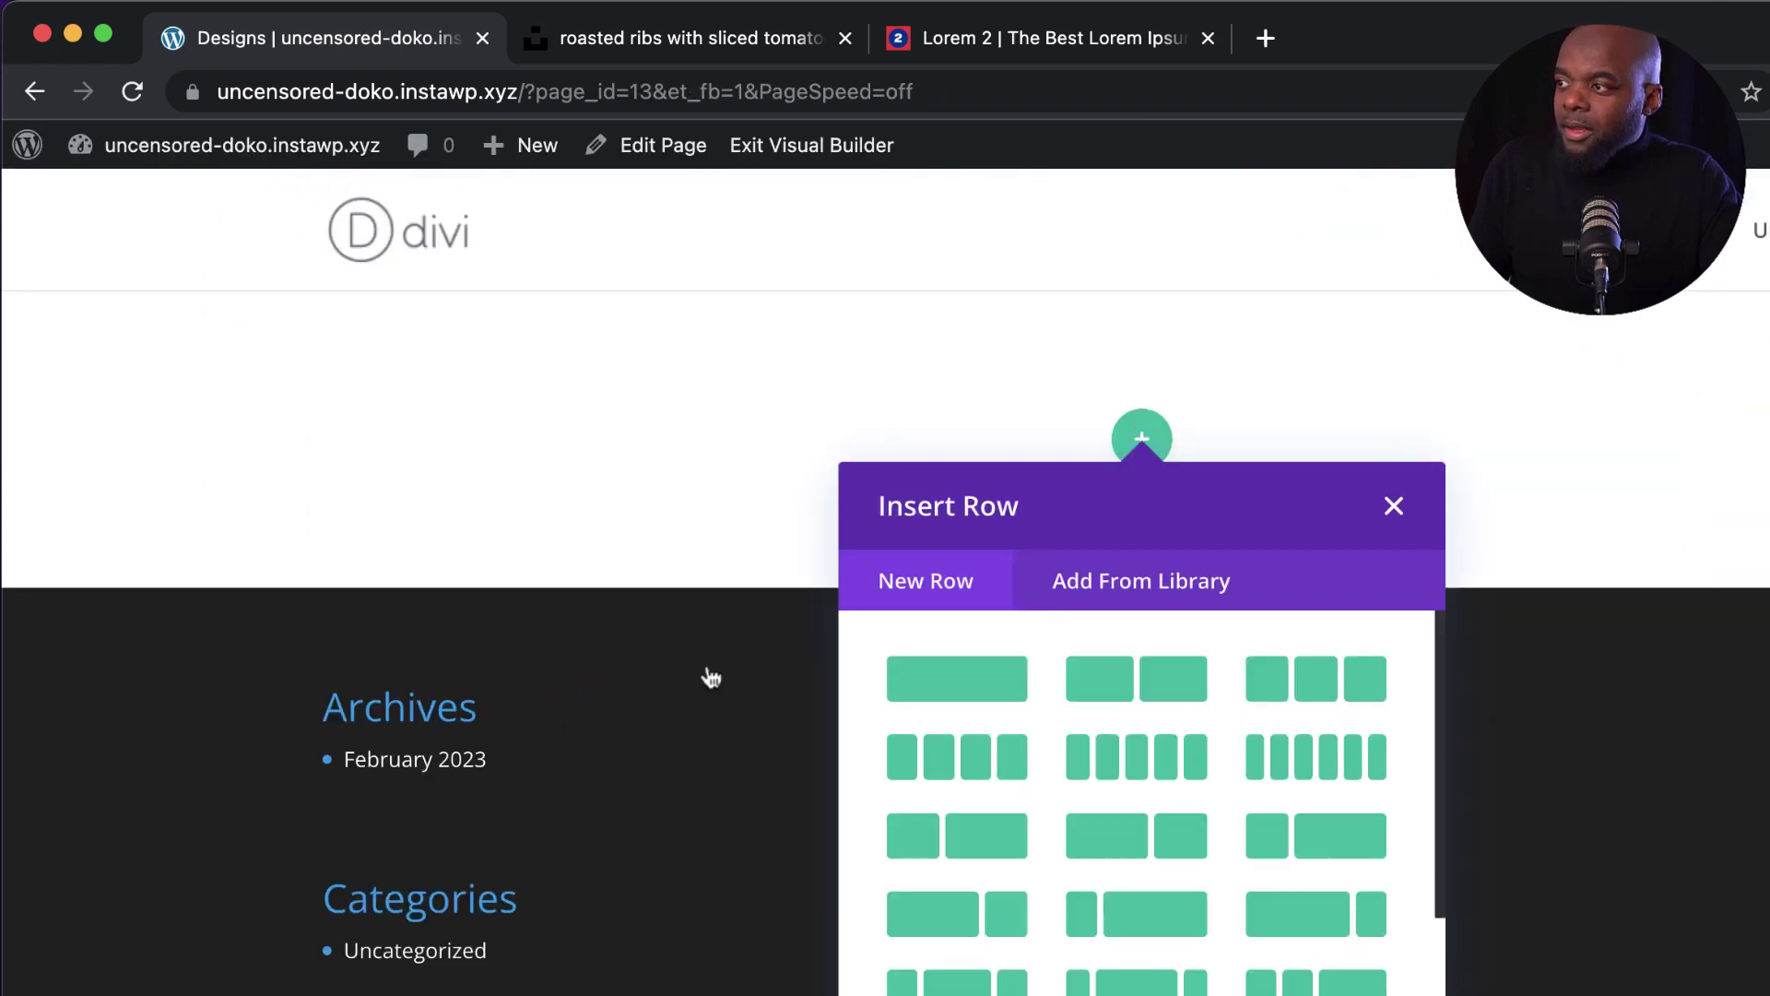
# Step: Dismiss the row insertion and add a fullwidth section containing a Fullwidth Header module below the empty section
pyautogui.click(1393, 506)
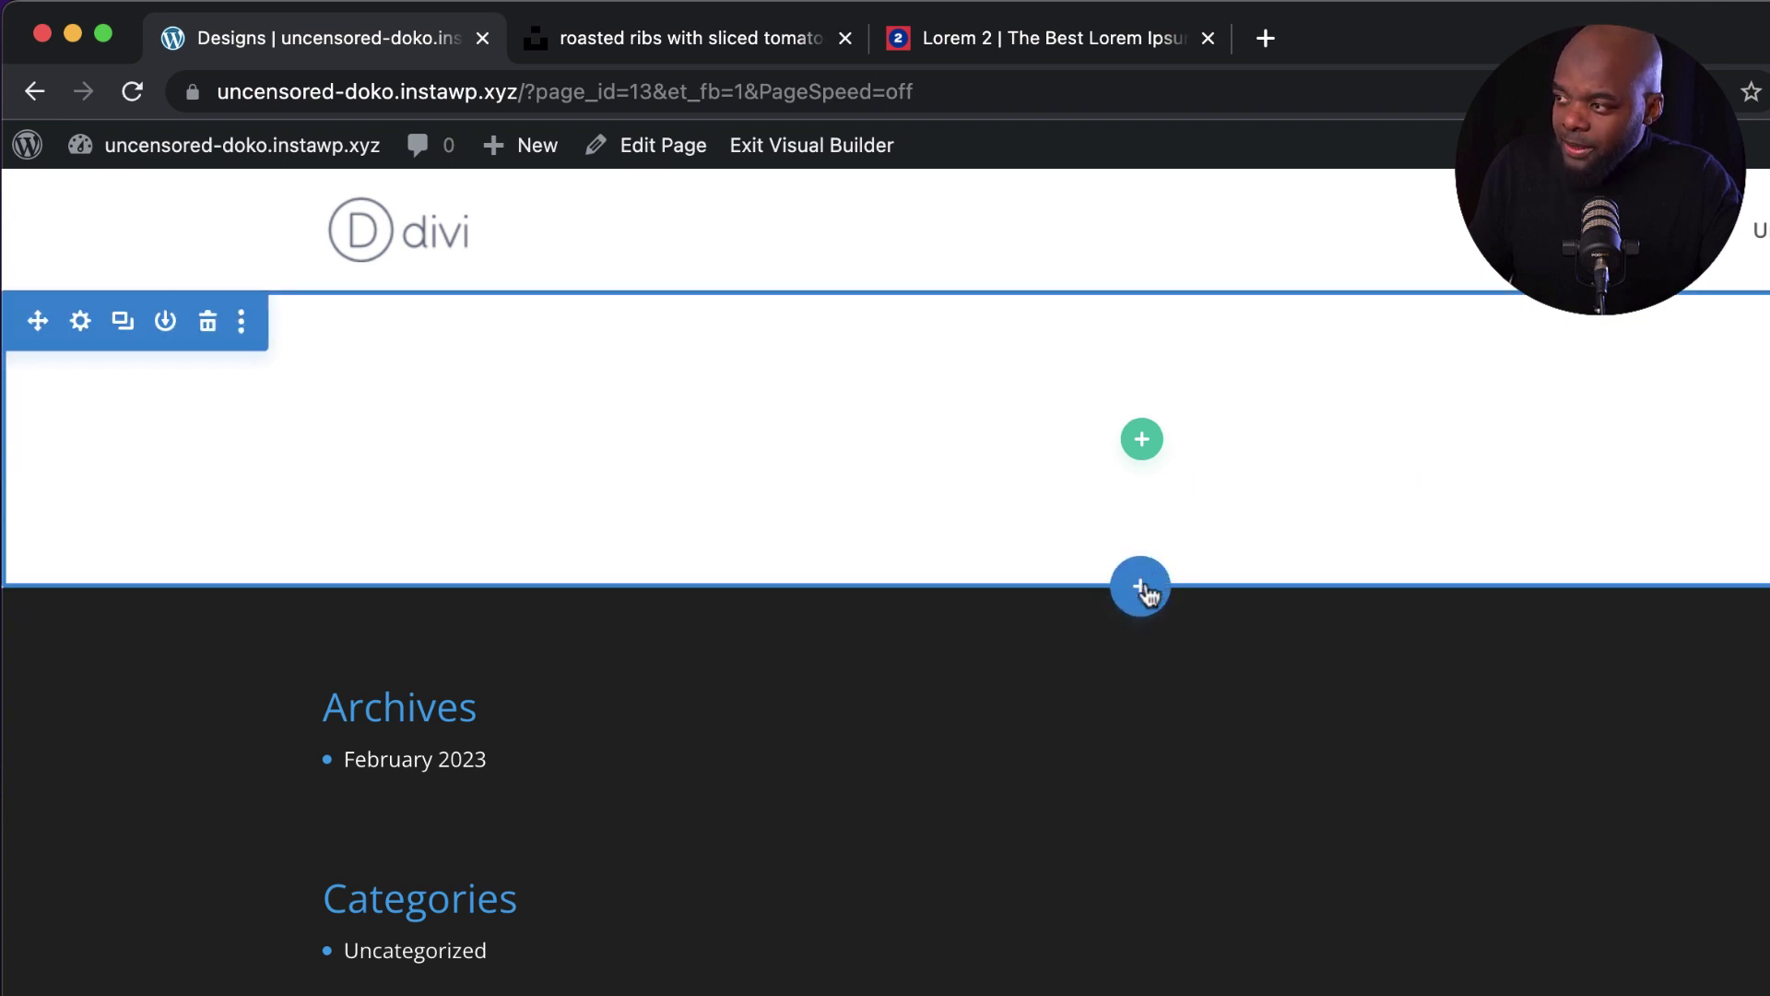
pyautogui.click(1142, 585)
pyautogui.click(1320, 828)
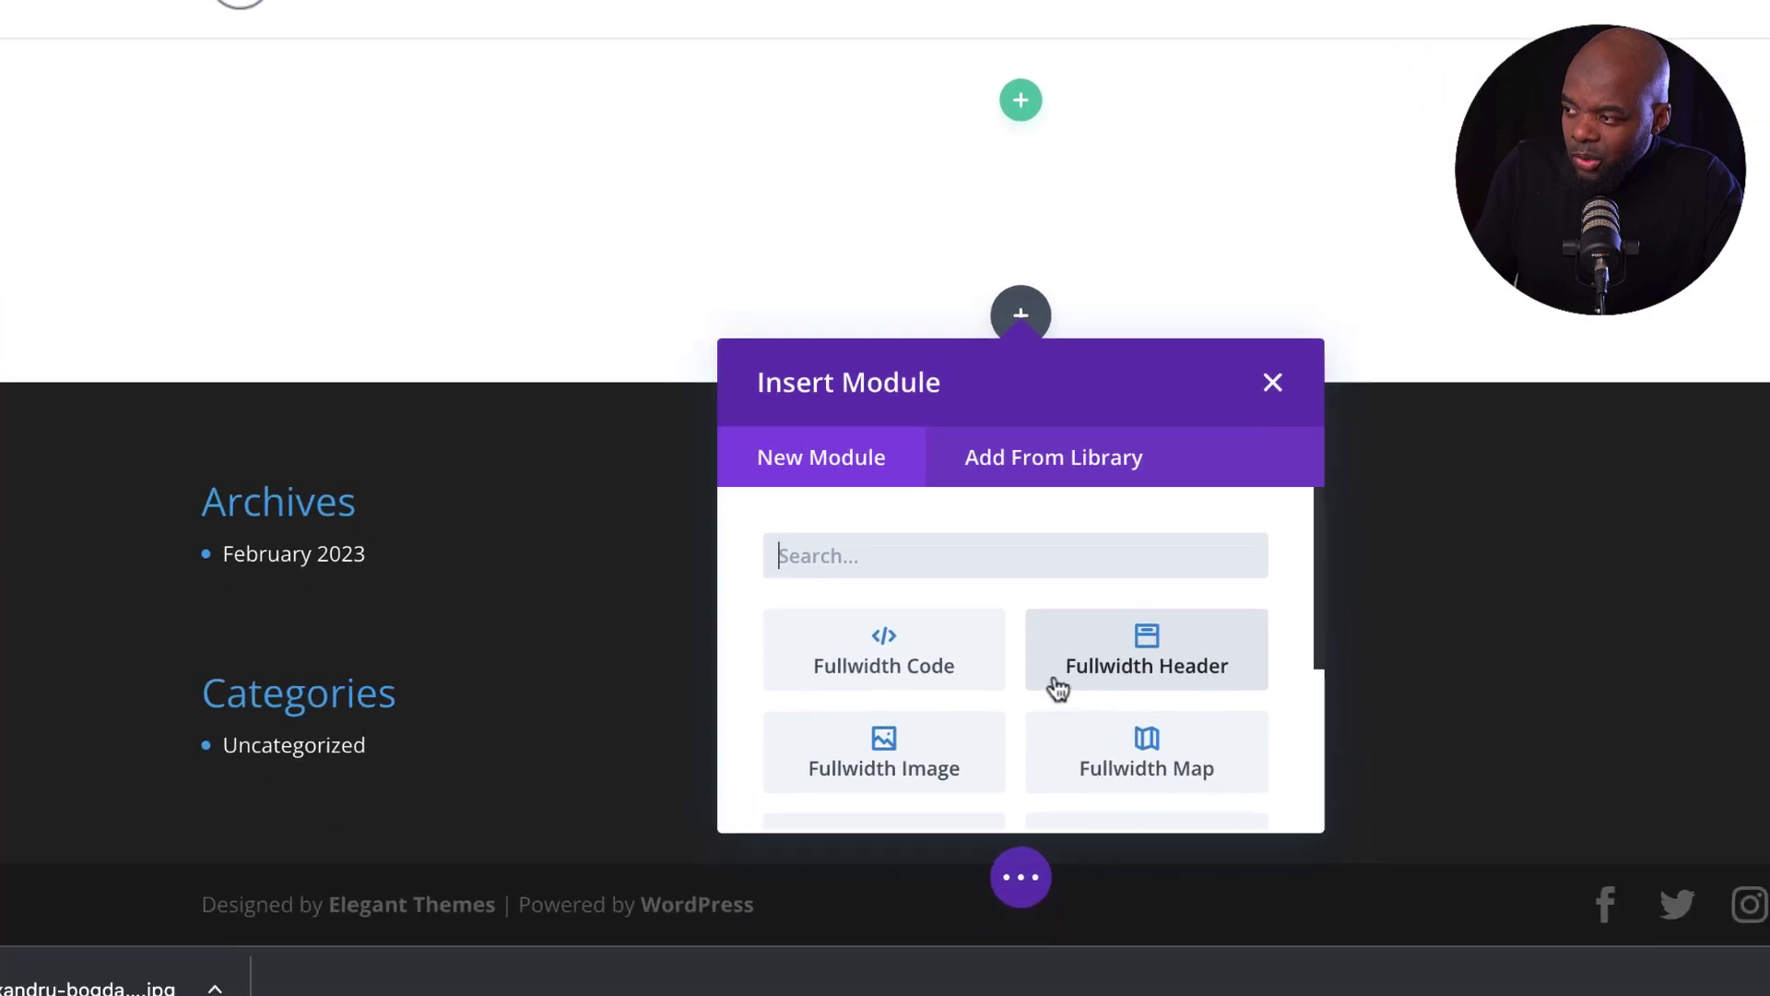
pyautogui.click(1208, 613)
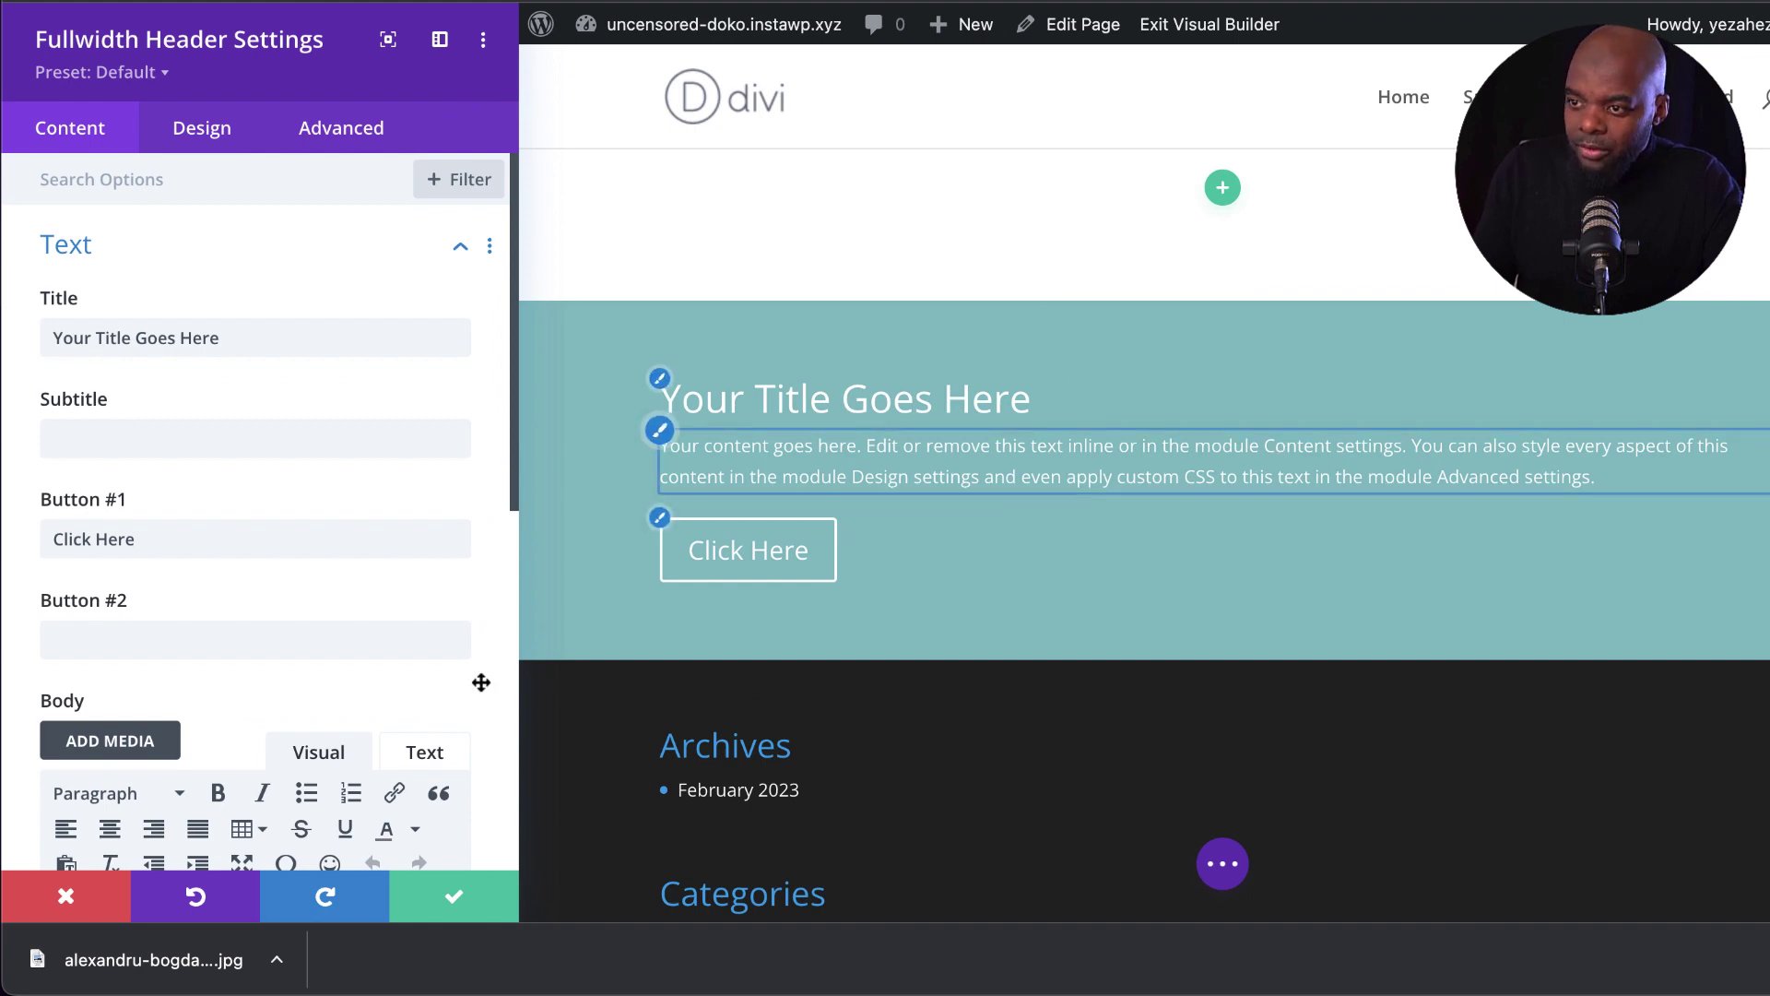
# Step: Upload the downloaded ribs photo and set it as the fullwidth header's background image
pyautogui.scroll(-10, 185, 612)
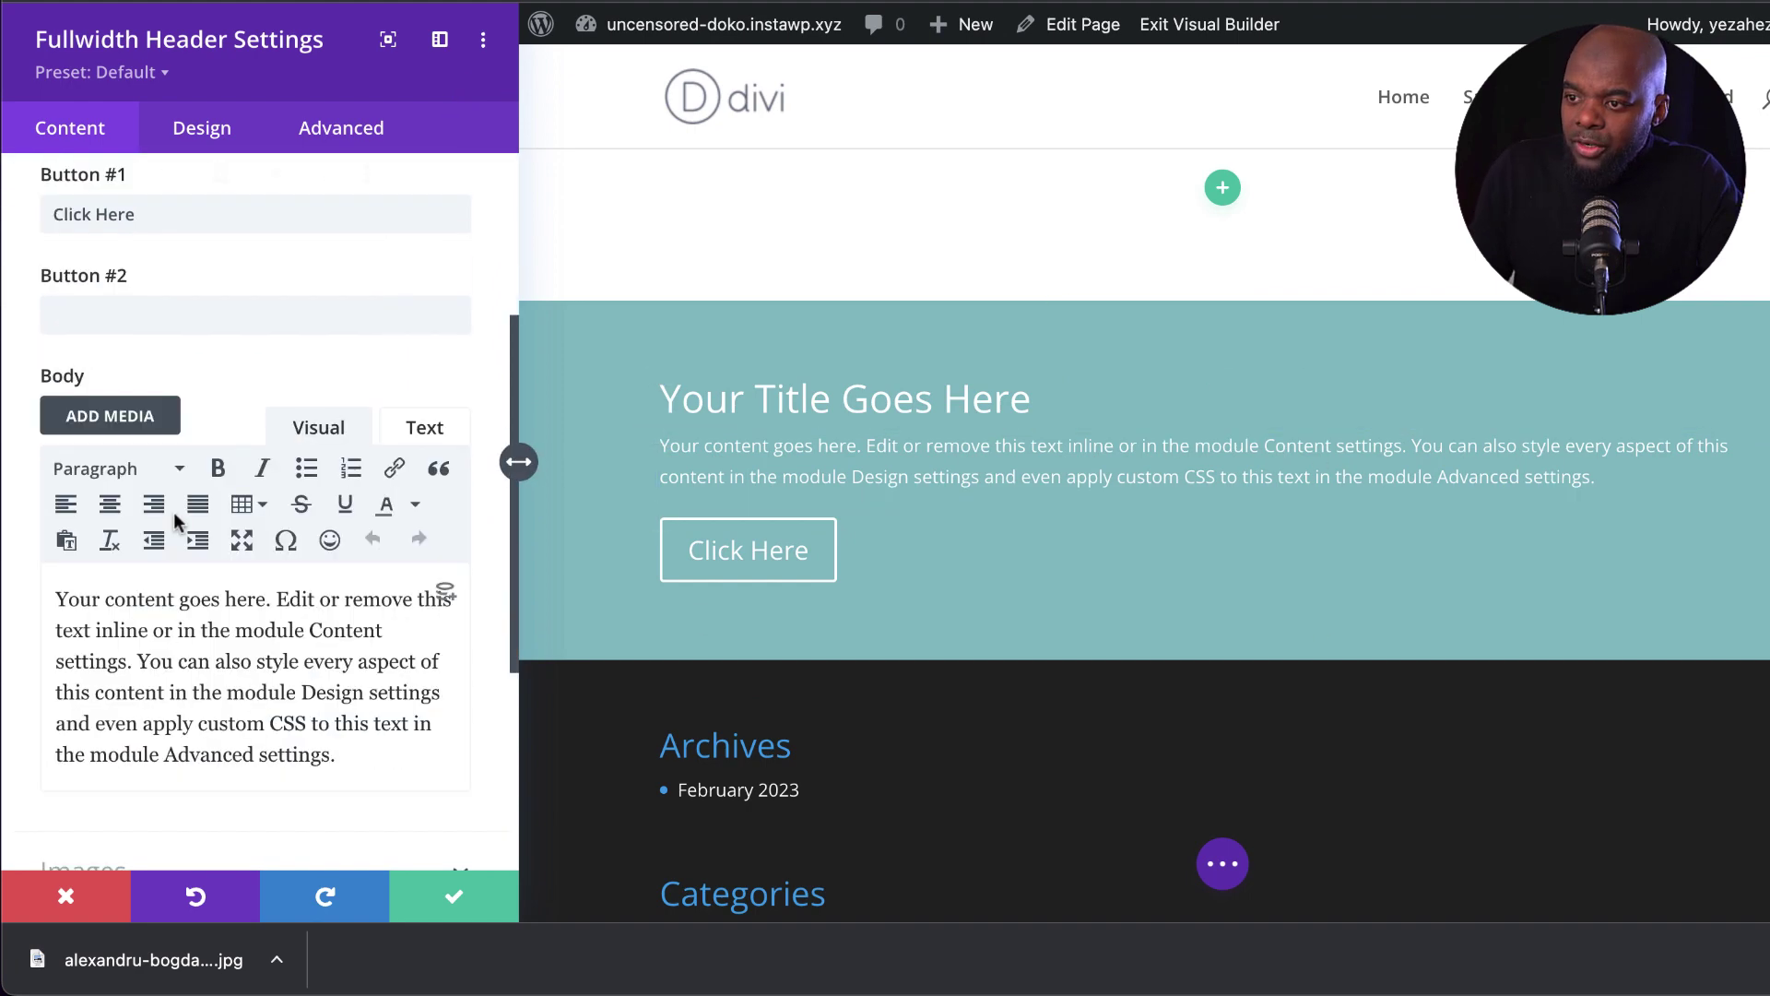
pyautogui.click(140, 638)
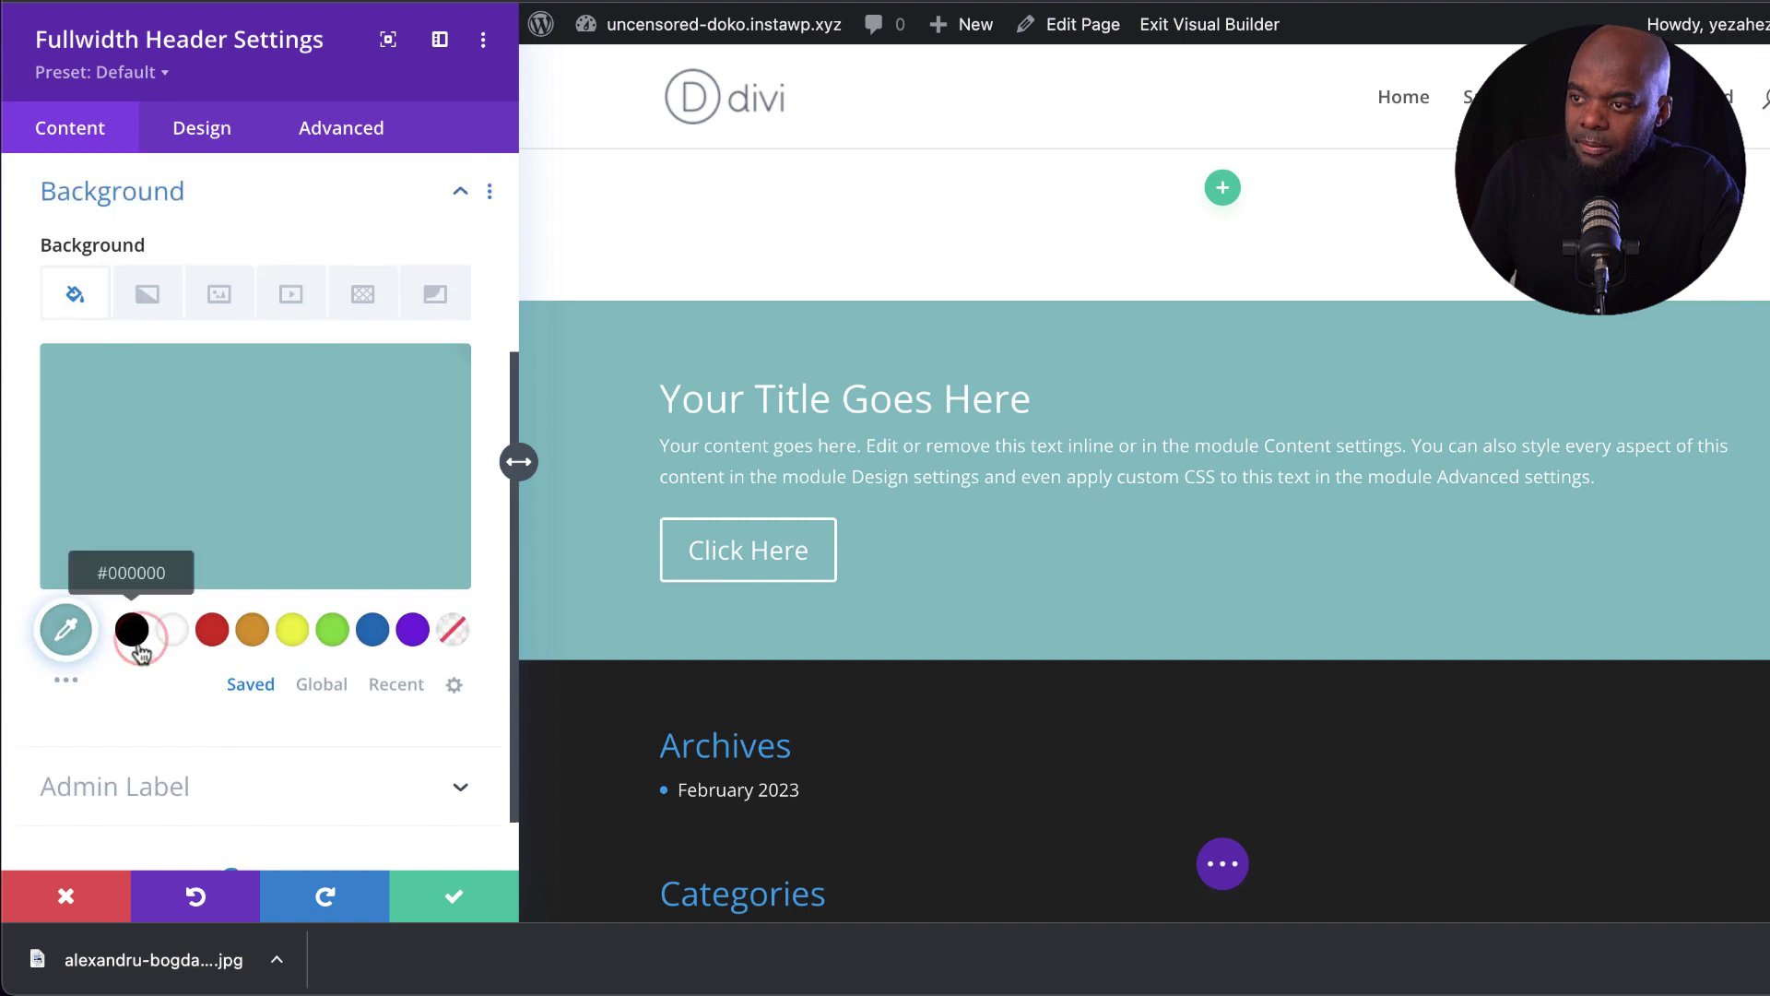
pyautogui.click(221, 300)
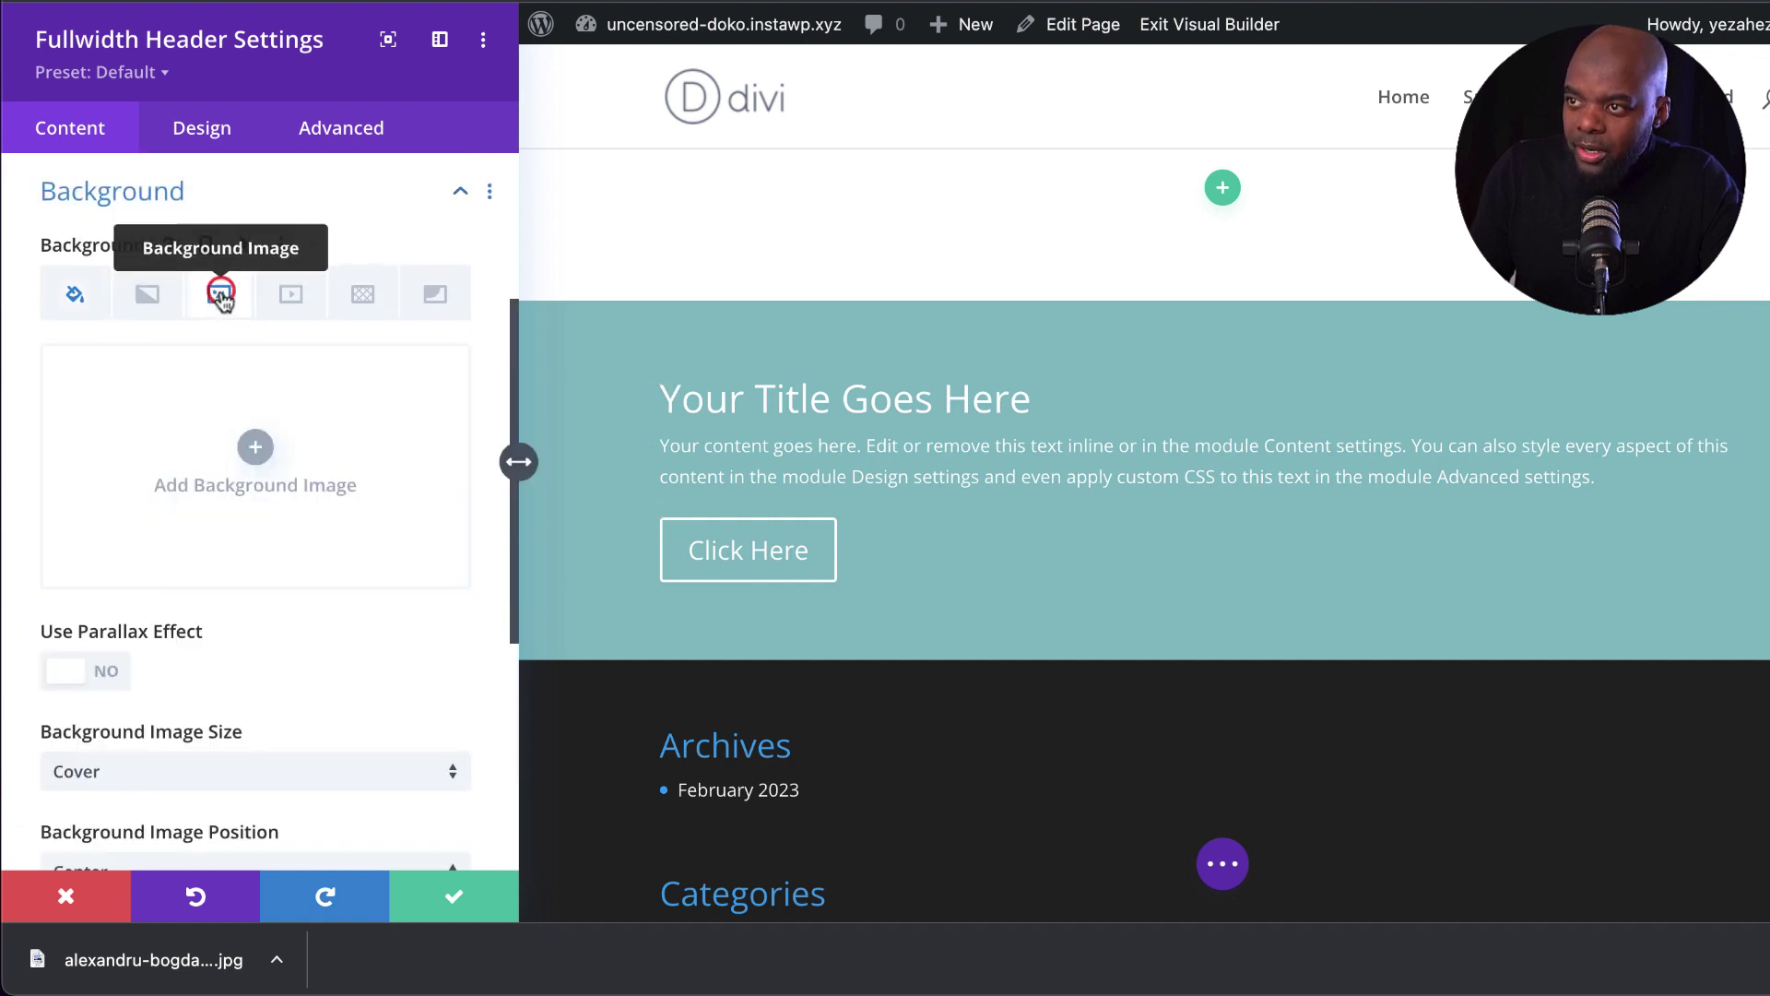
pyautogui.click(266, 425)
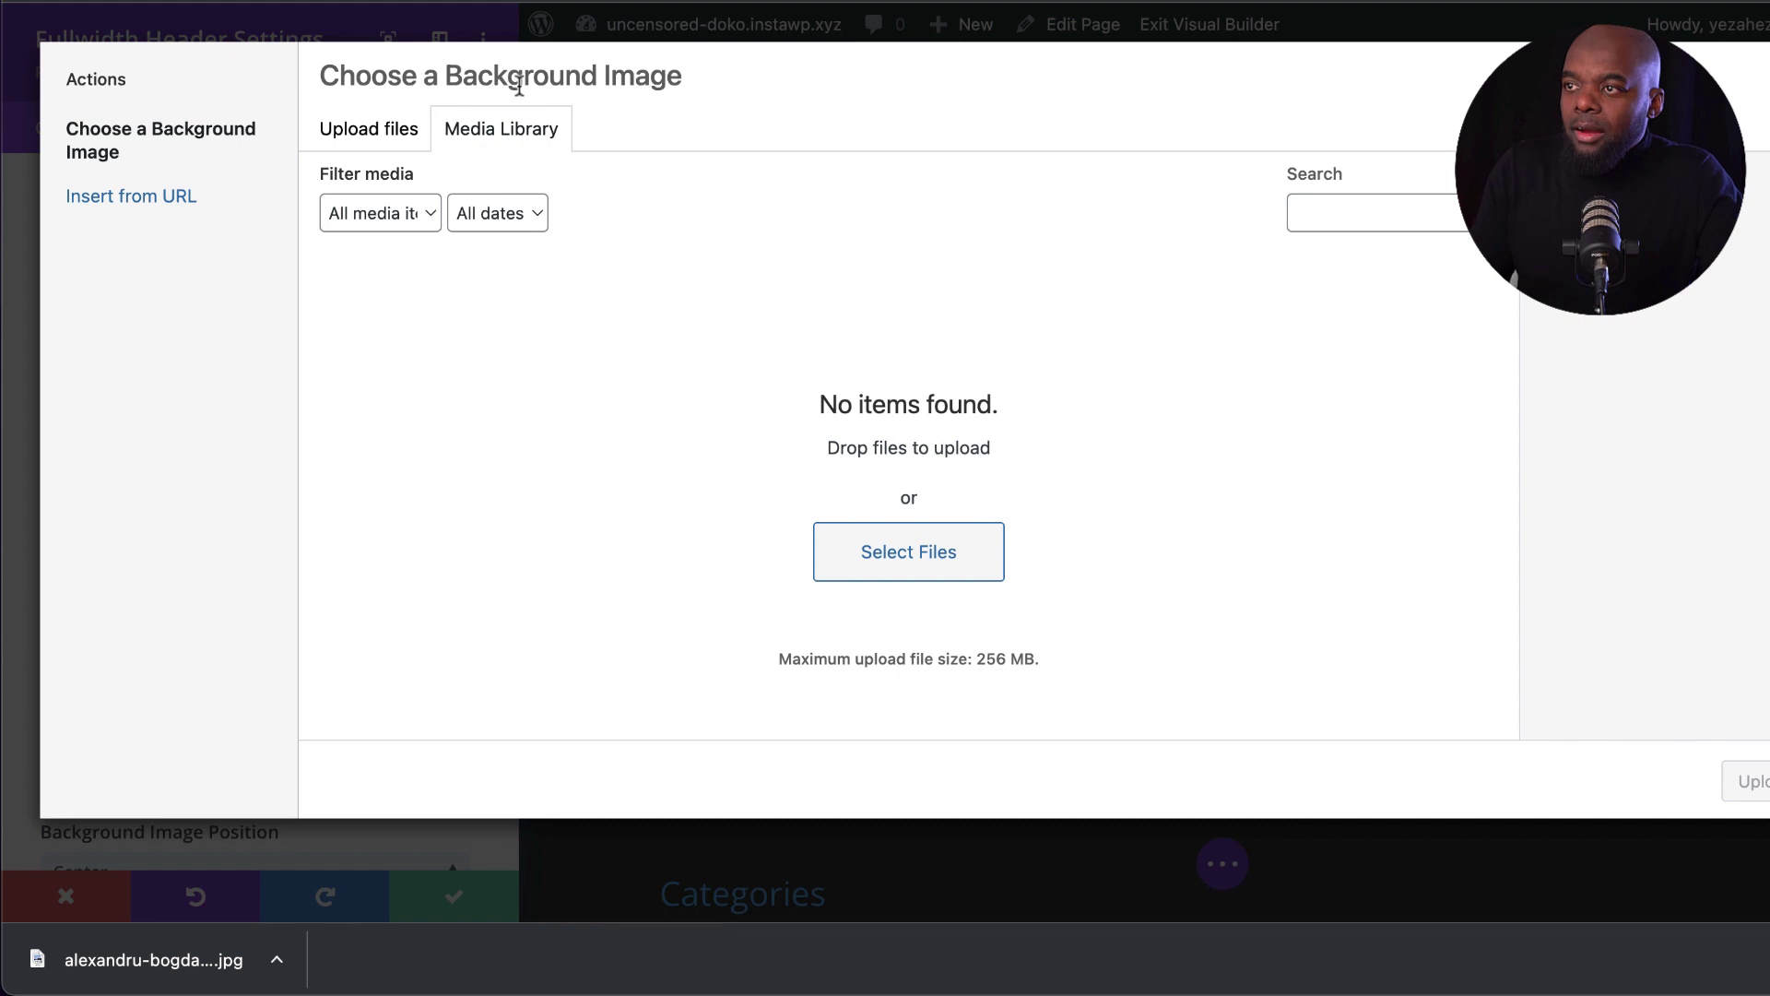
pyautogui.click(372, 135)
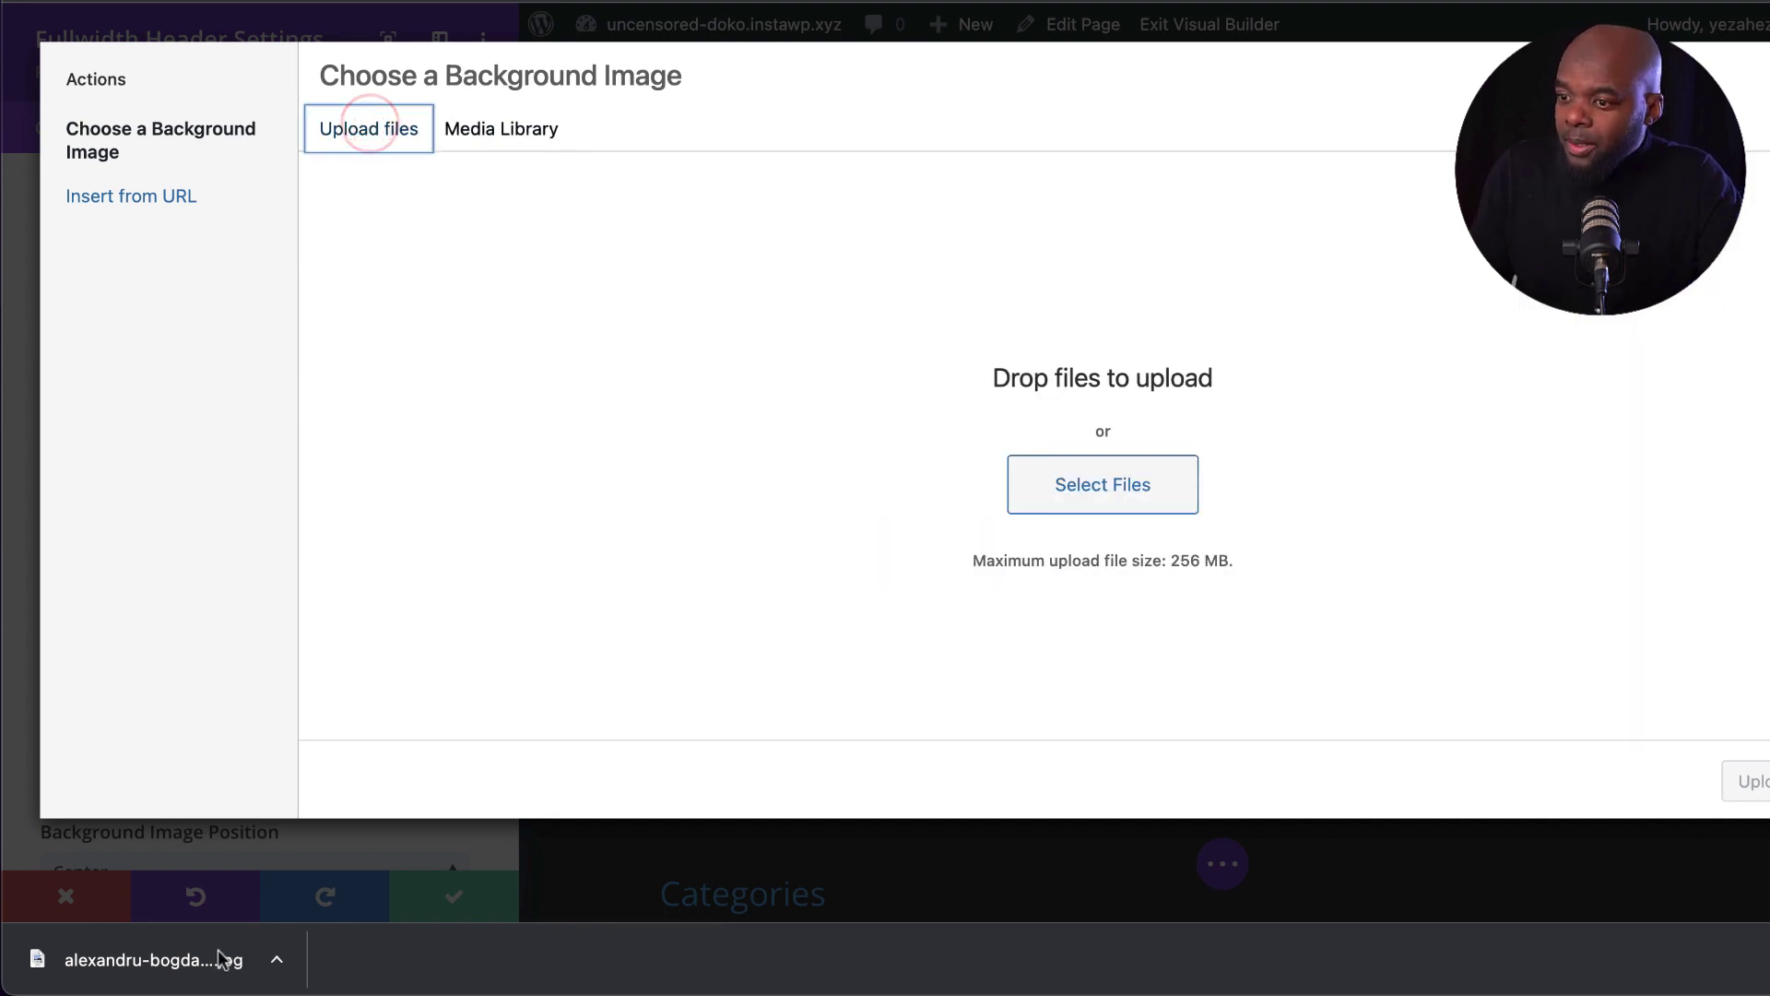
pyautogui.moveTo(143, 963); pyautogui.dragTo(743, 545)
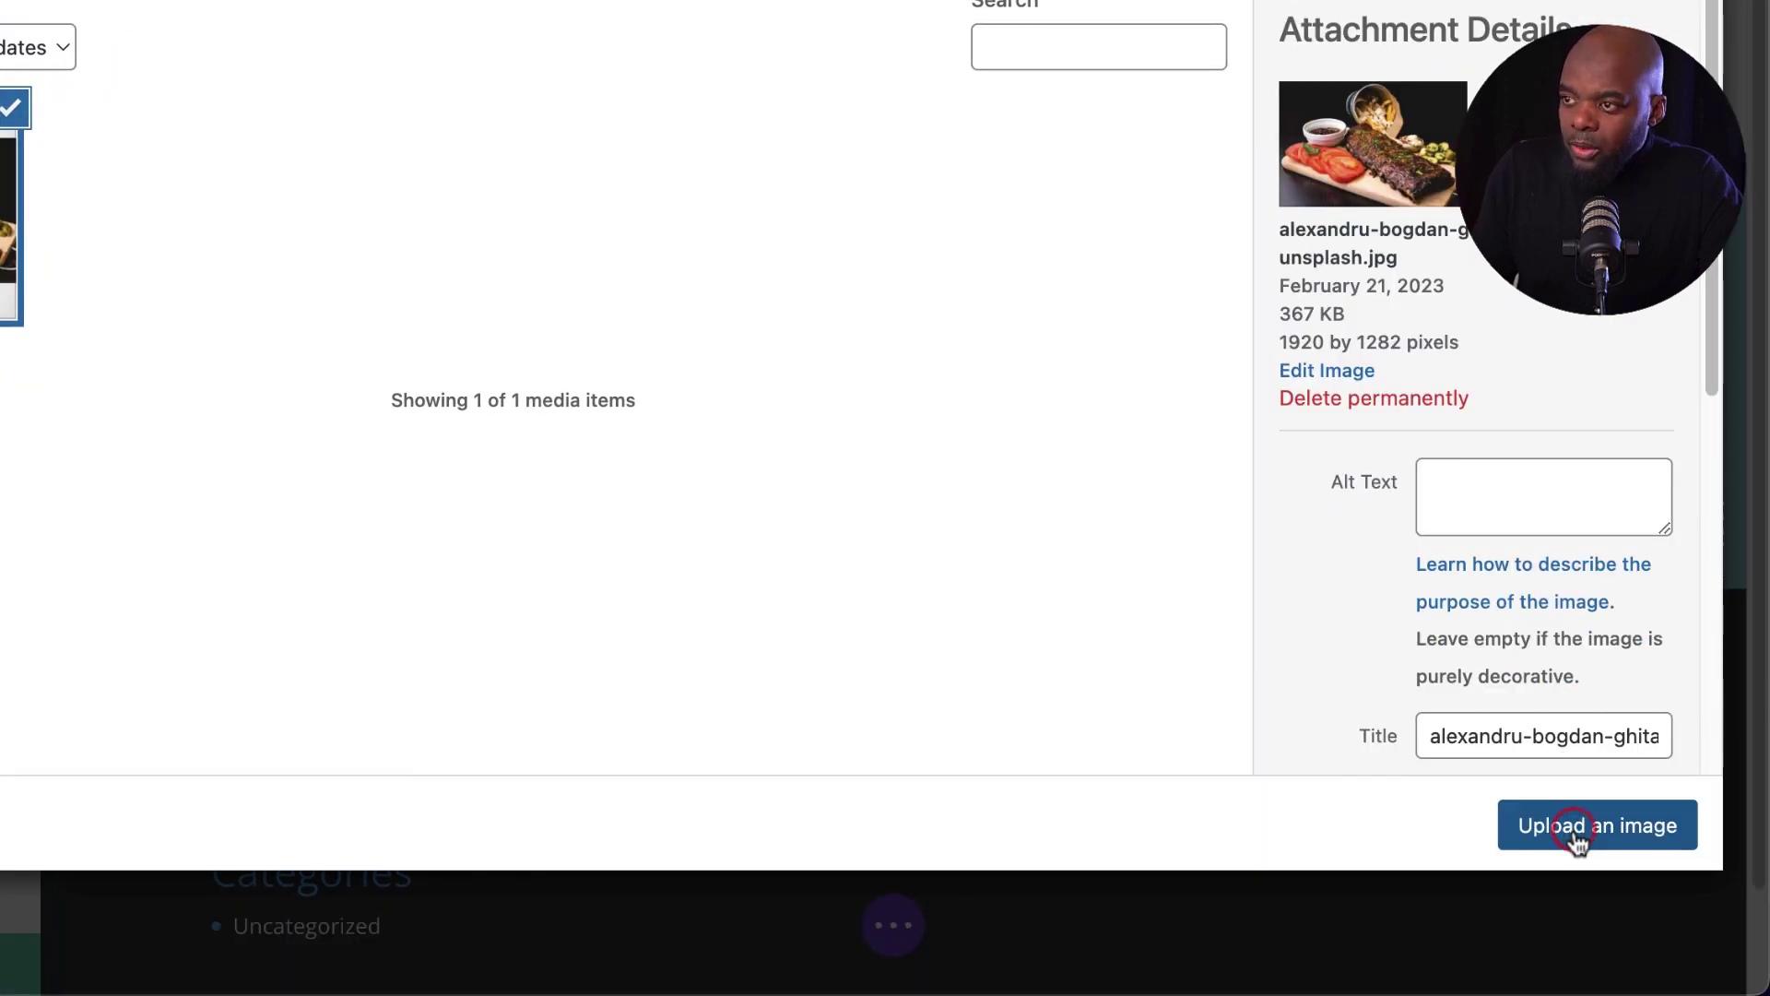
pyautogui.click(1575, 837)
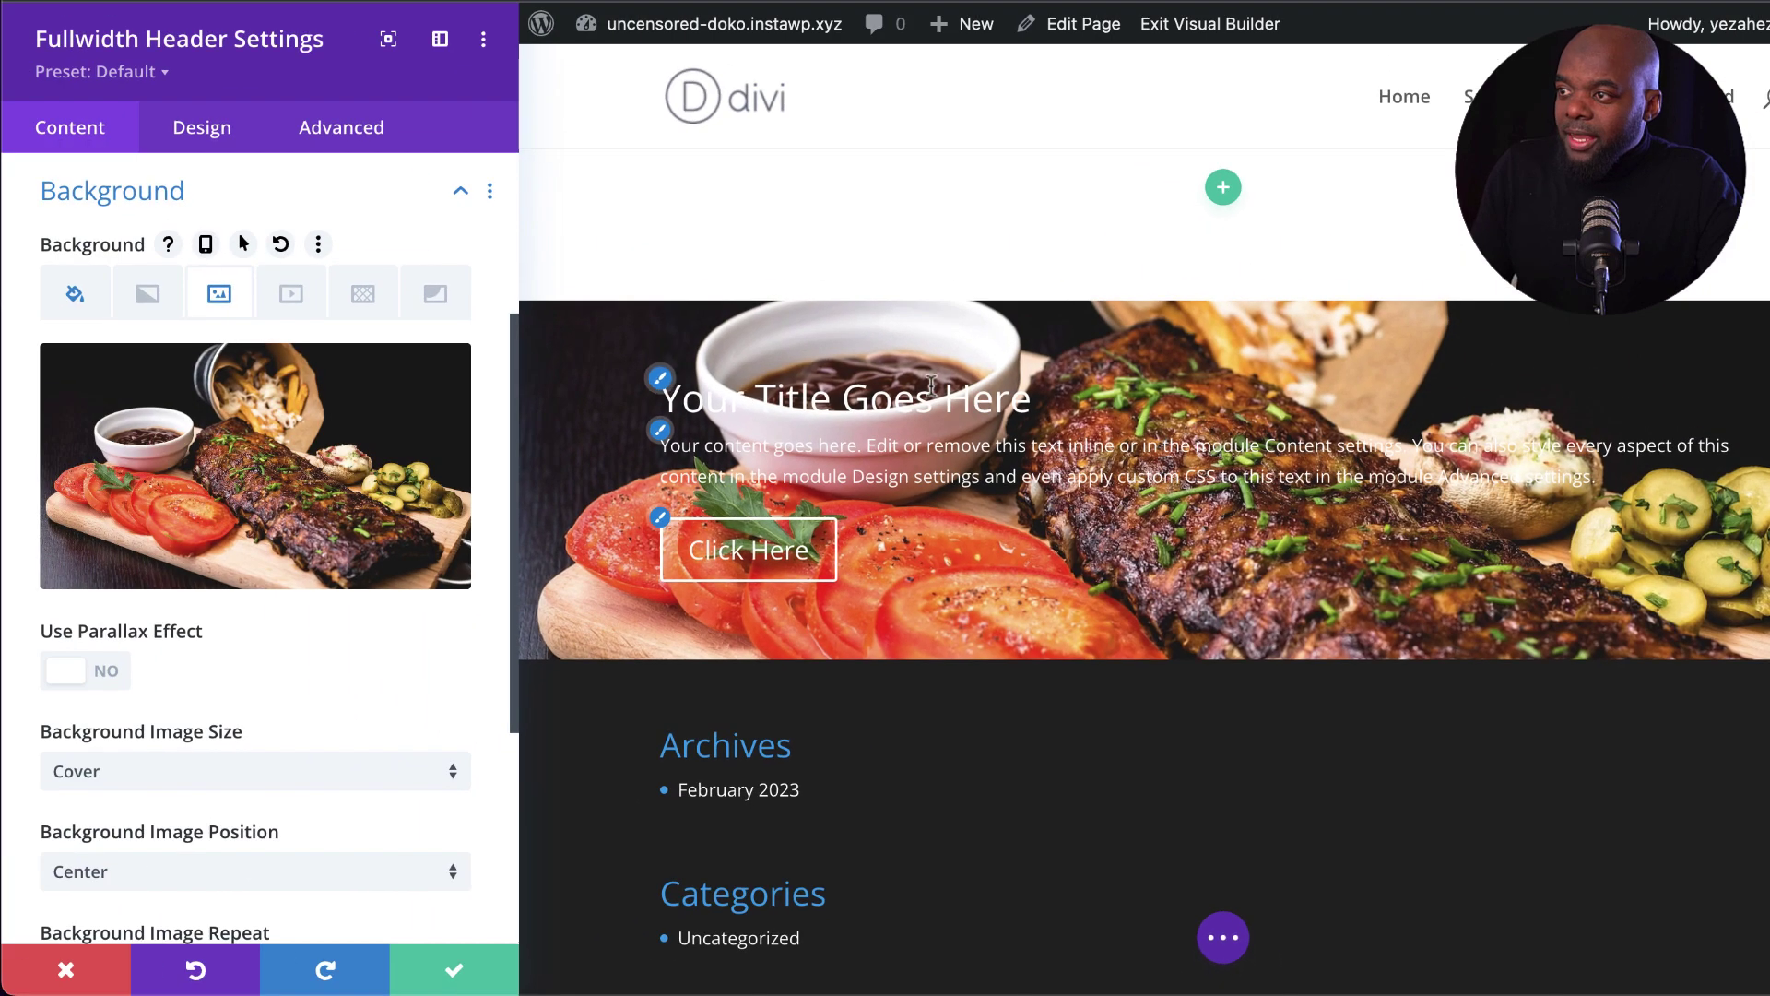
# Step: Make the fullwidth header fullscreen in its layout design settings
pyautogui.click(195, 118)
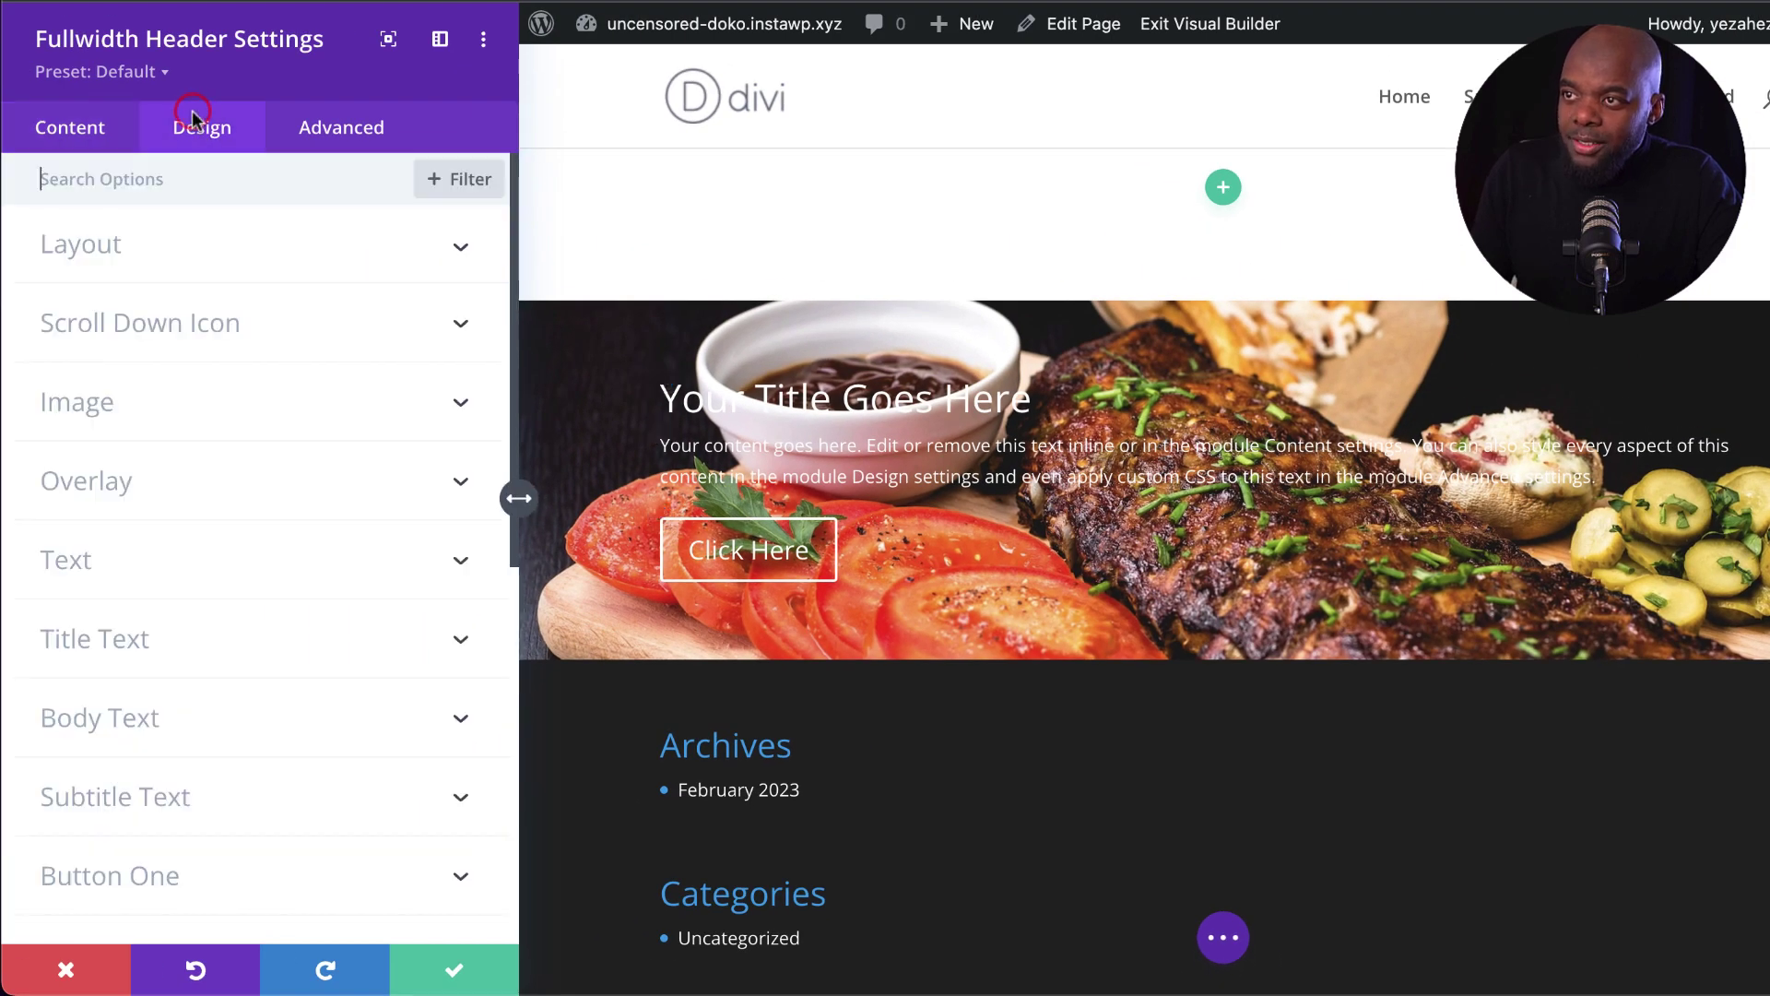
pyautogui.click(133, 258)
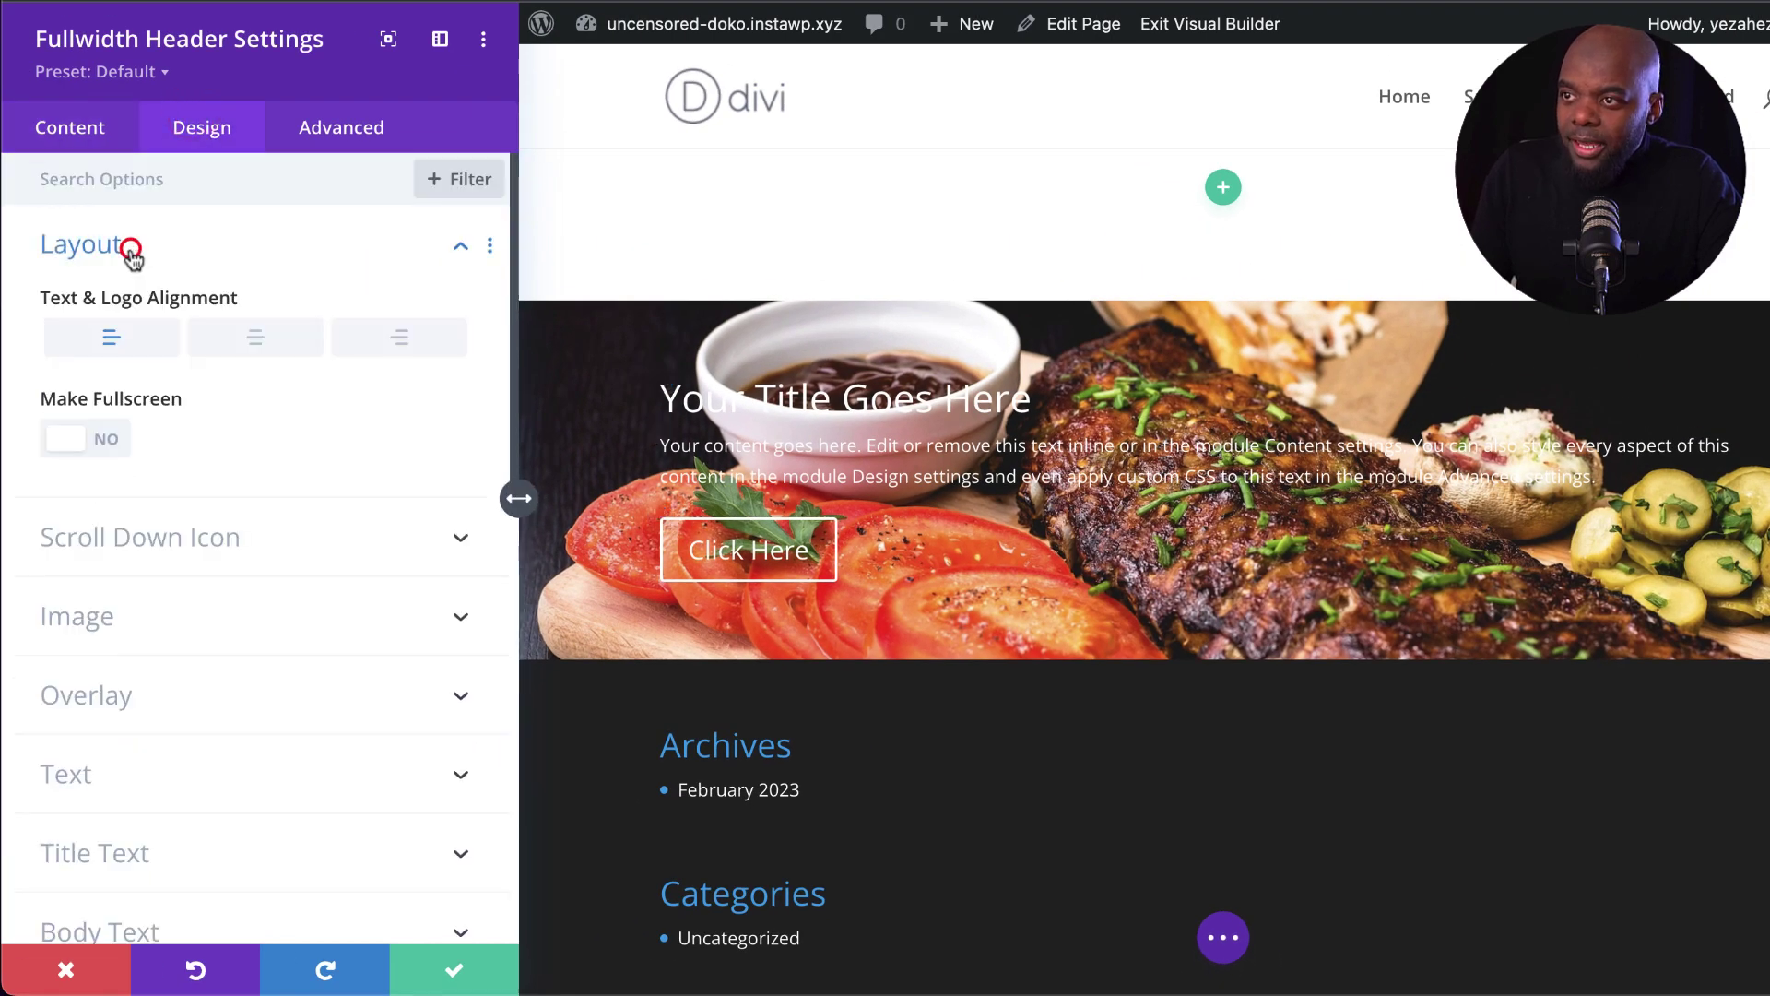
pyautogui.click(117, 441)
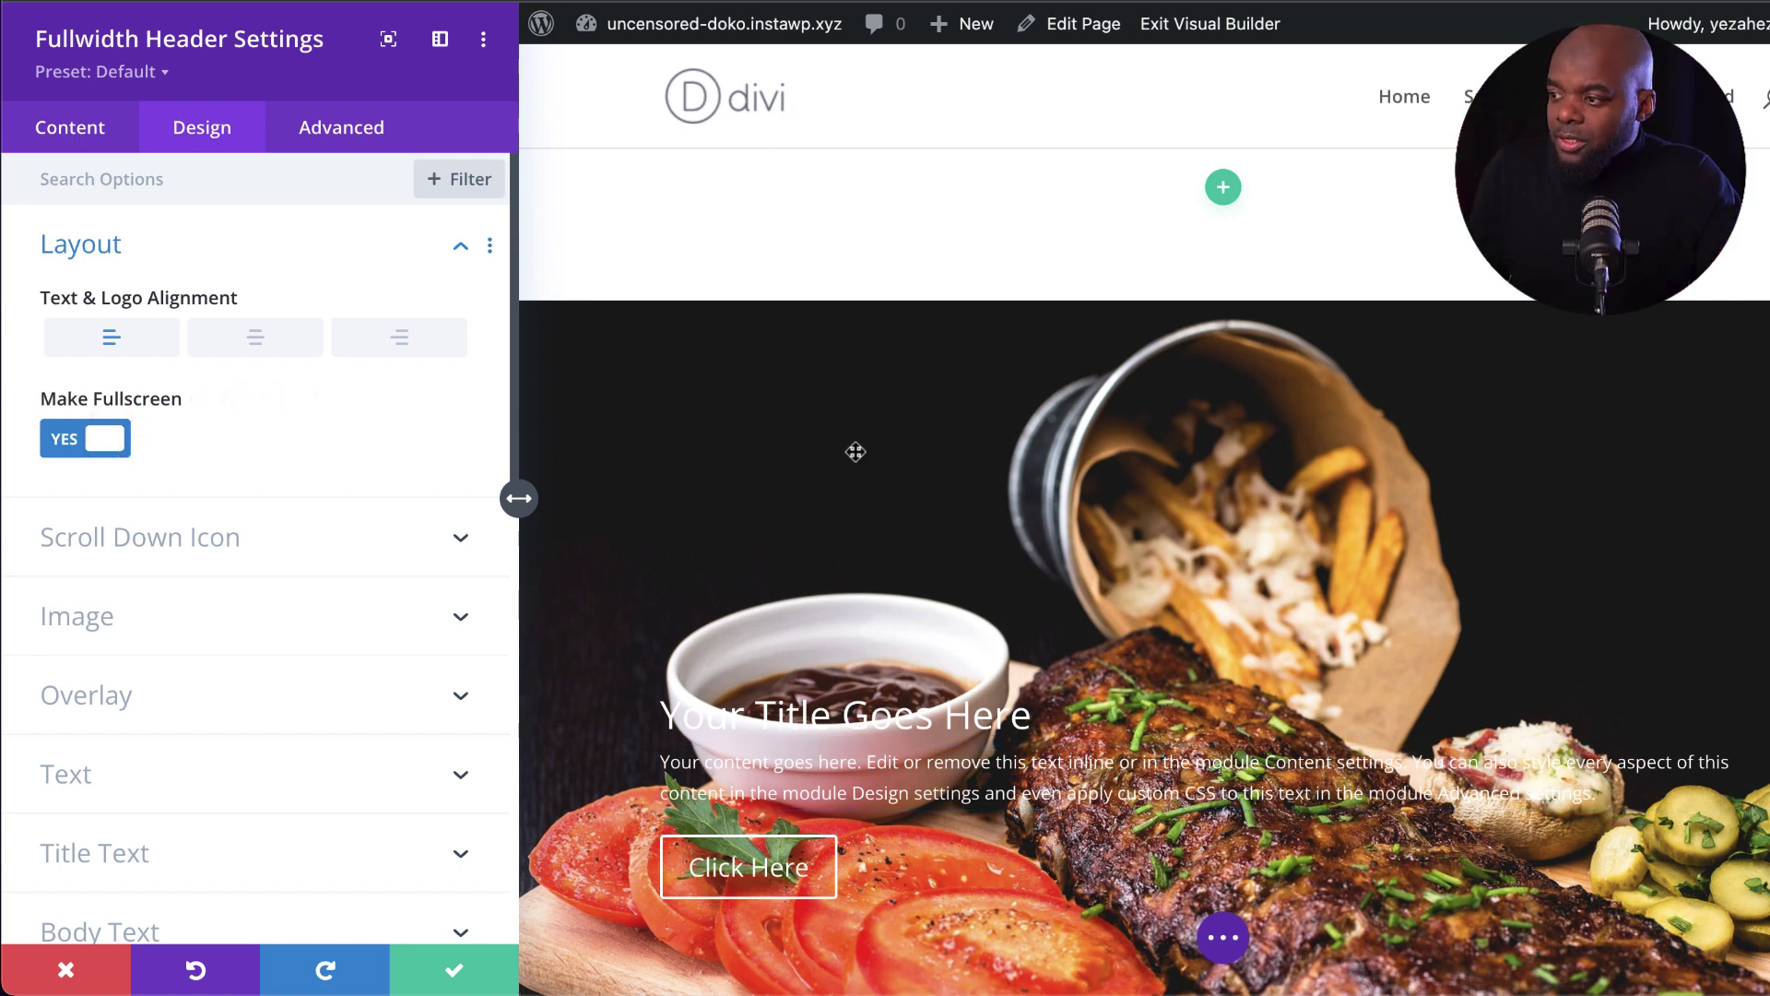
pyautogui.scroll(-2, 1103, 648)
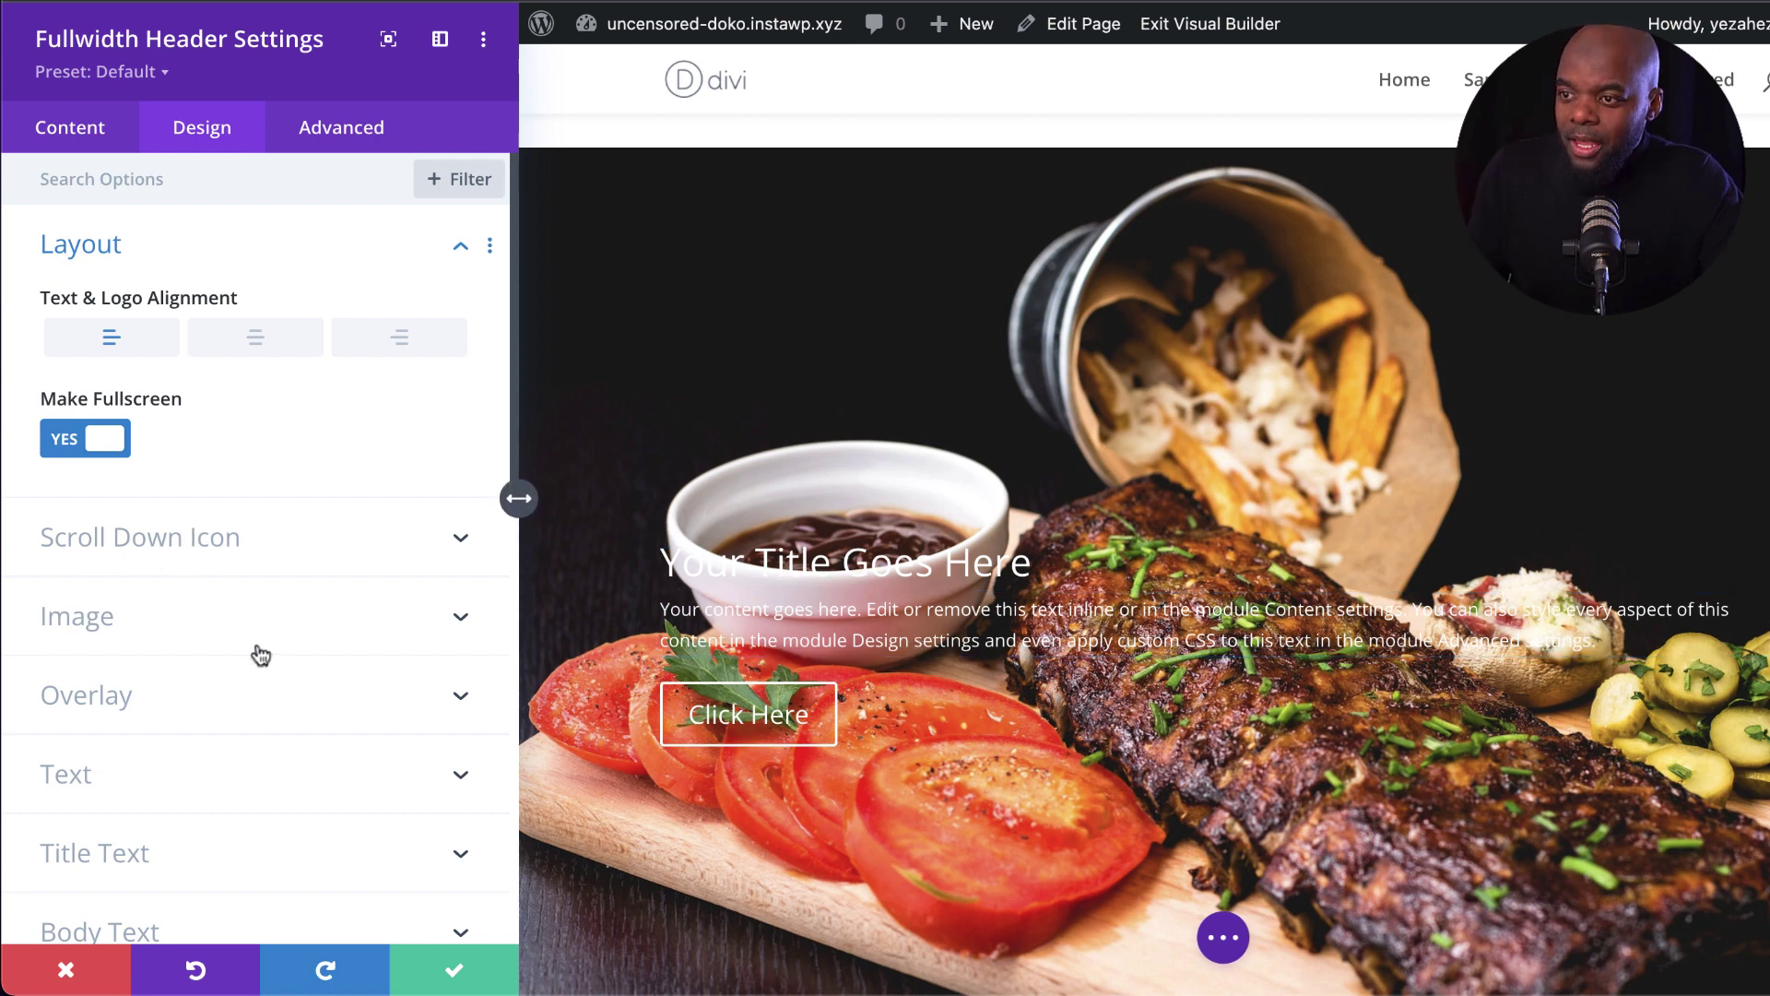
# Step: Give the header a black background overlay and reduce its opacity to rgba(0,0,0,0.7)
pyautogui.scroll(-2, 261, 655)
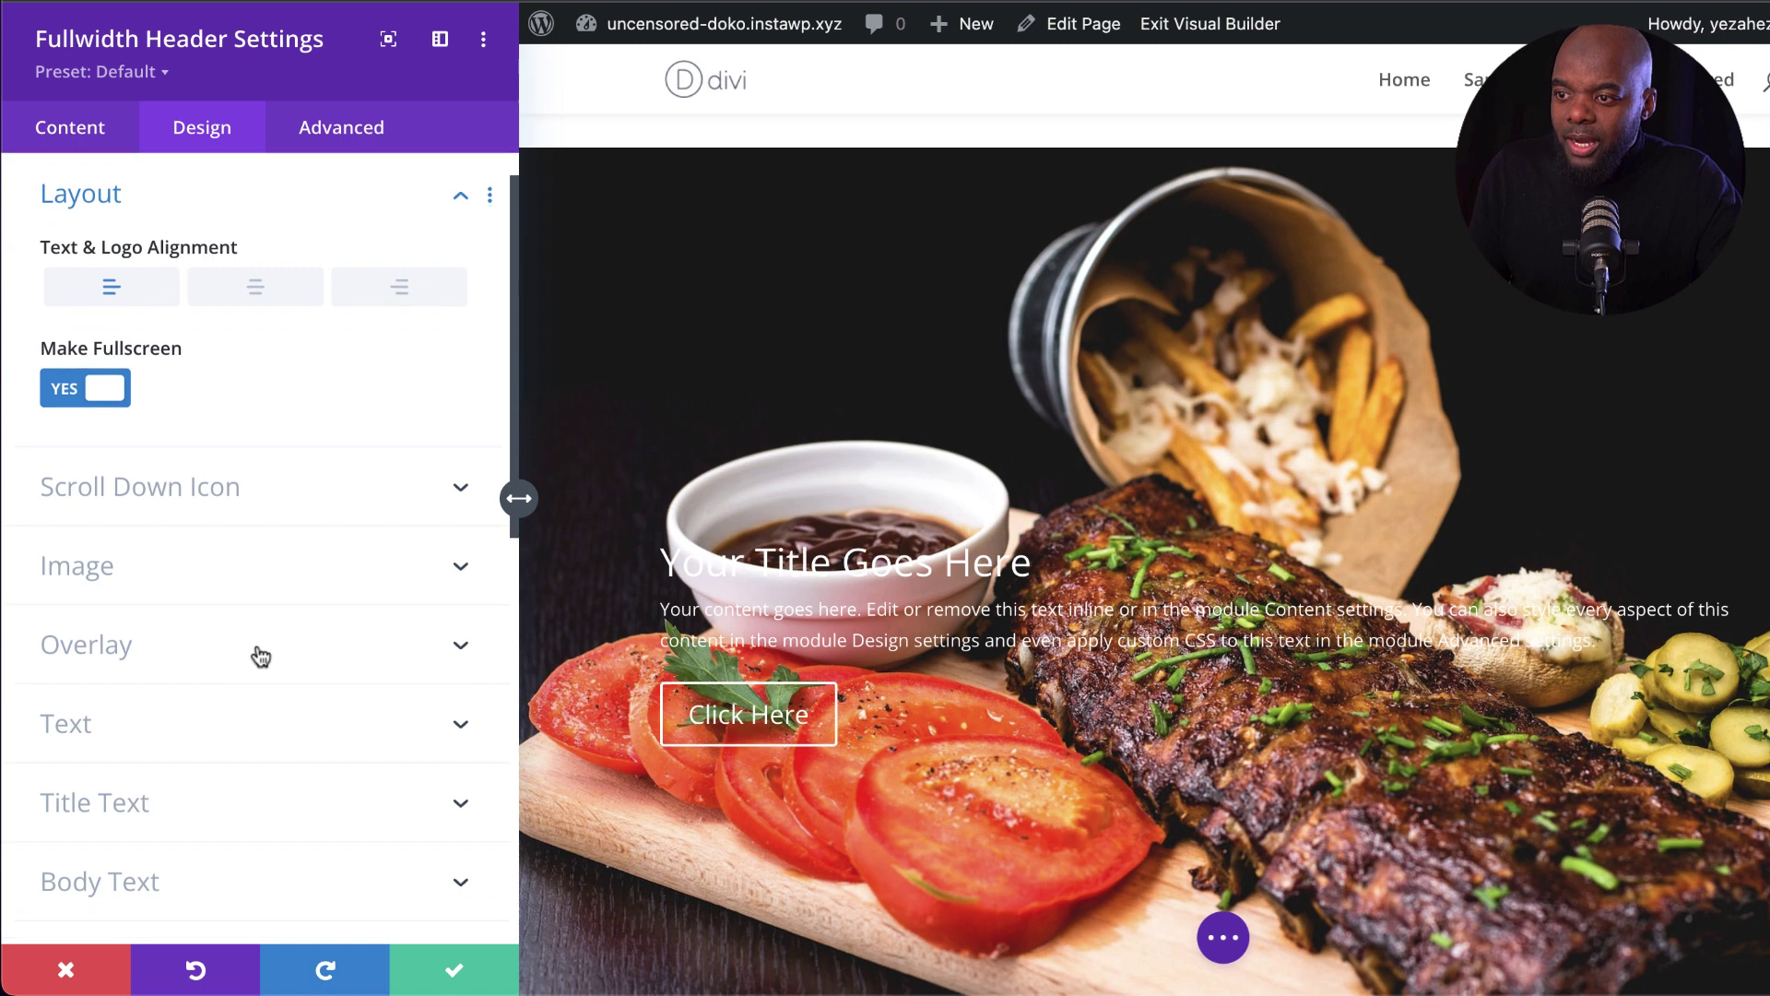
pyautogui.click(184, 627)
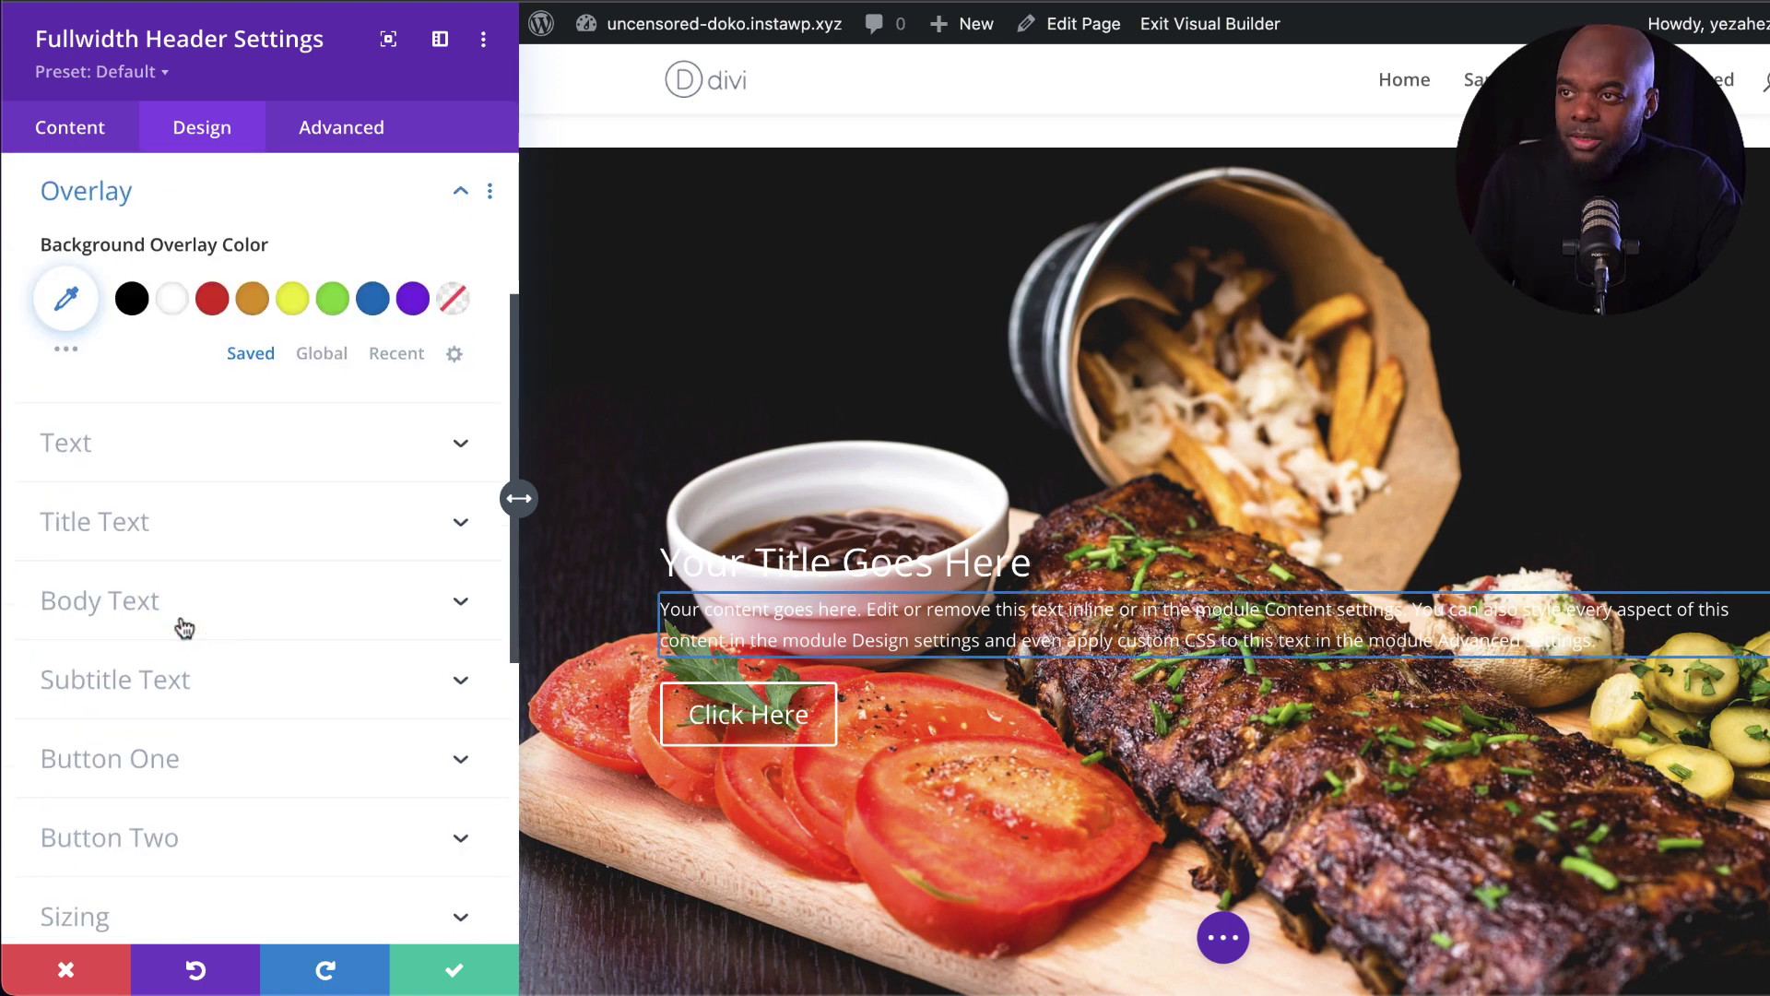
pyautogui.click(132, 299)
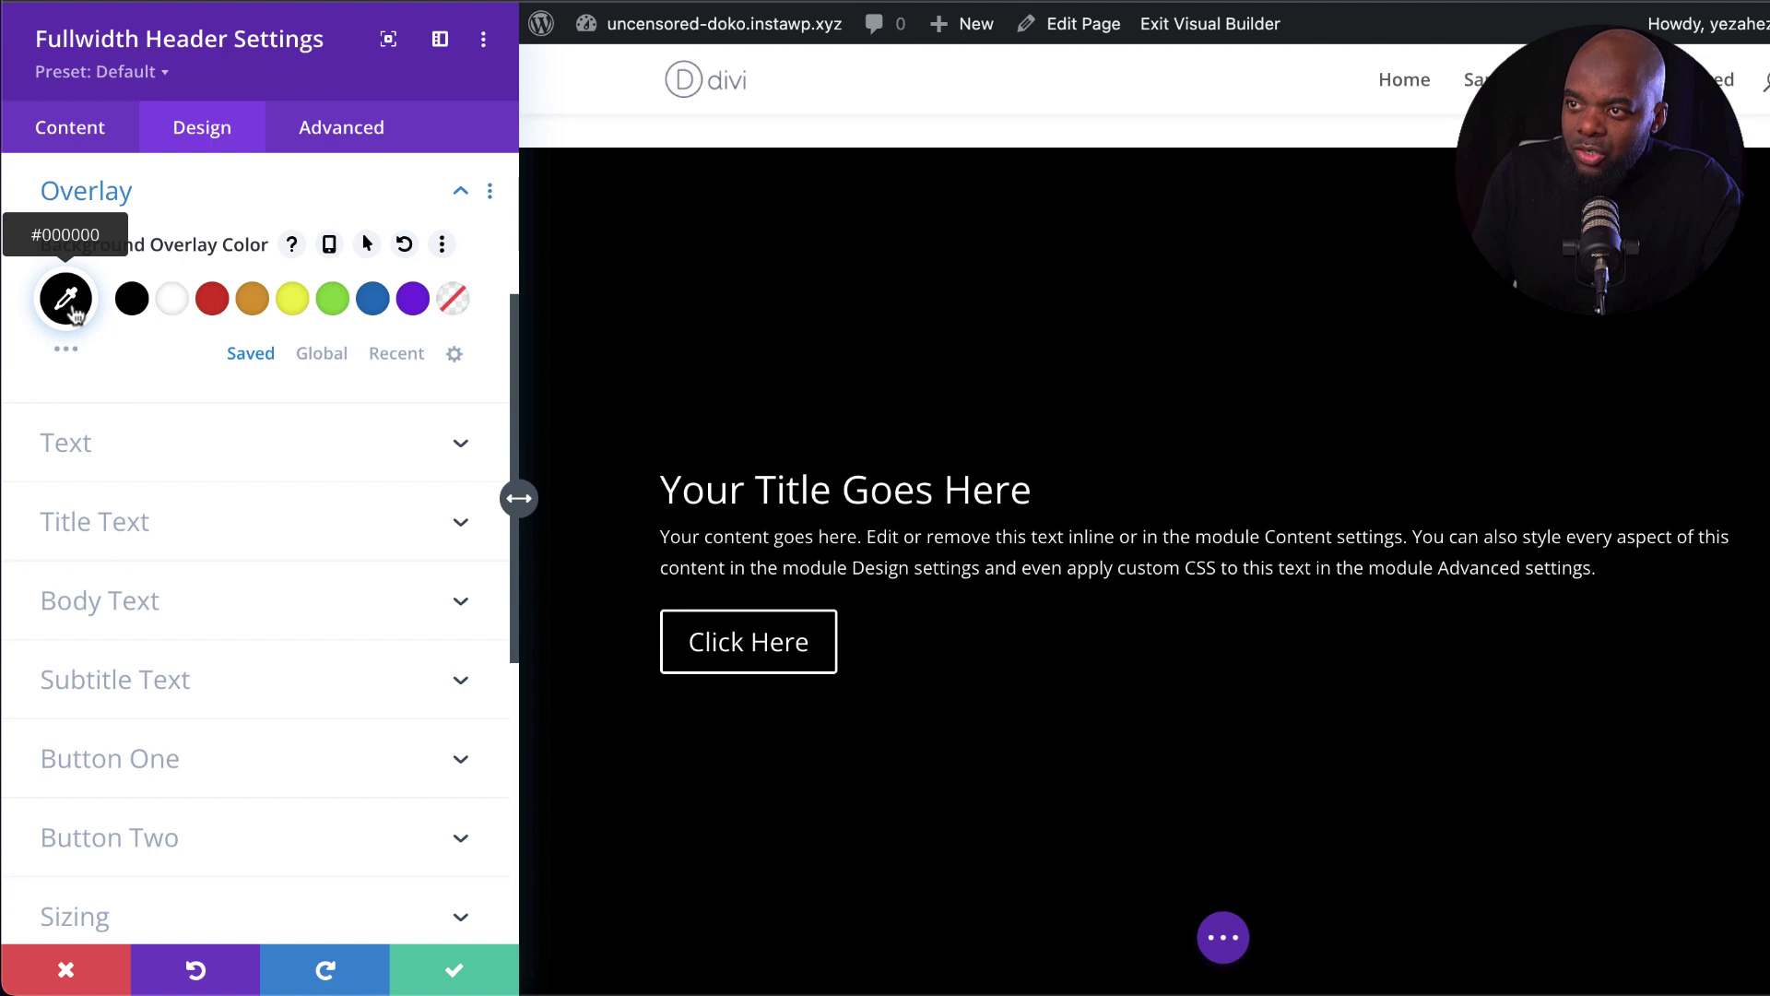
pyautogui.click(72, 311)
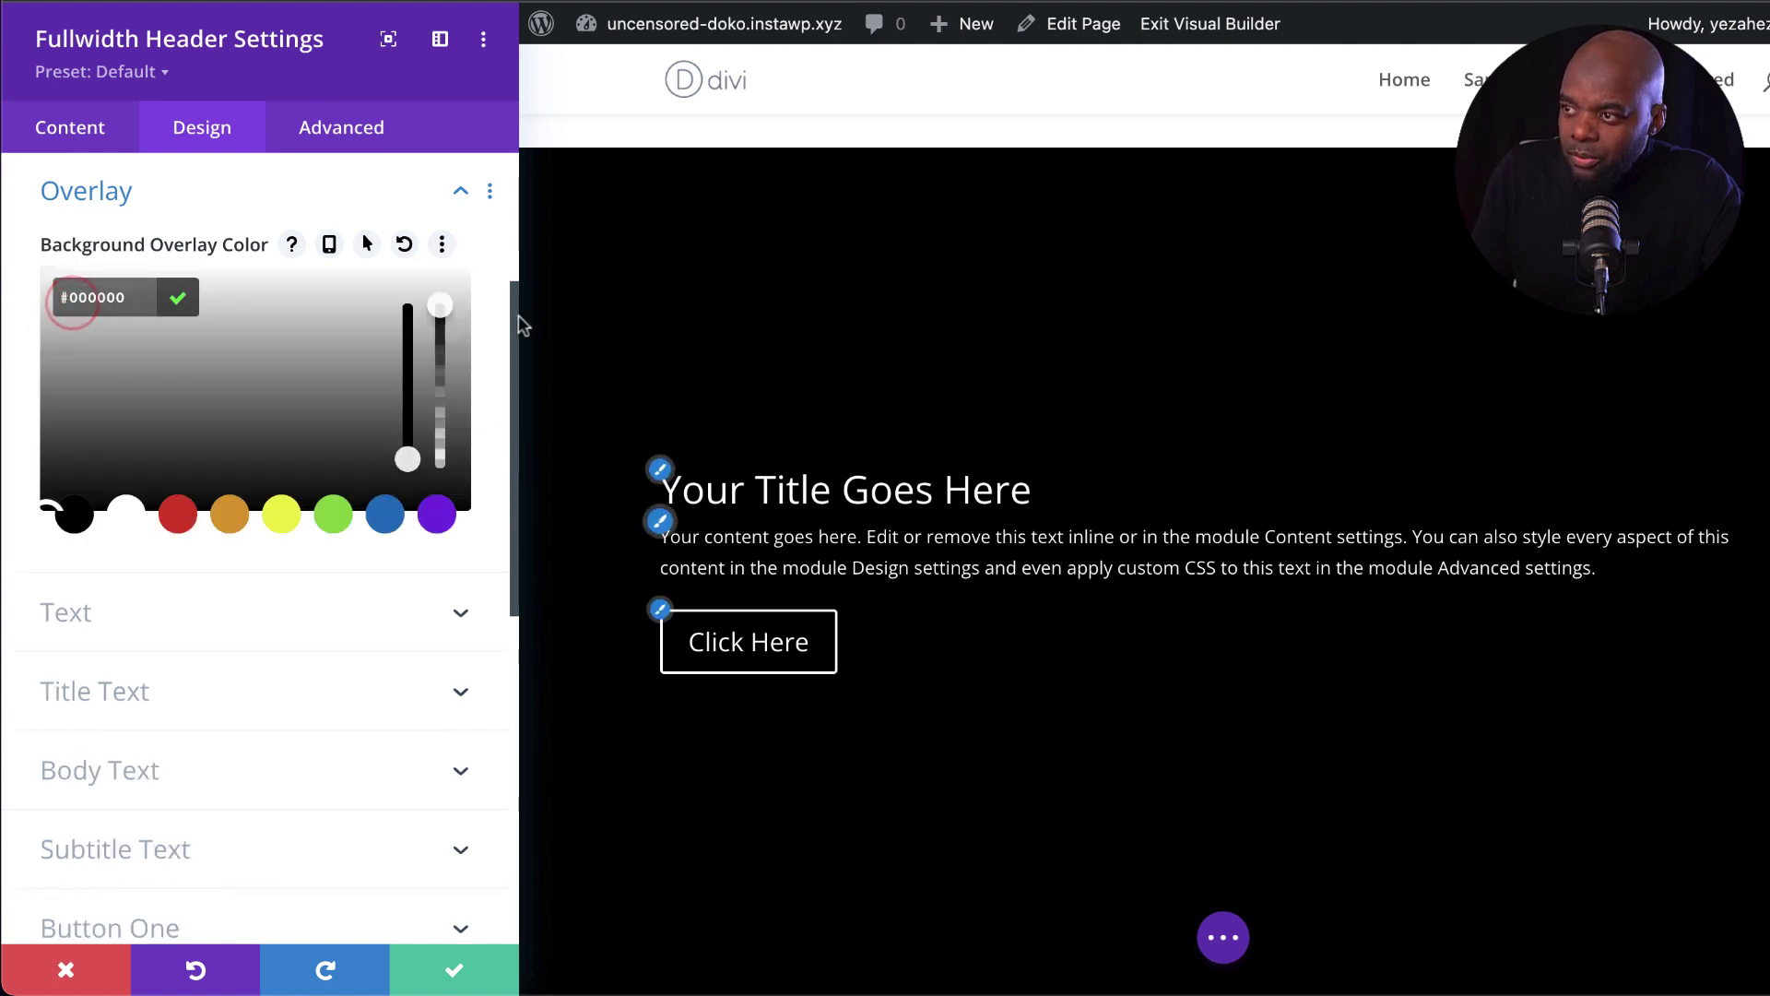
pyautogui.moveTo(437, 307); pyautogui.dragTo(442, 348)
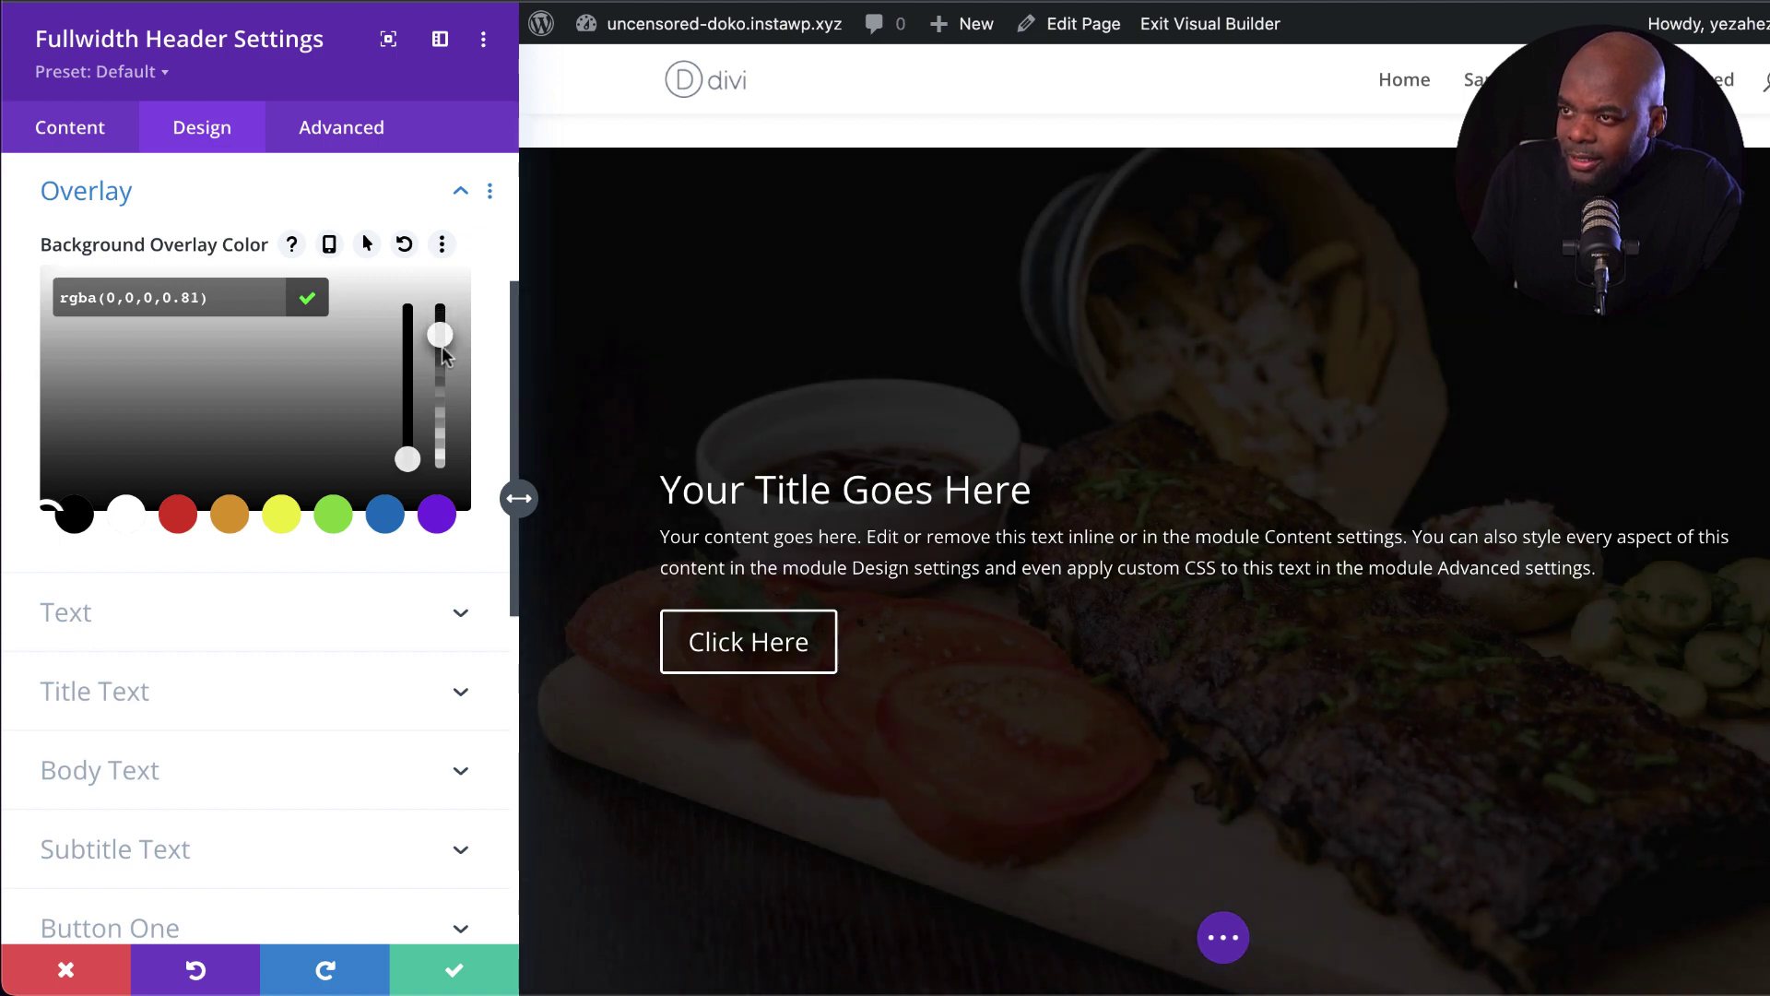
pyautogui.moveTo(441, 345); pyautogui.dragTo(441, 346)
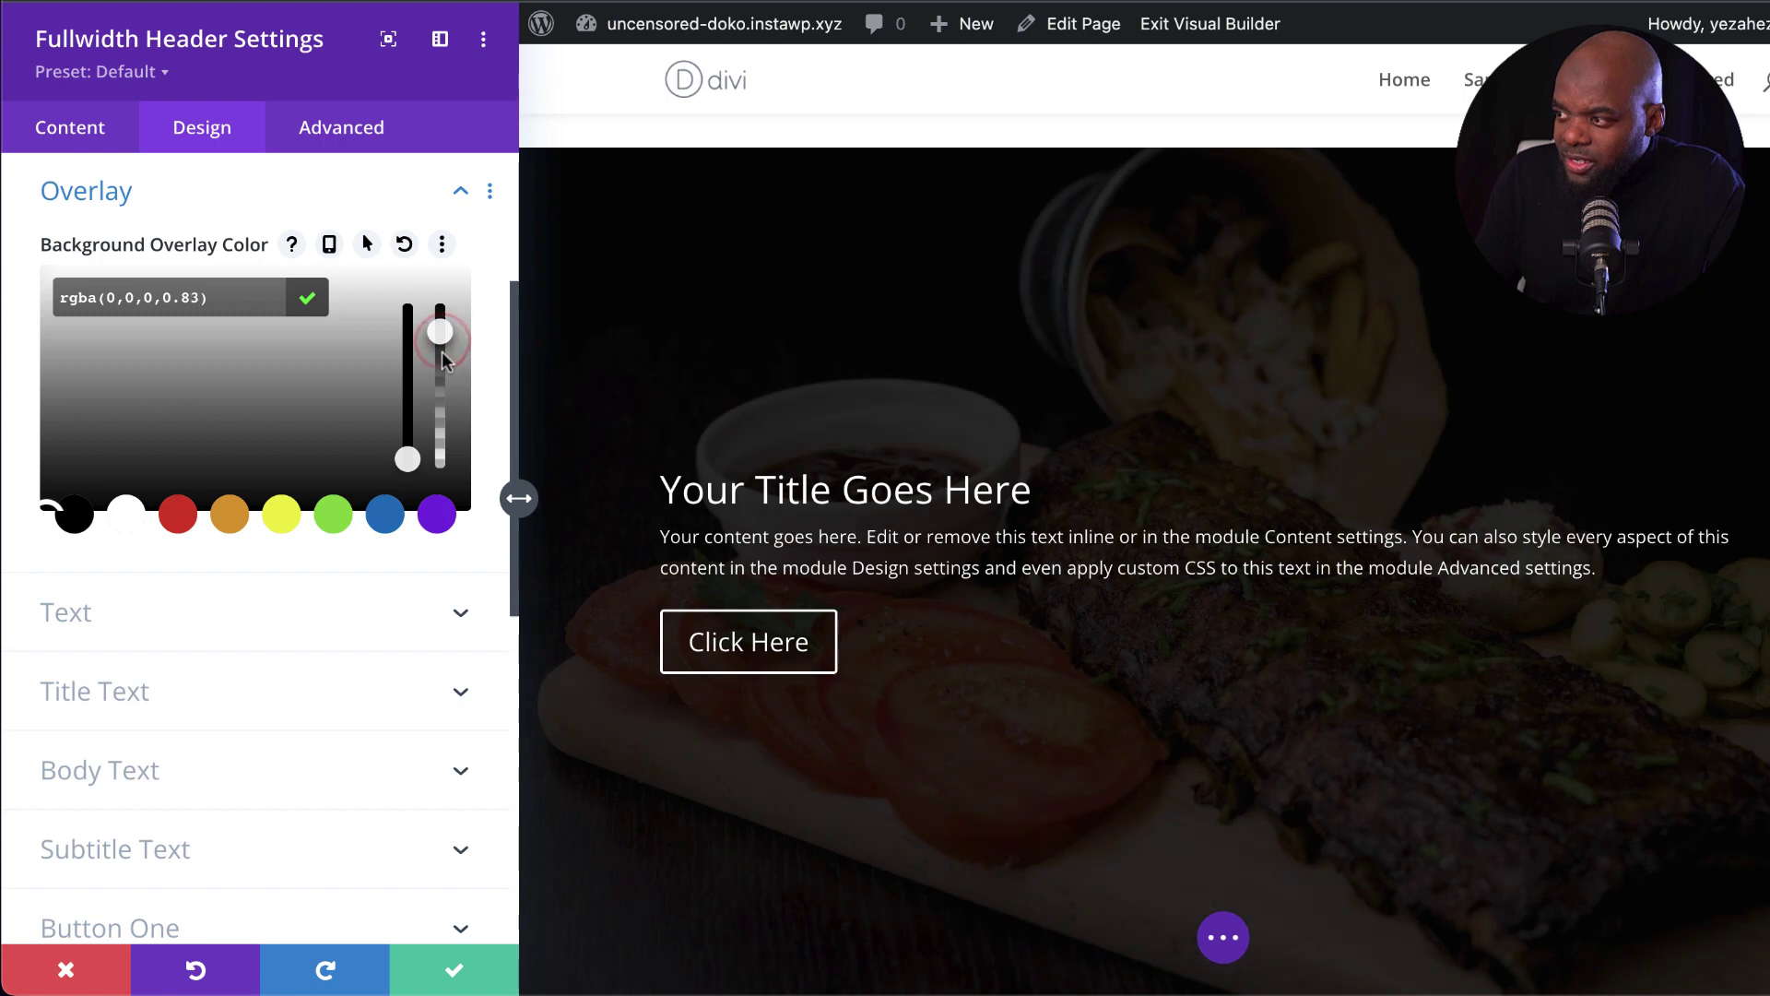
pyautogui.moveTo(444, 362); pyautogui.dragTo(447, 373)
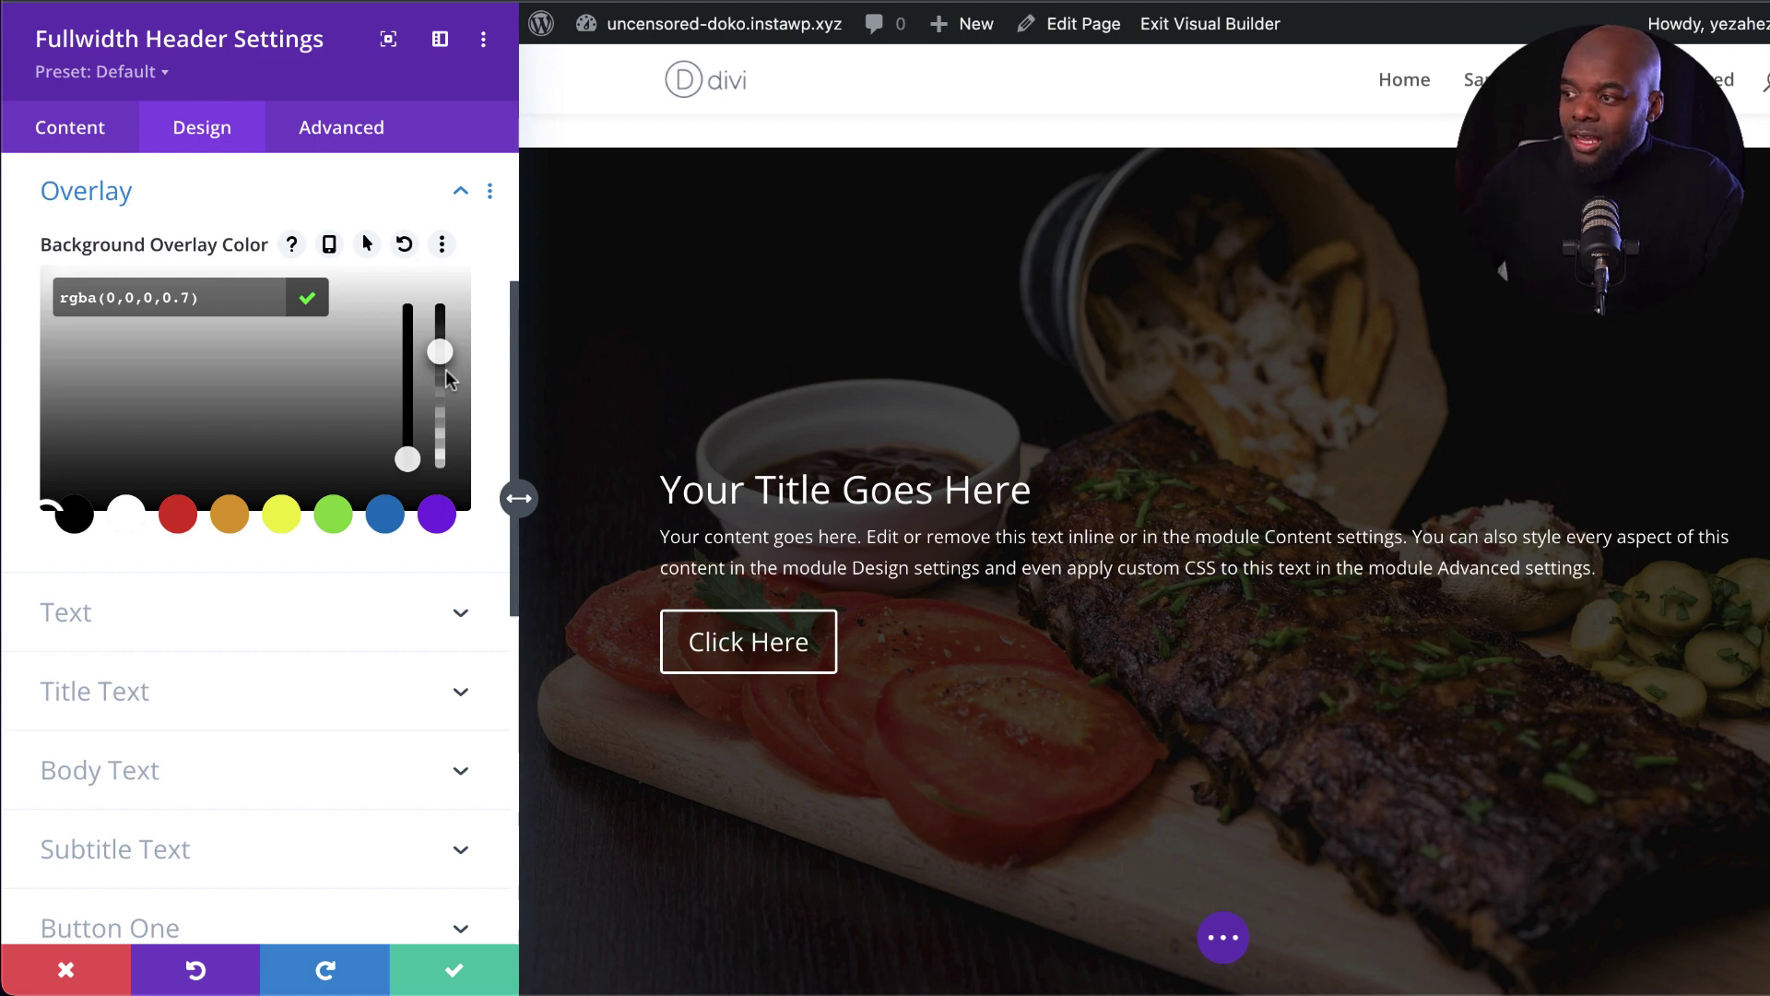
# Step: Center the header's text and logo alignment in the layout settings
pyautogui.scroll(3, 313, 359)
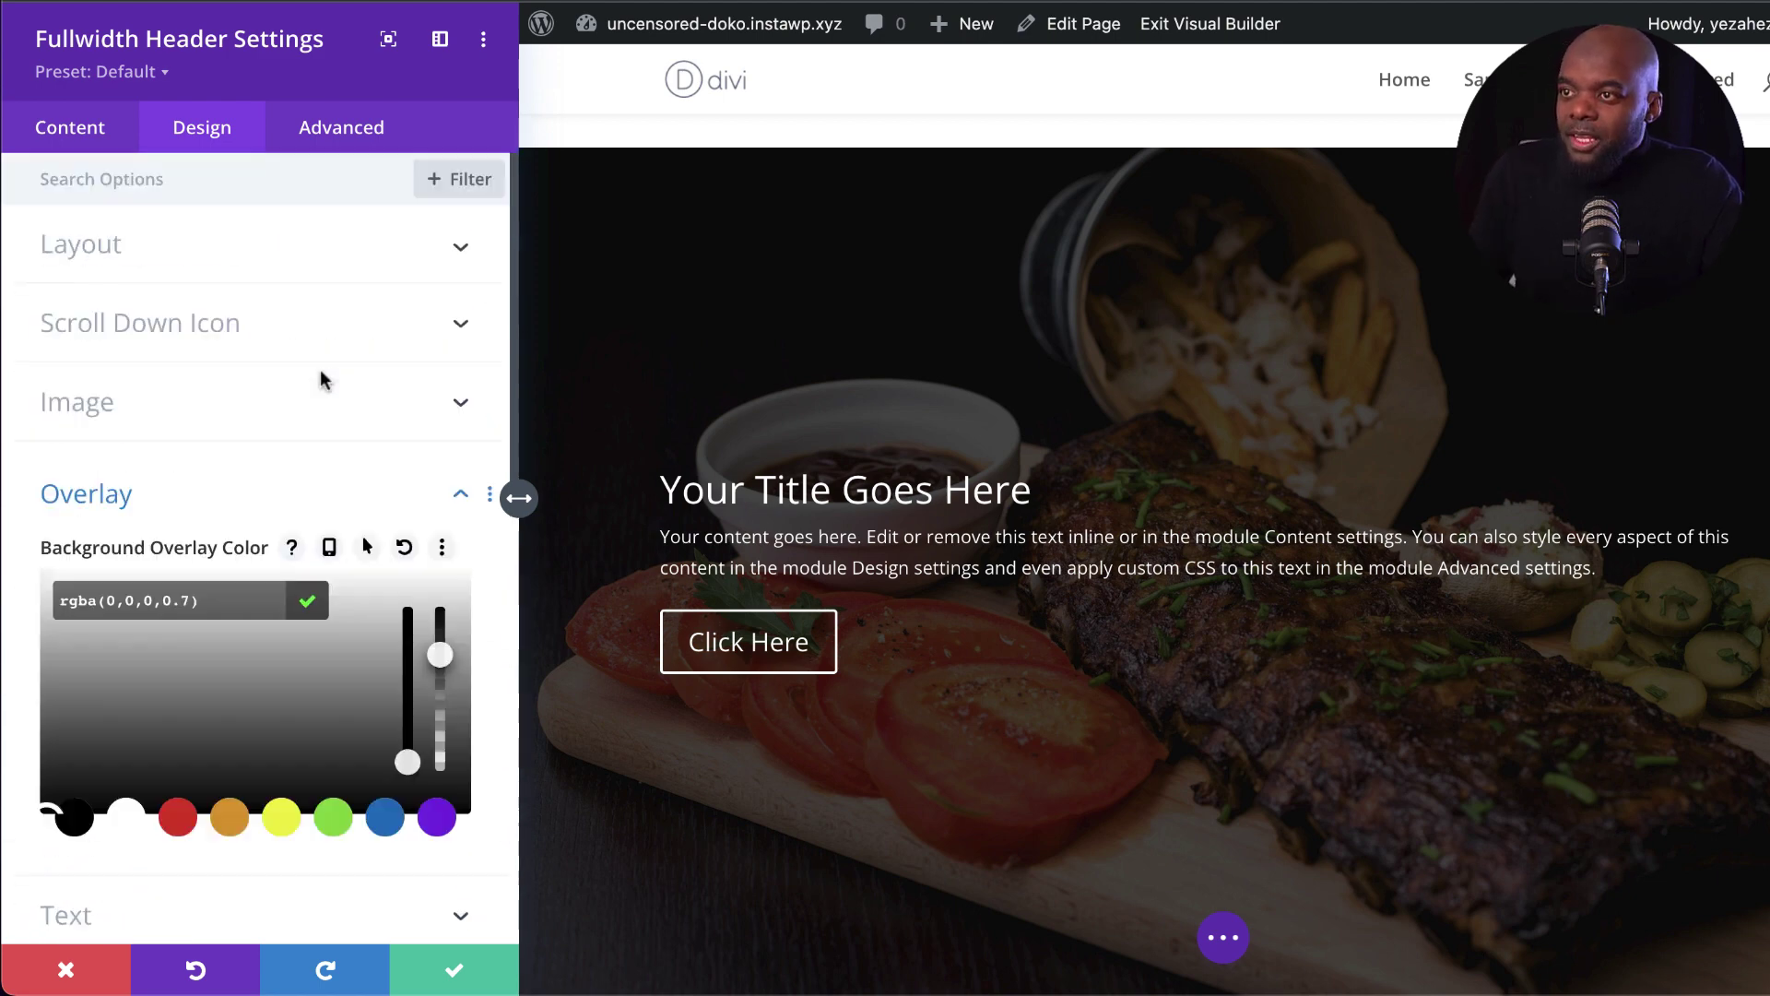
pyautogui.click(157, 248)
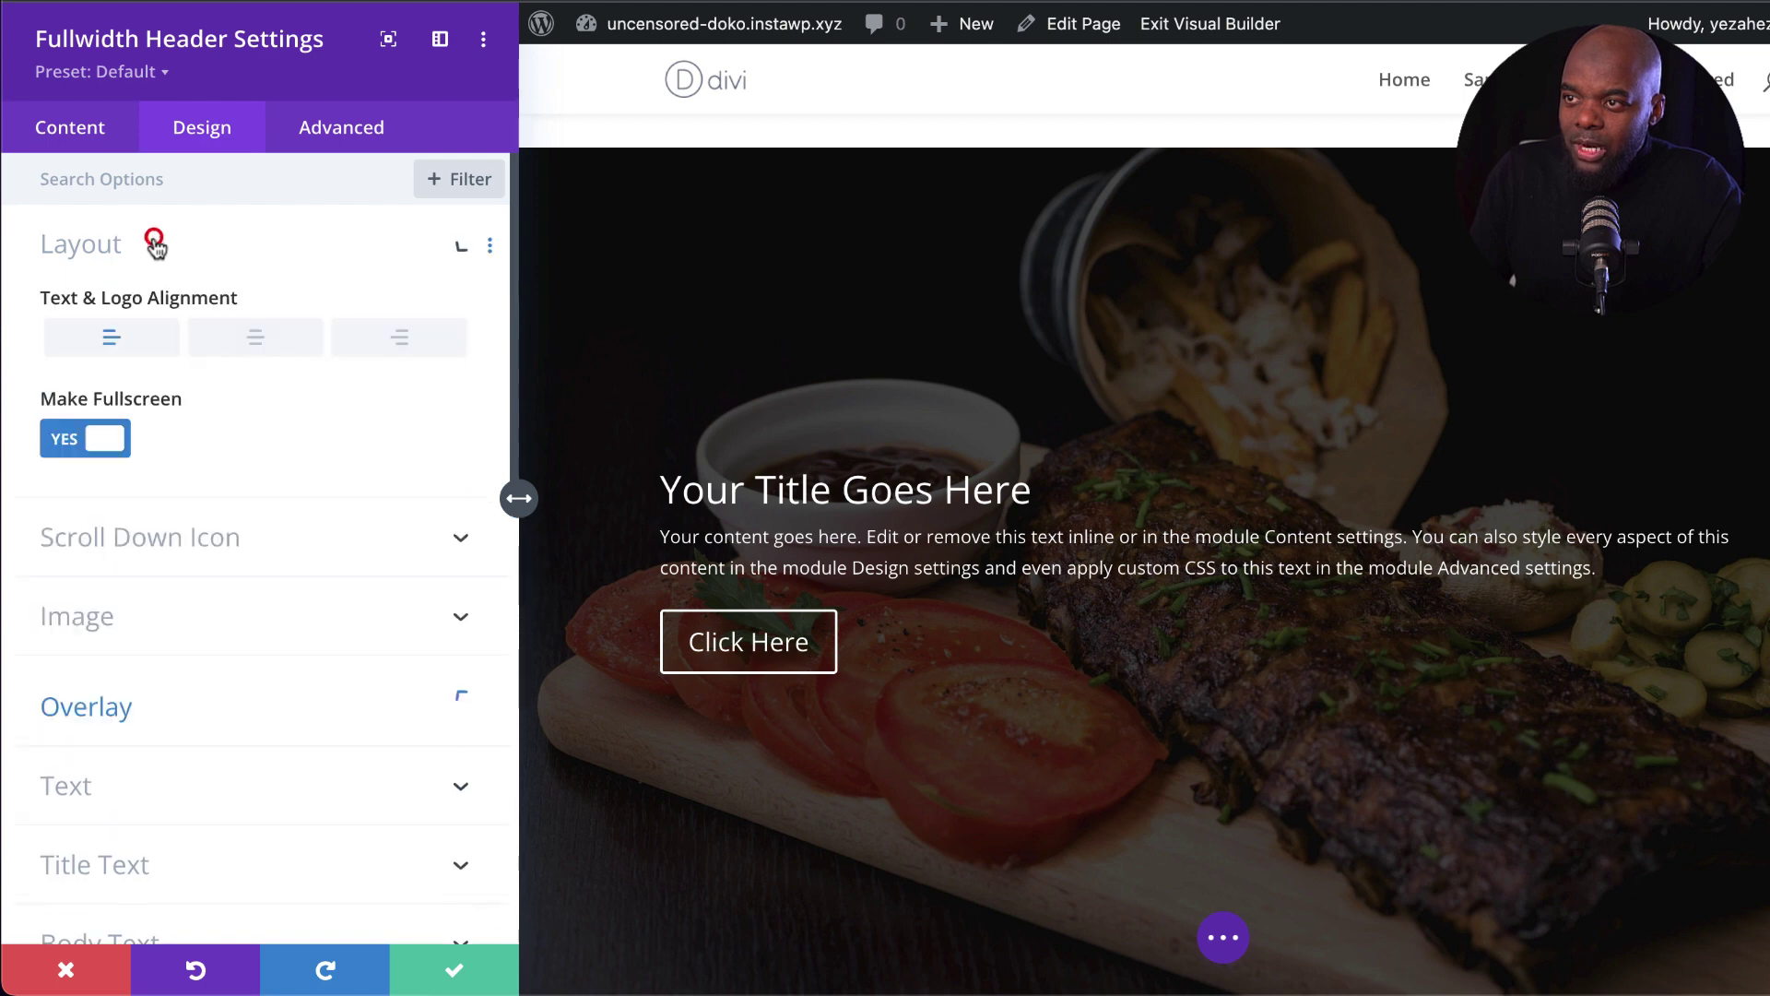
pyautogui.click(259, 339)
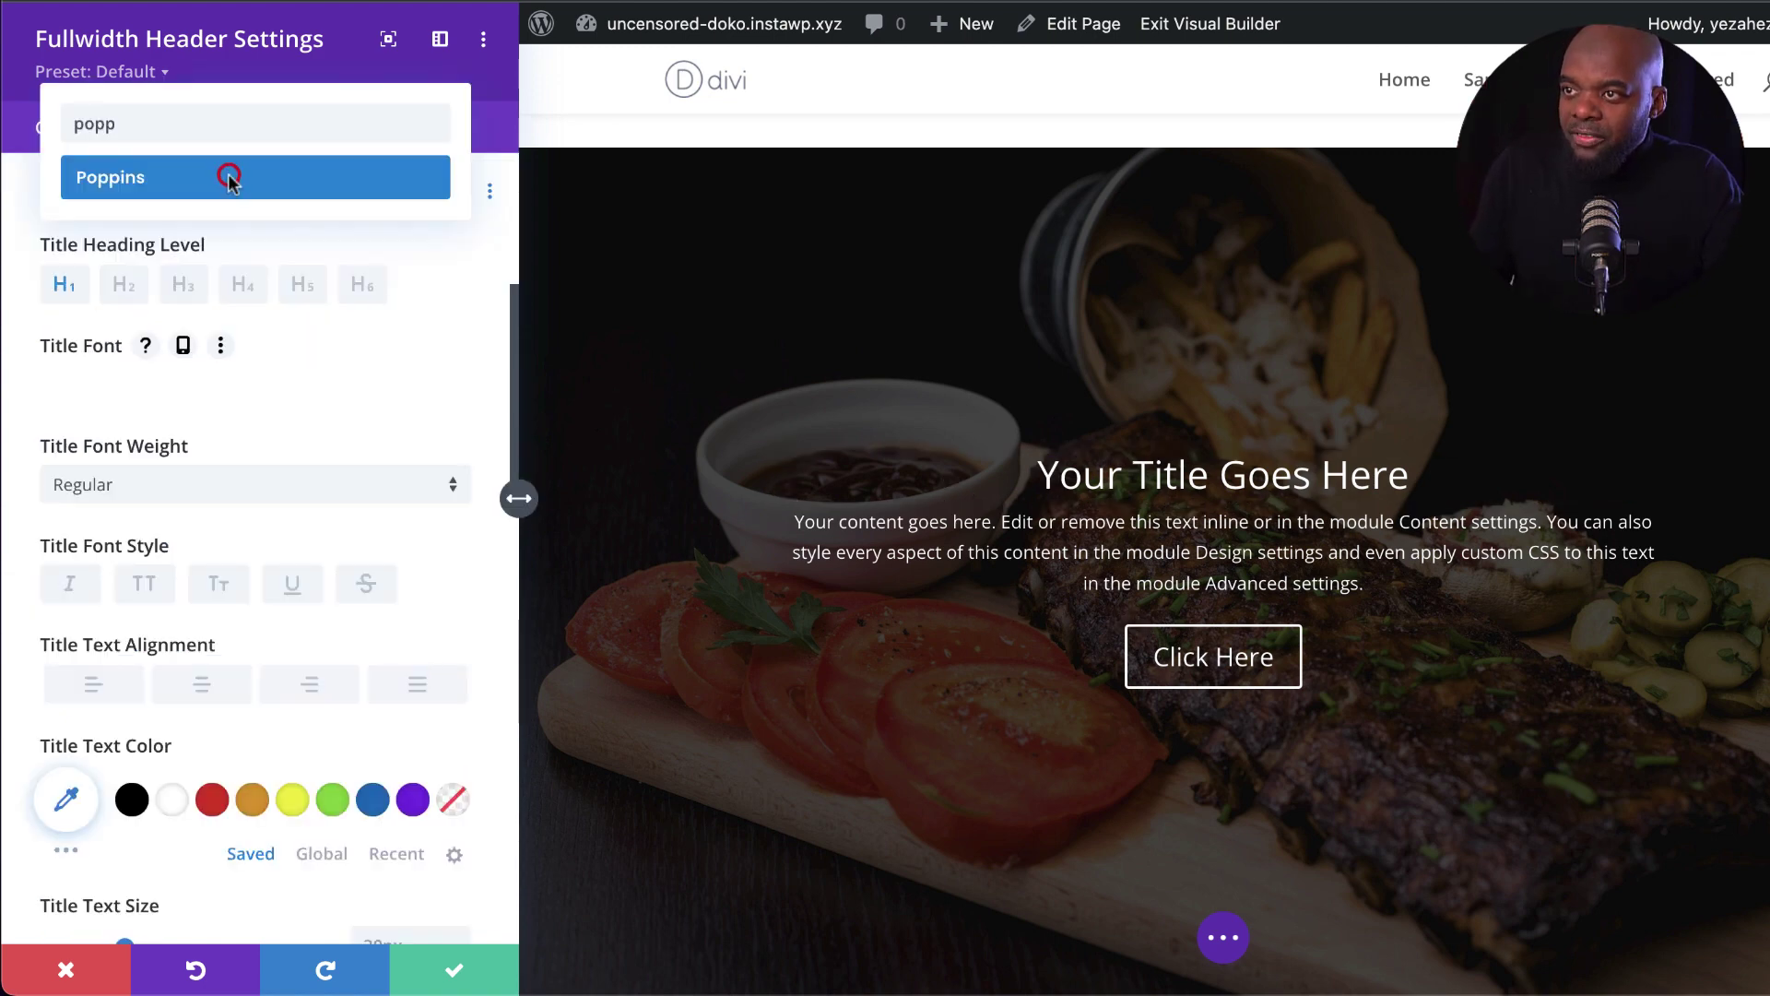
# Step: Set the header title's font to Poppins in uppercase with 5px letter spacing
pyautogui.click(230, 174)
pyautogui.click(153, 590)
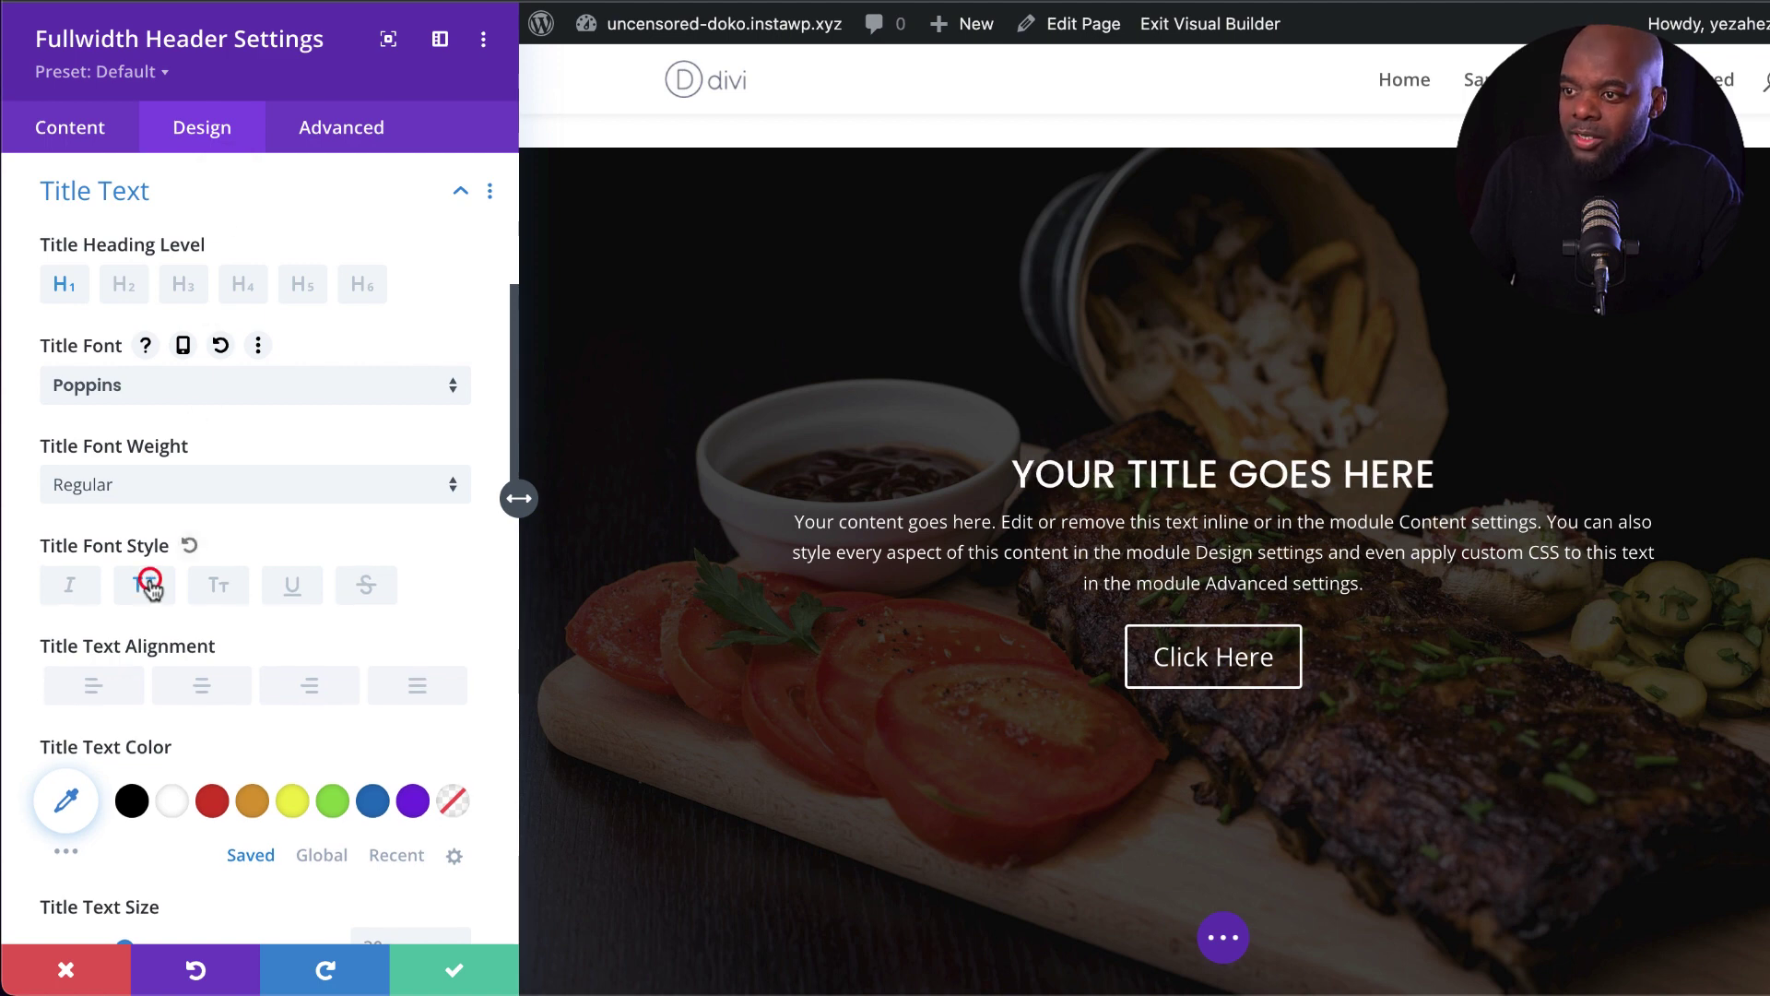
pyautogui.scroll(-5, 433, 783)
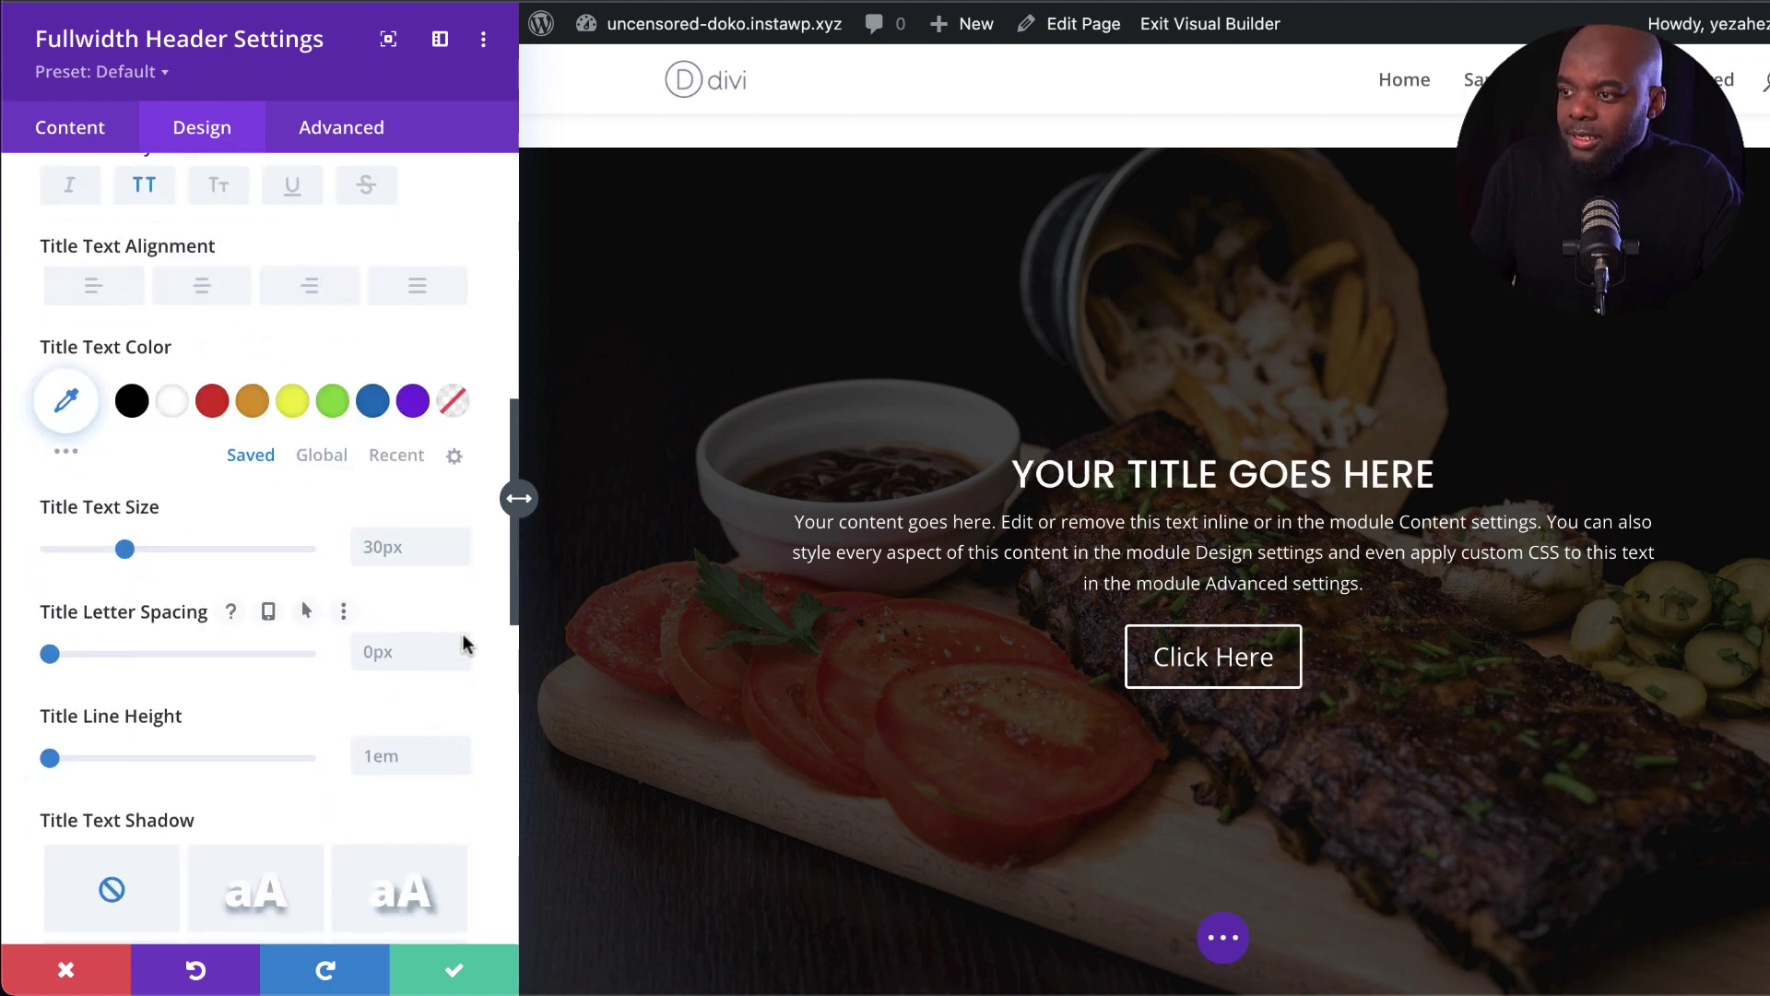
pyautogui.click(465, 643)
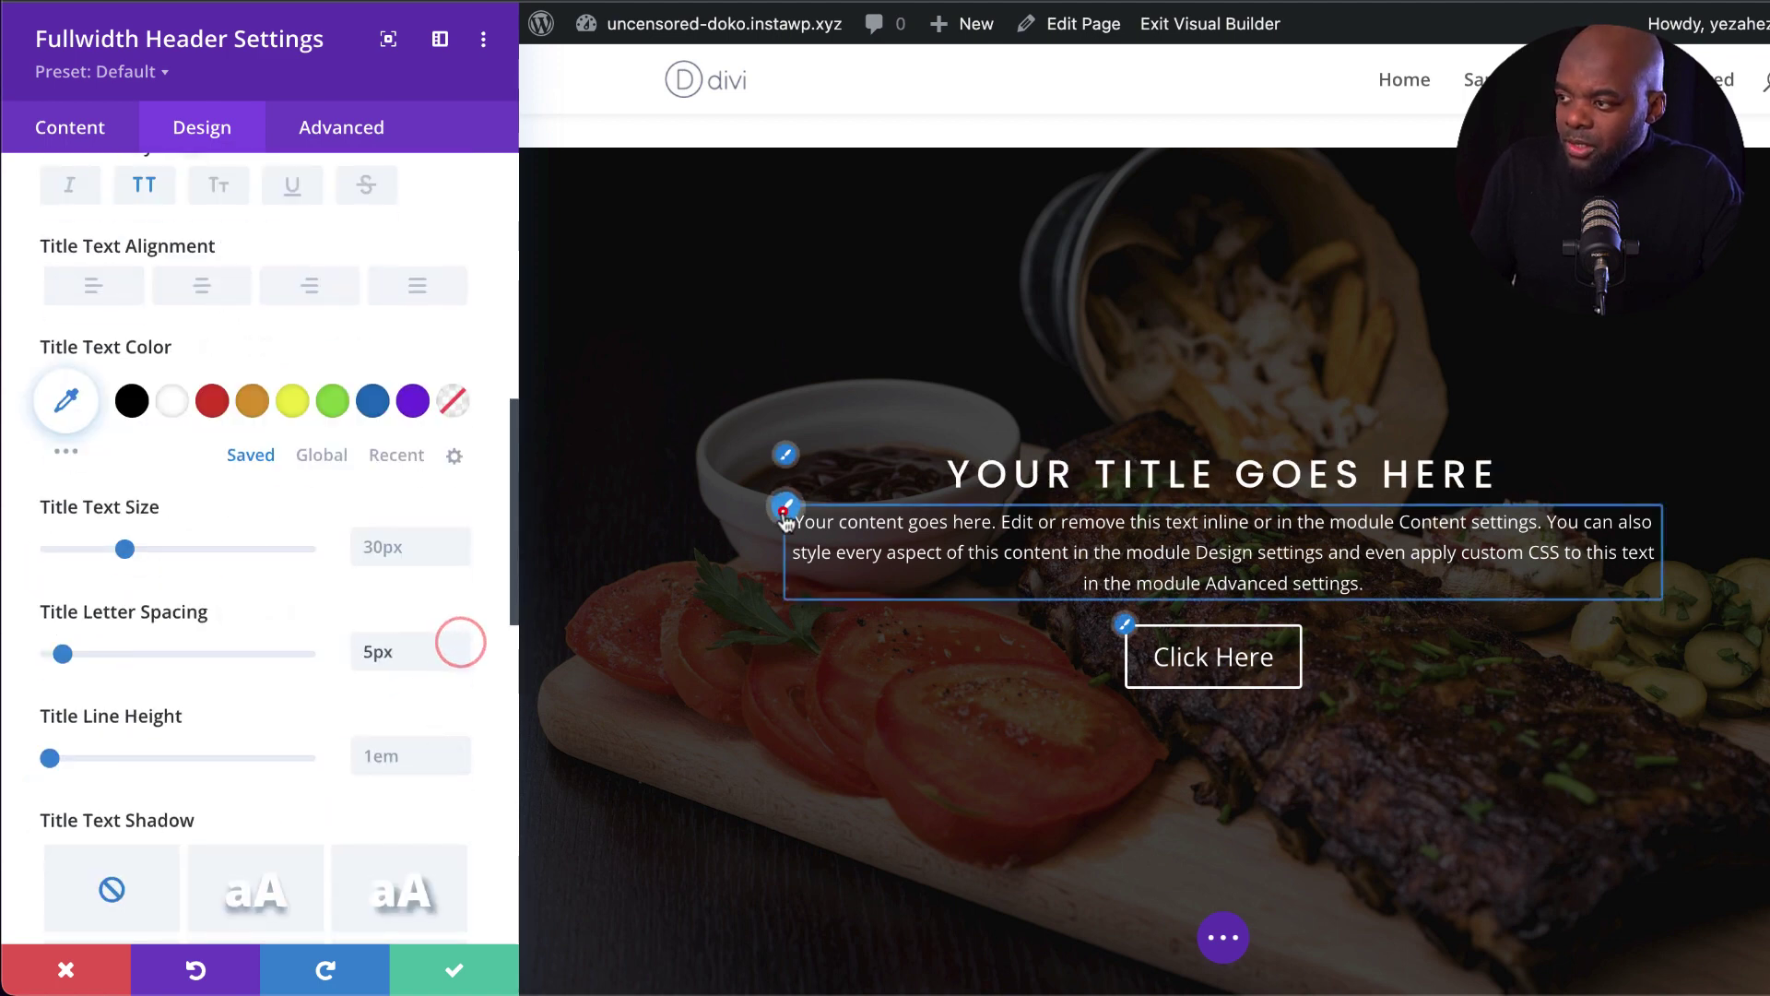
# Step: Set the header's body text to the Poppins font at a size of 17px
pyautogui.click(784, 507)
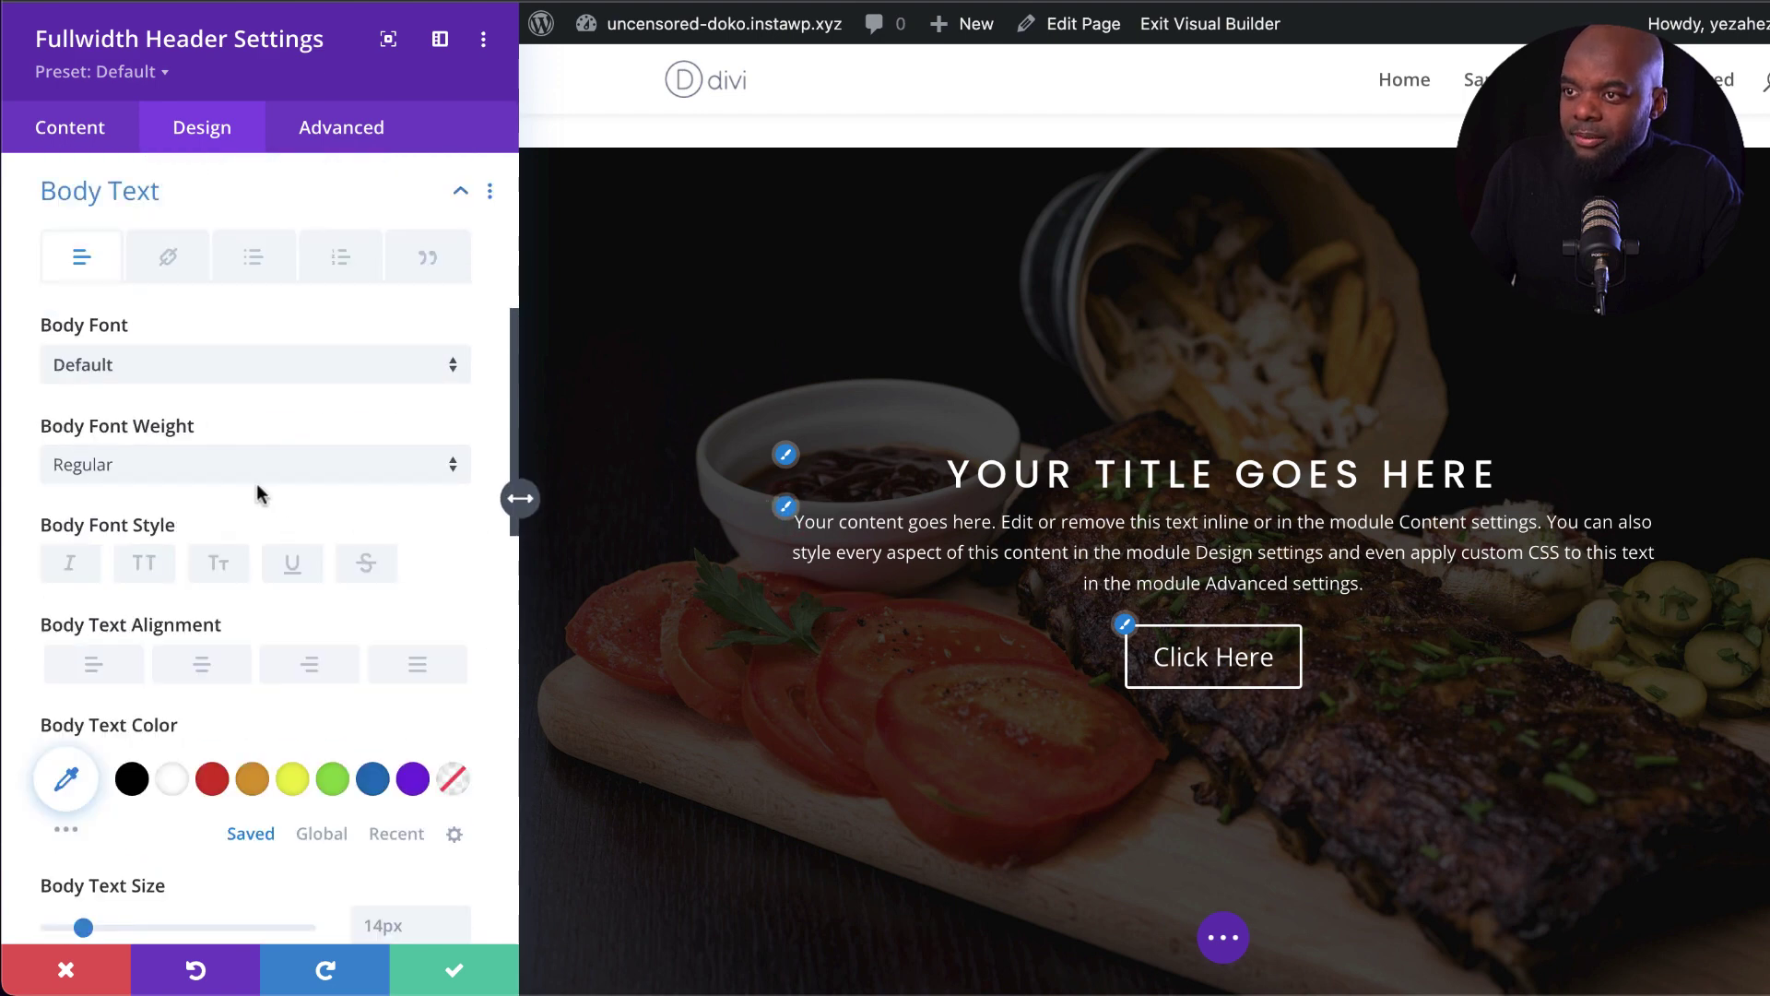
pyautogui.click(235, 366)
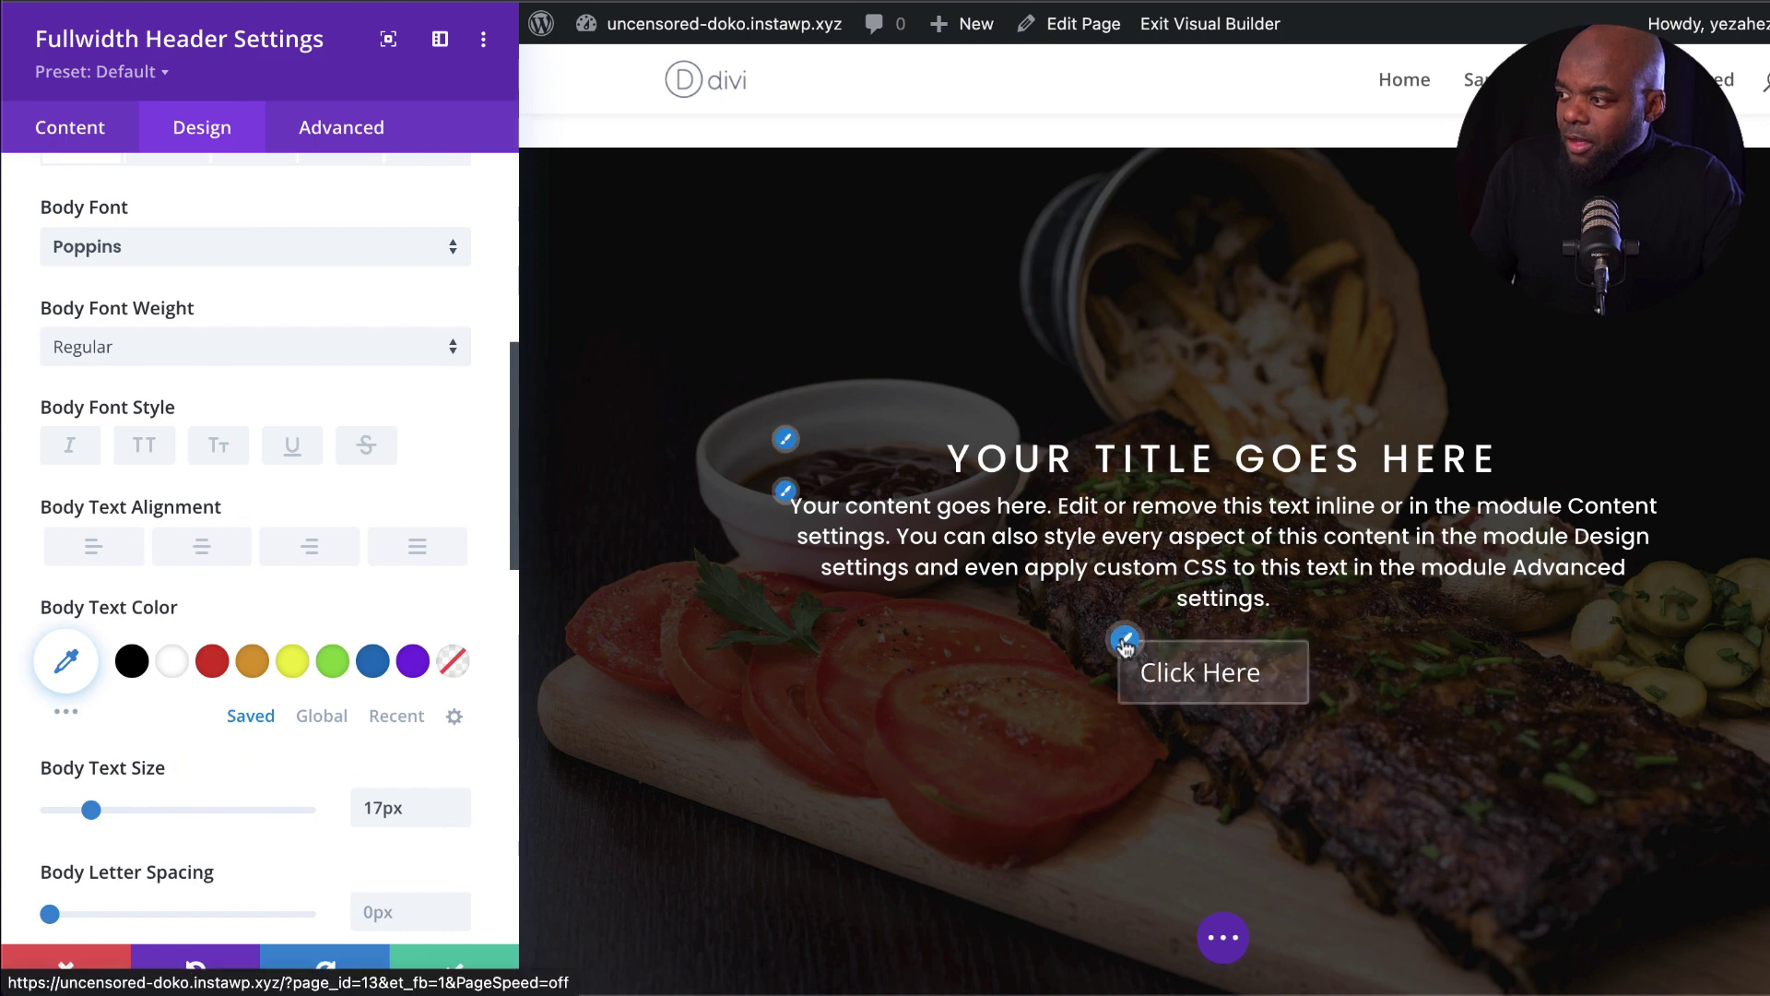
# Step: Enable custom styles for Button One with white text, a red #e02b20 background and a matching red border
pyautogui.click(1127, 640)
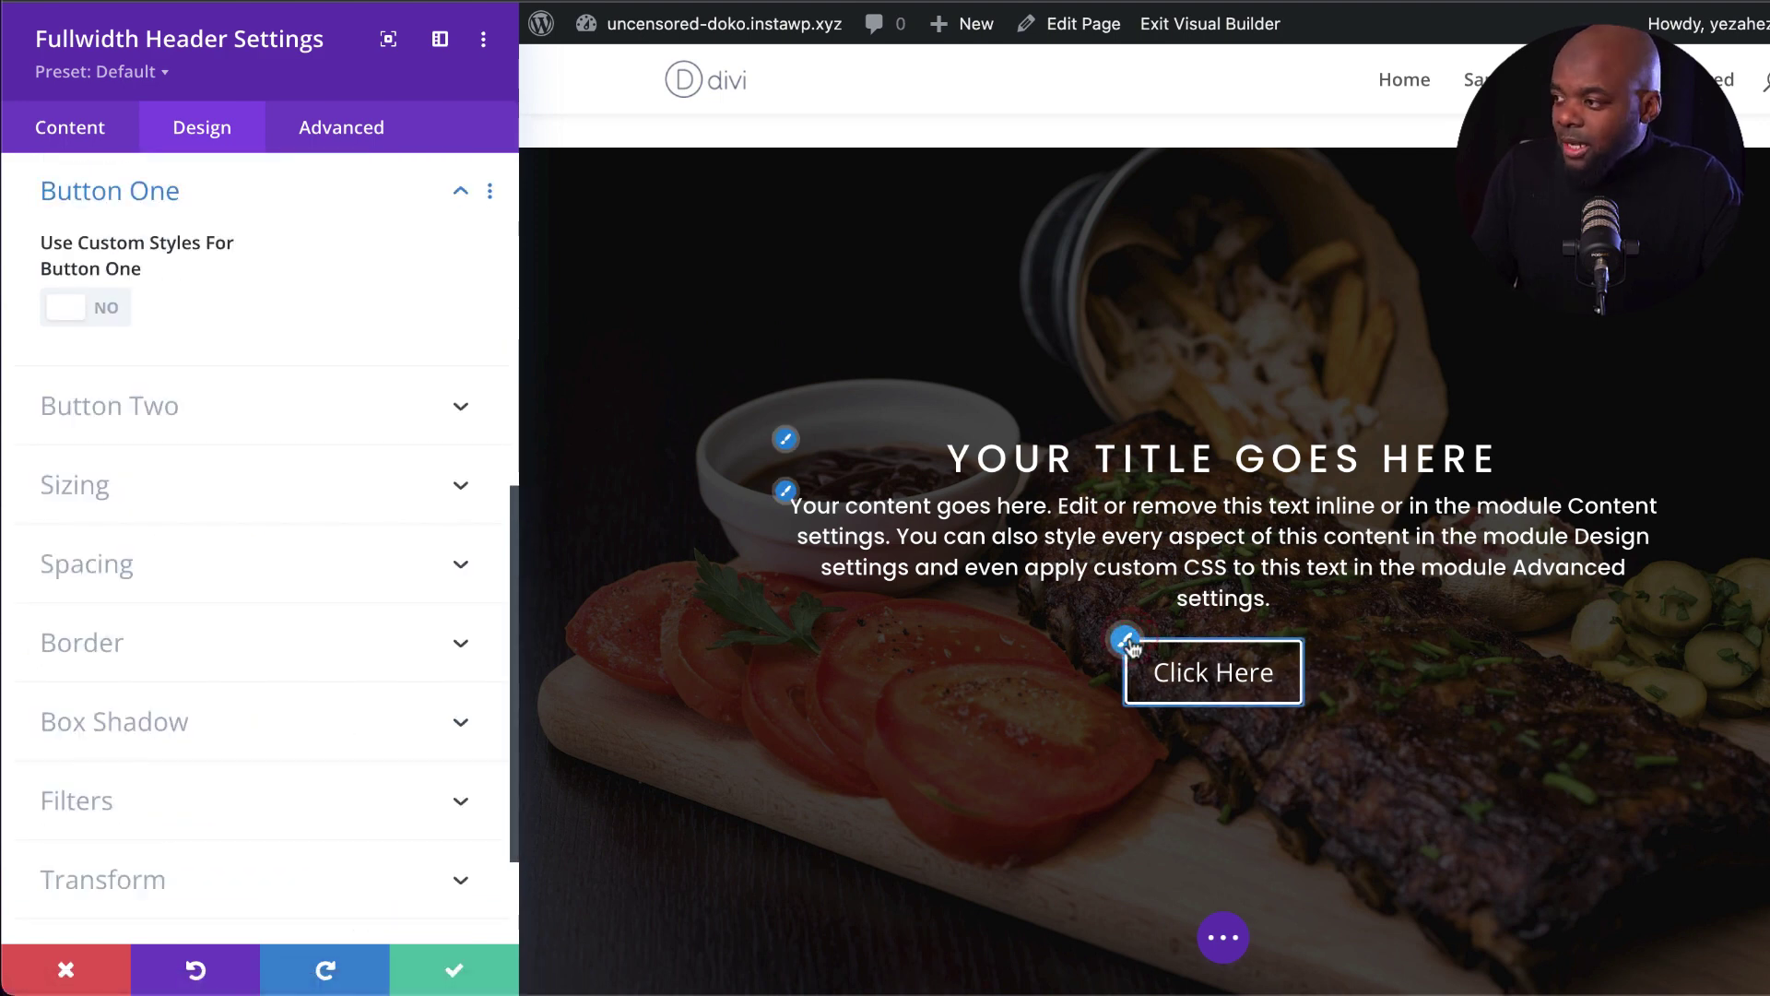
pyautogui.click(109, 310)
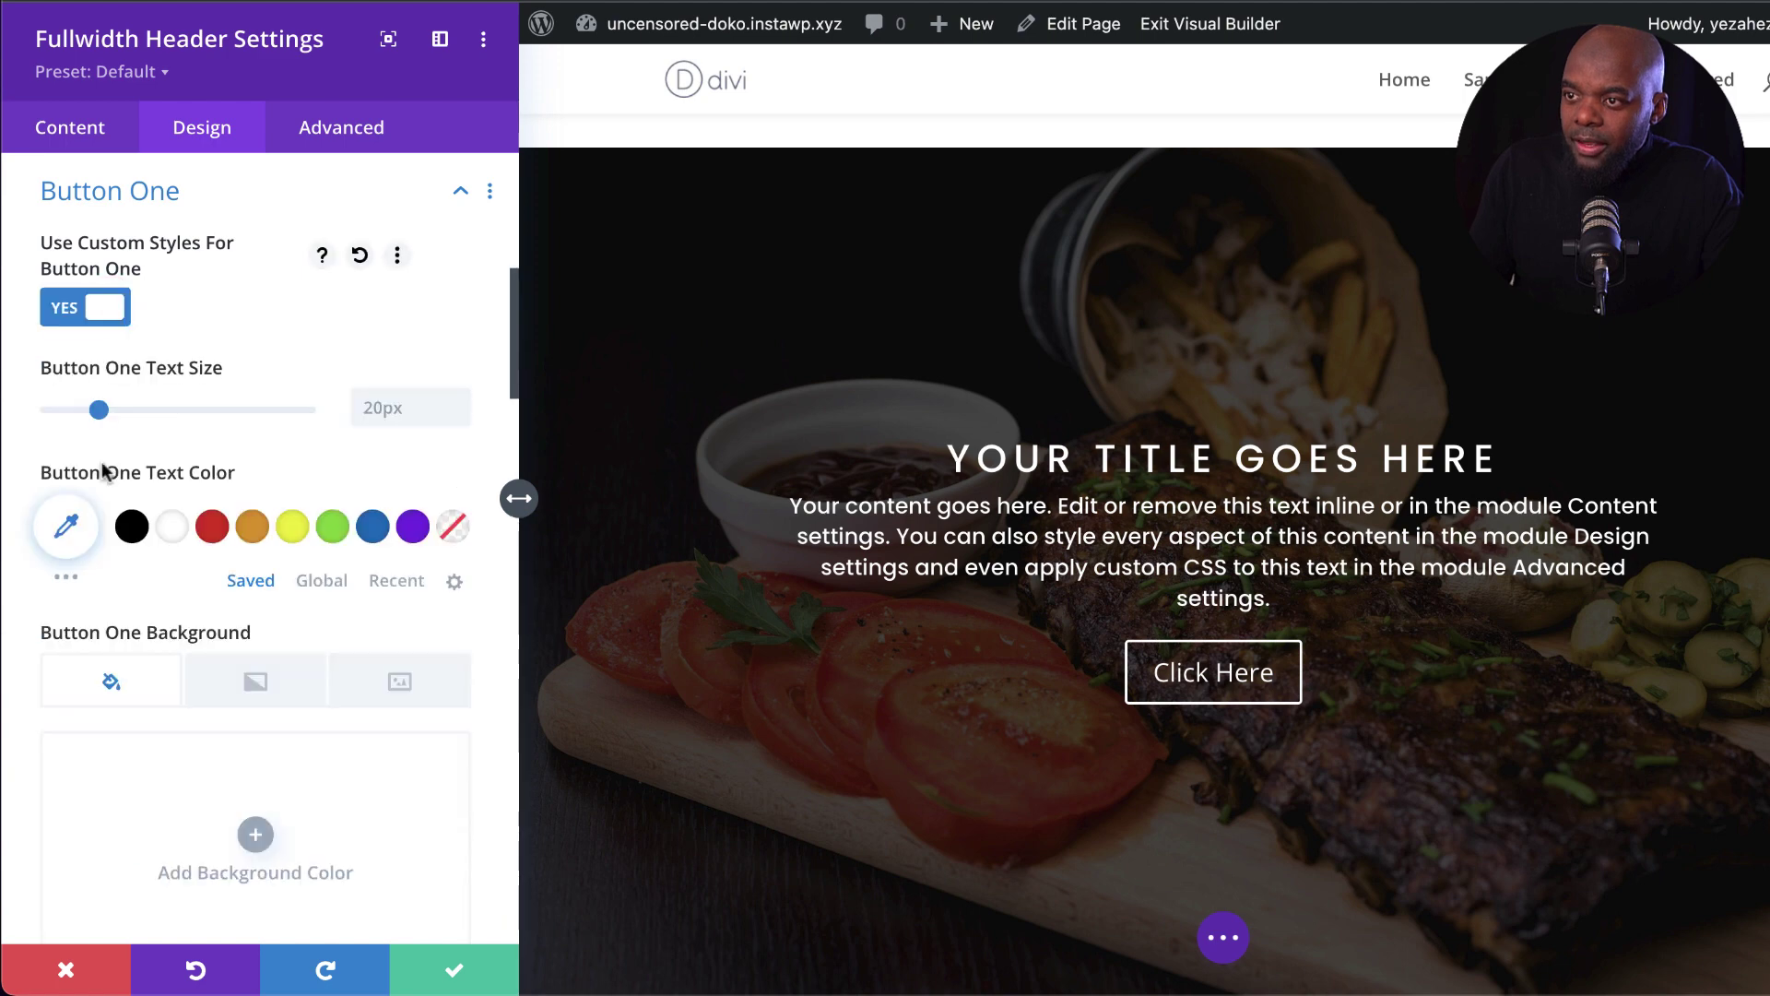
pyautogui.click(171, 526)
pyautogui.scroll(-5, 189, 588)
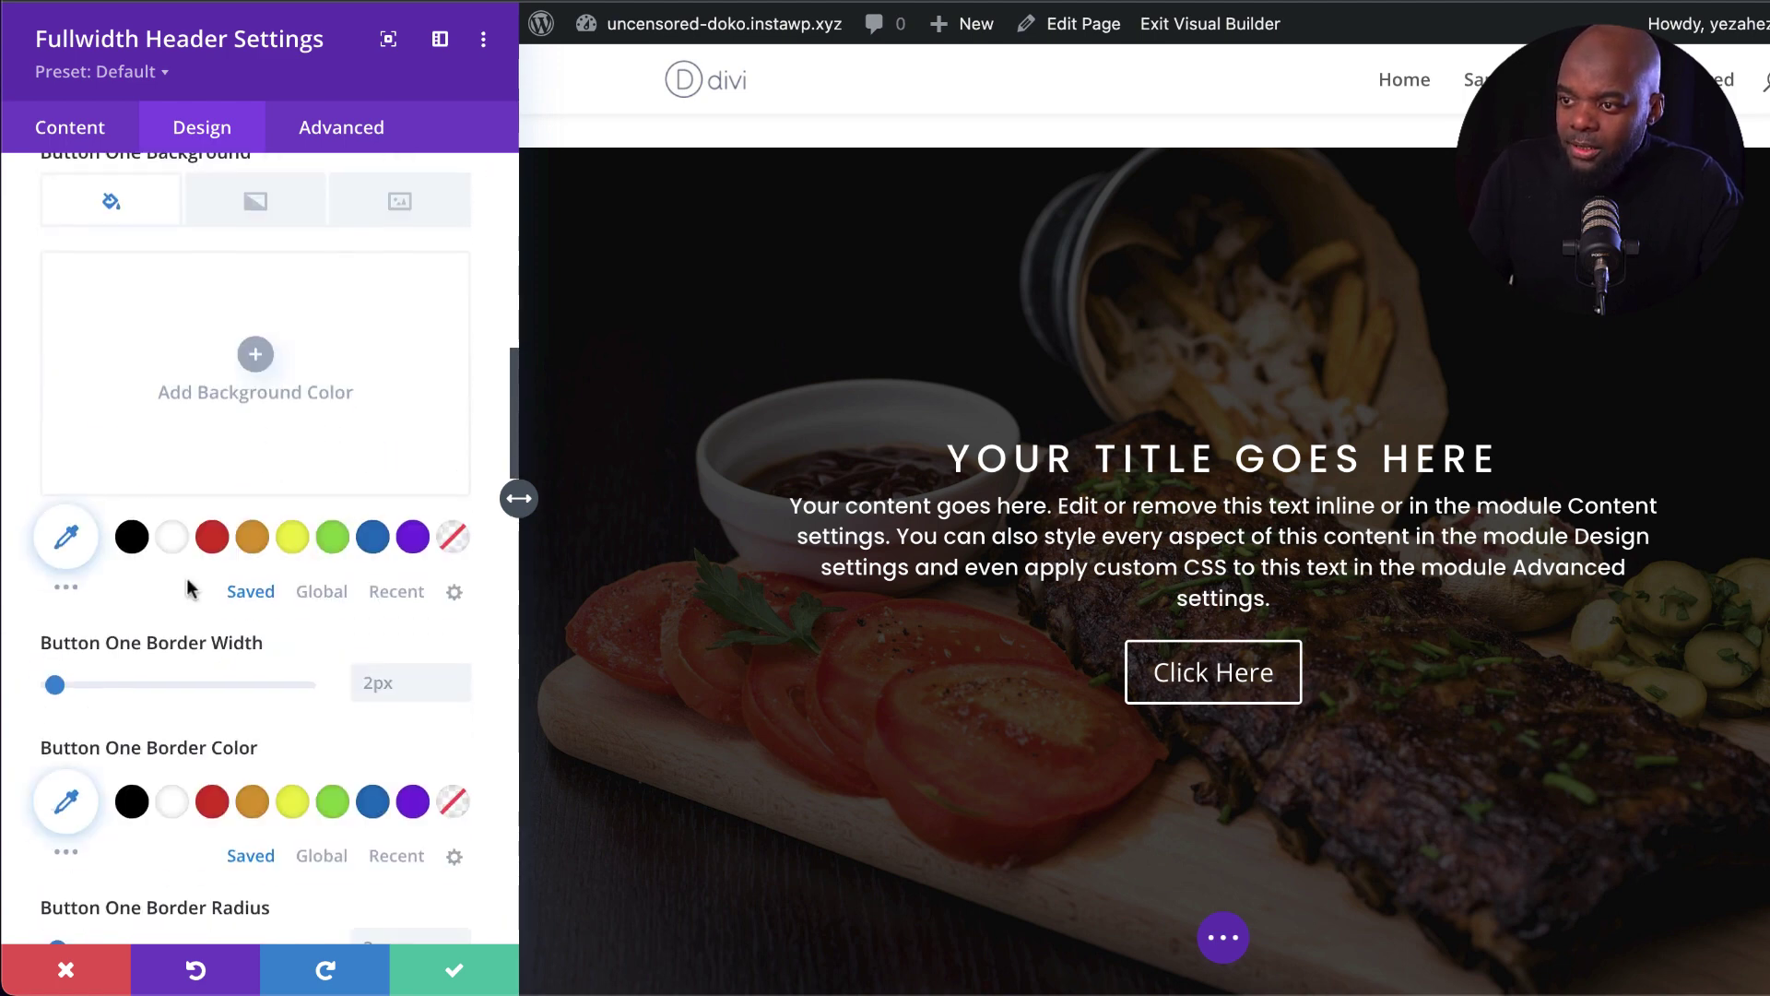
pyautogui.click(214, 525)
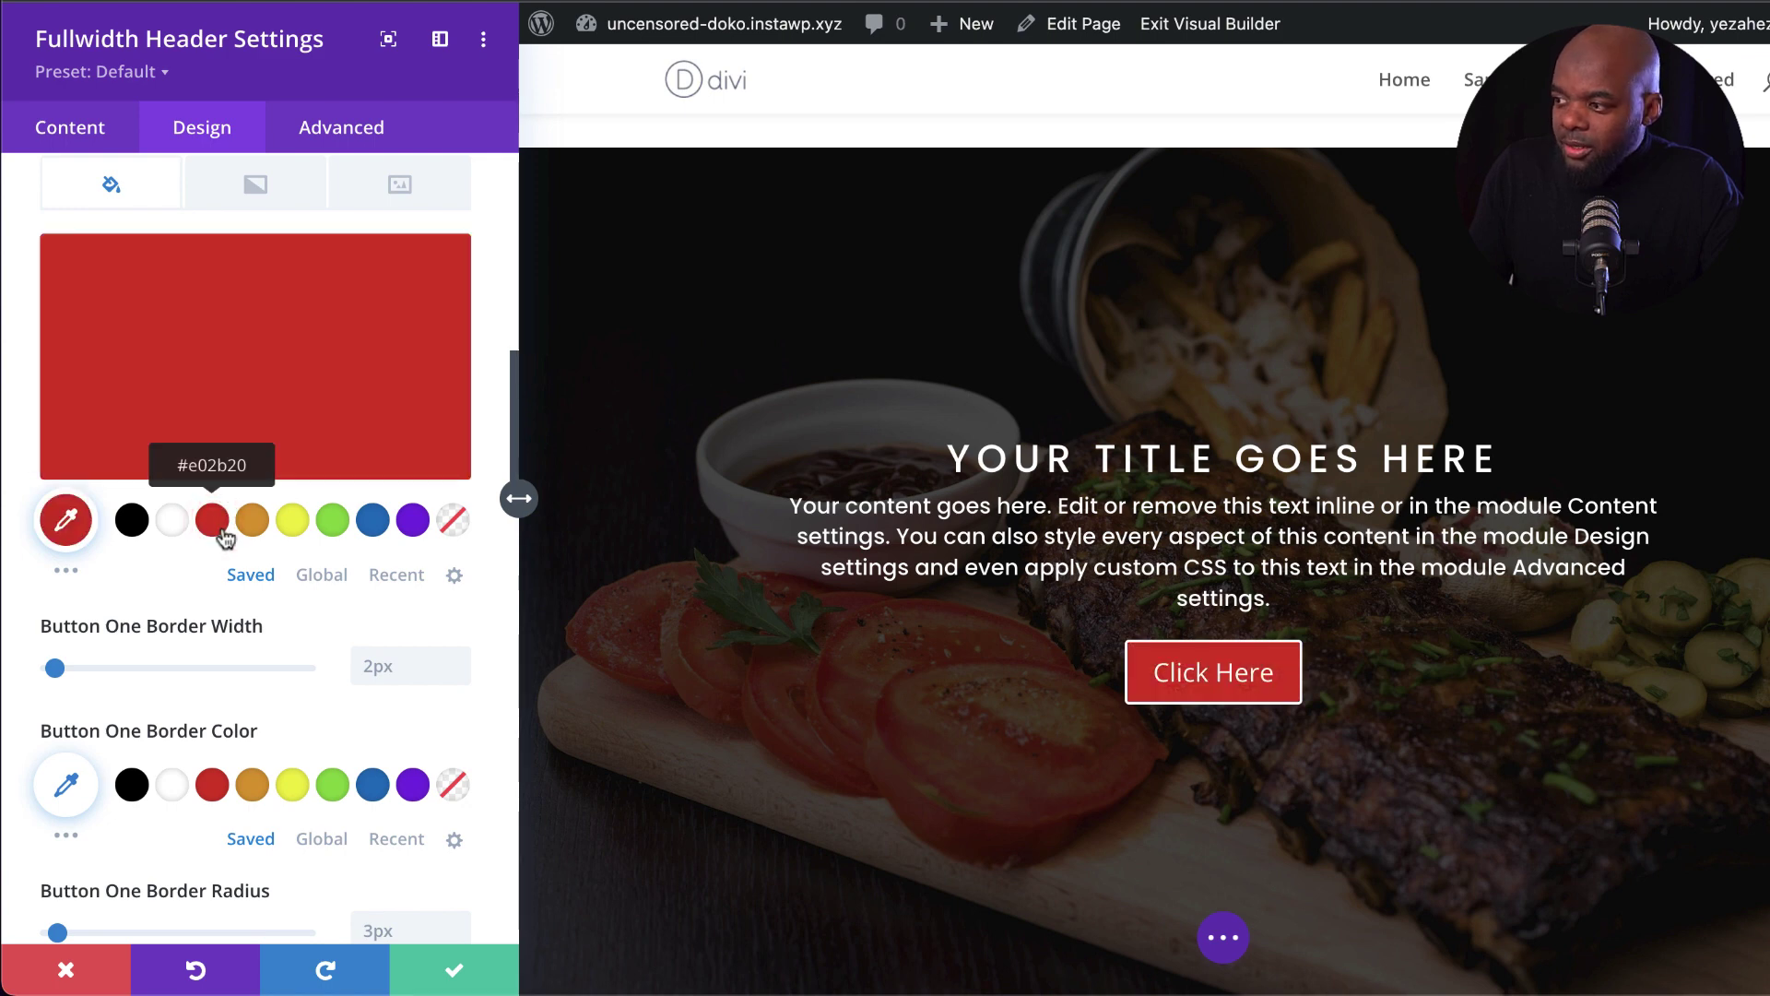
pyautogui.click(212, 785)
pyautogui.scroll(-2, 234, 726)
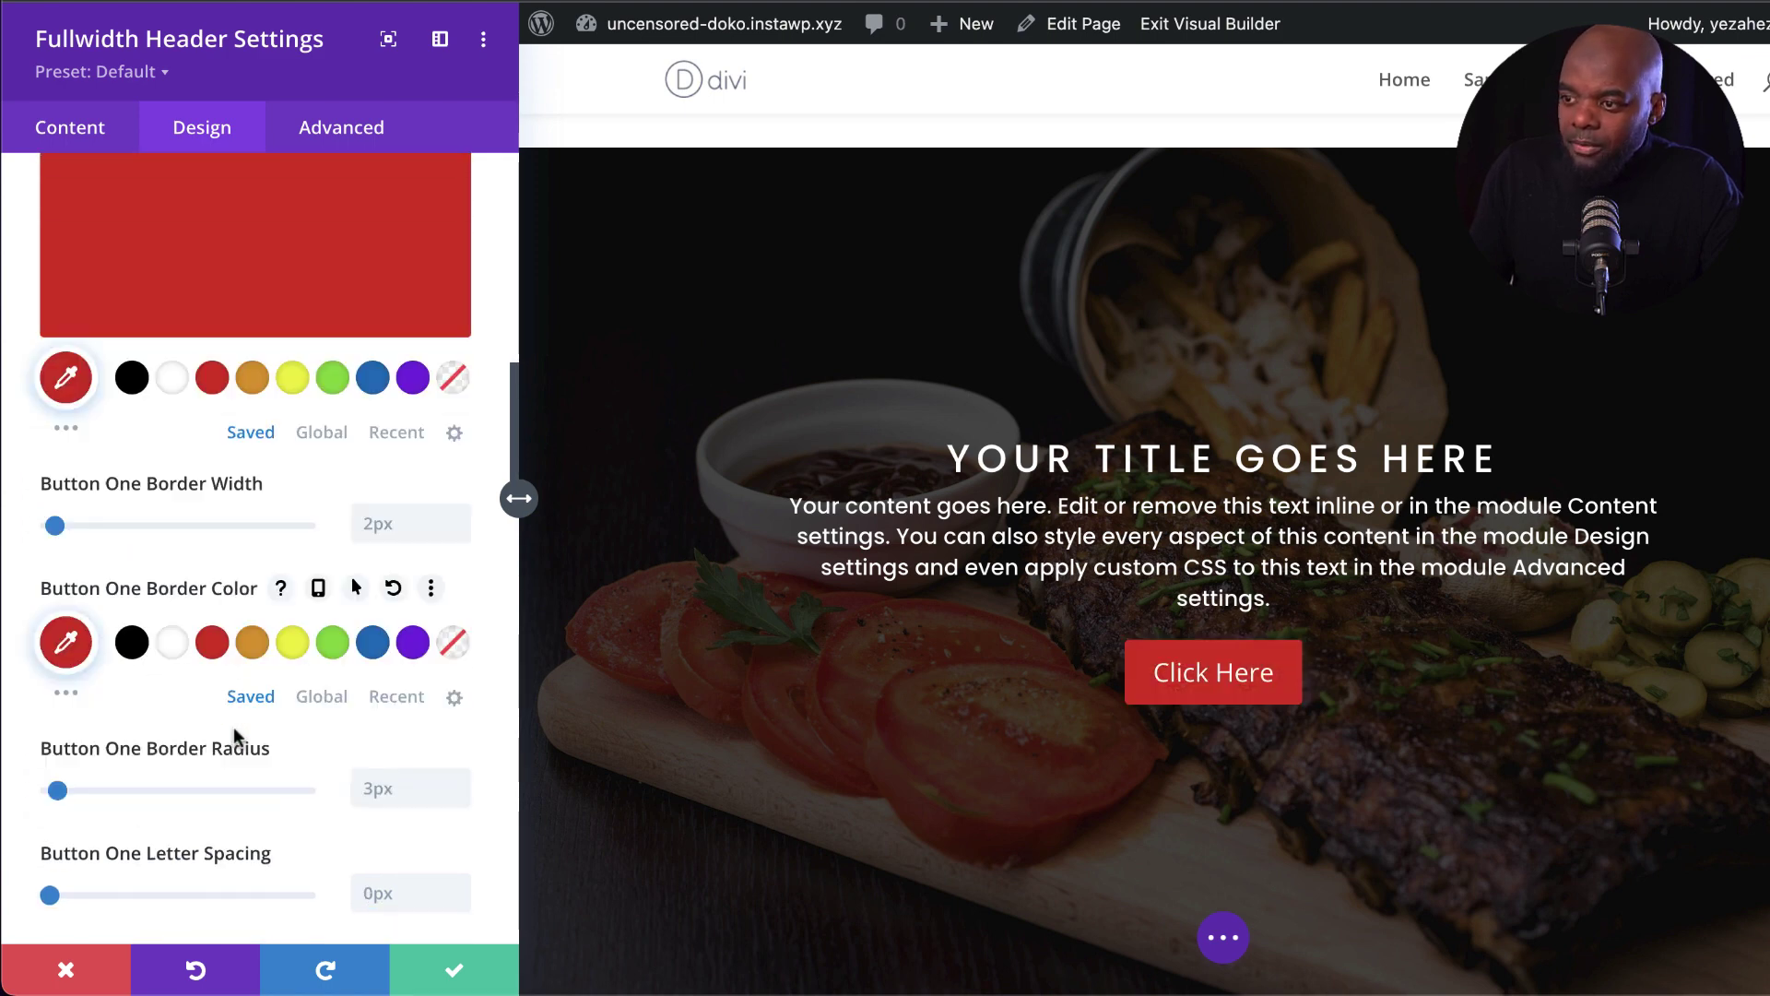
# Step: Set Button One's font to Poppins in uppercase style
pyautogui.scroll(-3, 234, 726)
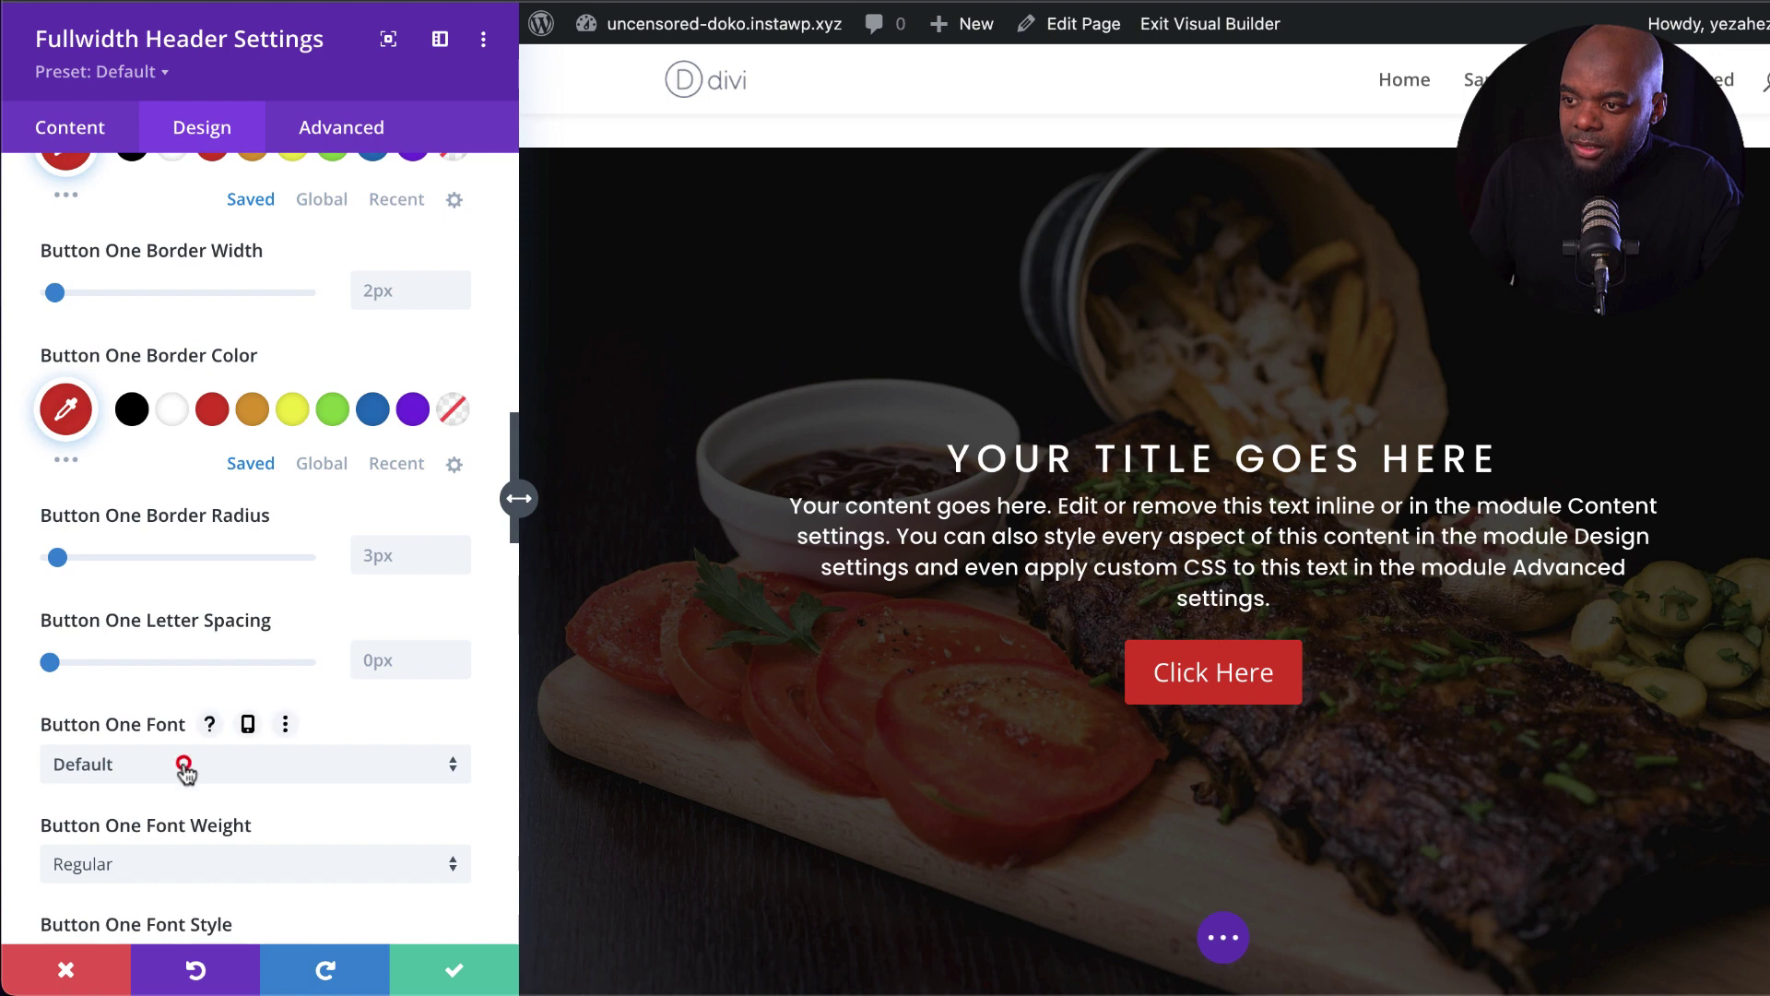
pyautogui.click(183, 765)
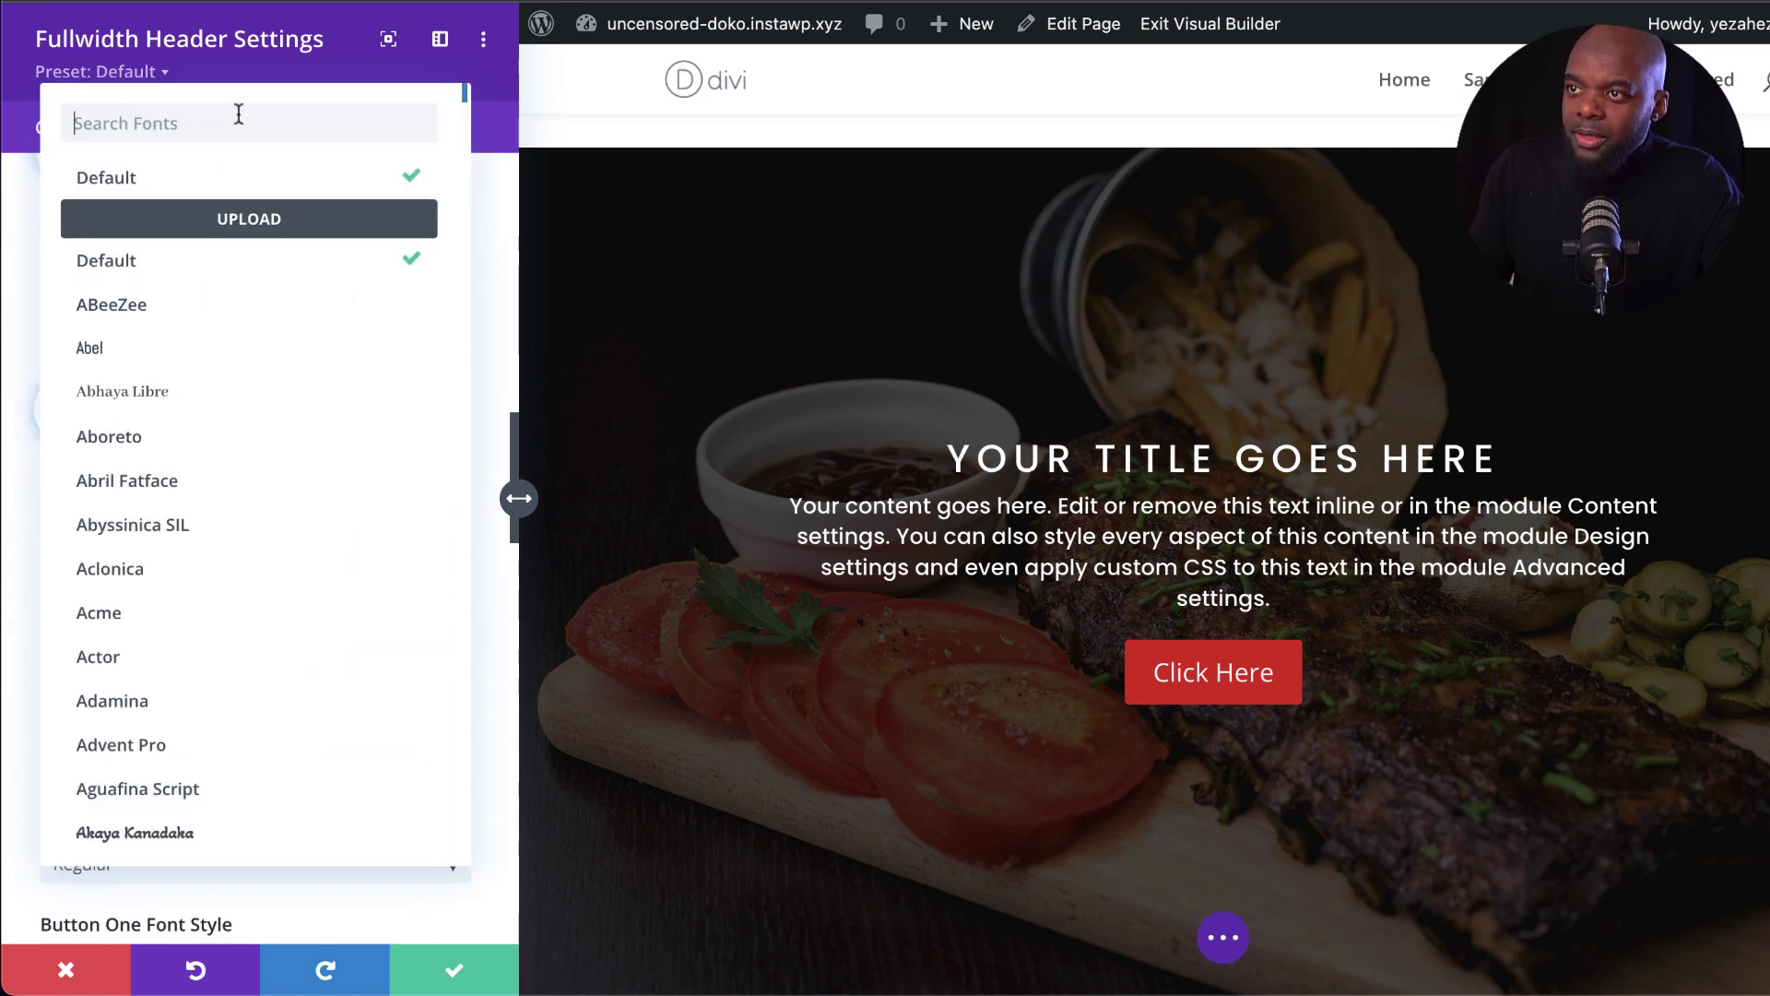
pyautogui.write('popp')
pyautogui.click(207, 178)
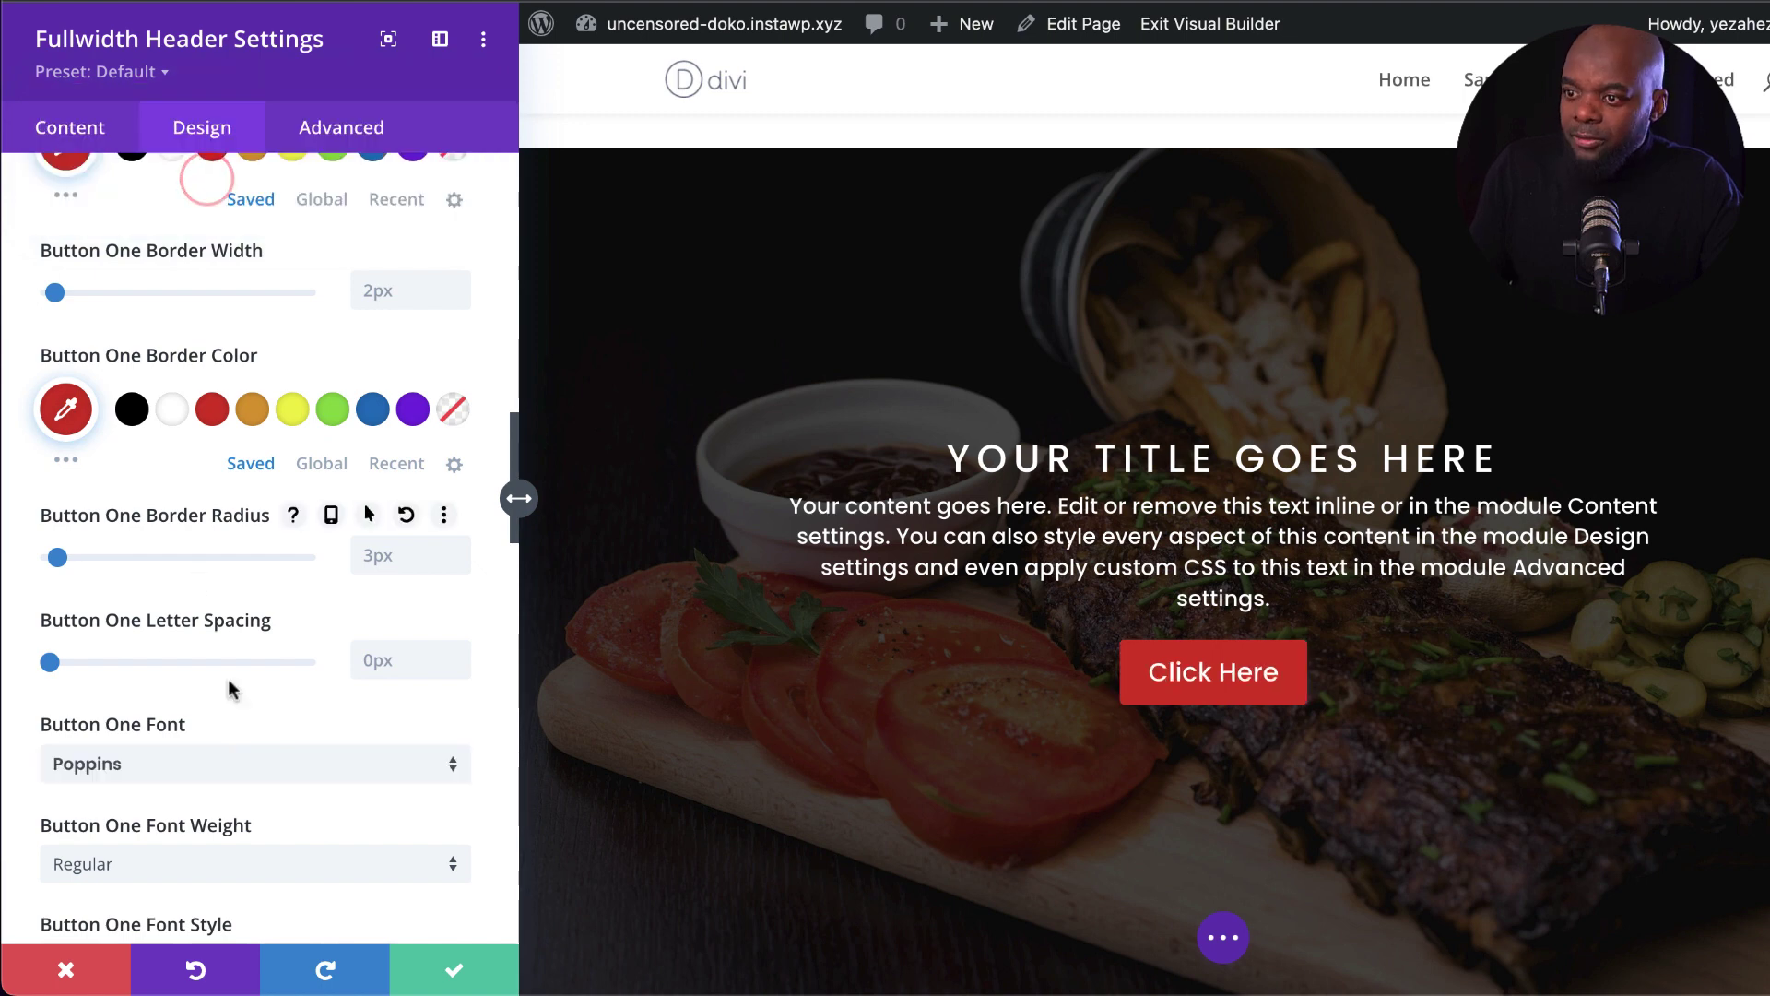
pyautogui.scroll(-2, 227, 687)
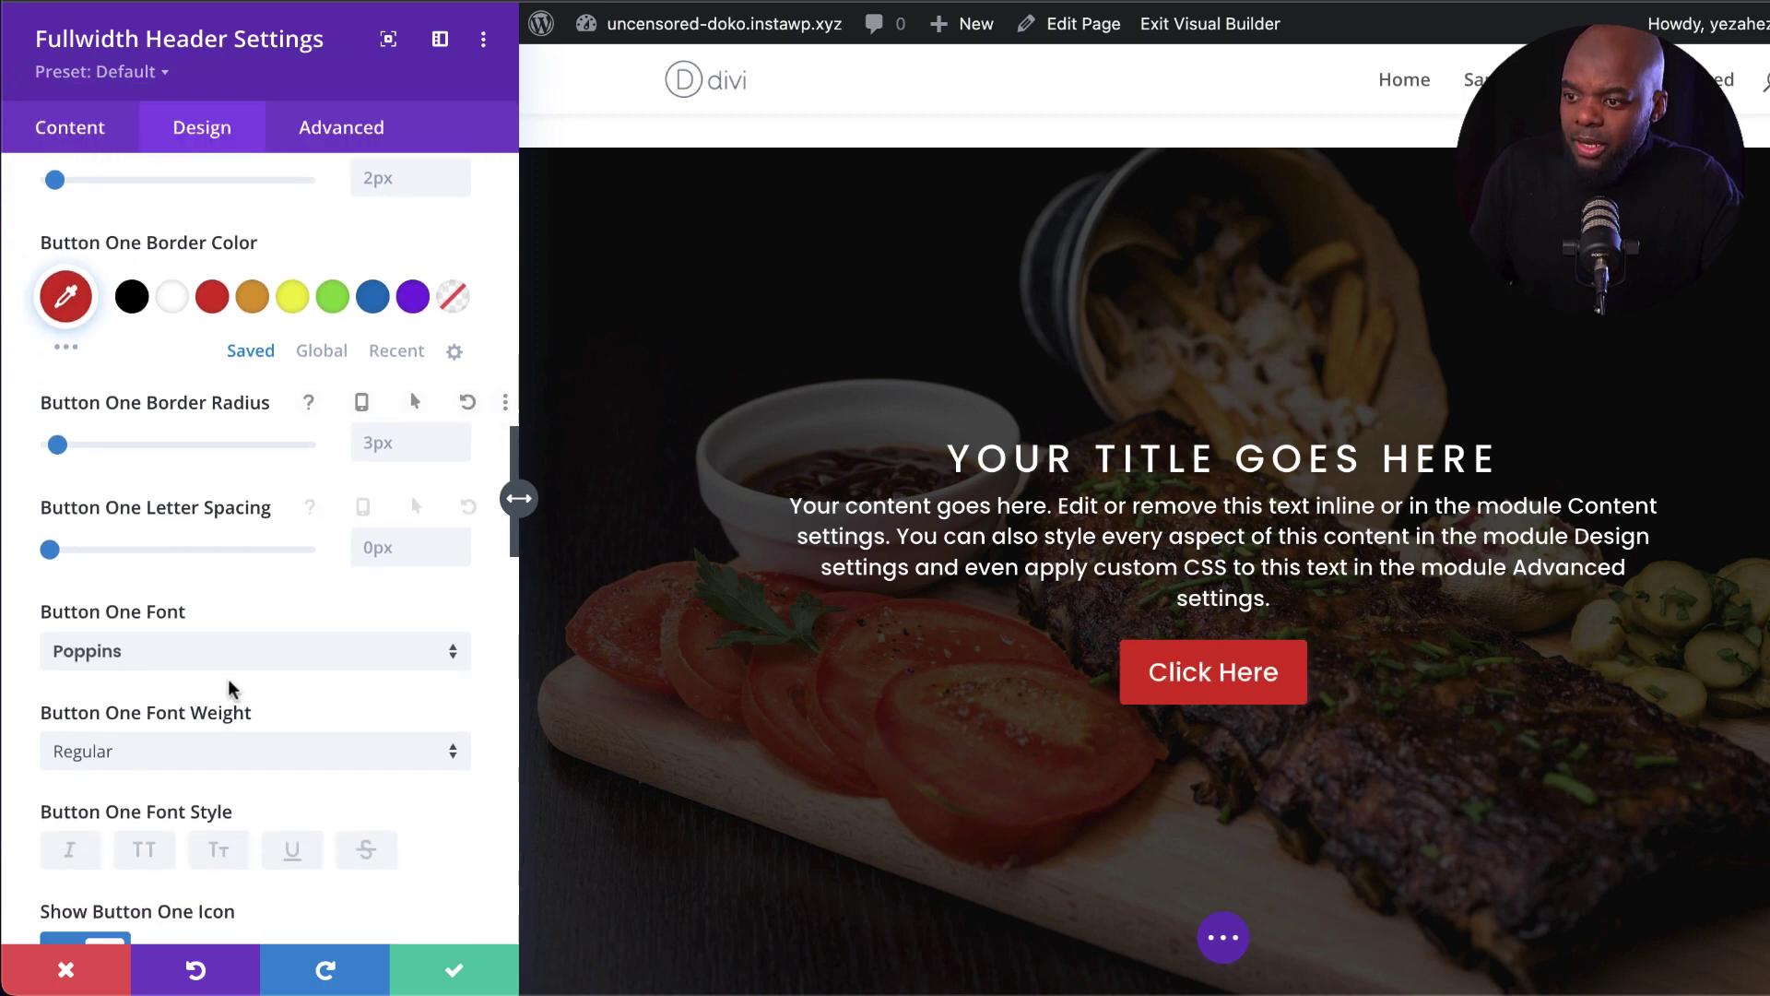
pyautogui.click(151, 854)
pyautogui.scroll(-4, 369, 812)
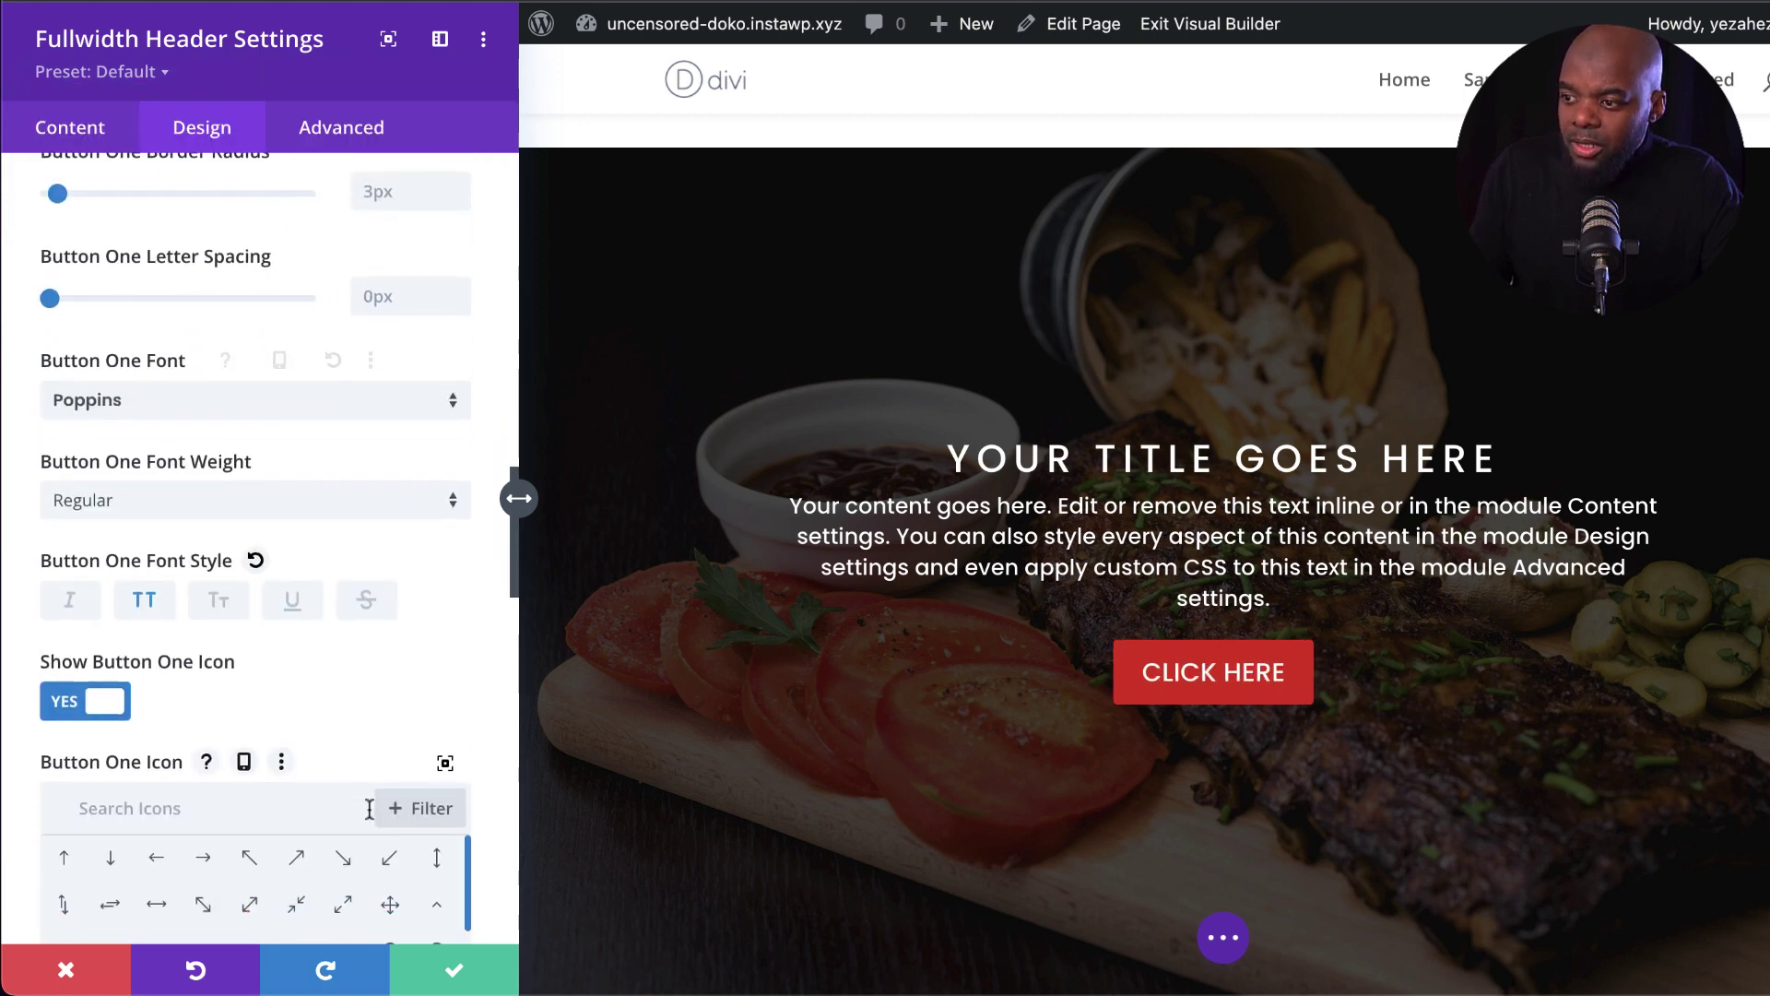
# Step: Set Button One's letter spacing to 1px and its font weight to Bold
pyautogui.scroll(-1, 369, 808)
pyautogui.scroll(3, 455, 499)
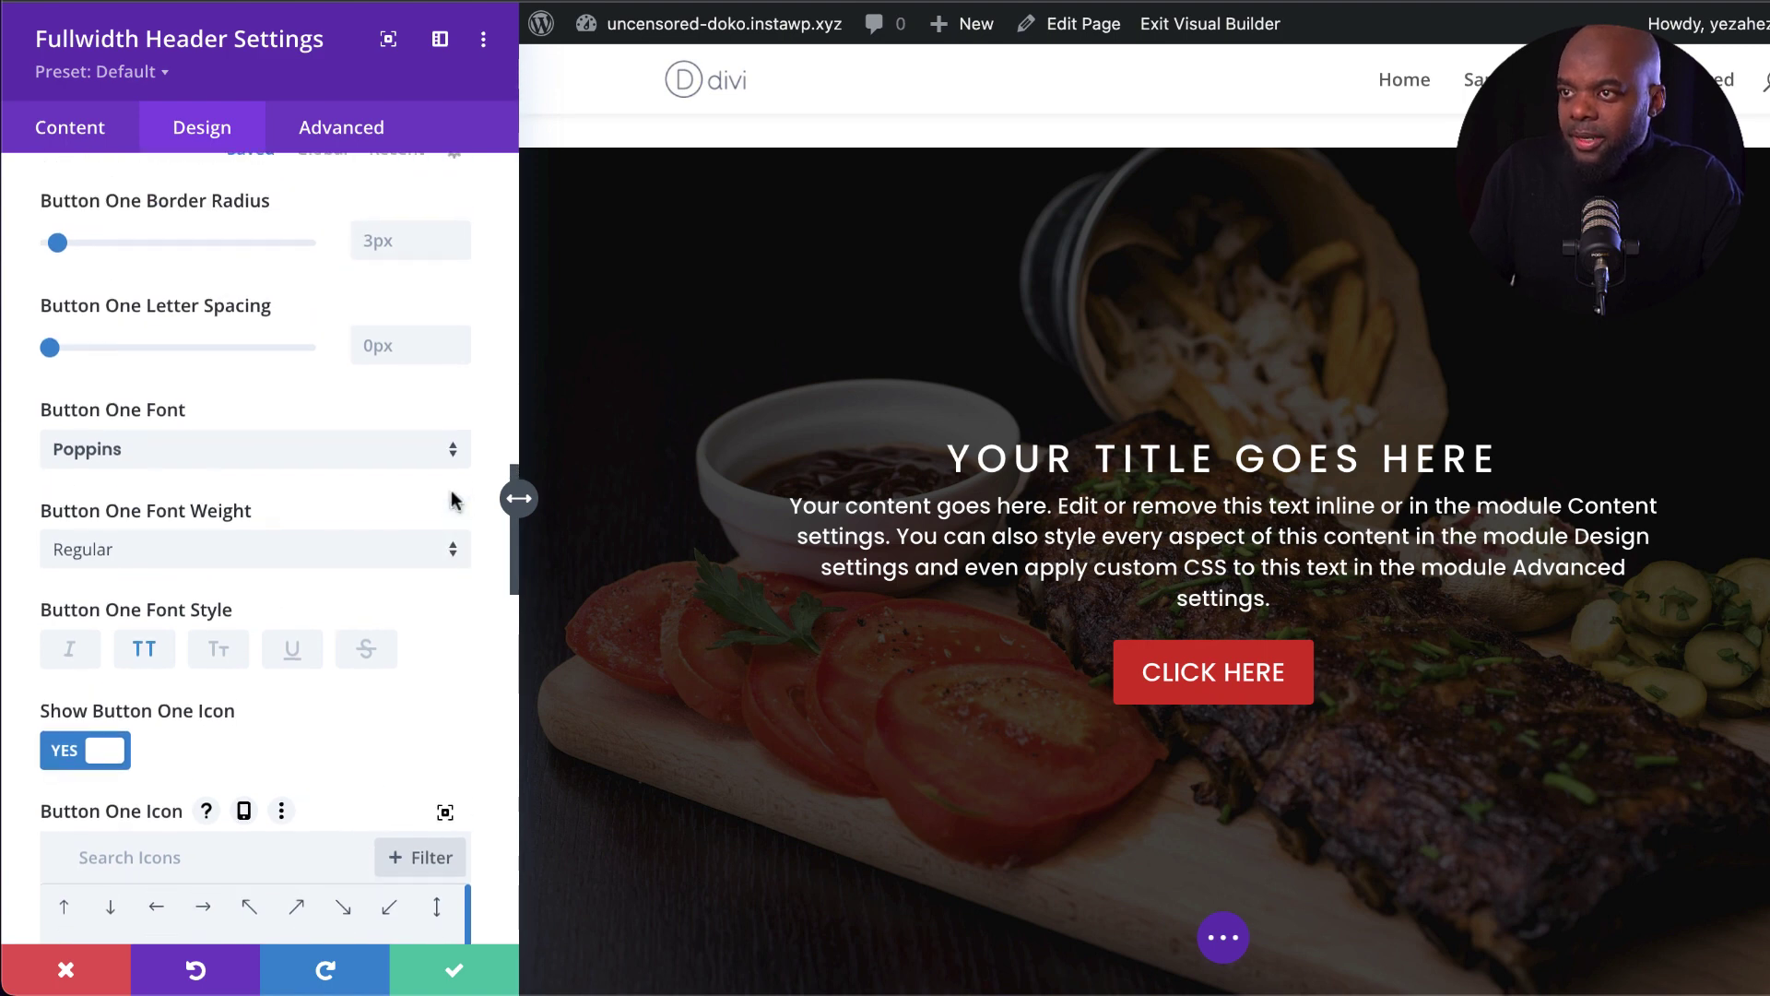
pyautogui.click(460, 355)
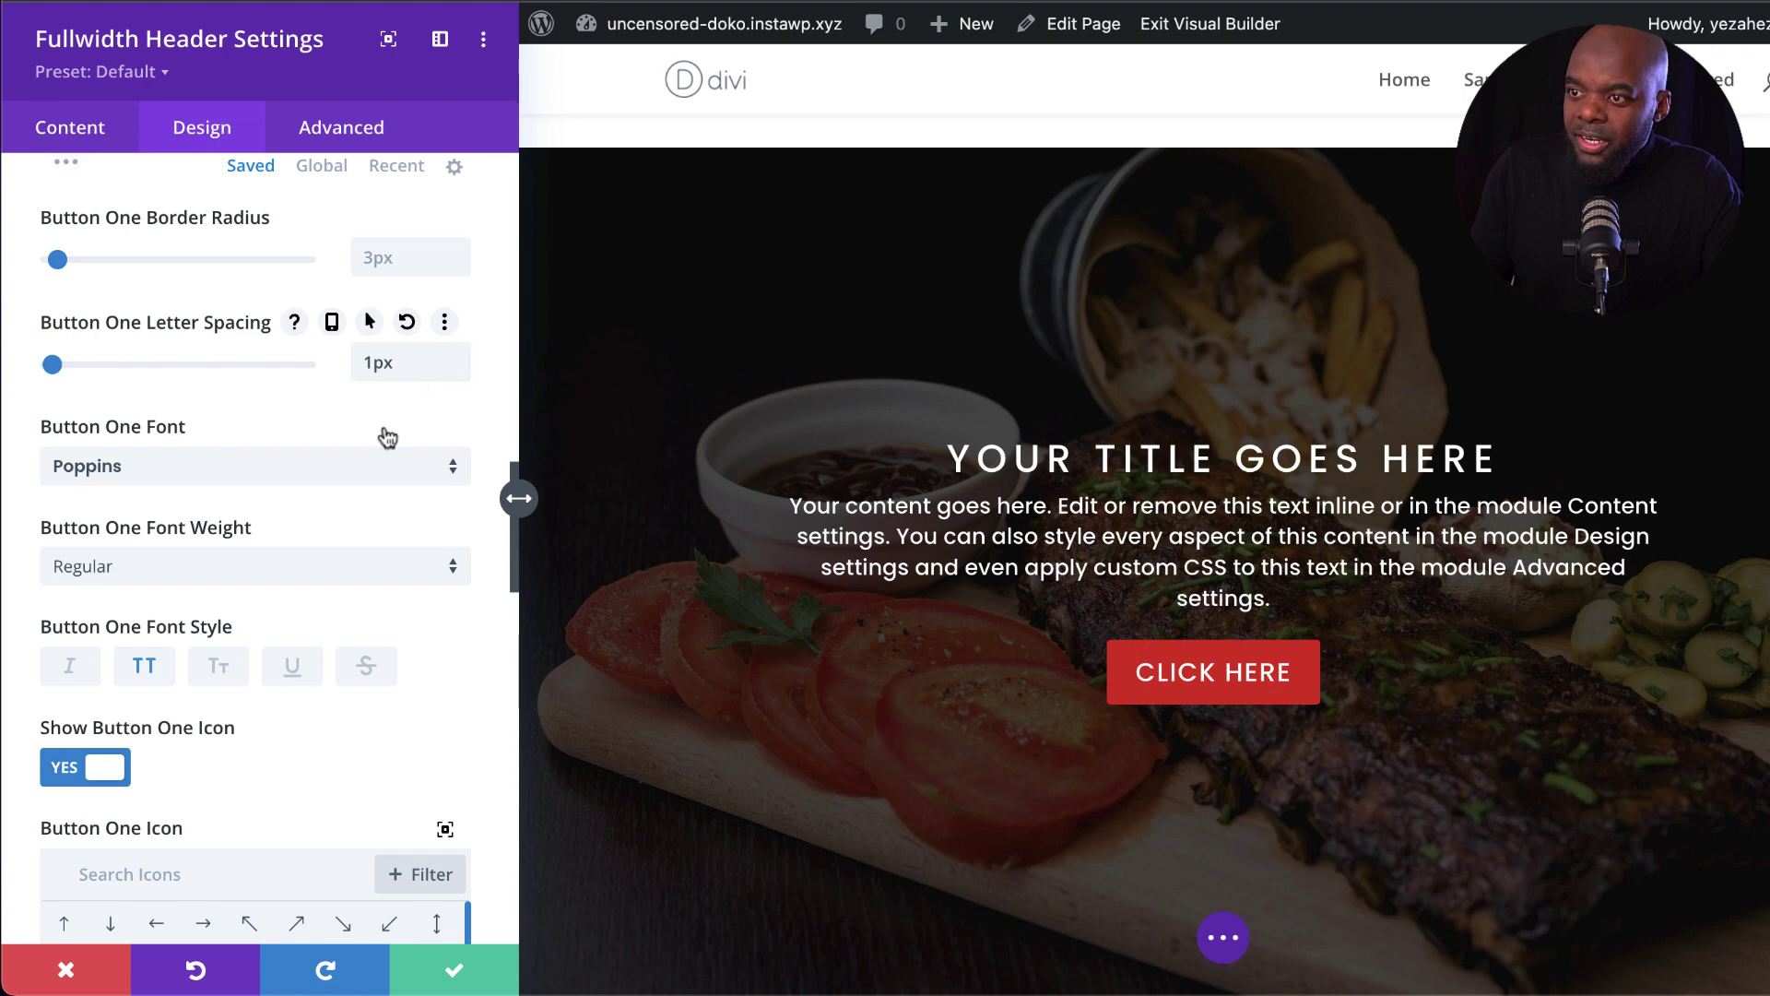
pyautogui.click(171, 565)
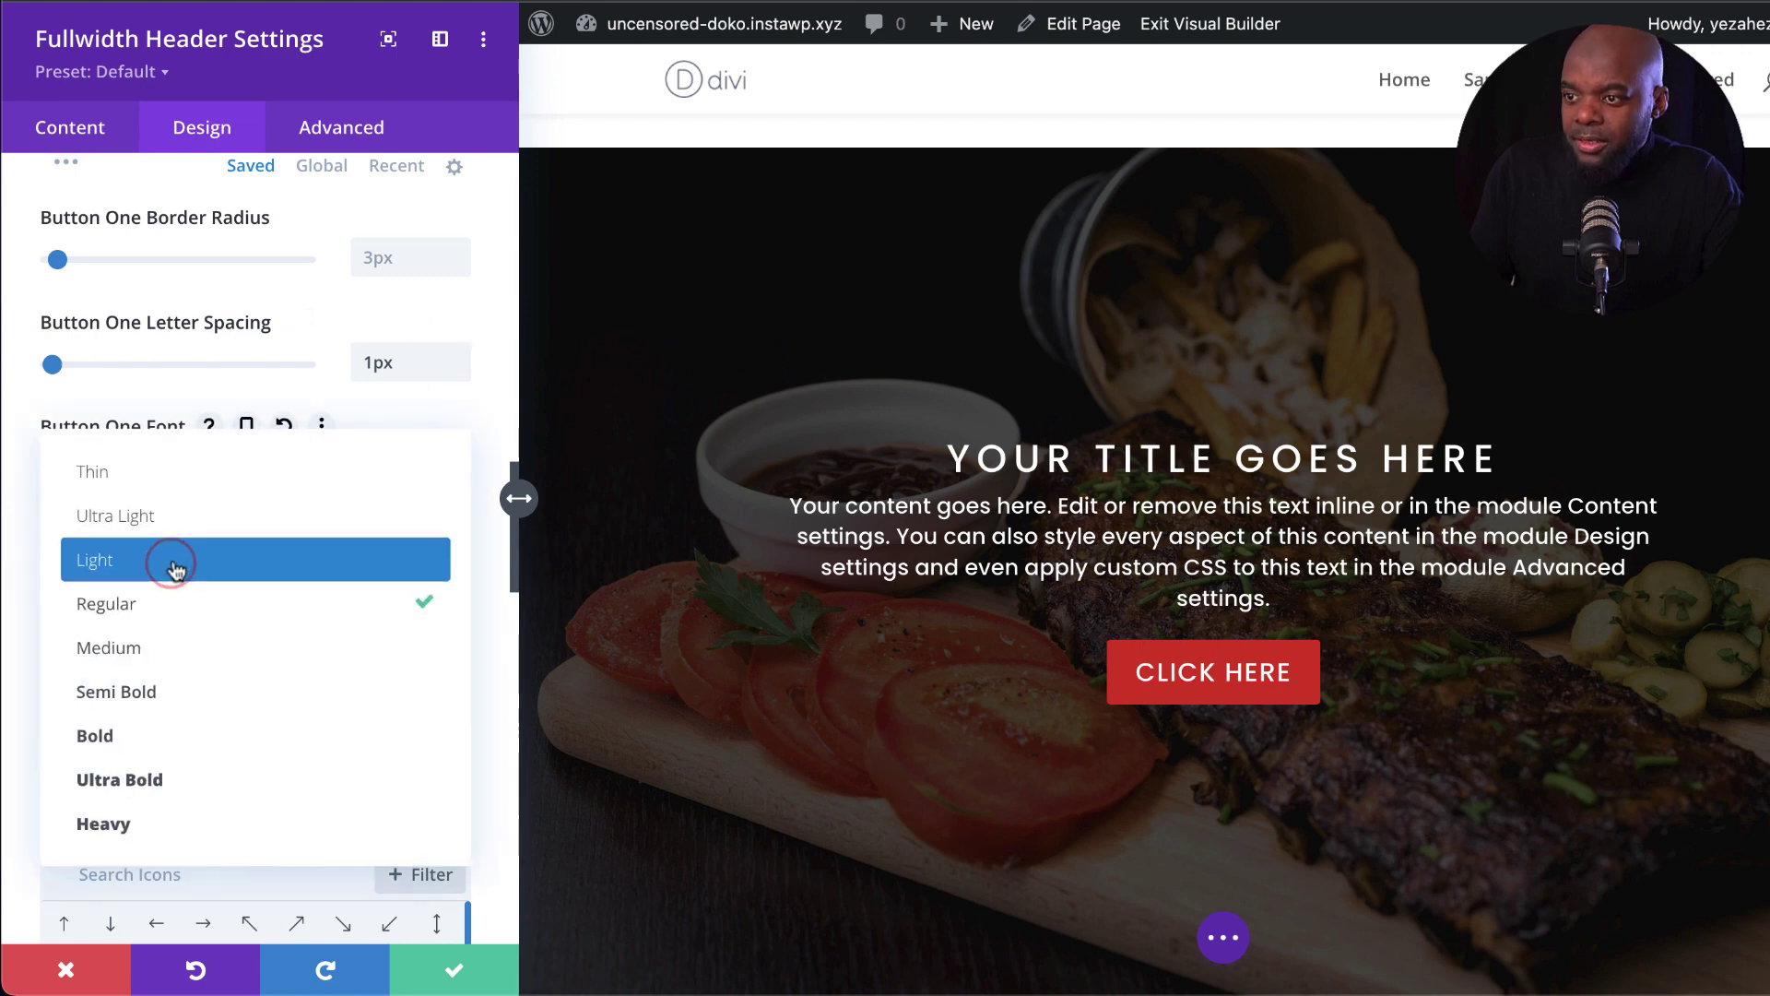
pyautogui.click(163, 733)
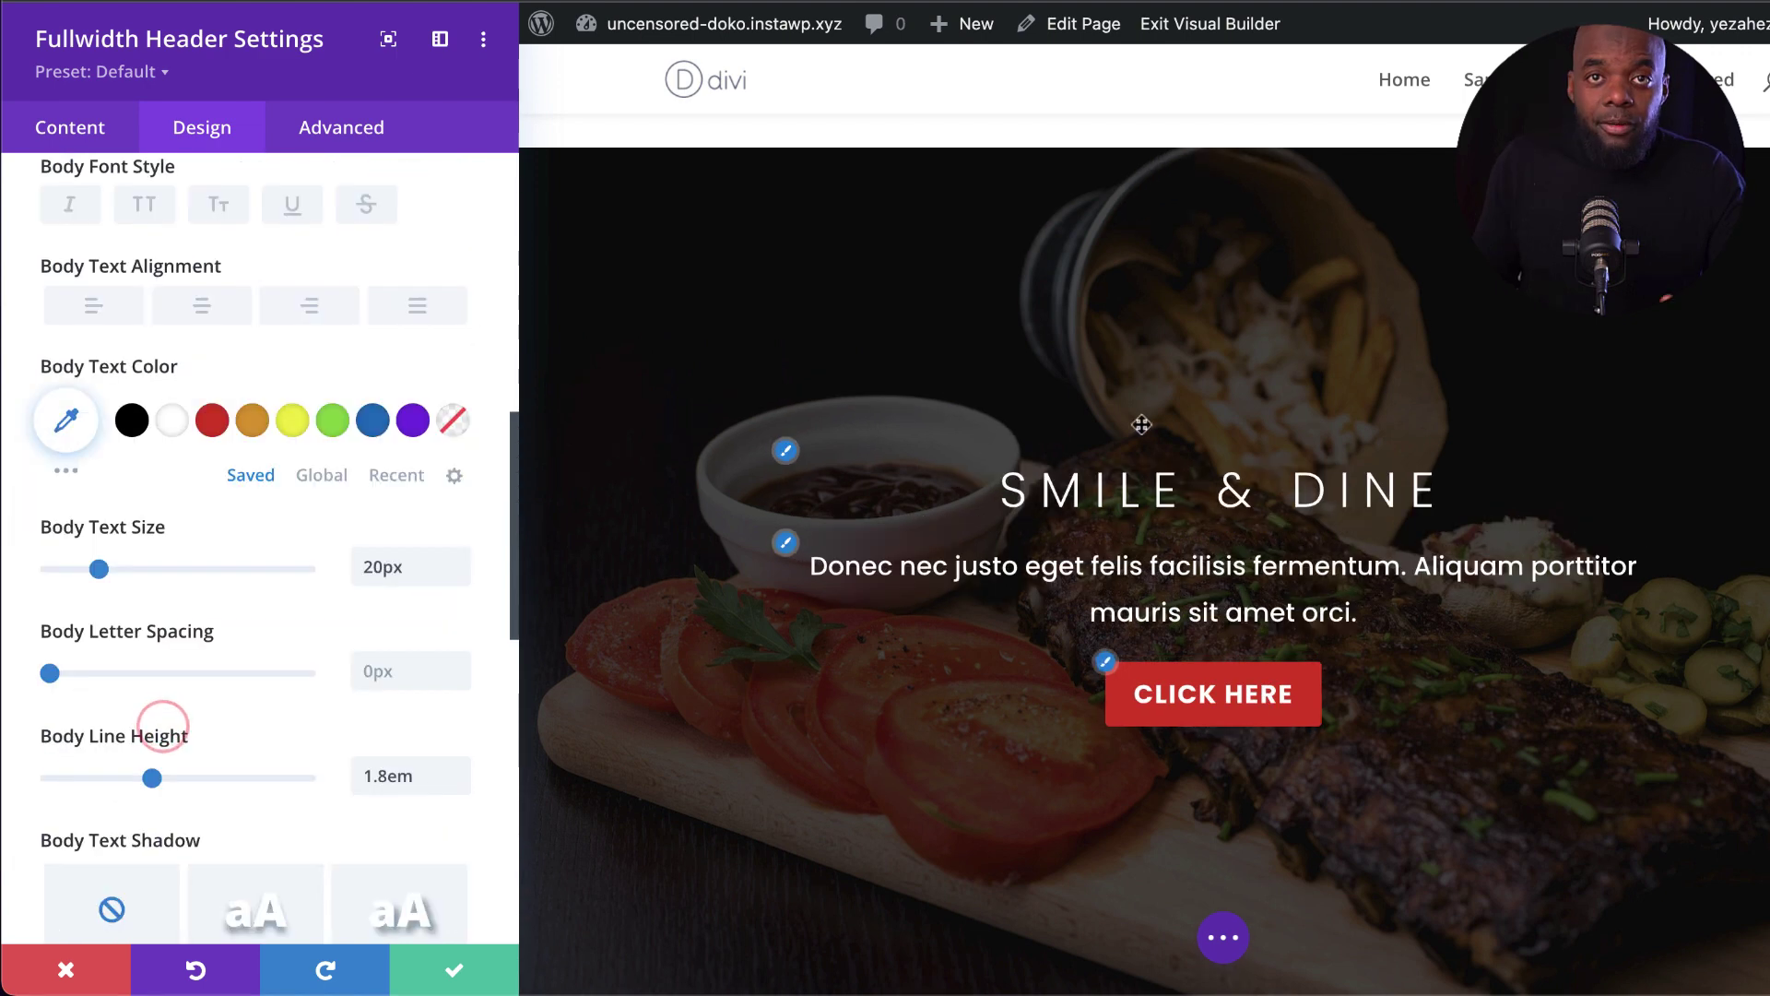
# Step: Save the header settings and delete the empty section above the header
pyautogui.click(453, 974)
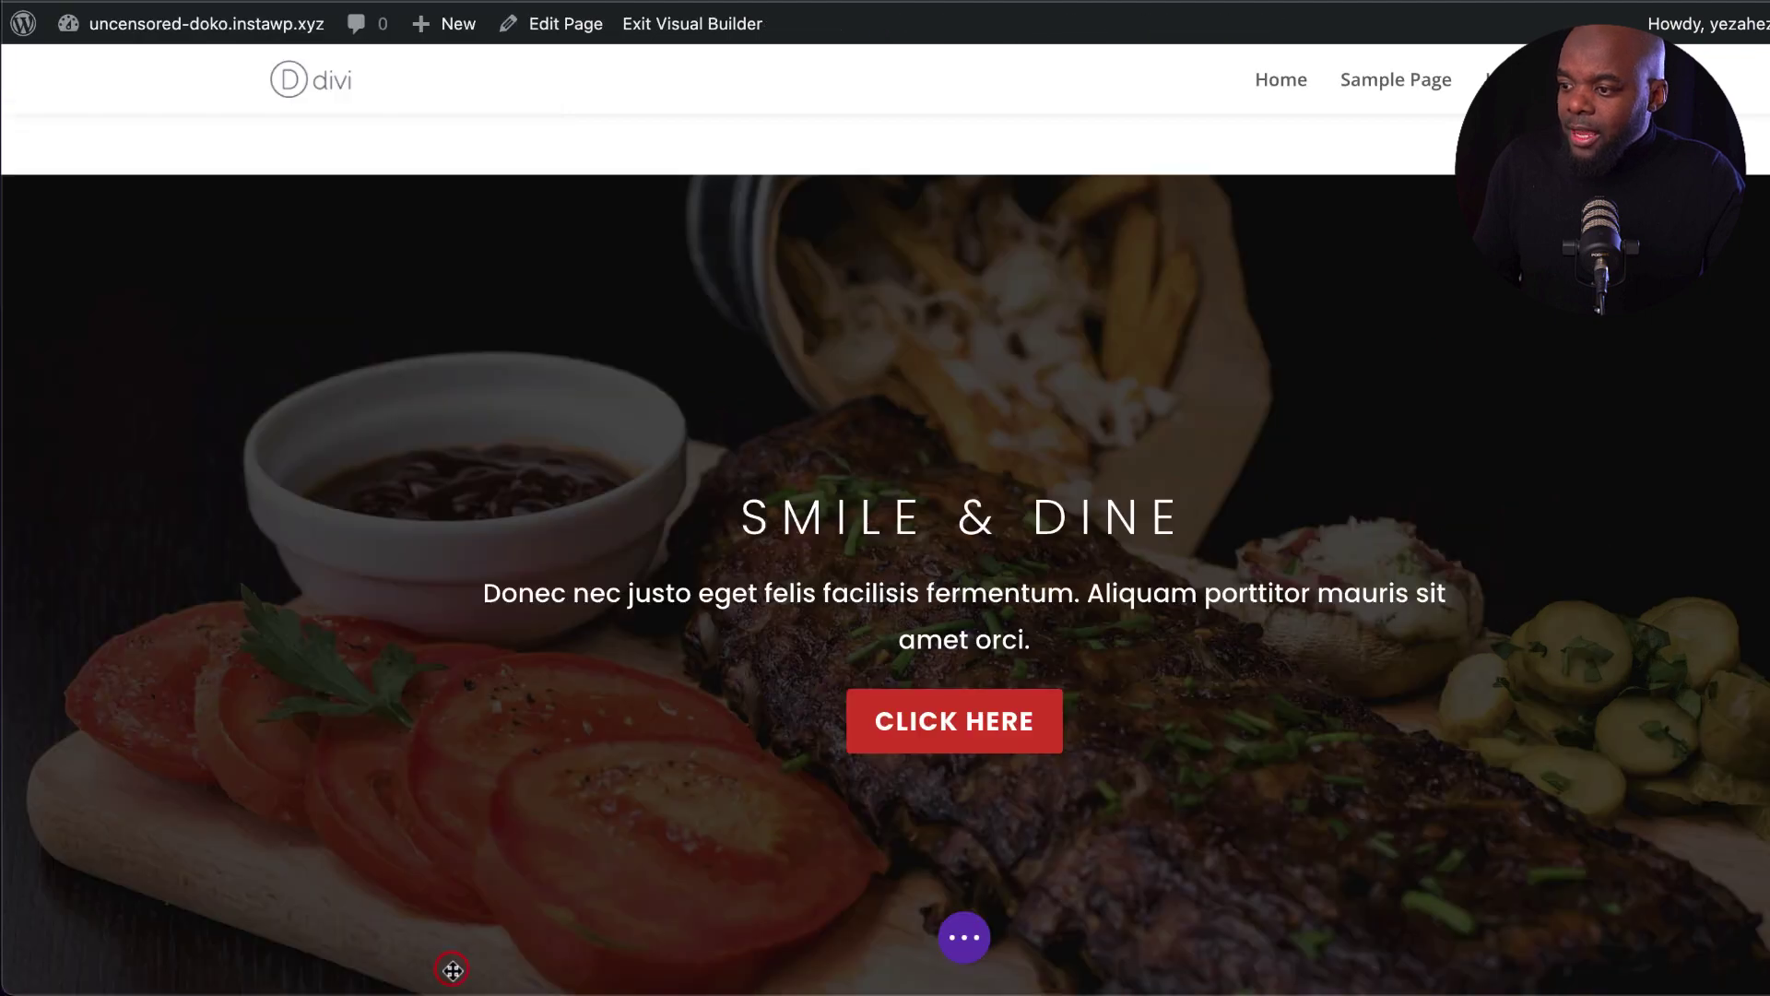
pyautogui.scroll(2, 450, 425)
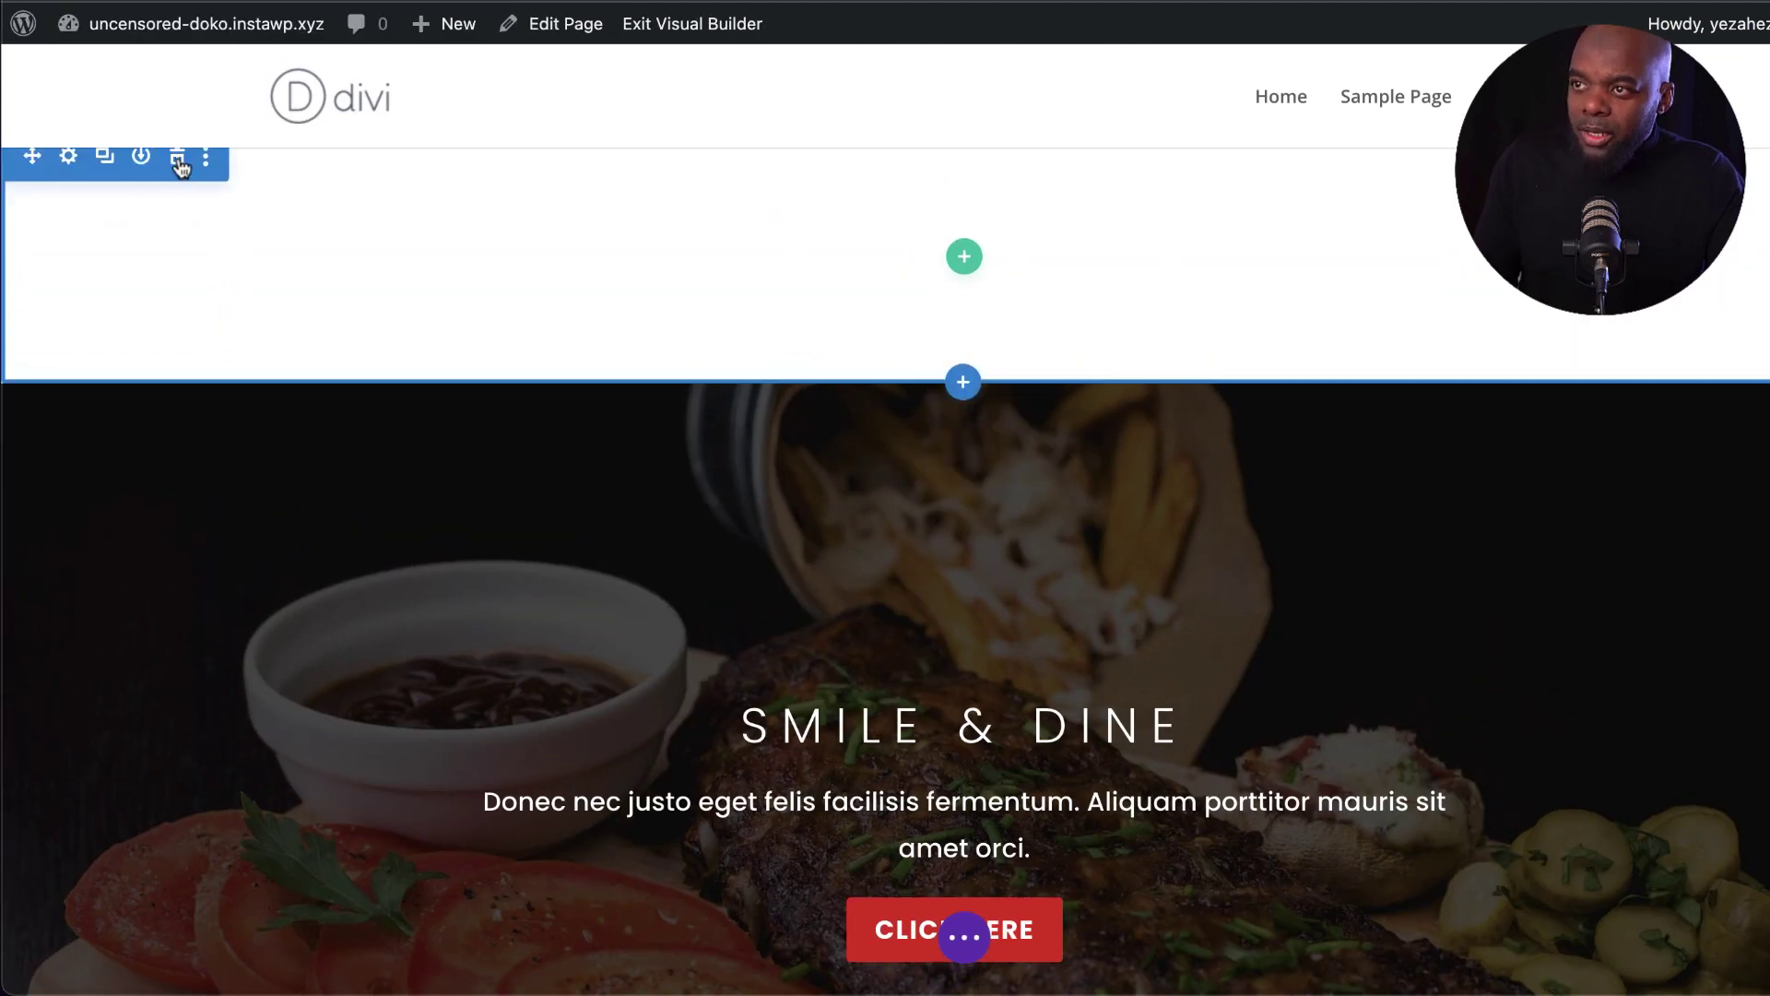
pyautogui.click(178, 159)
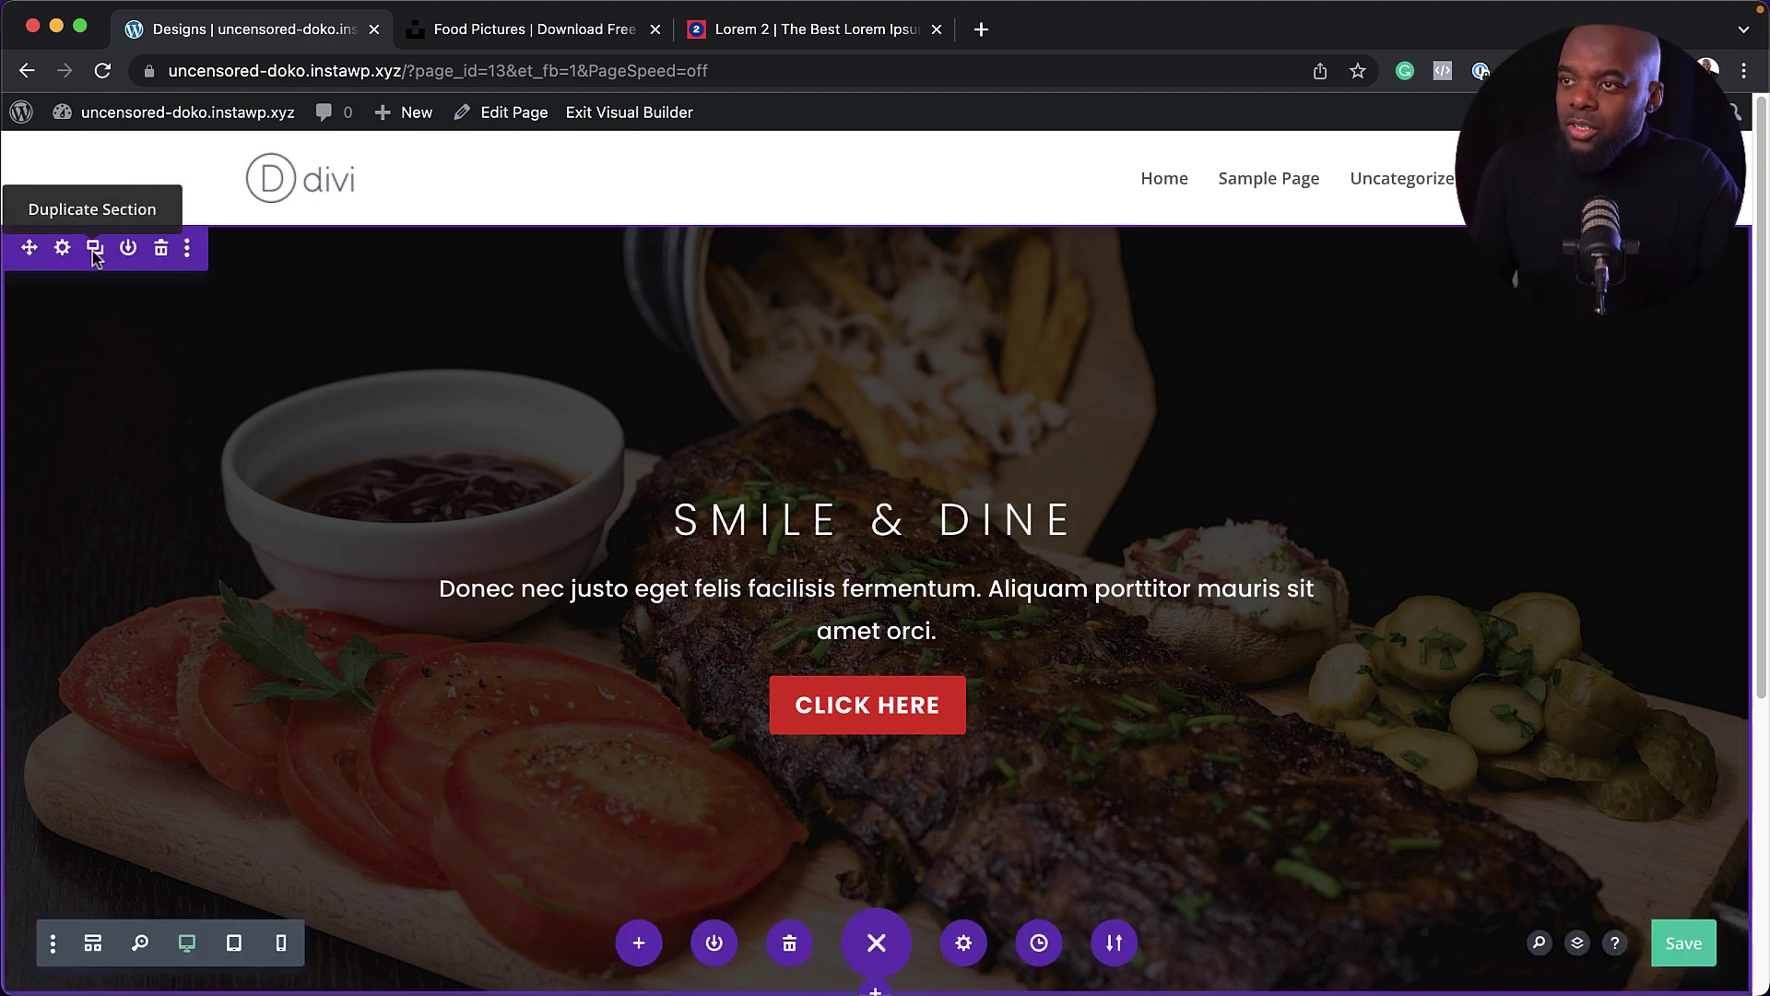
# Step: Duplicate the finished fullwidth header section on the page
pyautogui.click(96, 249)
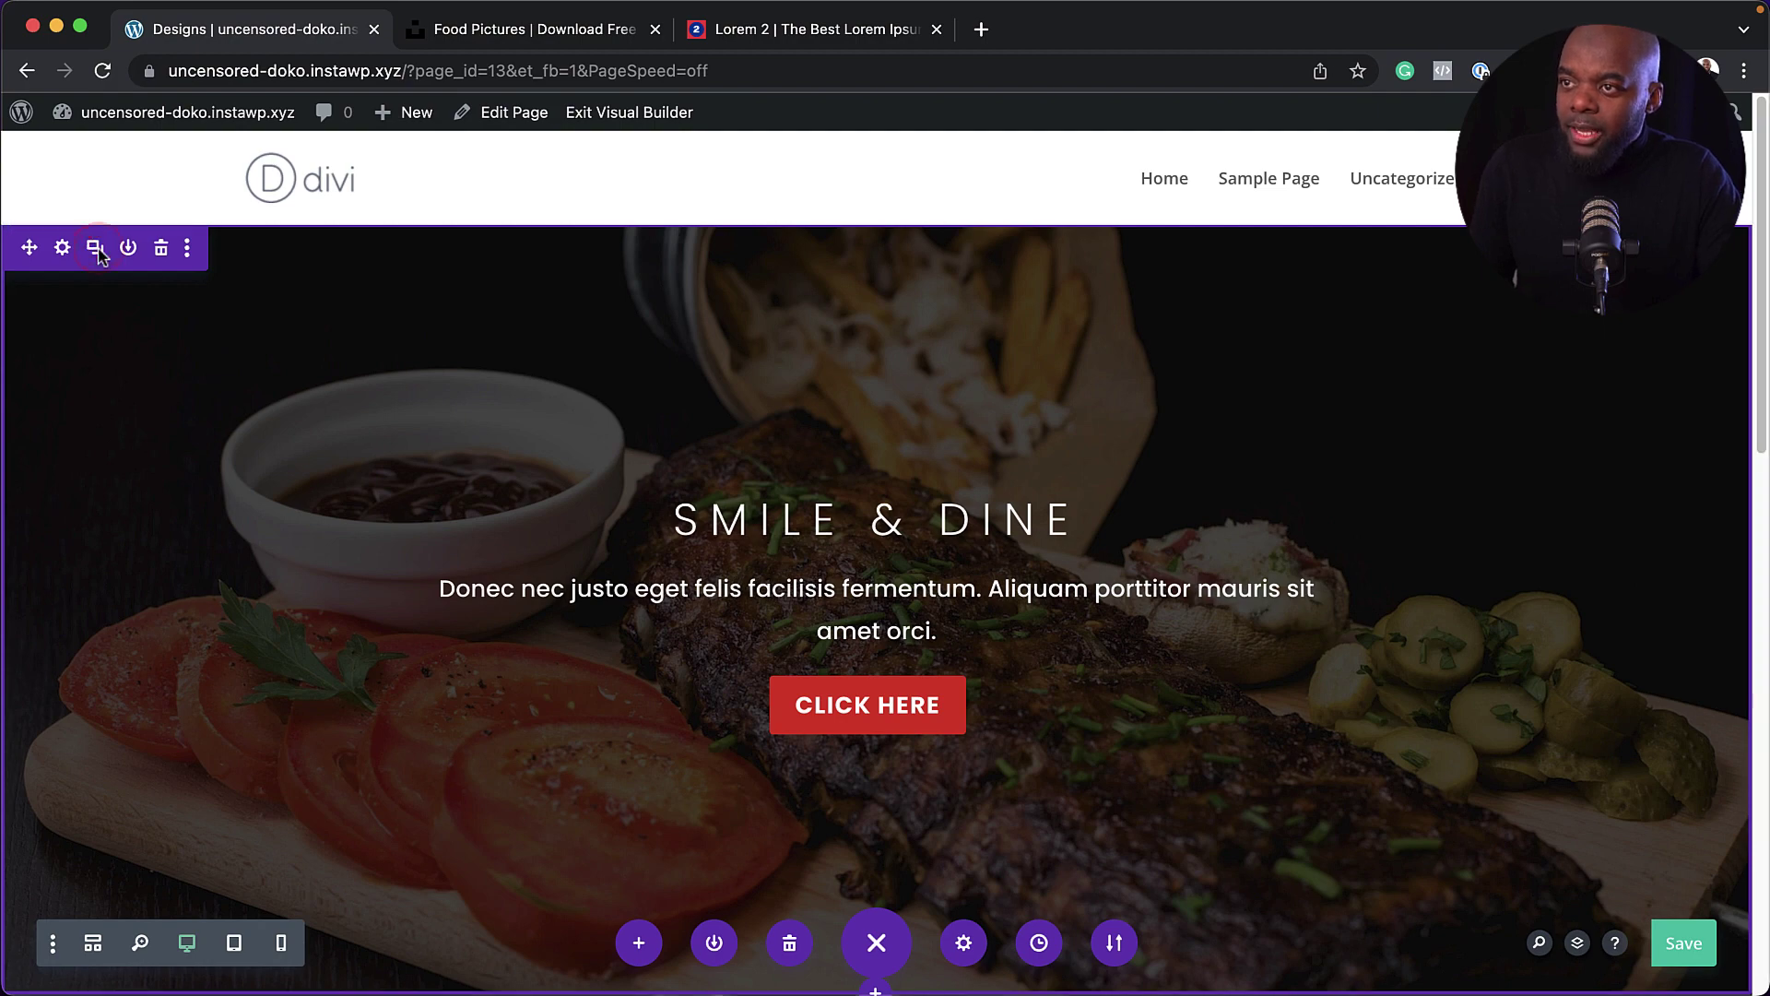
pyautogui.scroll(-2, 506, 562)
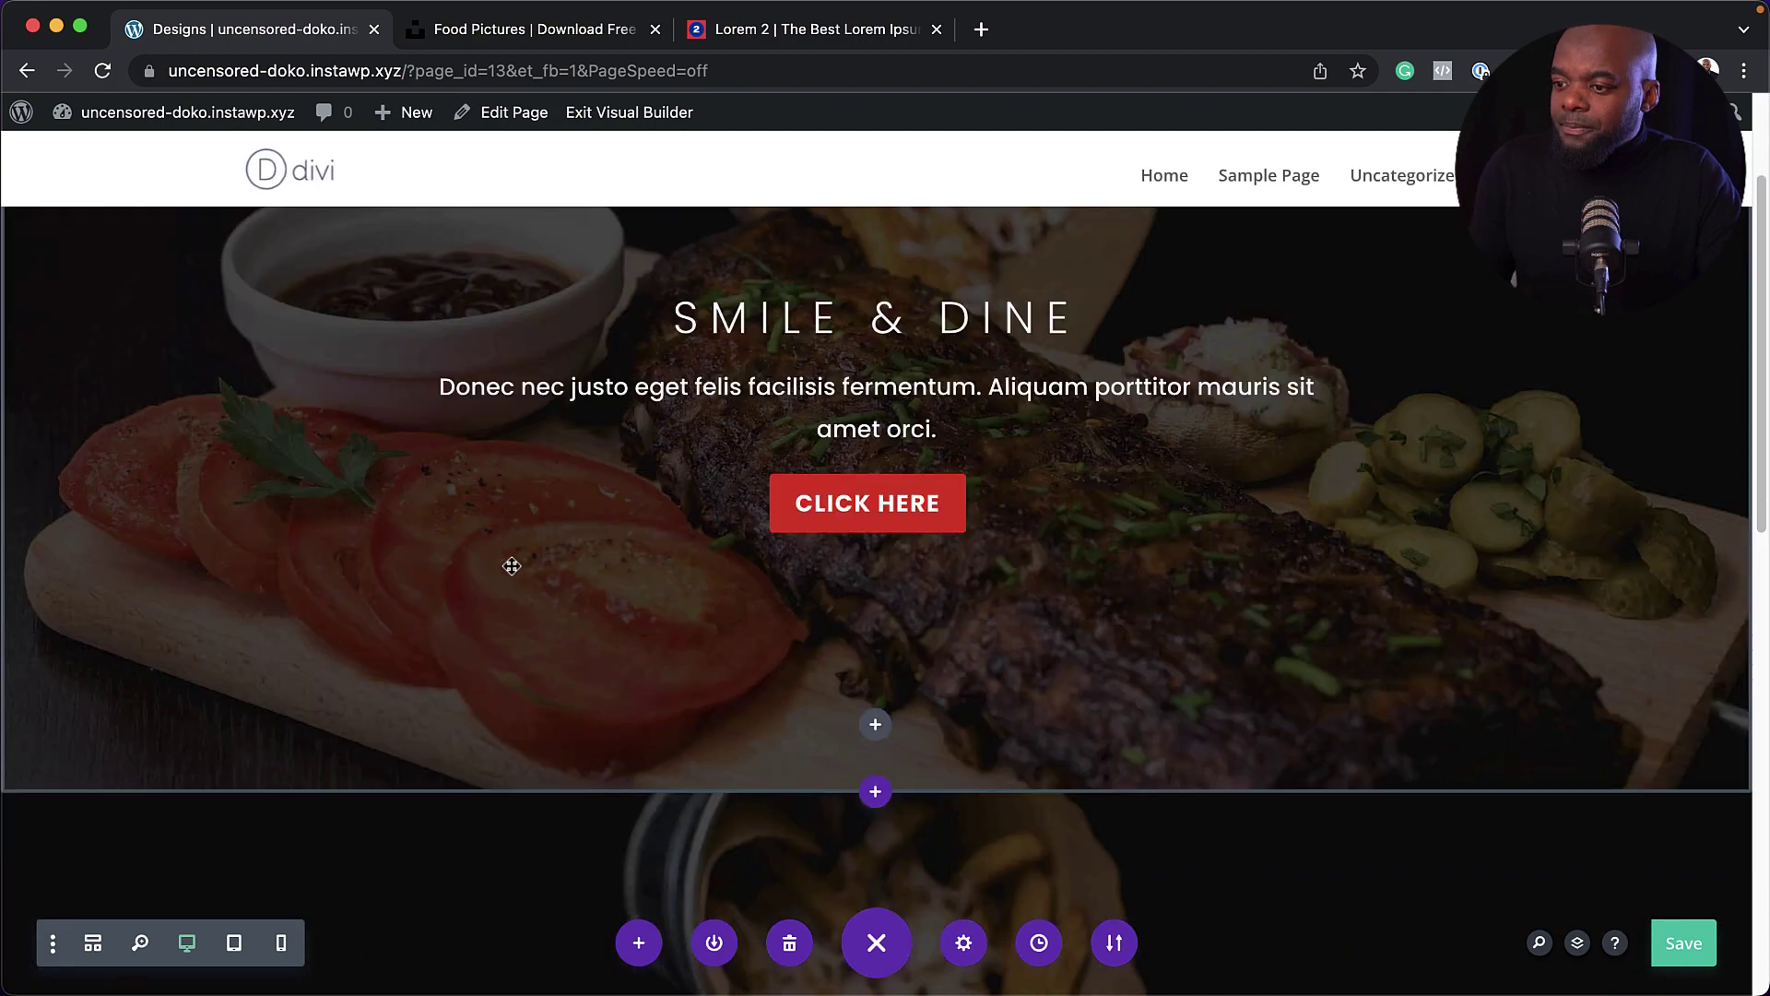
pyautogui.scroll(2, 506, 553)
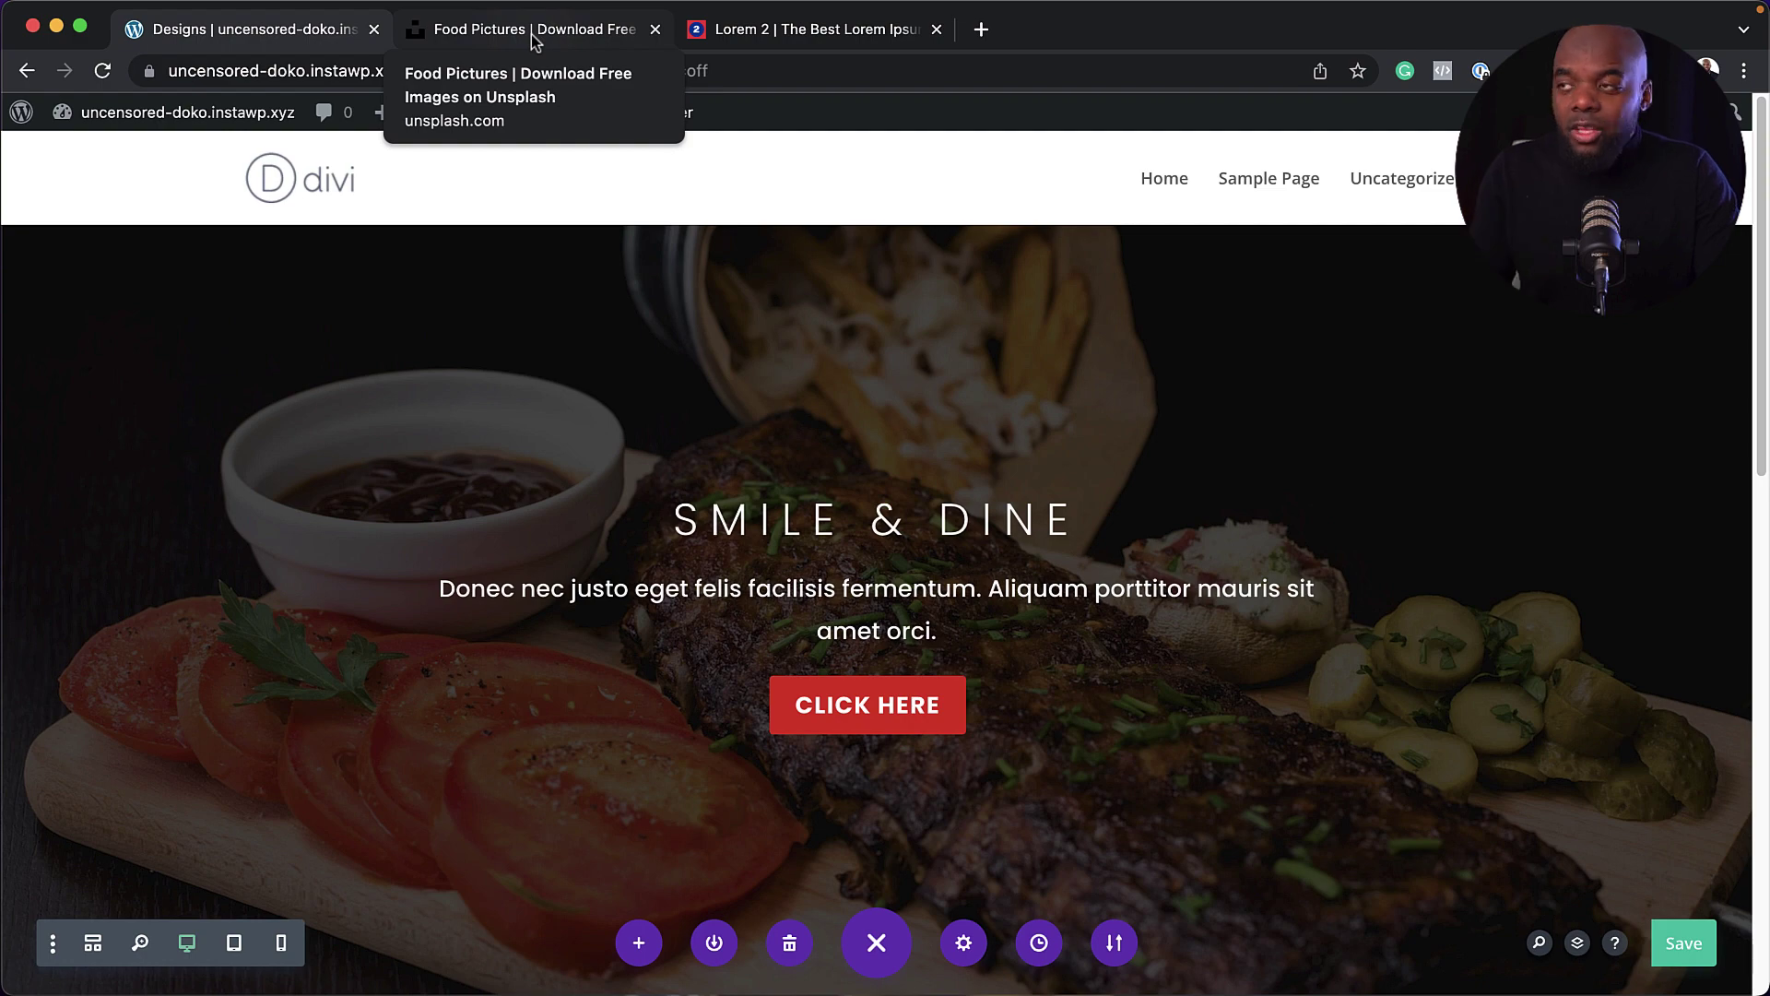
# Step: Switch to Unsplash and download the medium-size skydiving photo with the white and red airplane
pyautogui.click(532, 37)
pyautogui.hscroll(3, 777, 461)
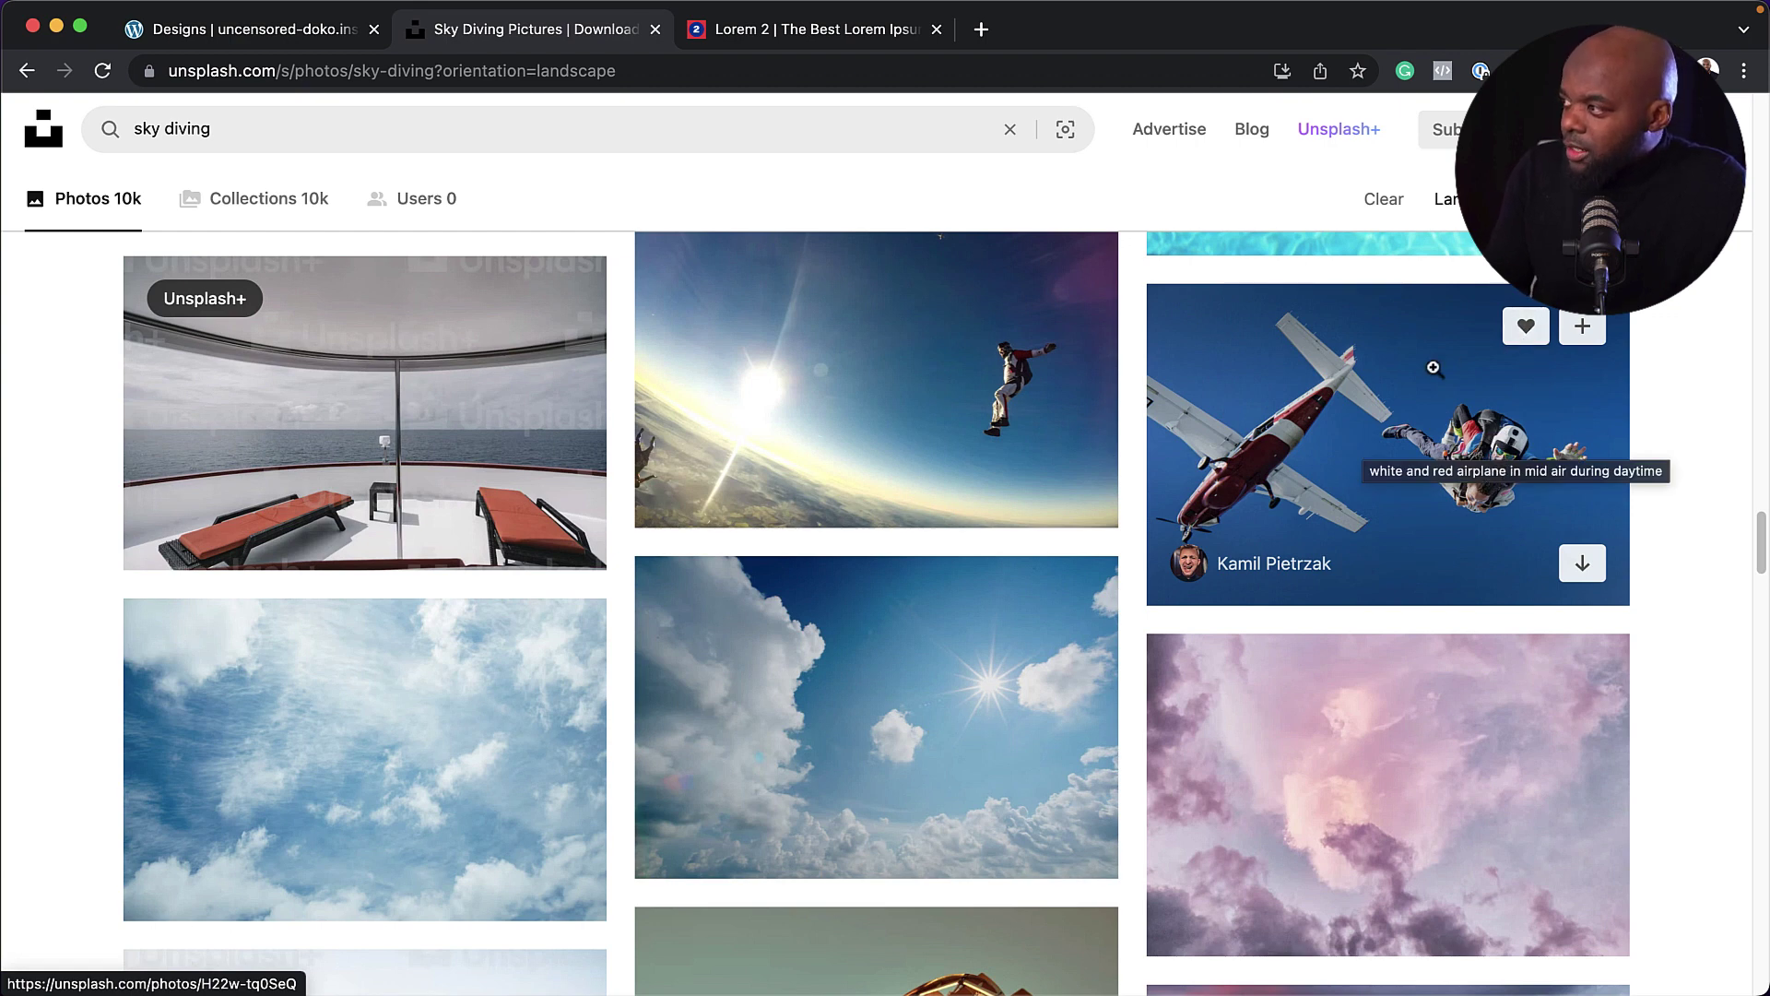
pyautogui.click(1389, 424)
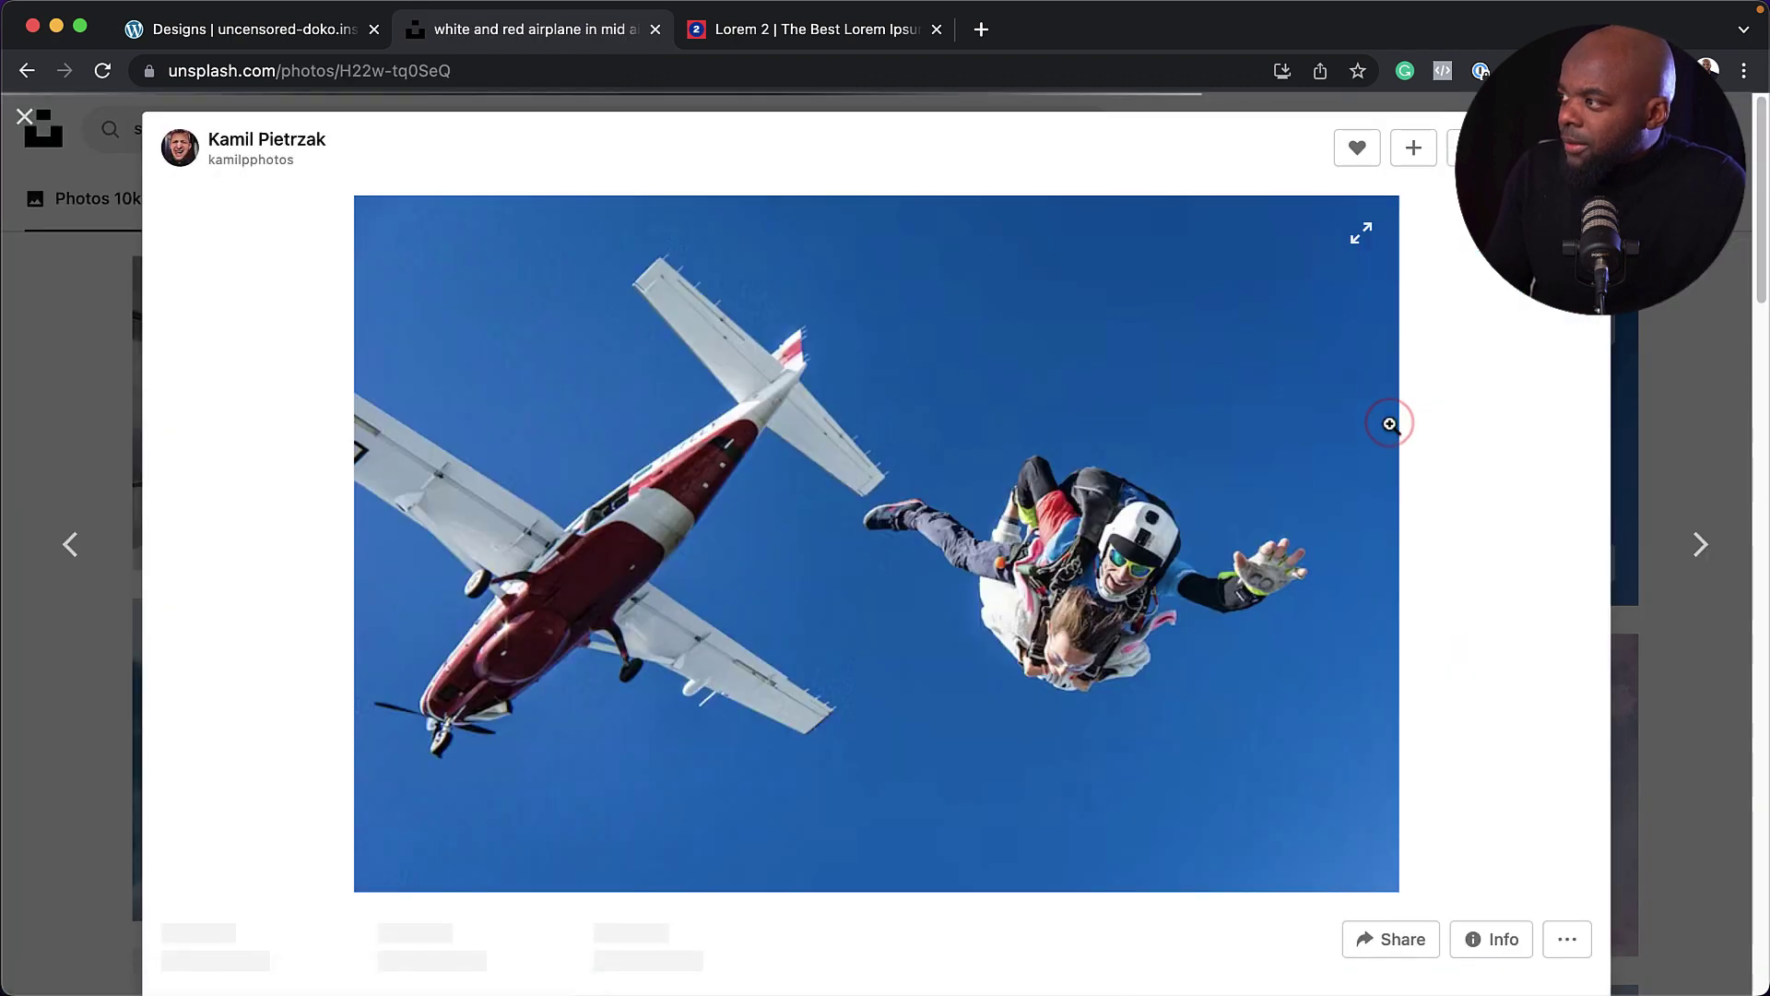
pyautogui.click(1573, 147)
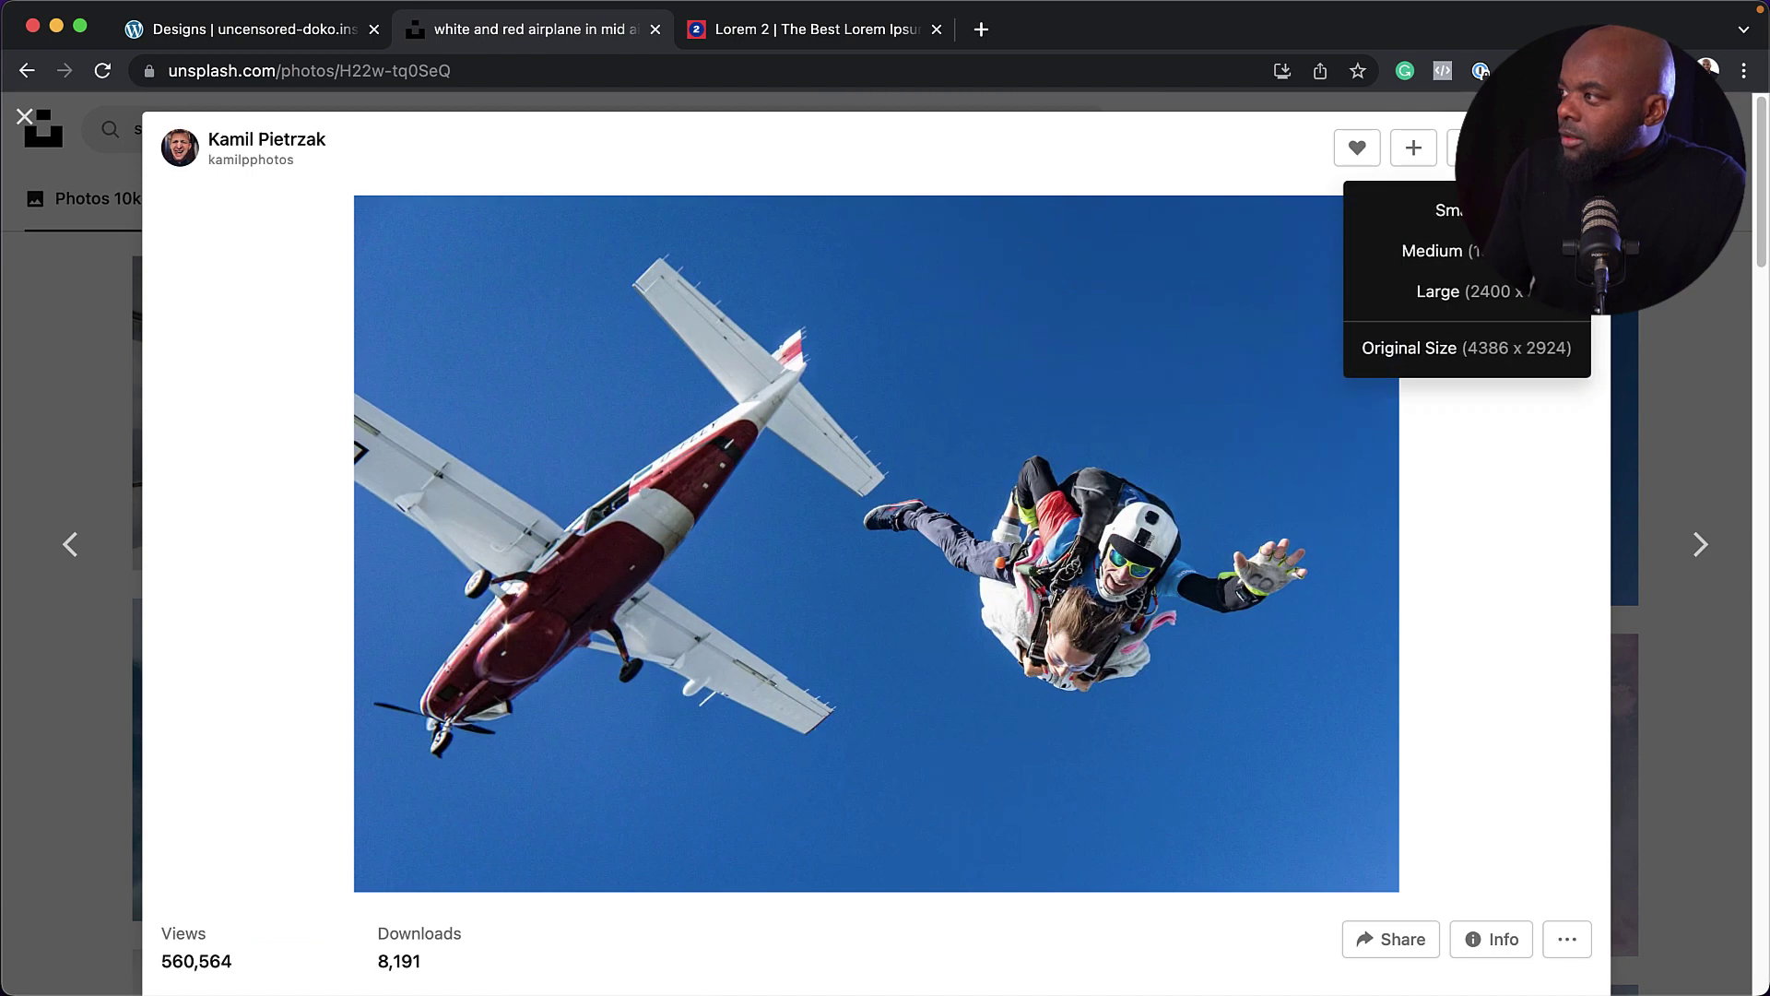
pyautogui.click(1433, 251)
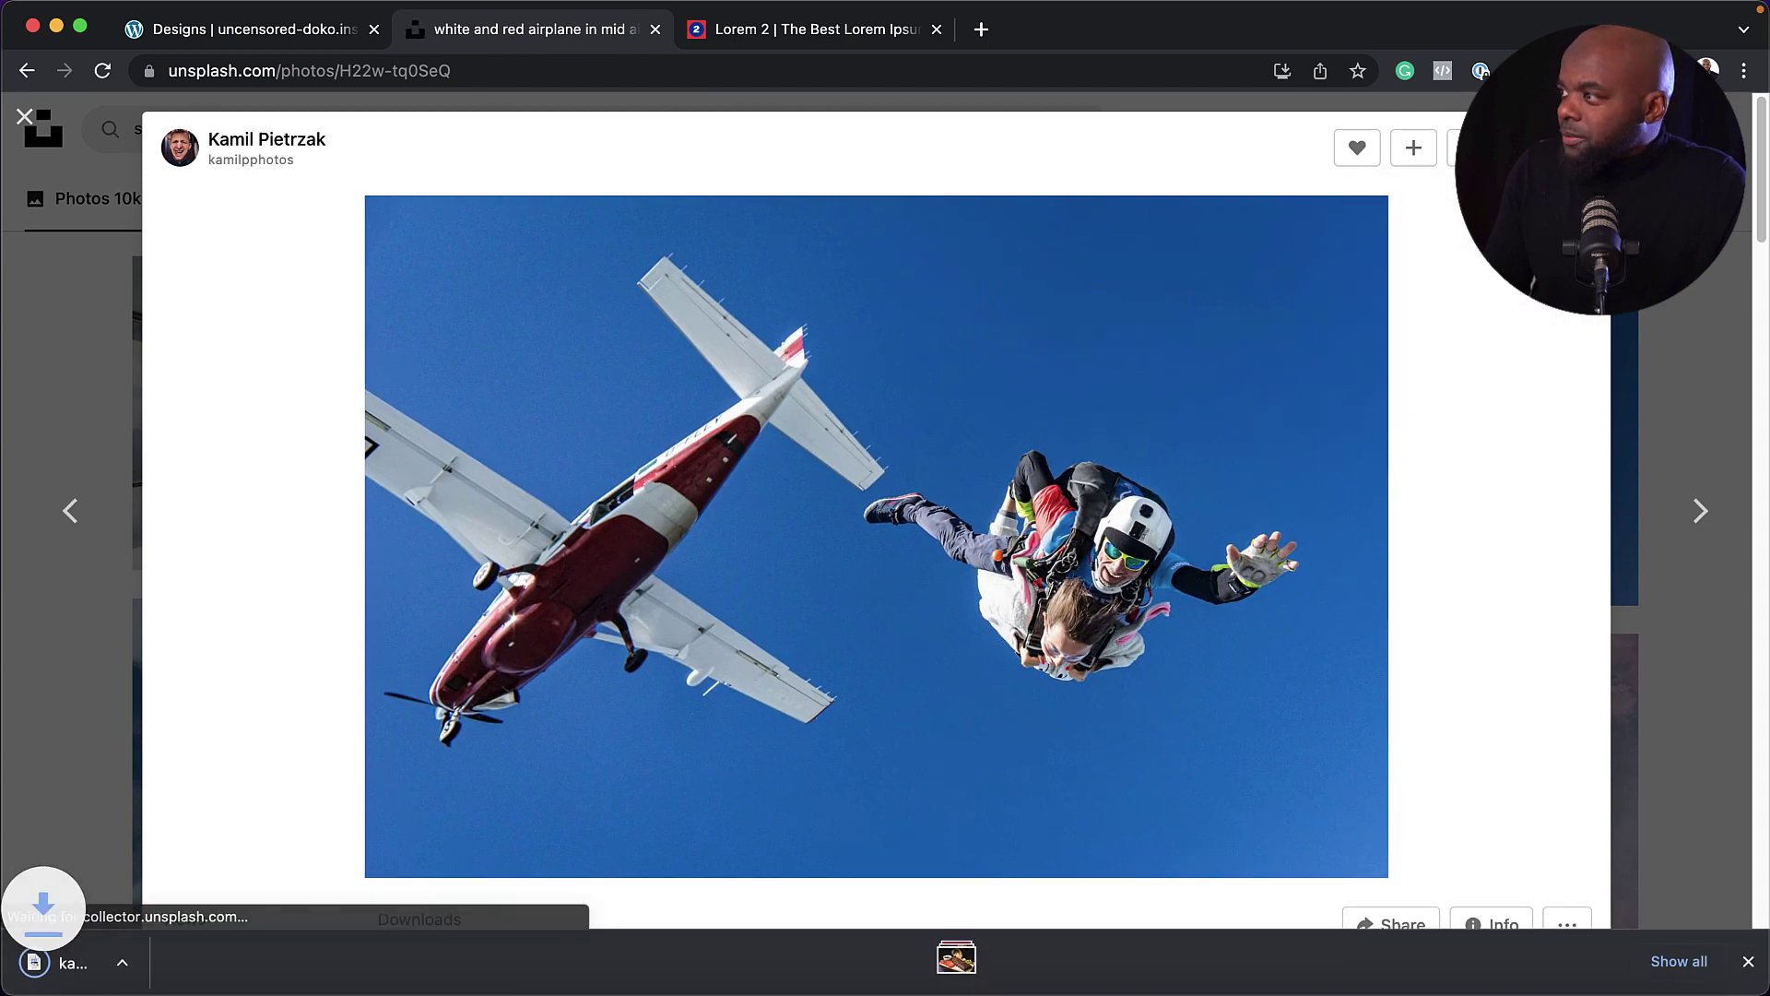
# Step: Switch back to the Divi page and open the first header's layout design settings
pyautogui.click(323, 32)
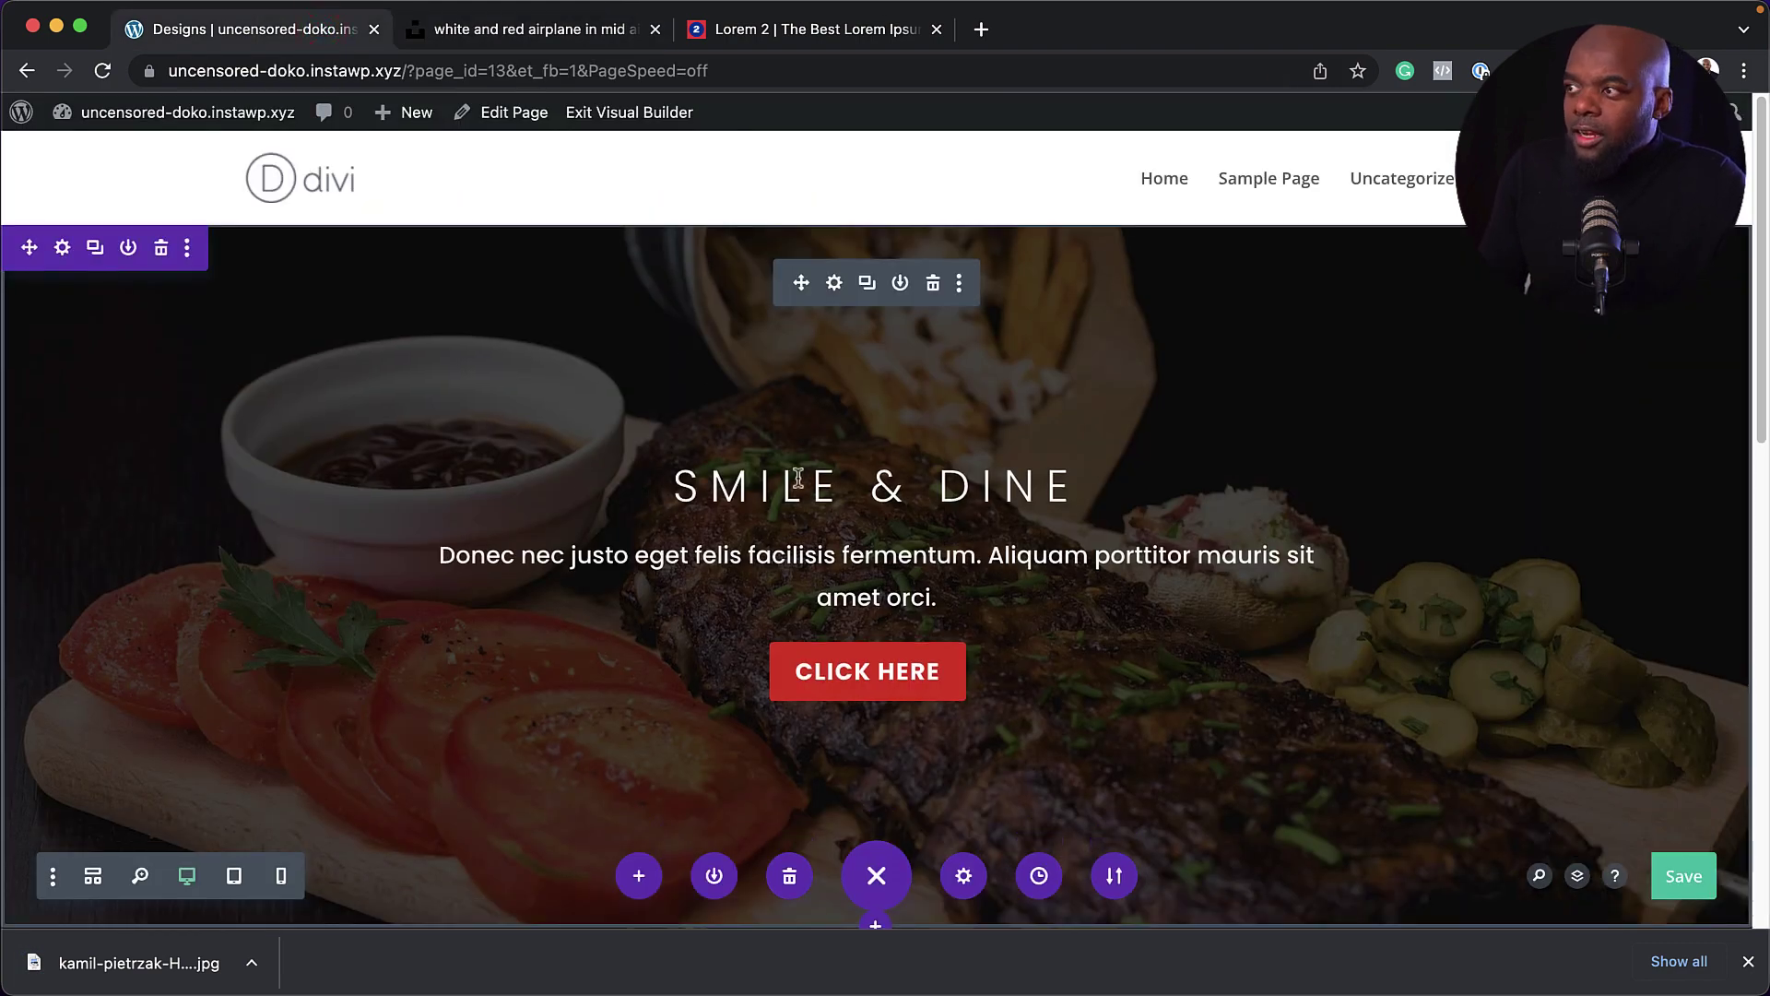
pyautogui.click(835, 285)
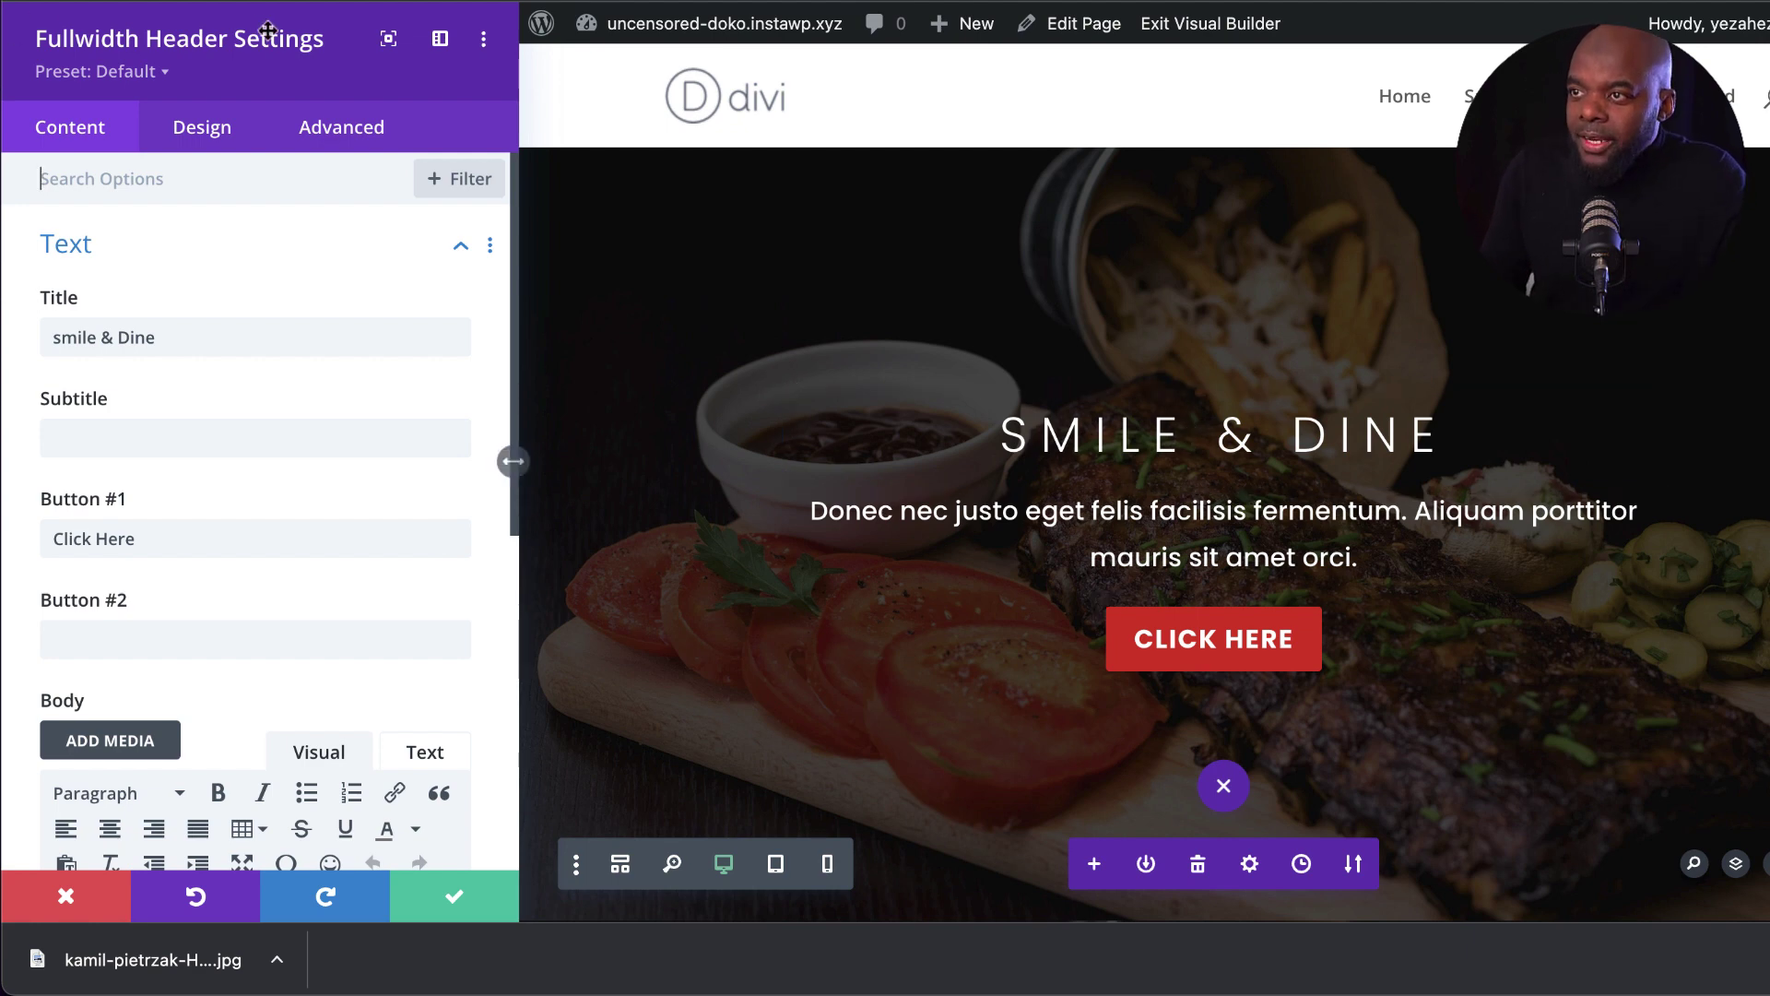
pyautogui.click(196, 133)
pyautogui.click(138, 245)
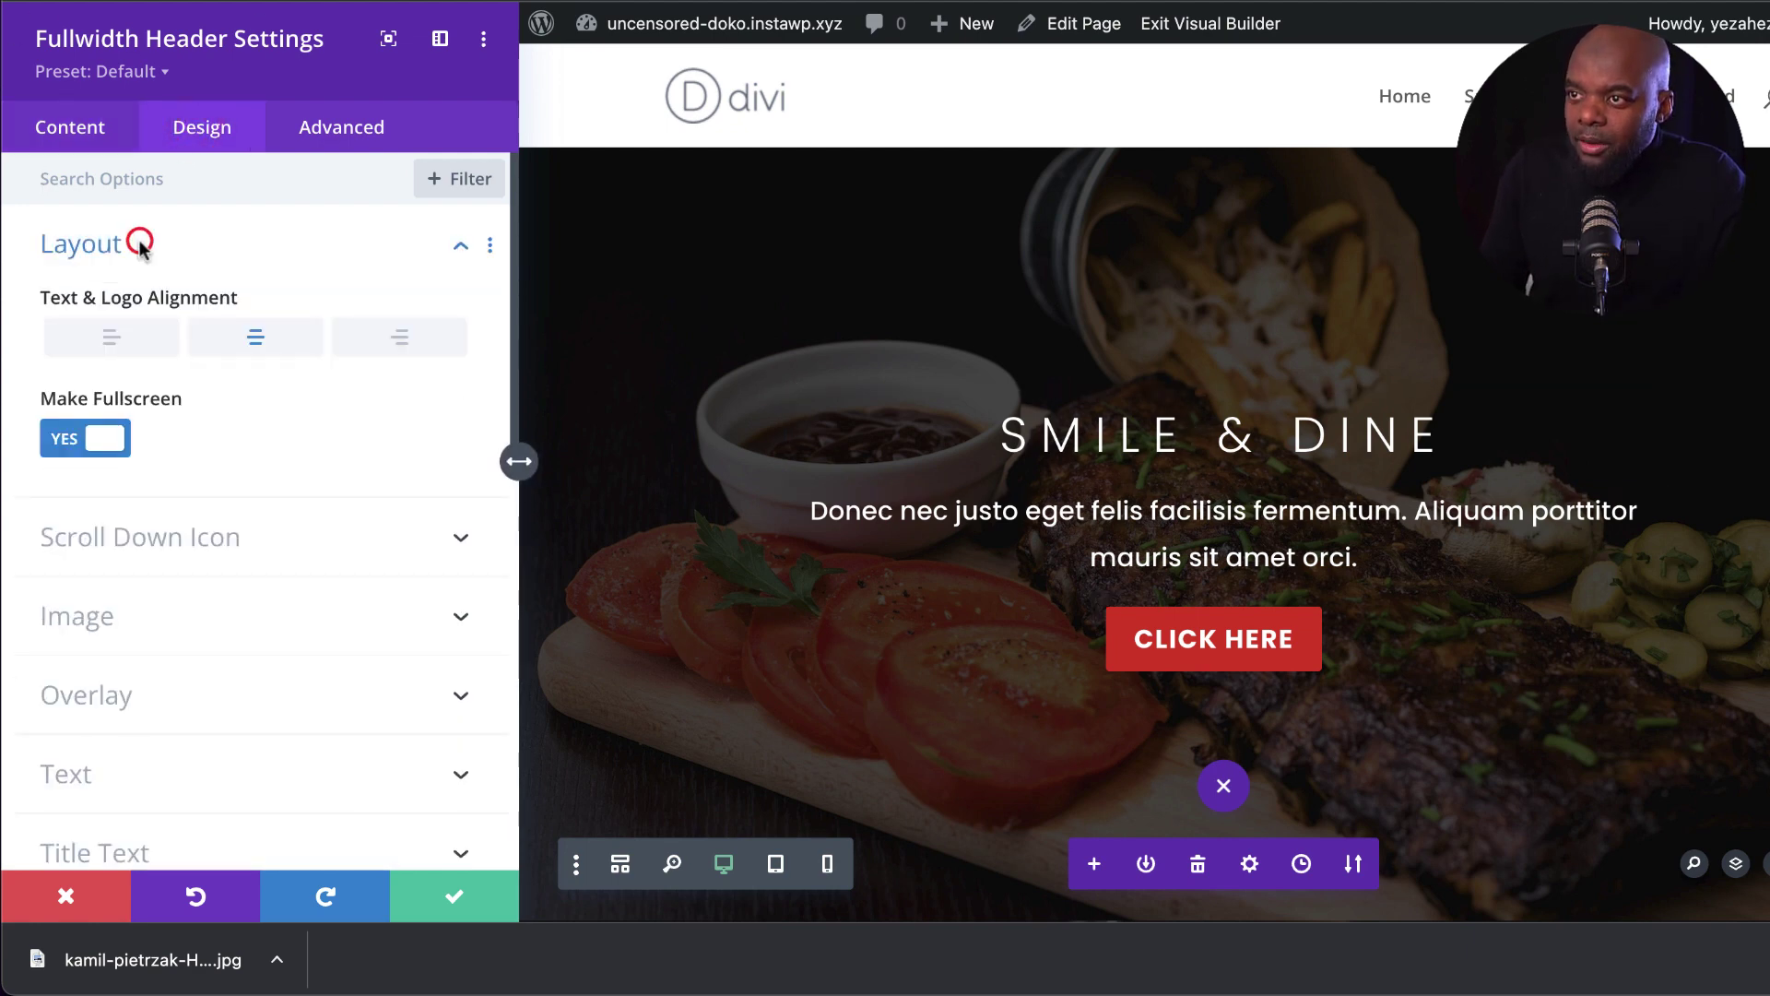
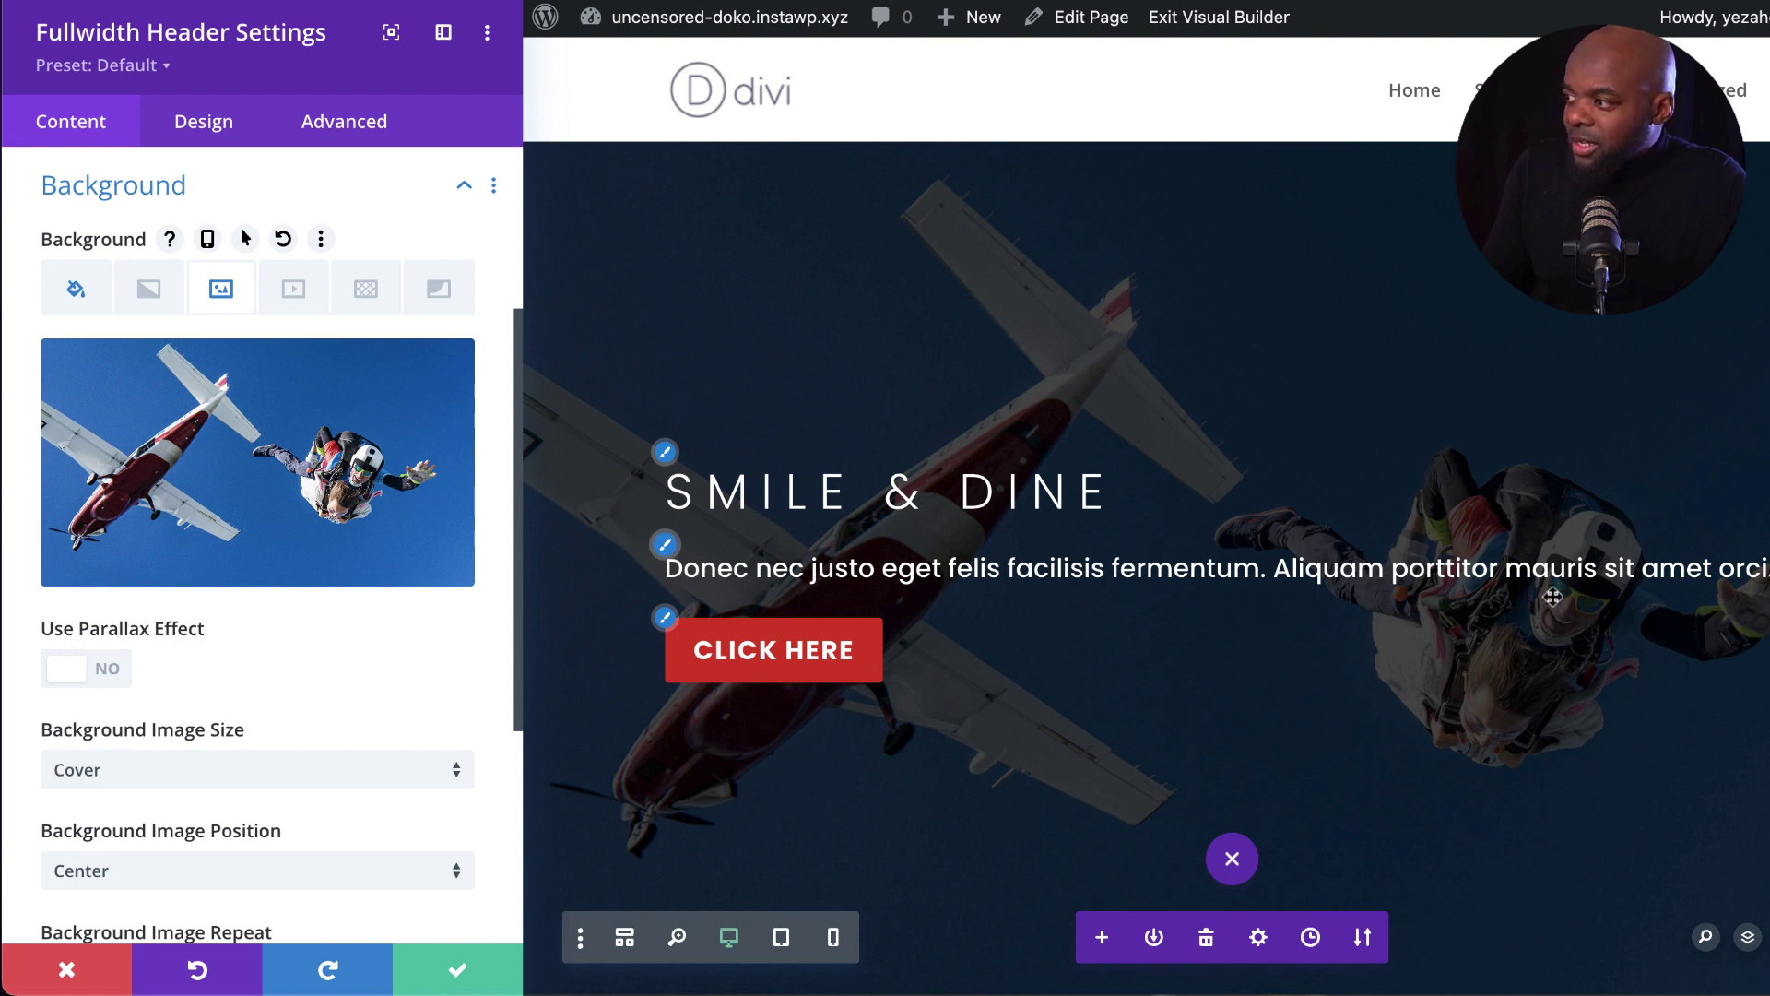
# Step: Add a background gradient to the skydiving header and make its first stop black (#000000)
pyautogui.scroll(3, 329, 486)
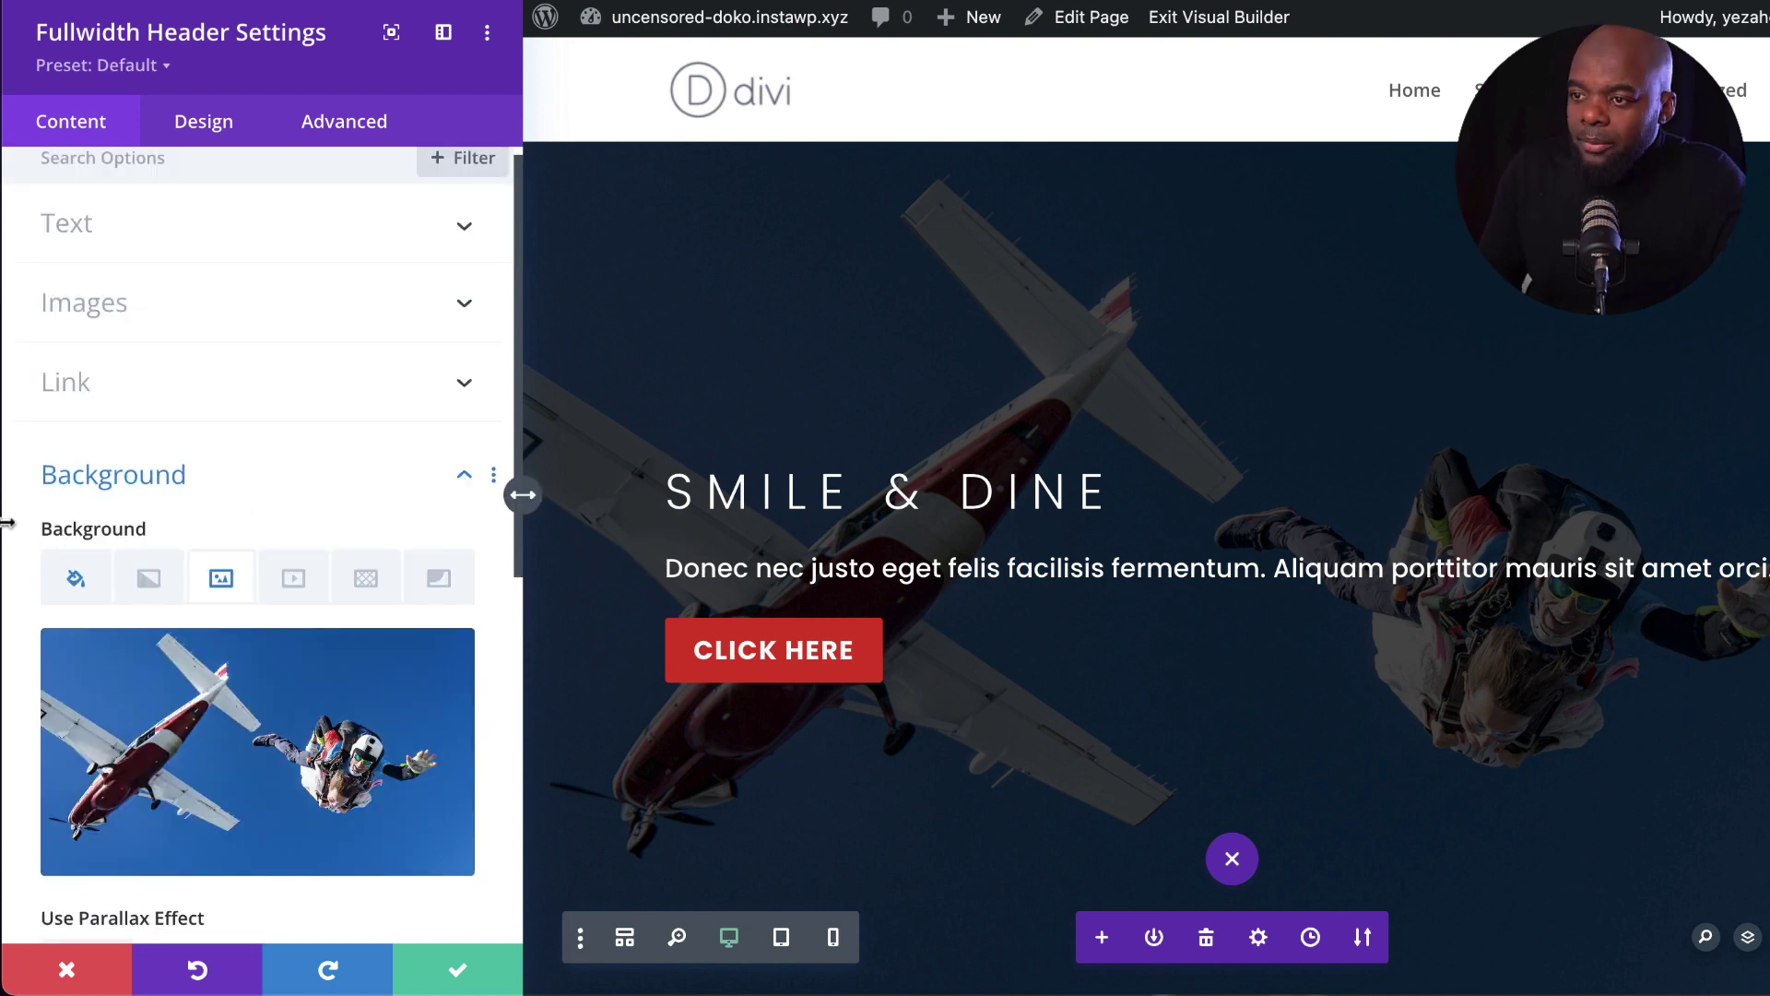
pyautogui.click(143, 578)
pyautogui.scroll(-2, 323, 738)
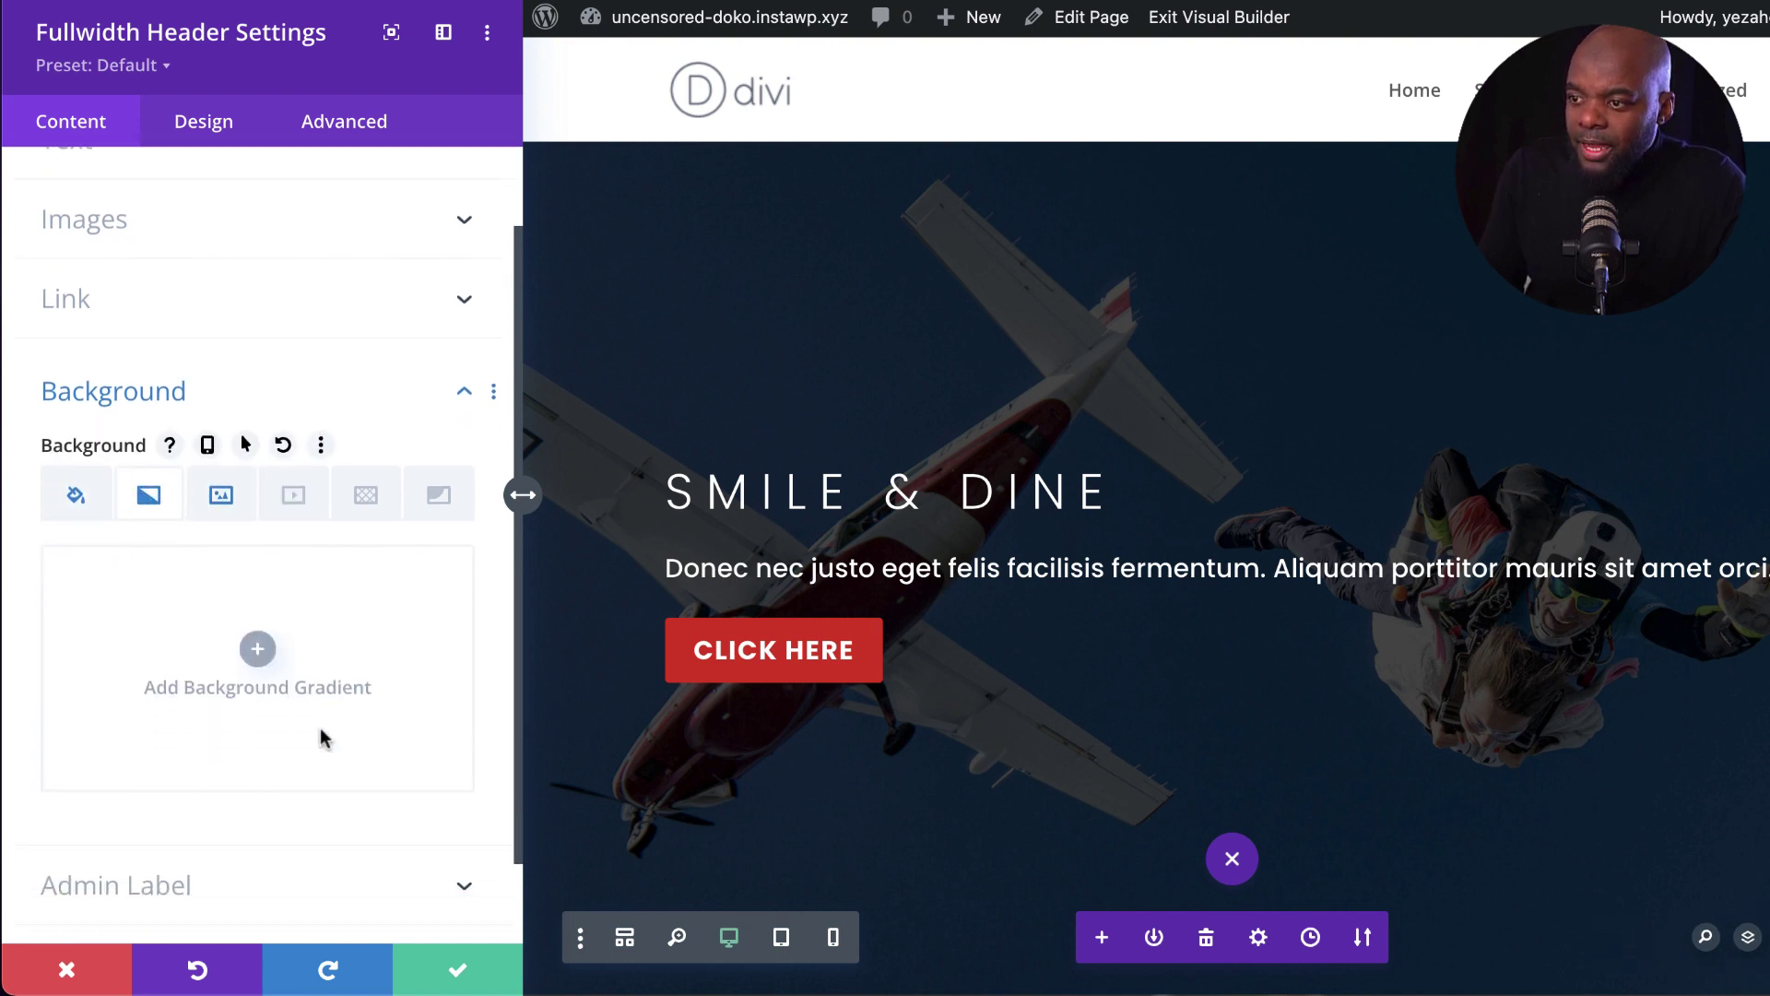
pyautogui.click(251, 633)
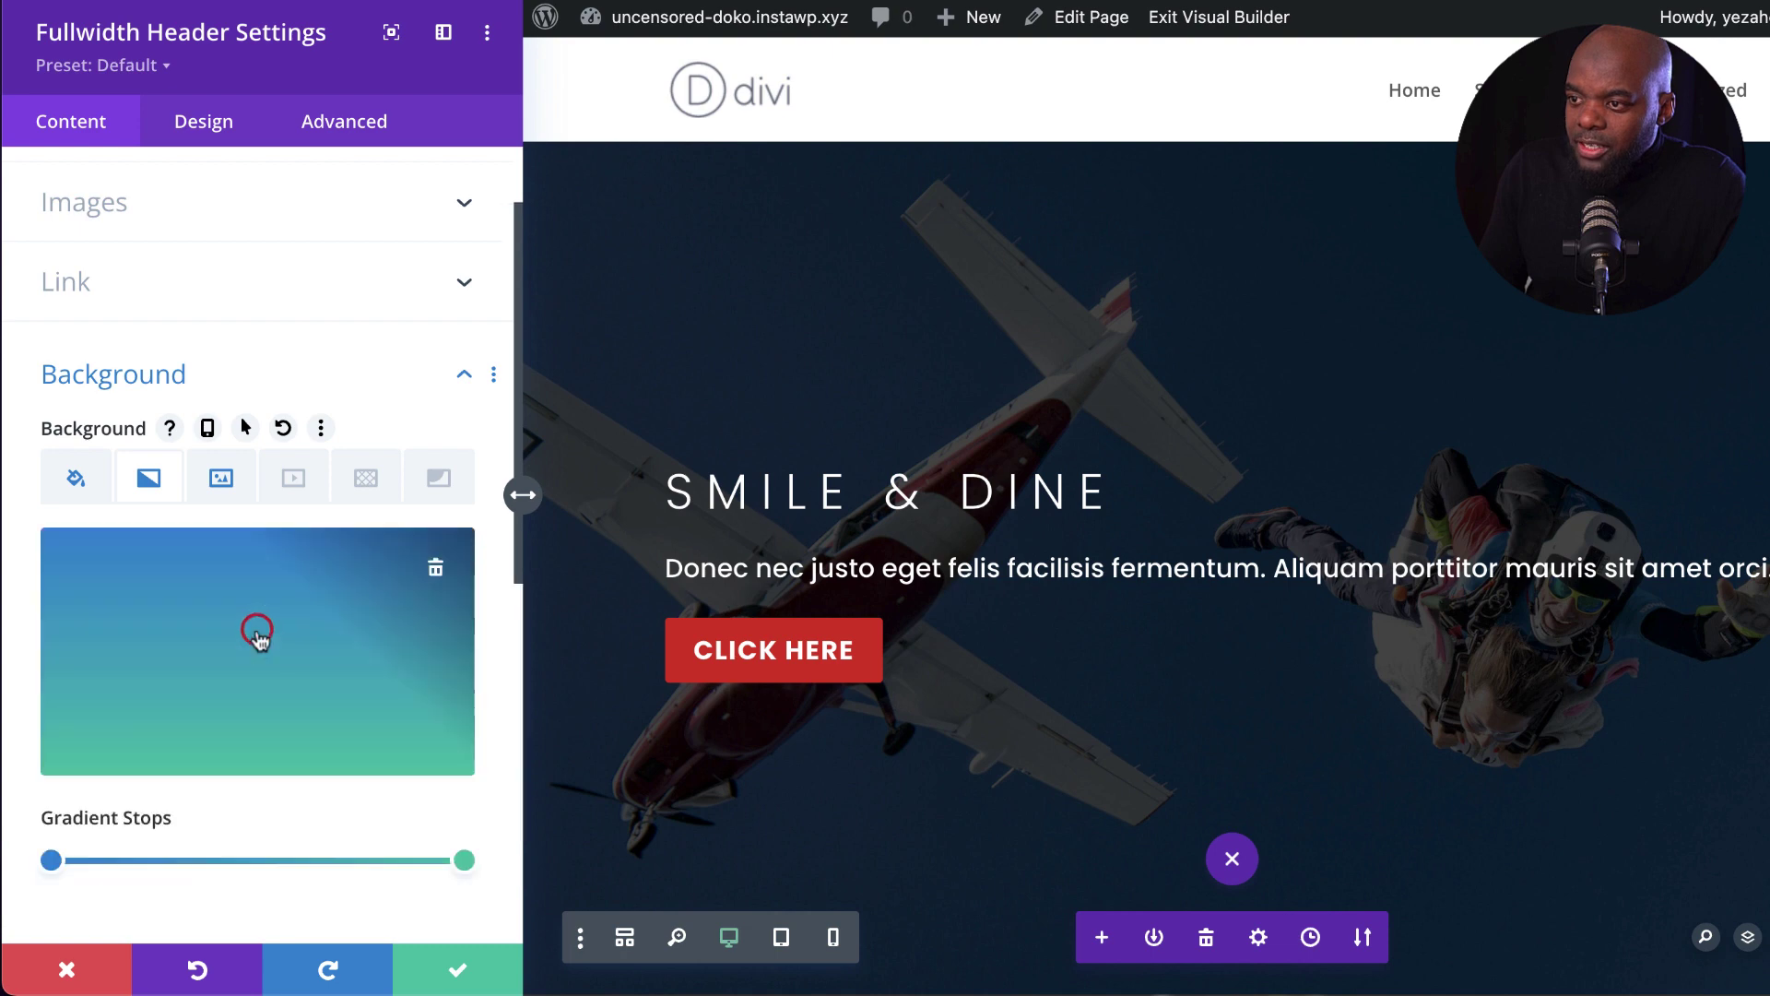
pyautogui.click(50, 860)
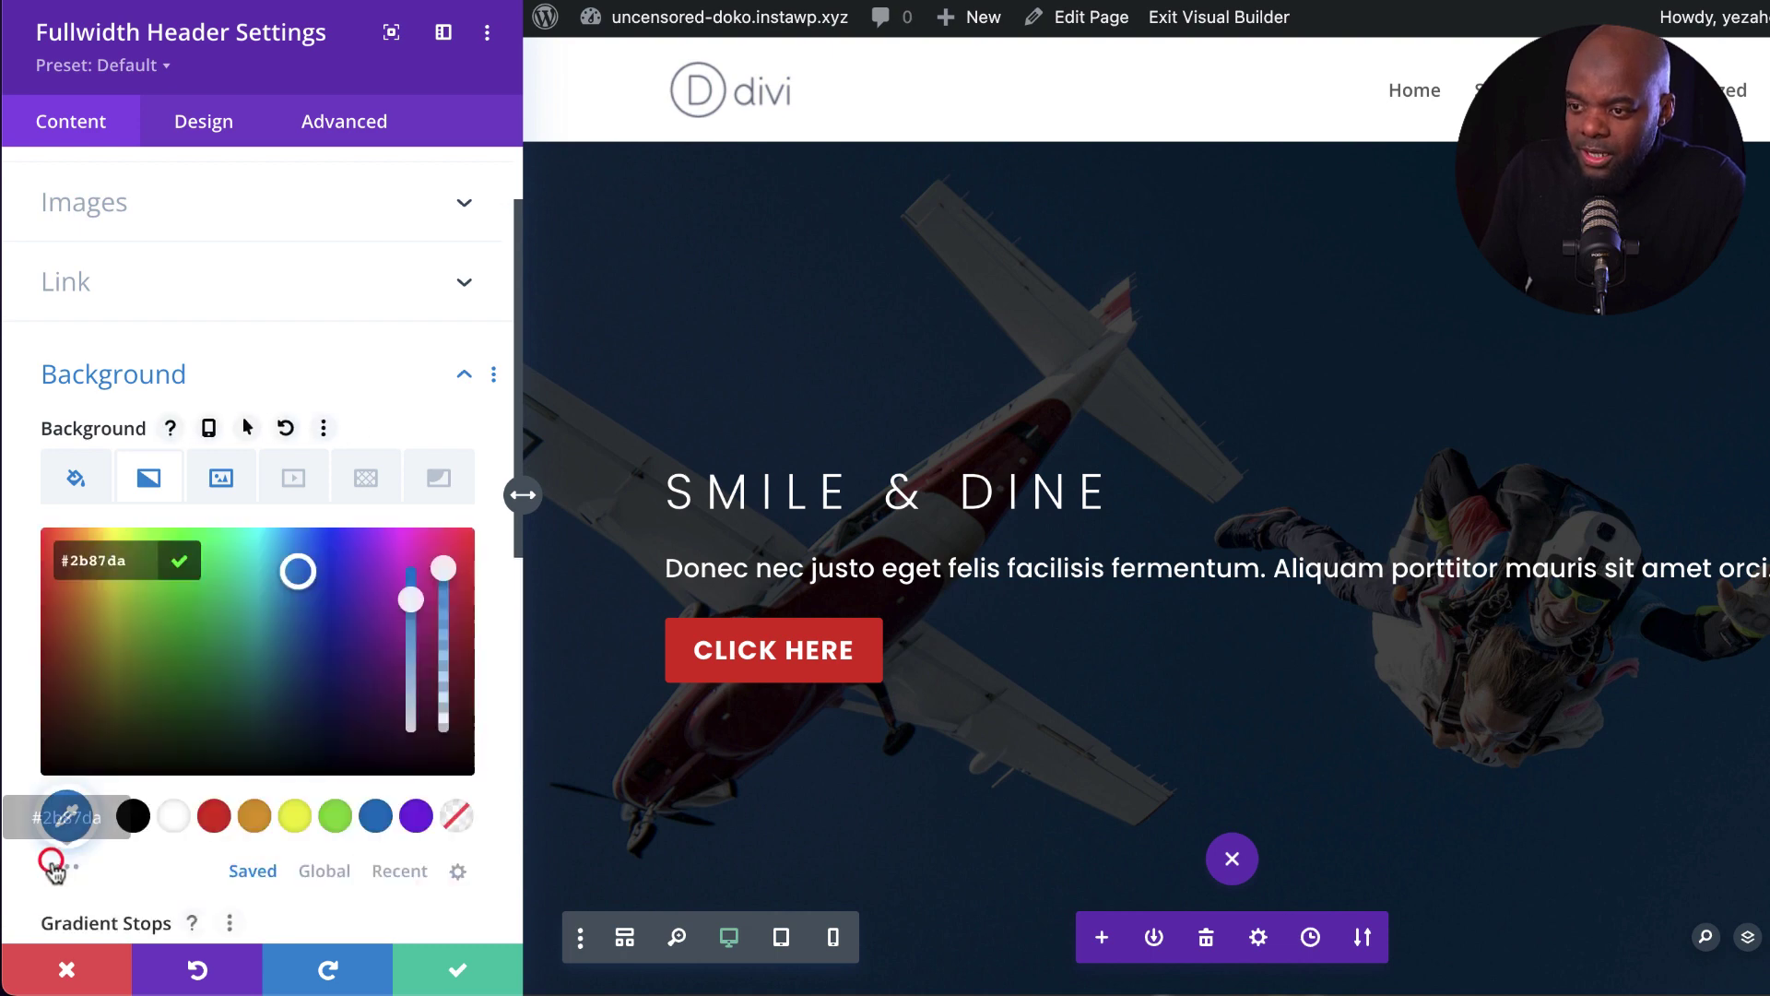
pyautogui.click(130, 815)
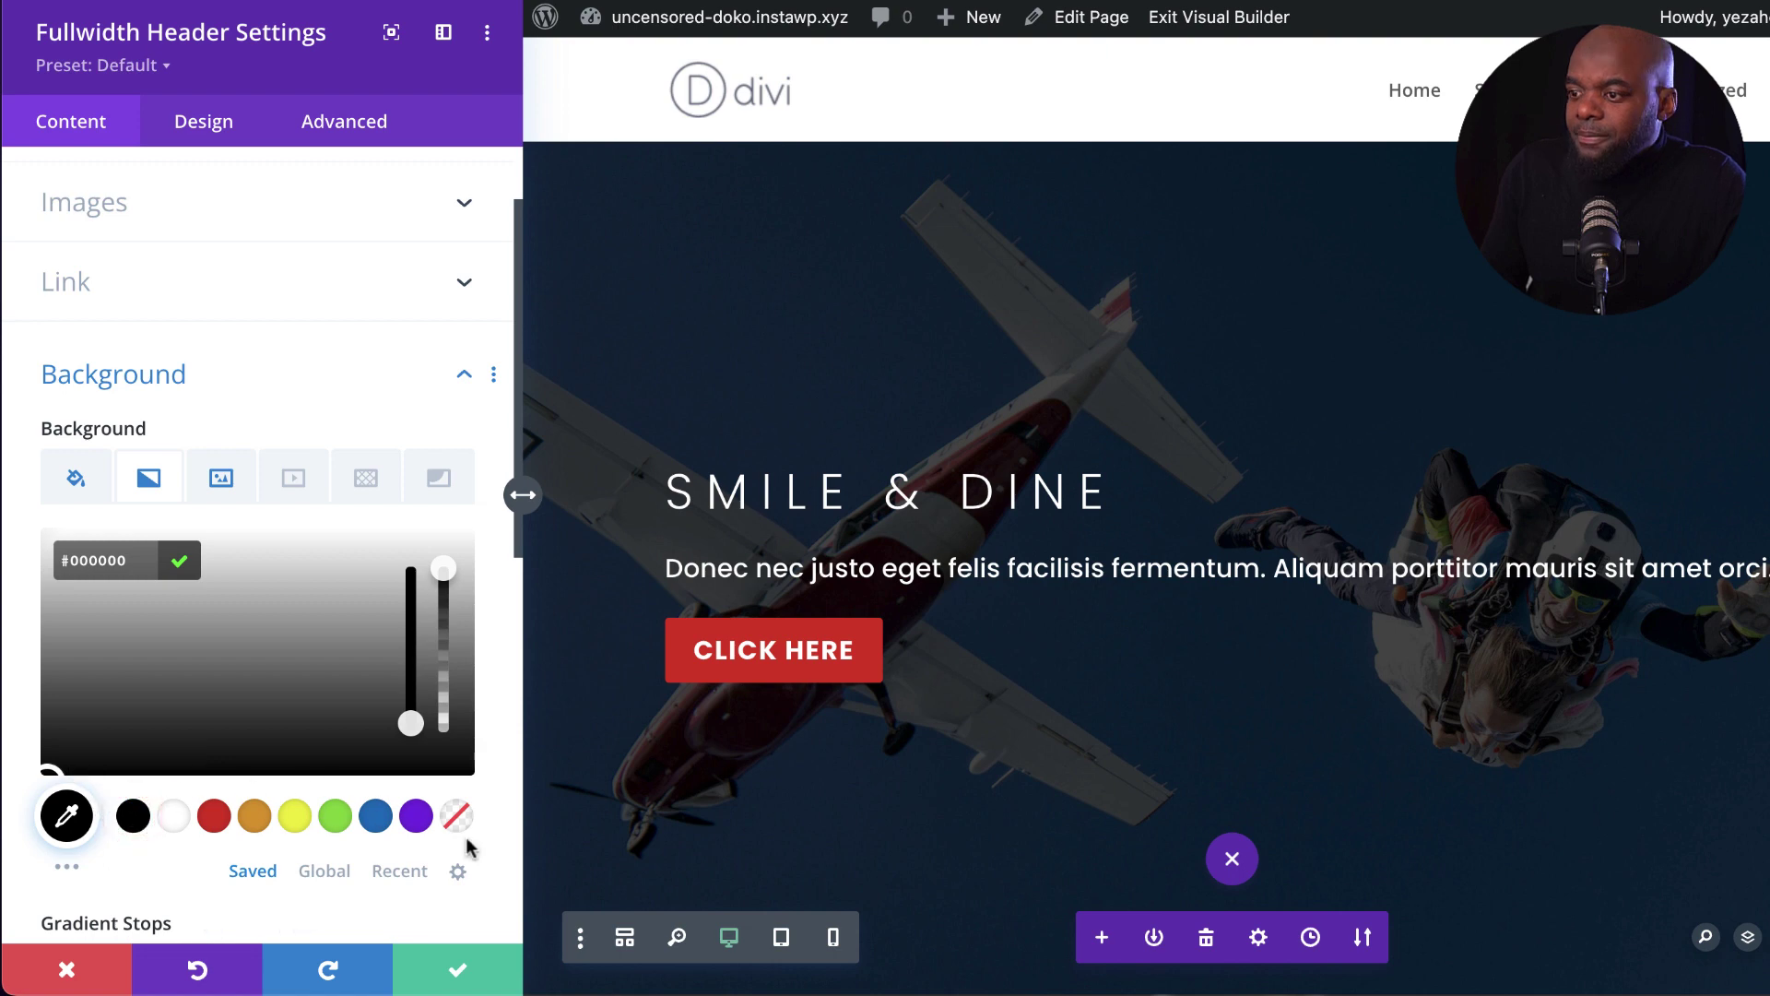
# Step: Make the gradient's end stop at 100% transparent
pyautogui.scroll(-4, 469, 839)
pyautogui.click(466, 786)
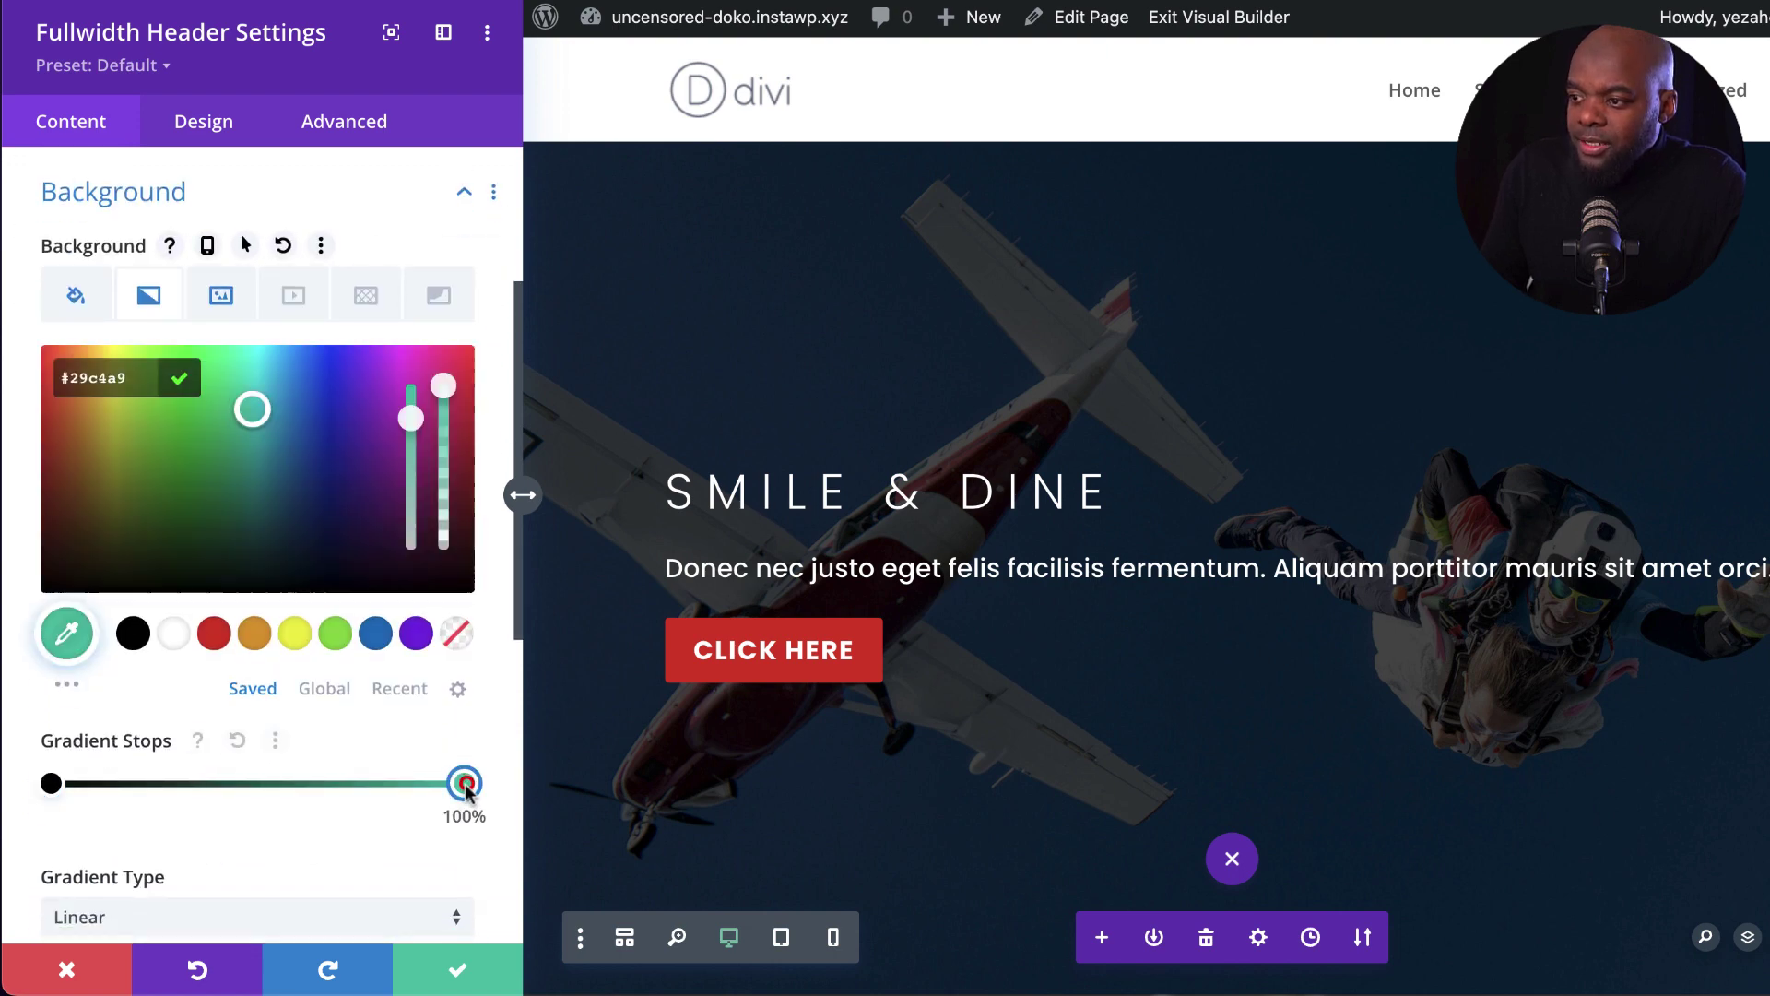
pyautogui.click(458, 634)
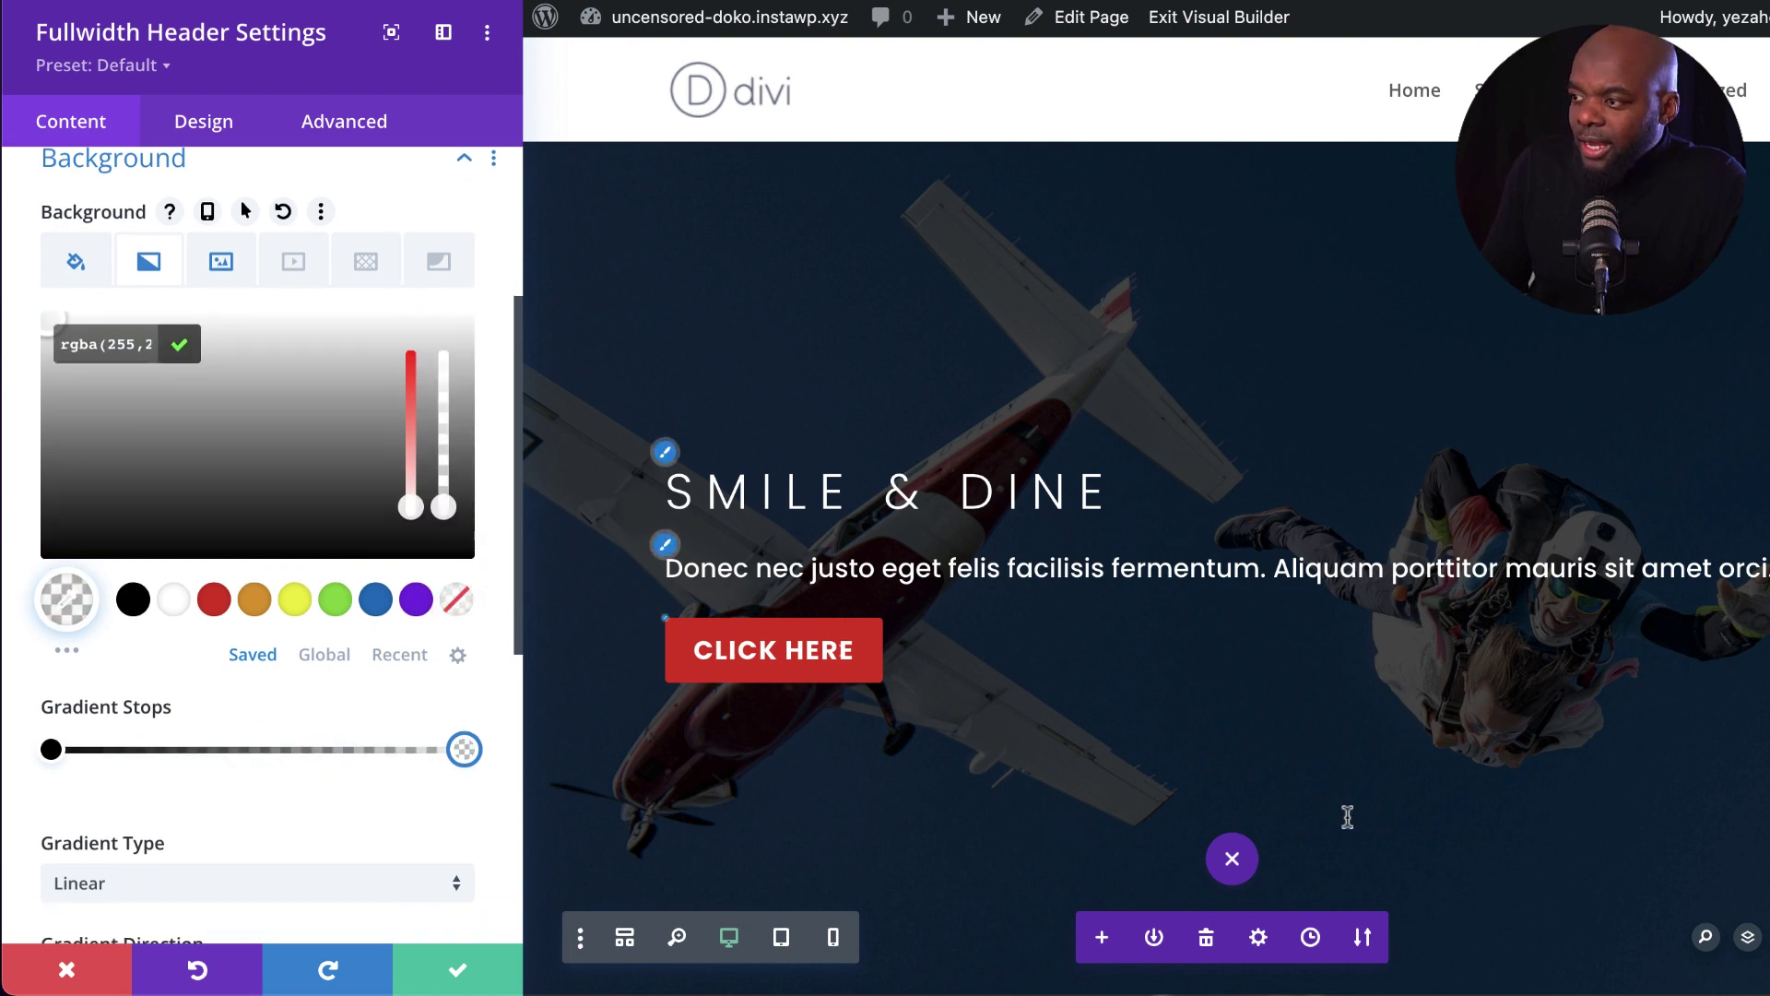
# Step: Place the header's gradient above the background image and set its direction to 90deg
pyautogui.scroll(-12, 396, 799)
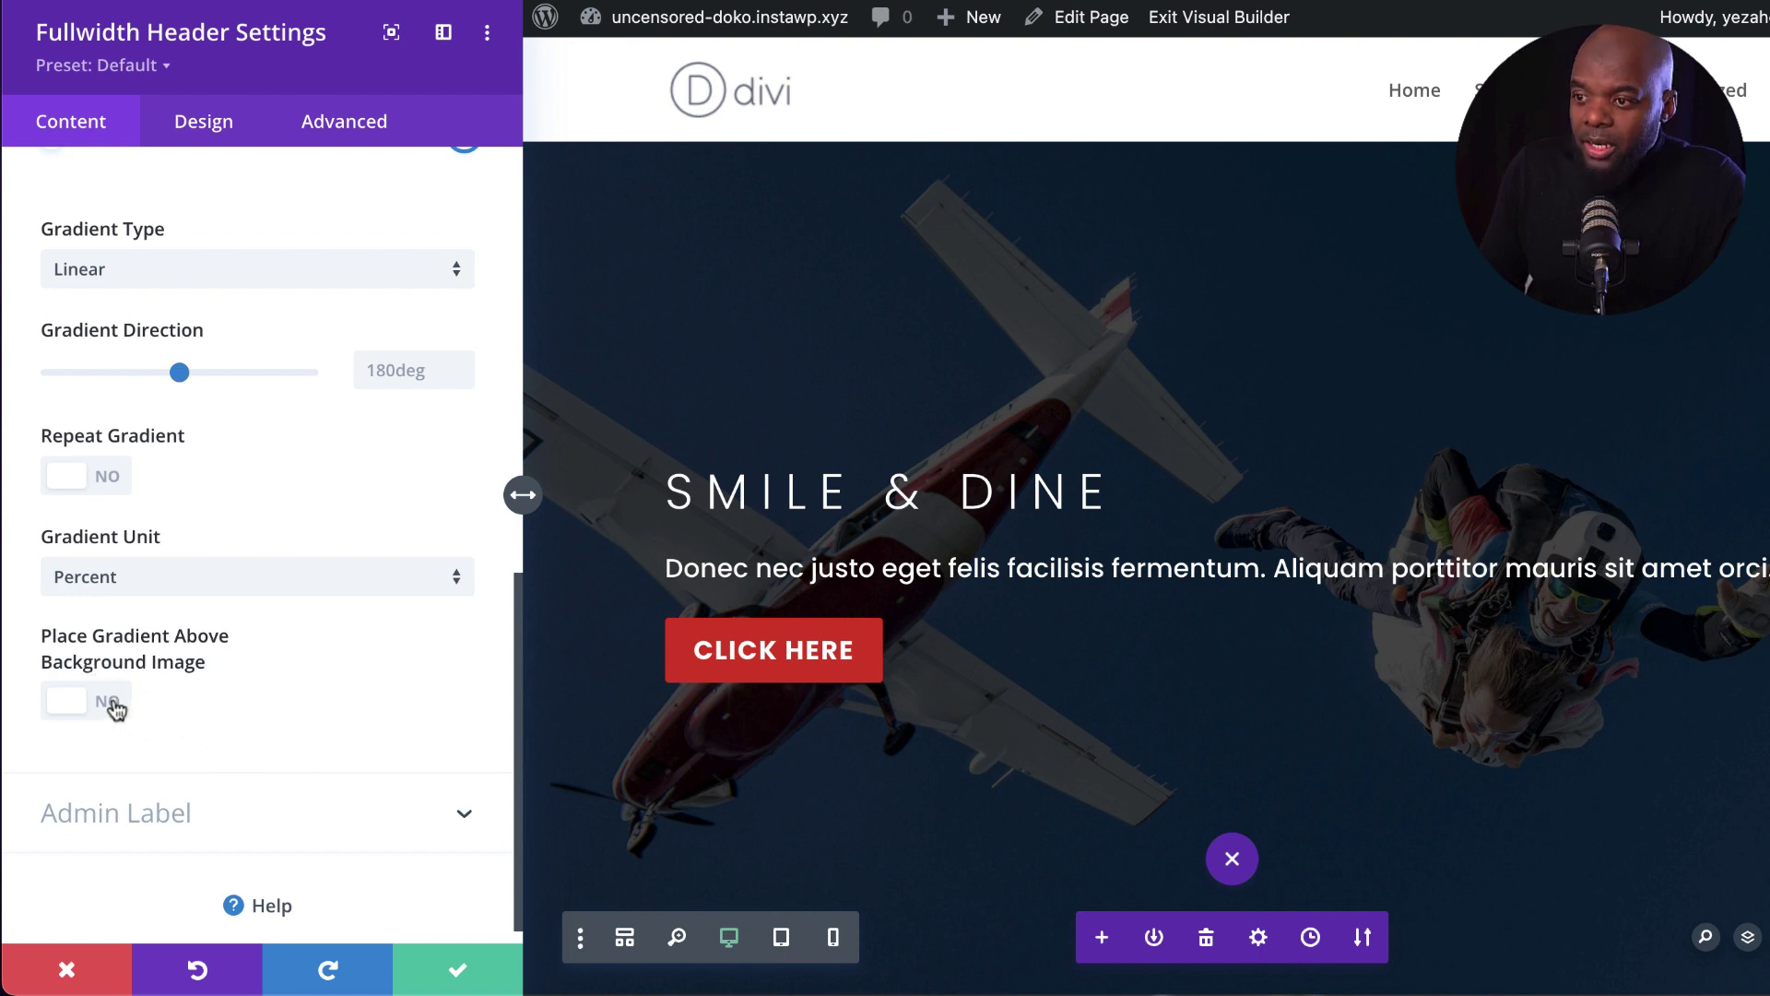
pyautogui.click(113, 703)
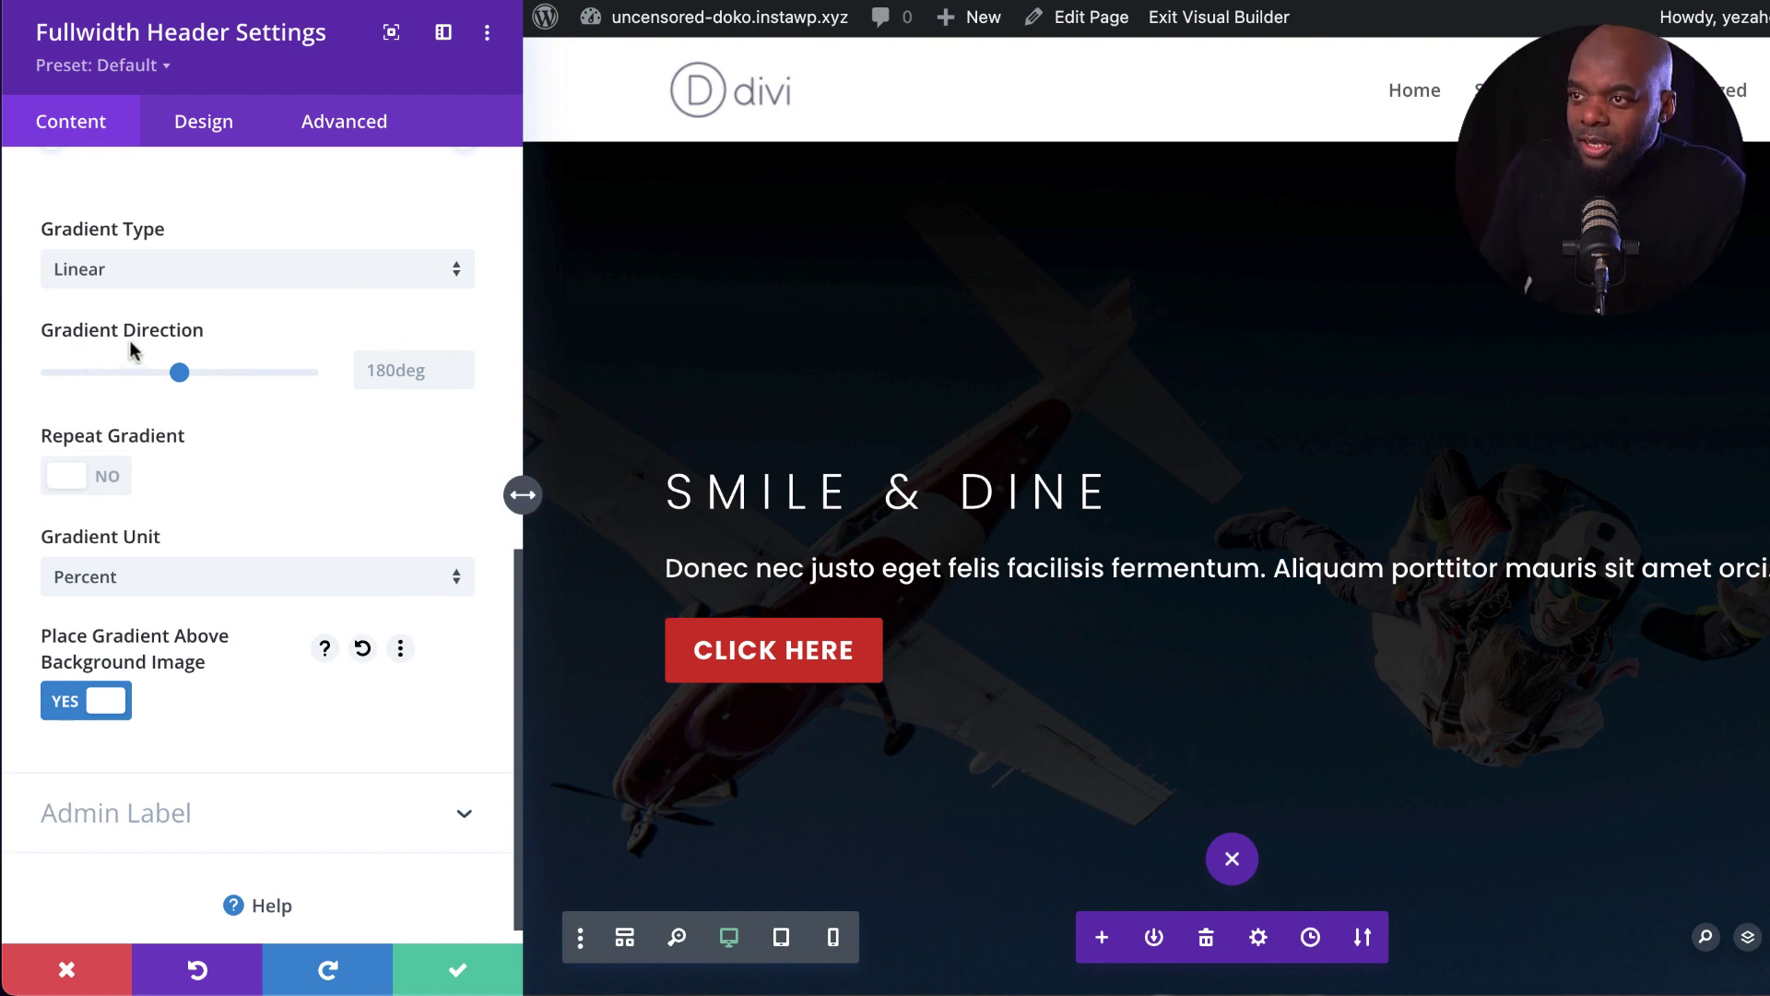
pyautogui.click(377, 370)
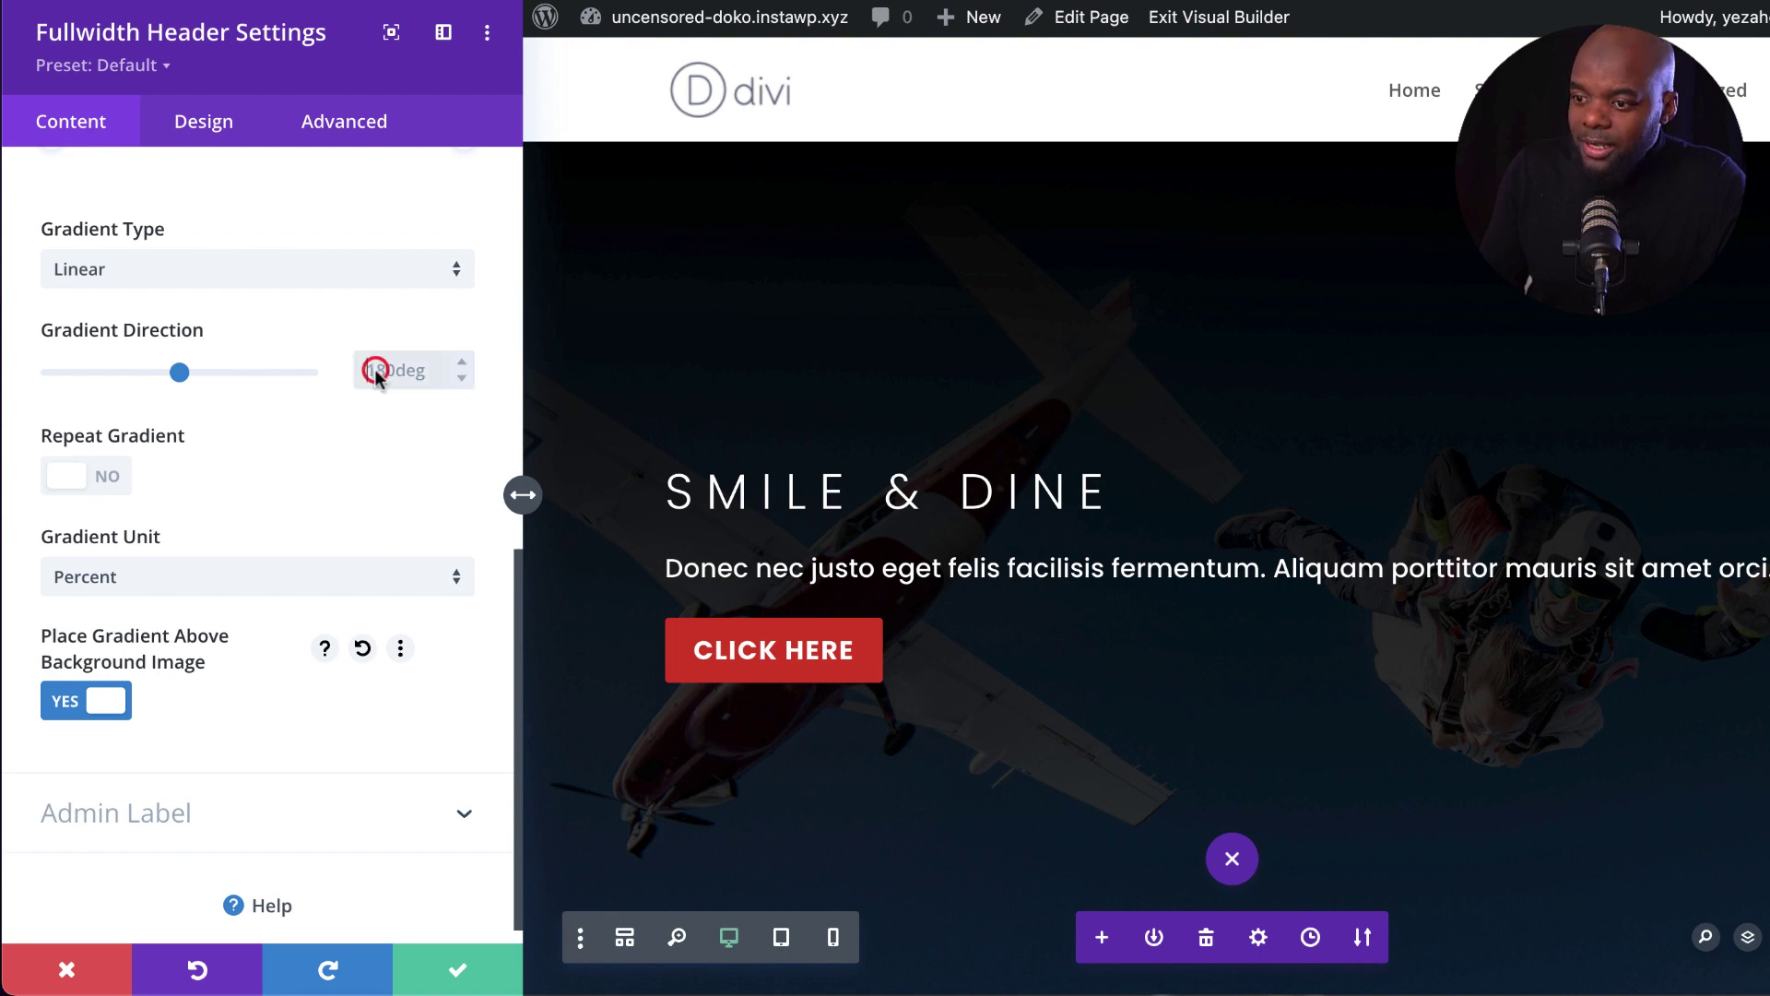
pyautogui.write('90')
pyautogui.press('Return')
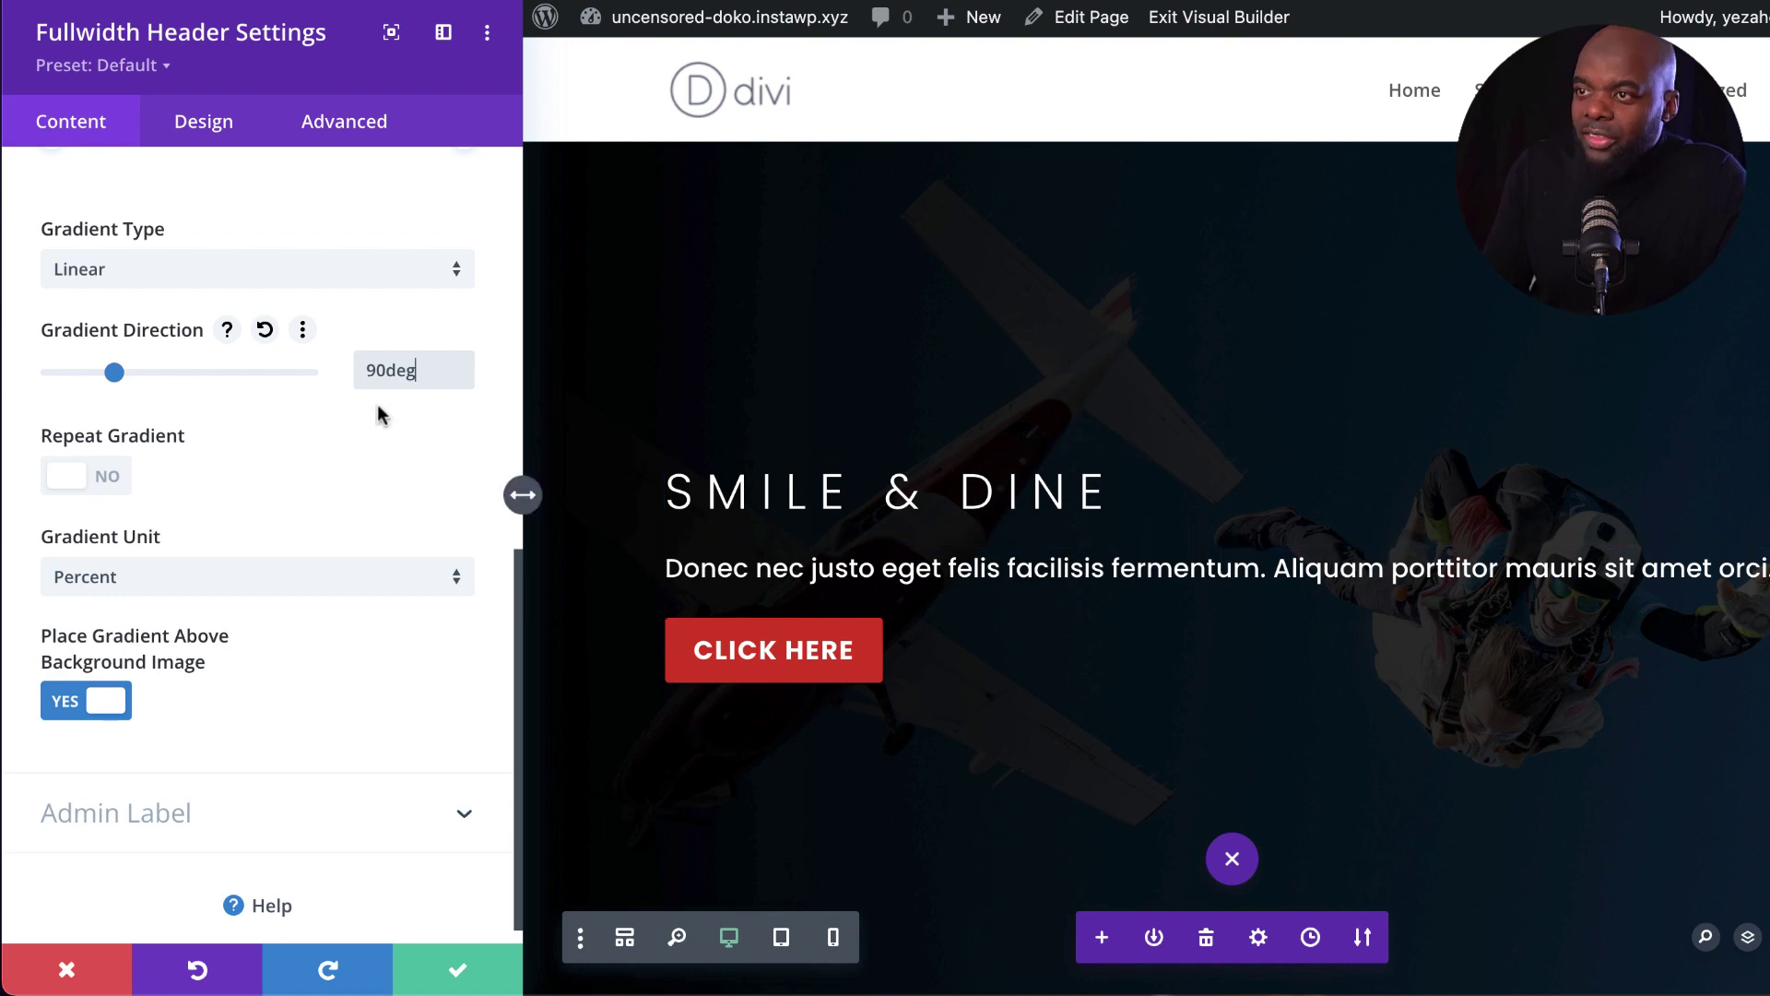
# Step: Move the gradient's transparent end stop inward to slightly past the middle of the gradient
pyautogui.scroll(6, 382, 411)
pyautogui.moveTo(463, 734)
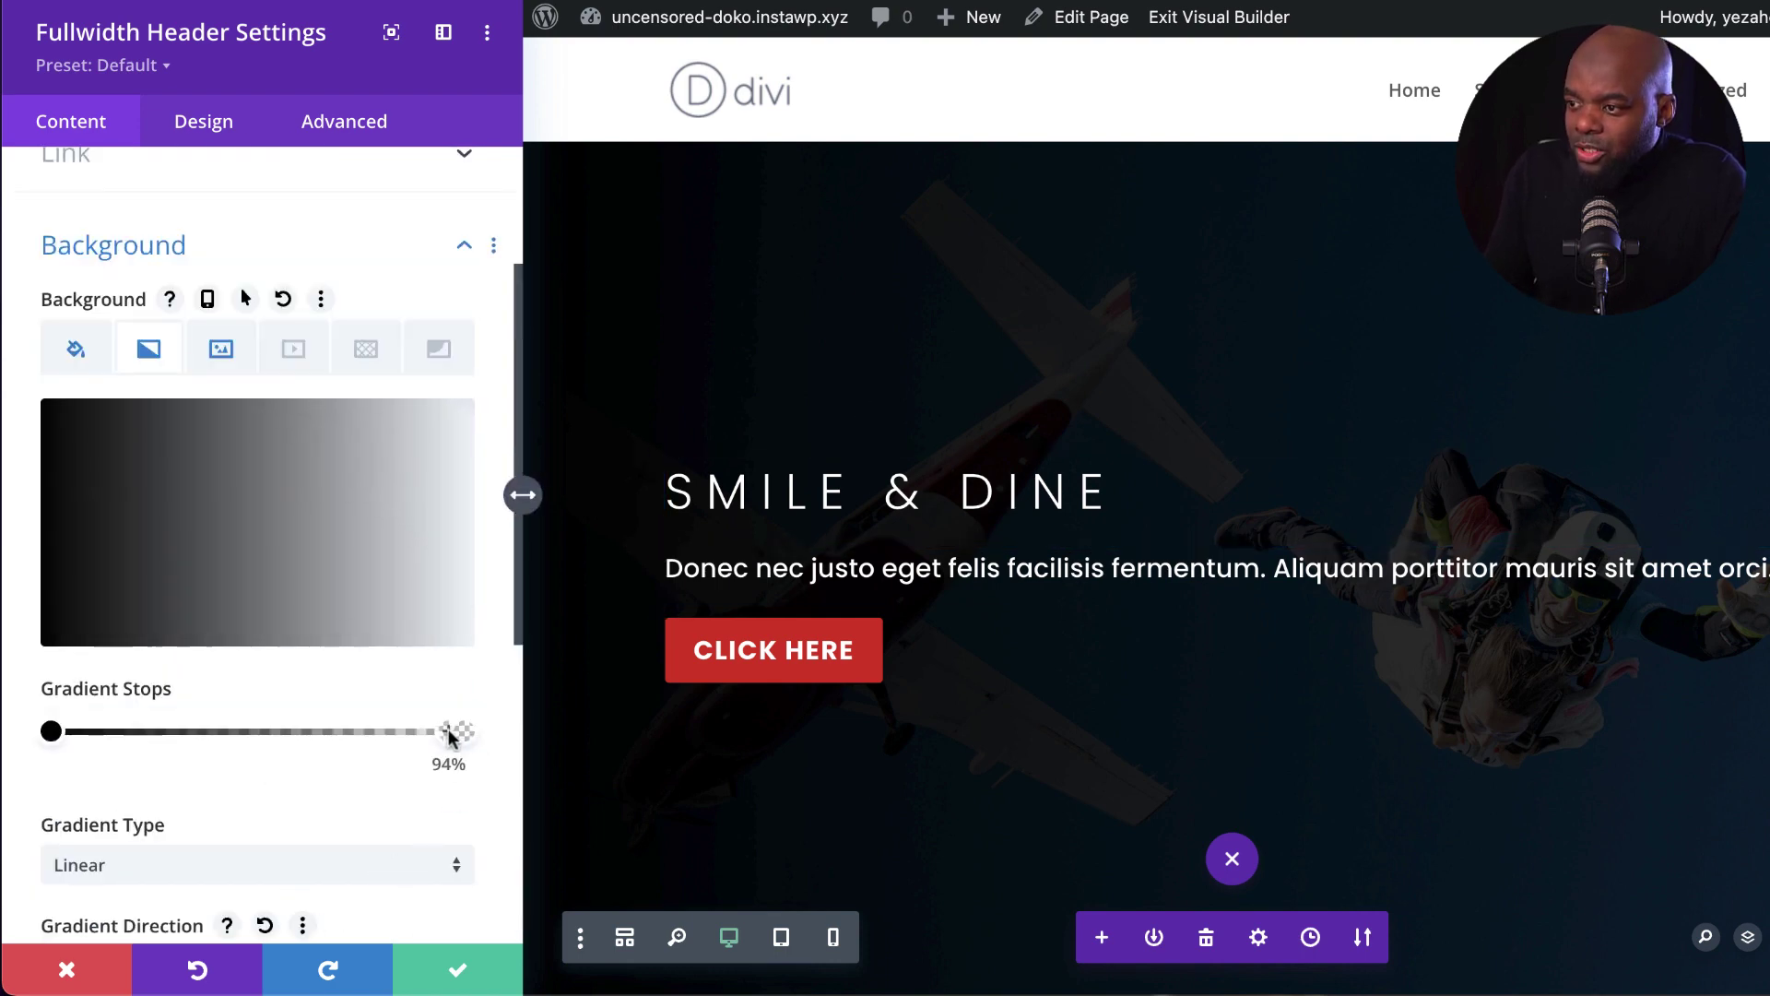
pyautogui.moveTo(425, 733); pyautogui.dragTo(278, 738)
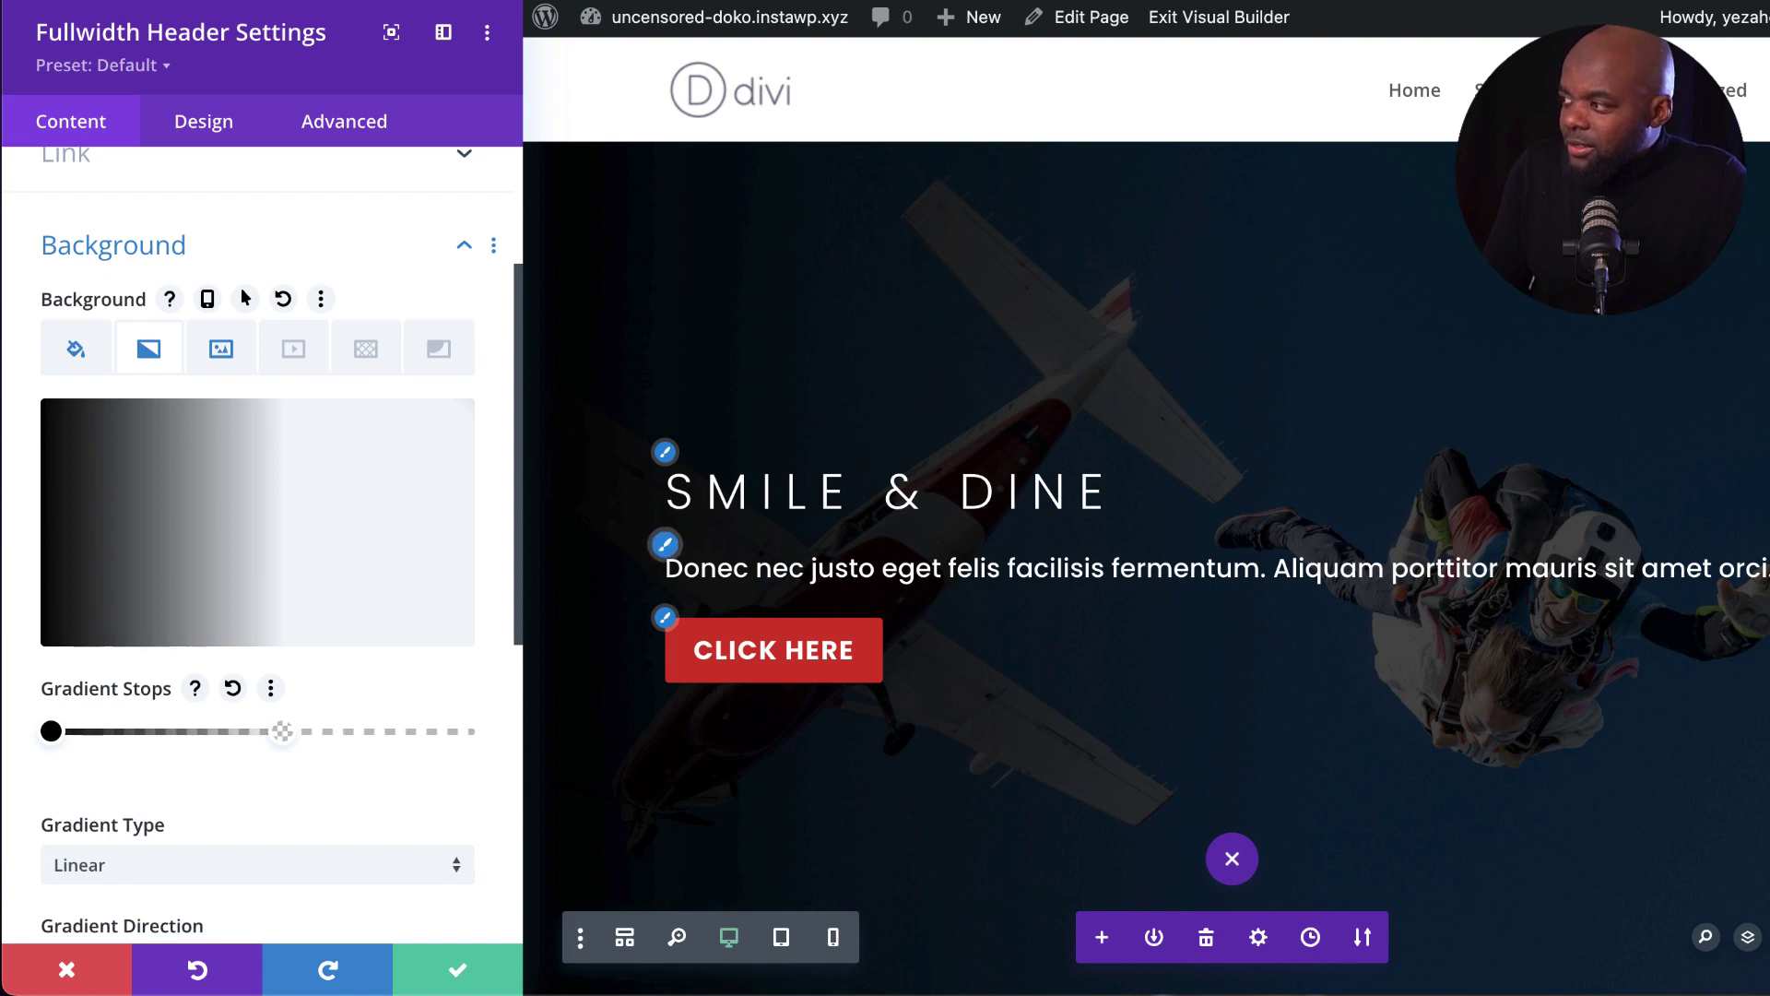
# Step: Narrow the header's content width to 52% in the sizing settings and save the module settings
pyautogui.click(210, 123)
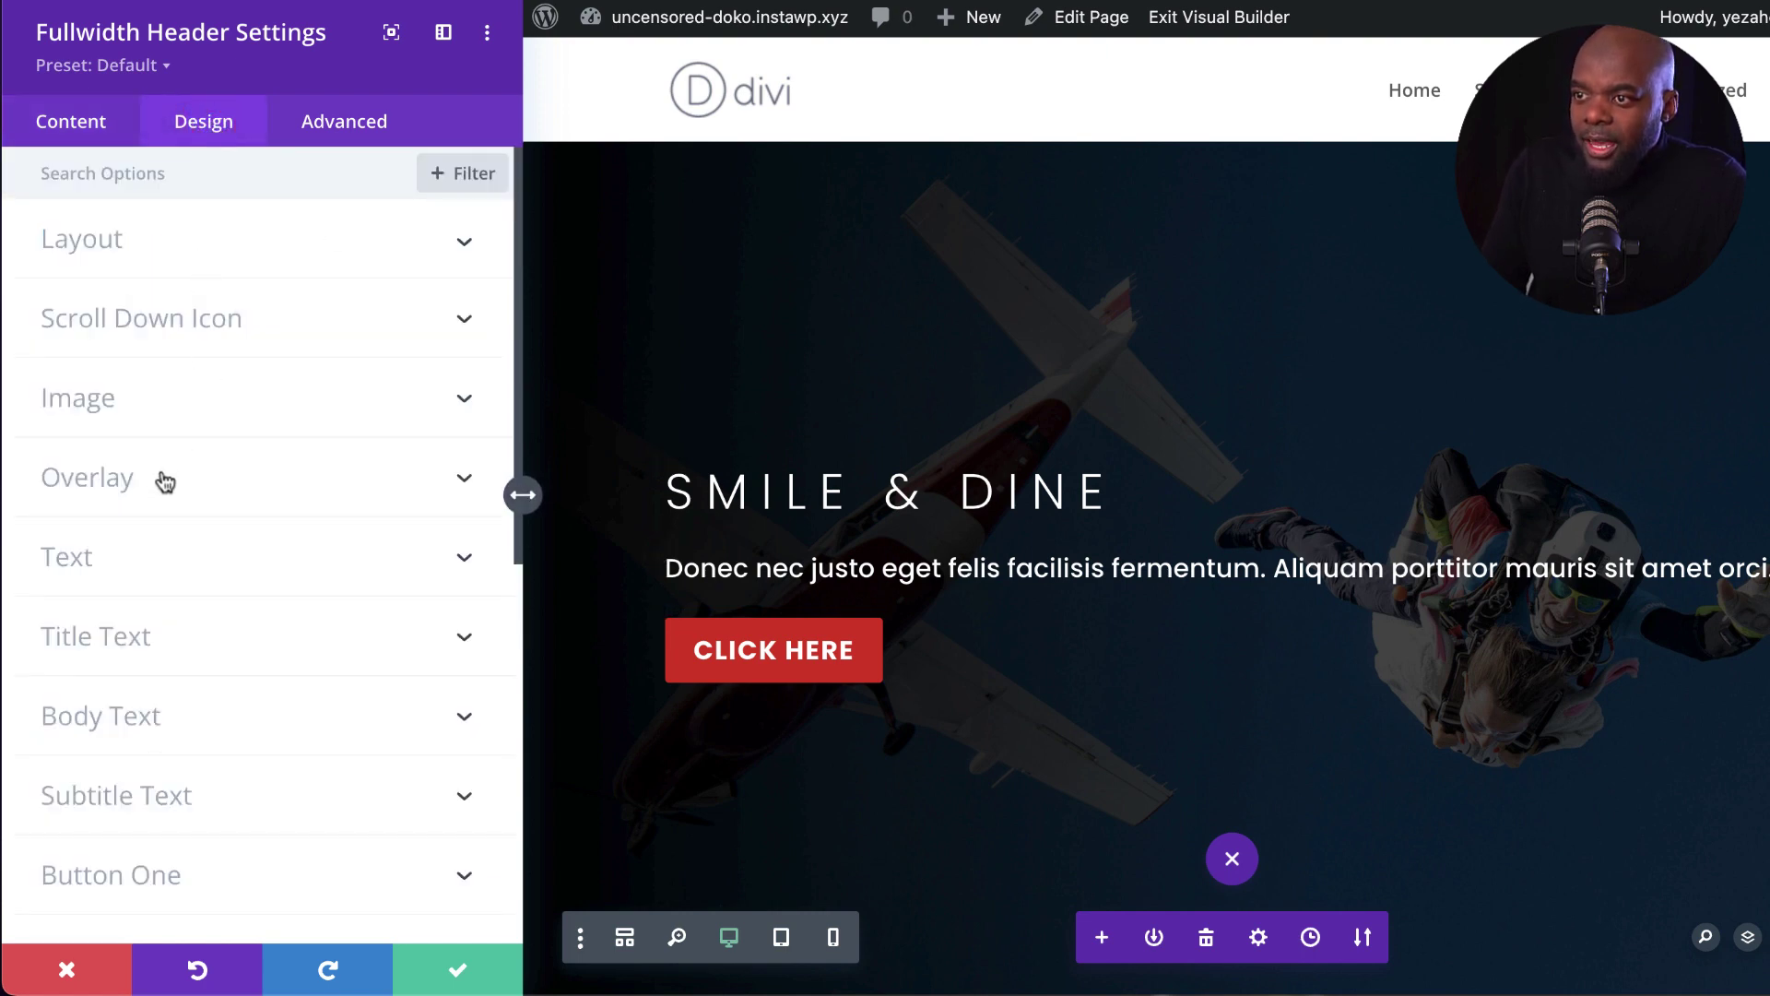
pyautogui.scroll(-5, 166, 484)
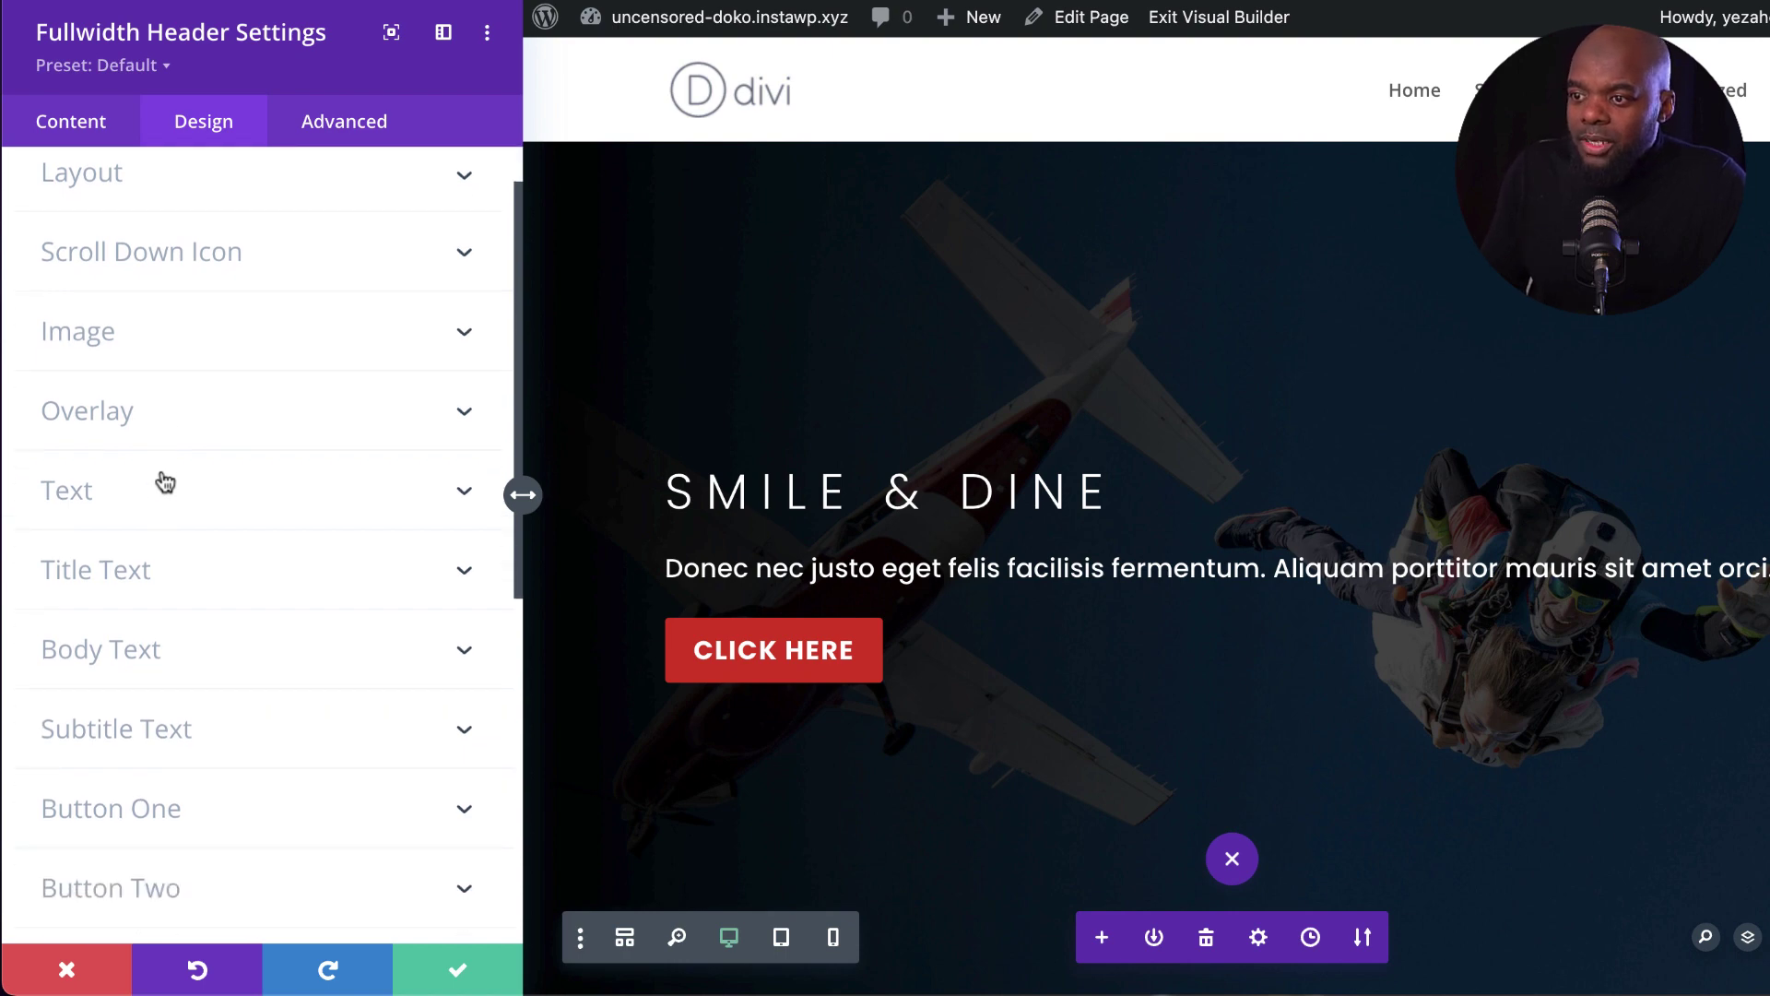
pyautogui.click(143, 573)
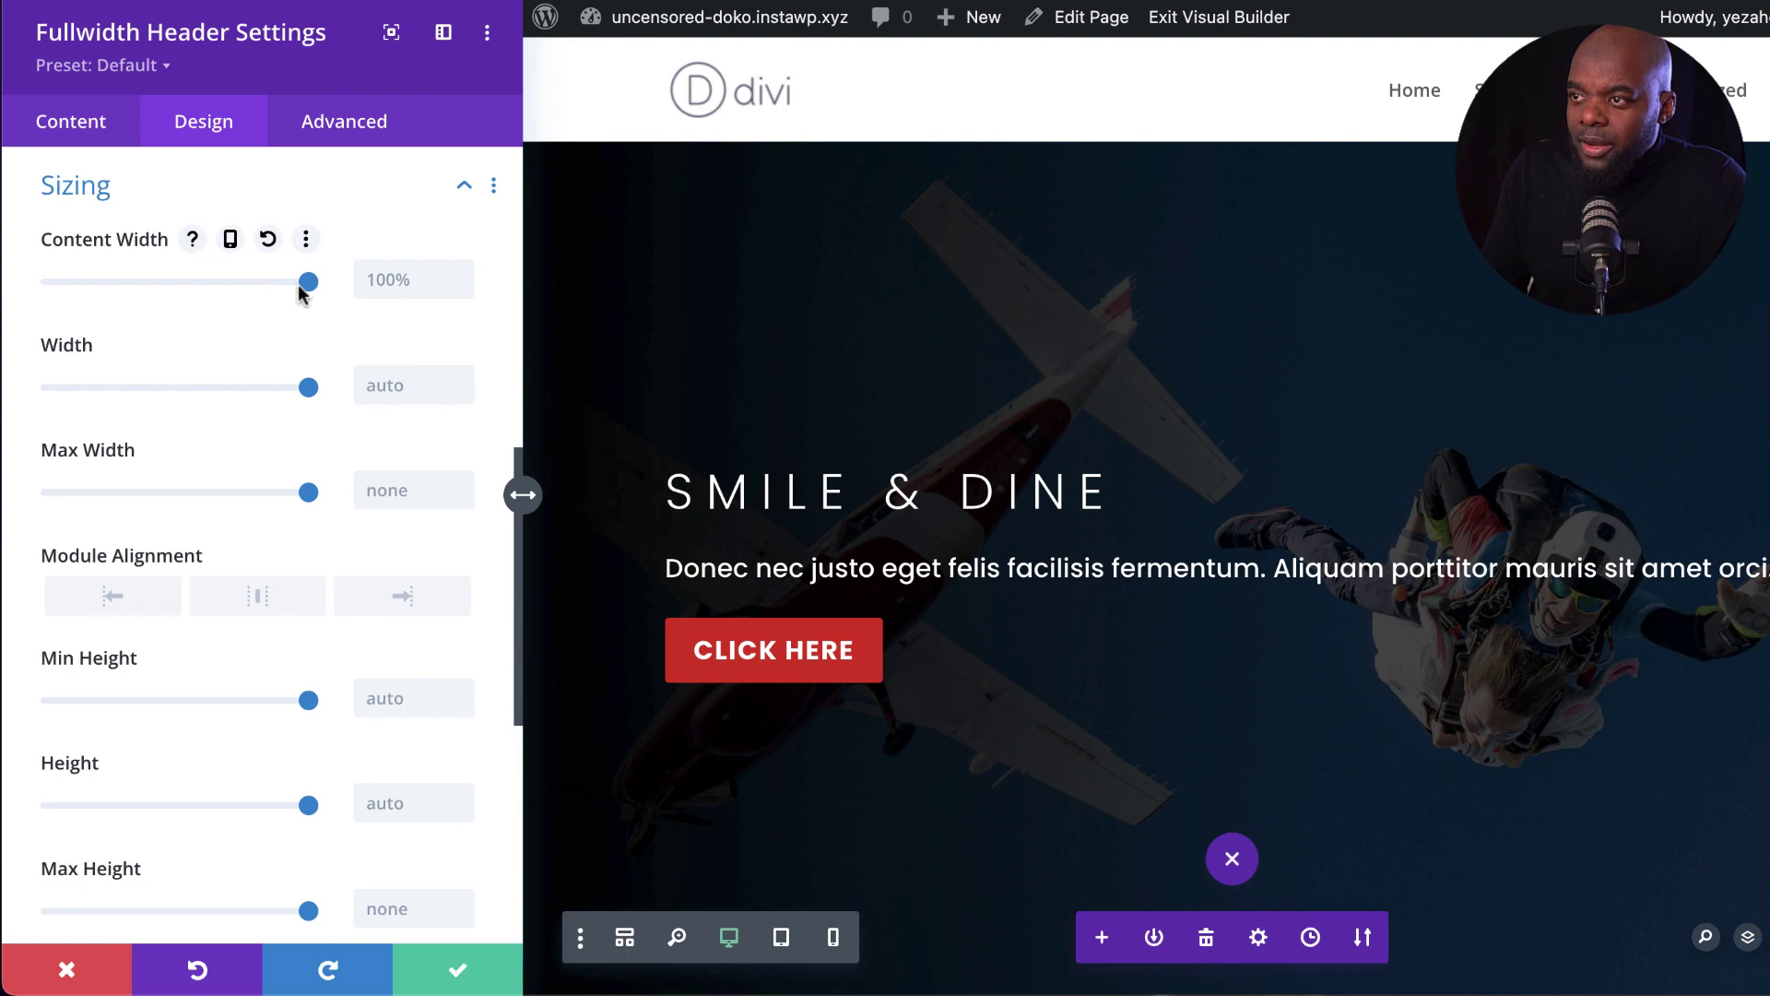
pyautogui.moveTo(307, 289); pyautogui.dragTo(189, 295)
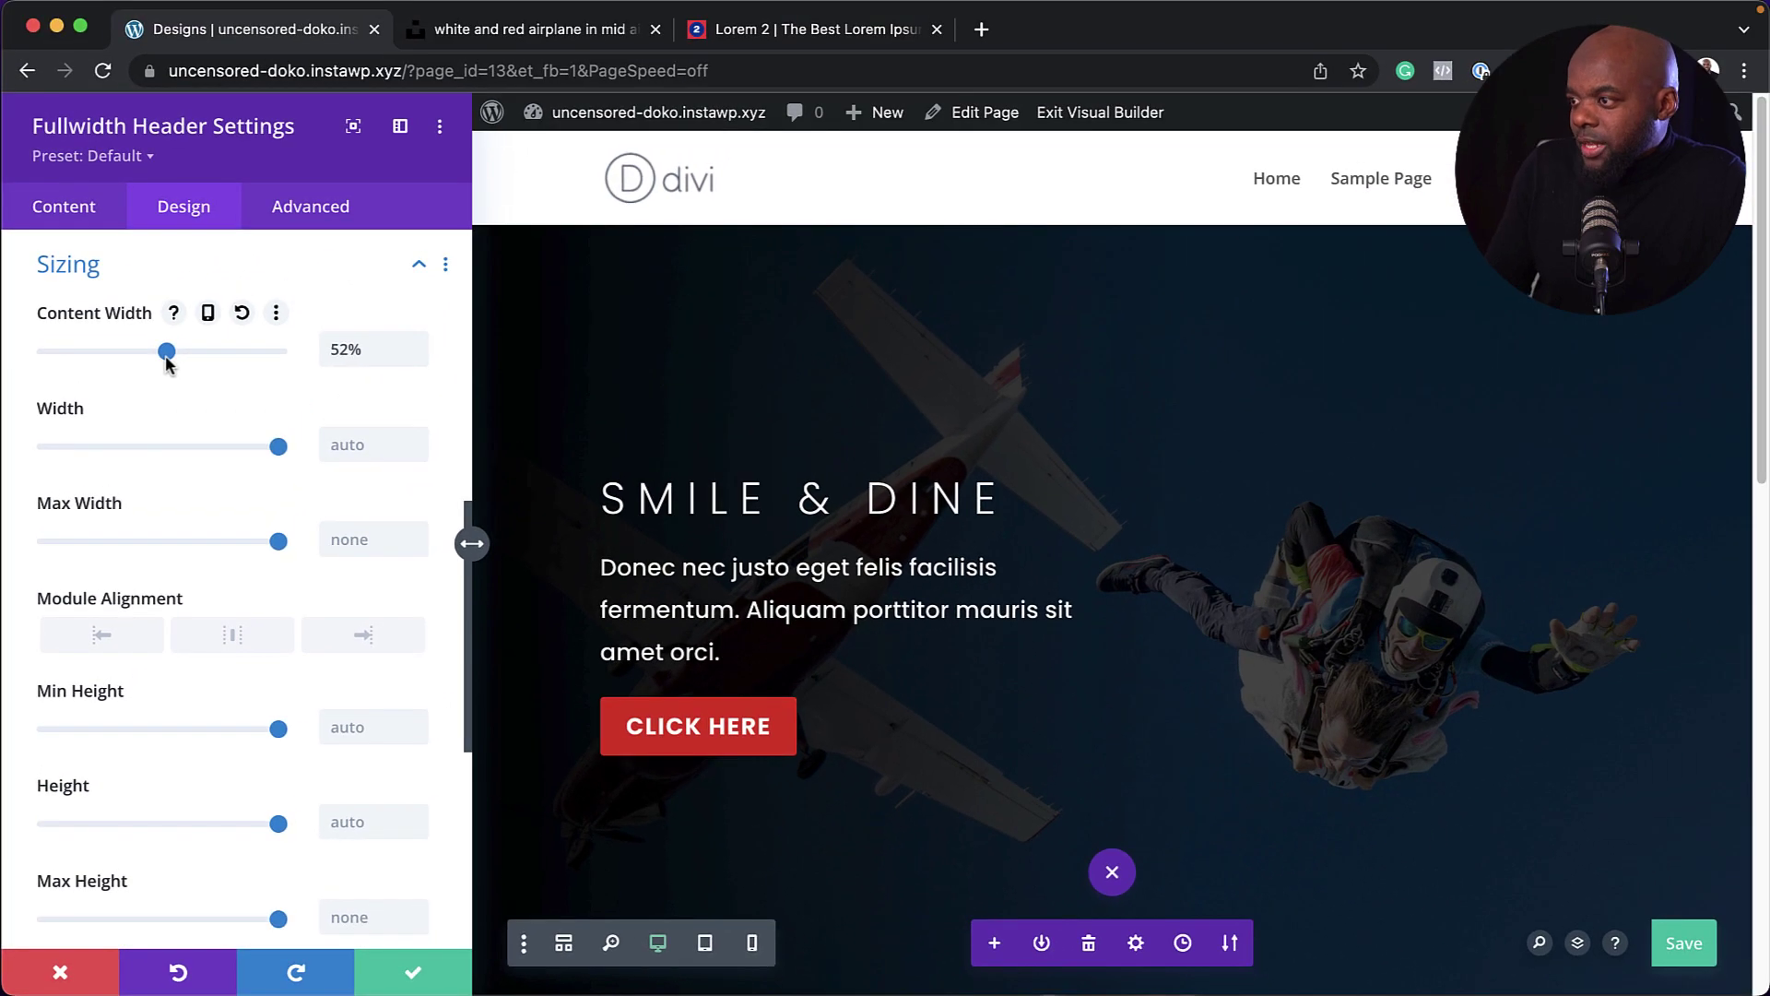
pyautogui.click(411, 972)
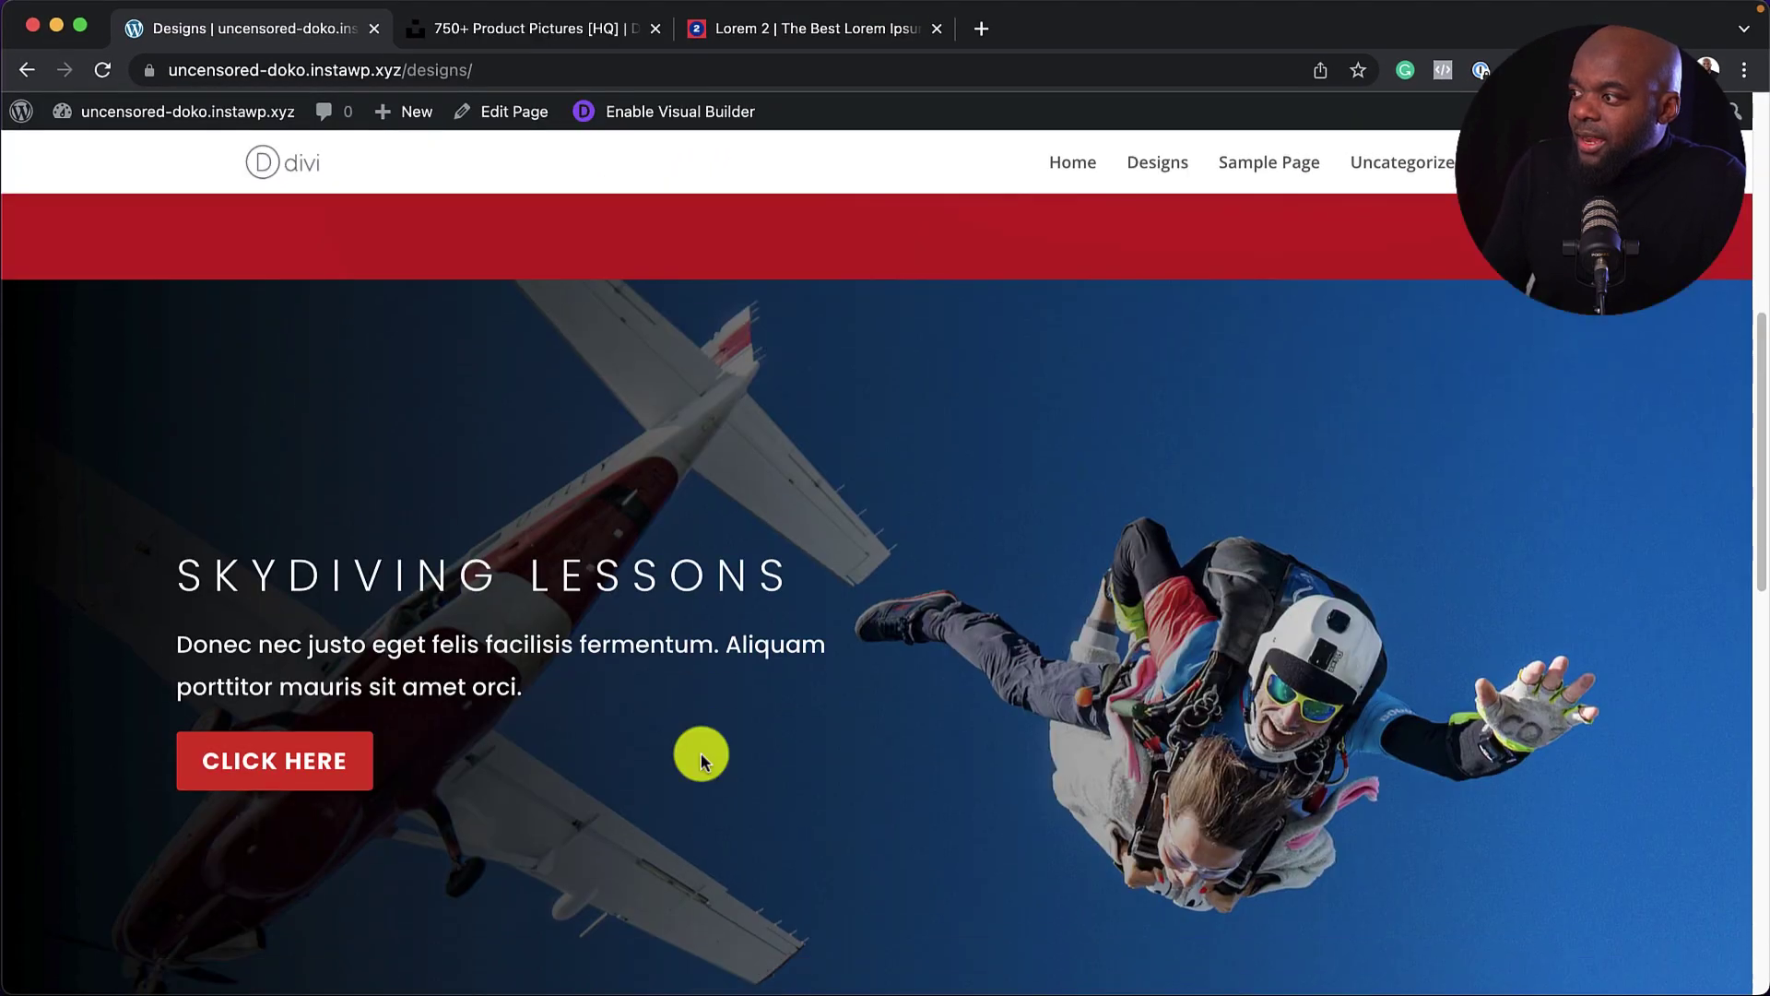
# Step: Review the skydiving header on the published page and switch to Unsplash to browse the product photos
pyautogui.scroll(-1, 701, 753)
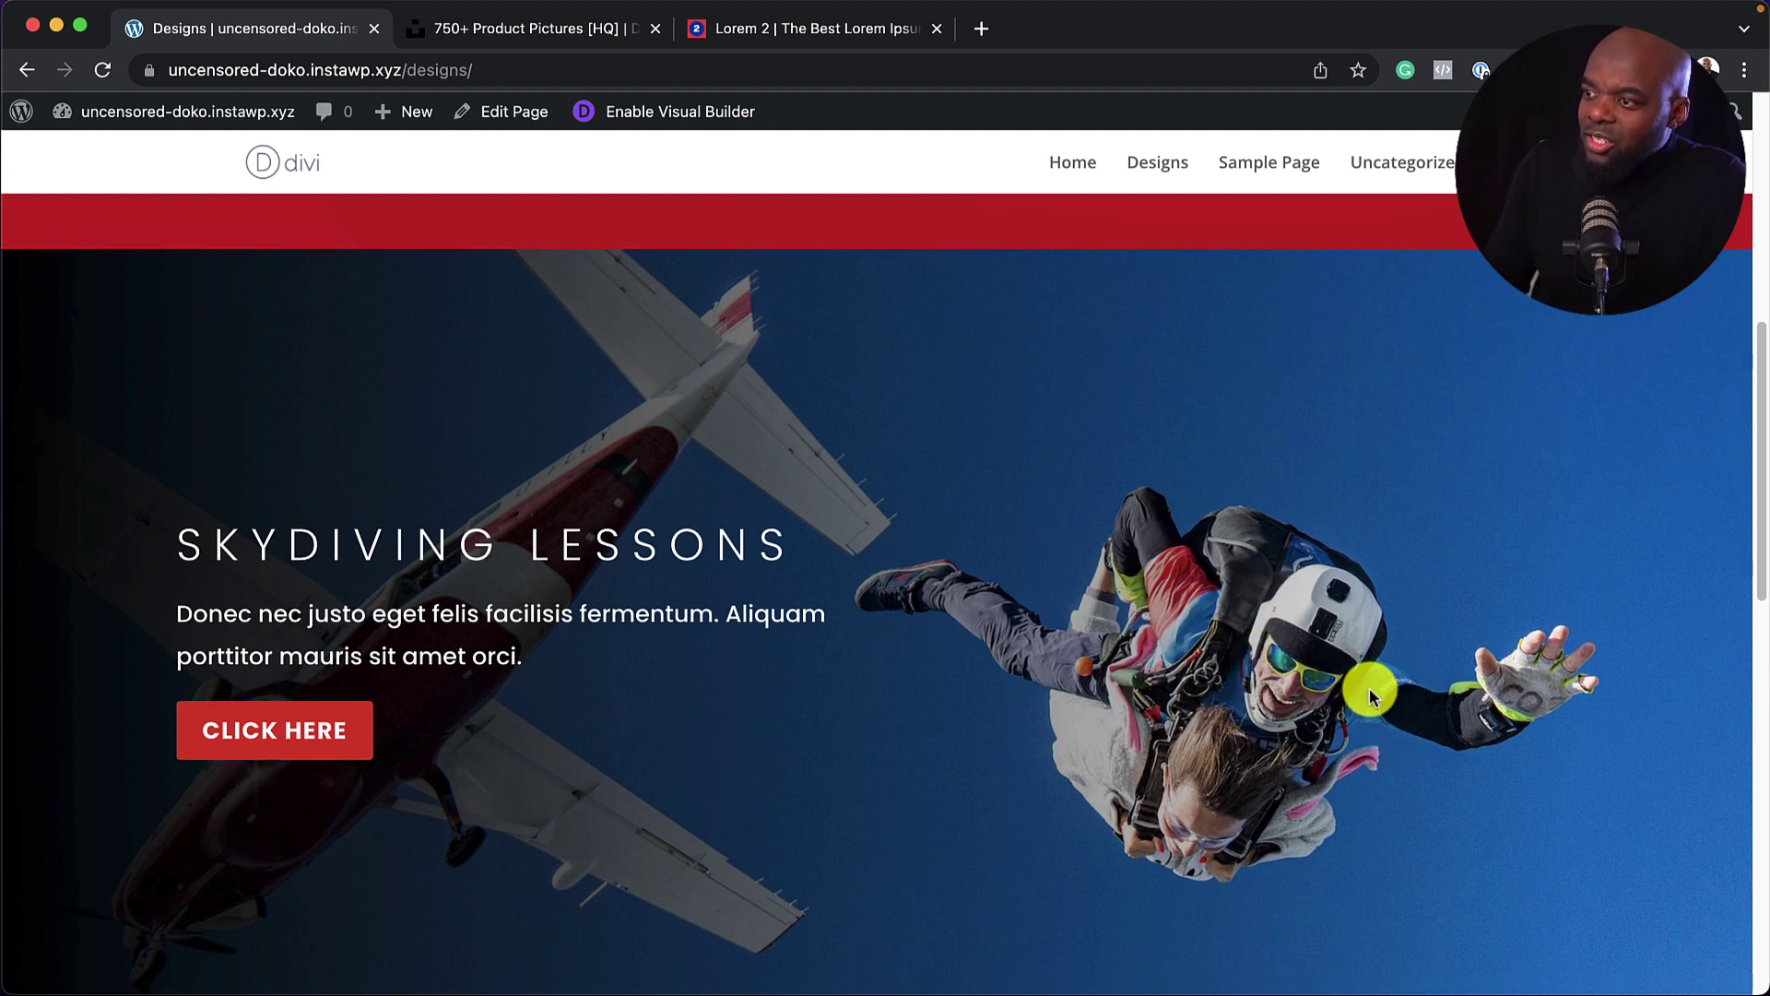
pyautogui.scroll(-2, 1369, 688)
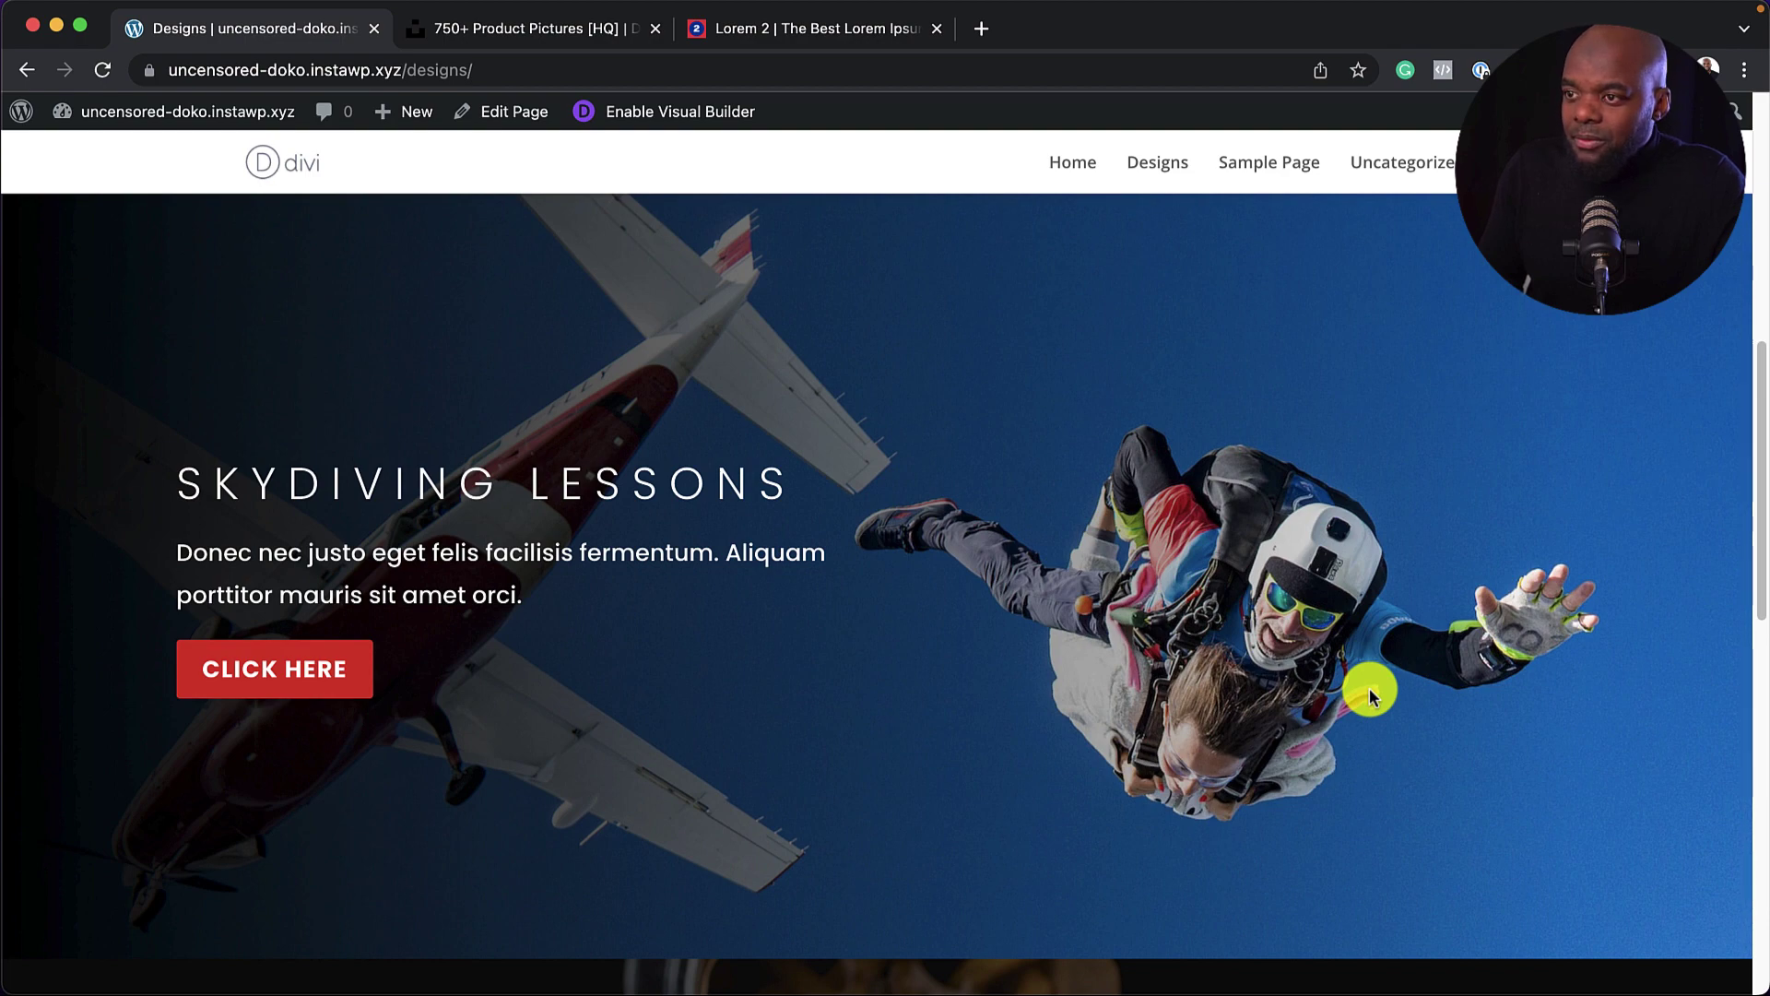
pyautogui.hotkey('ctrl', 'Tab')
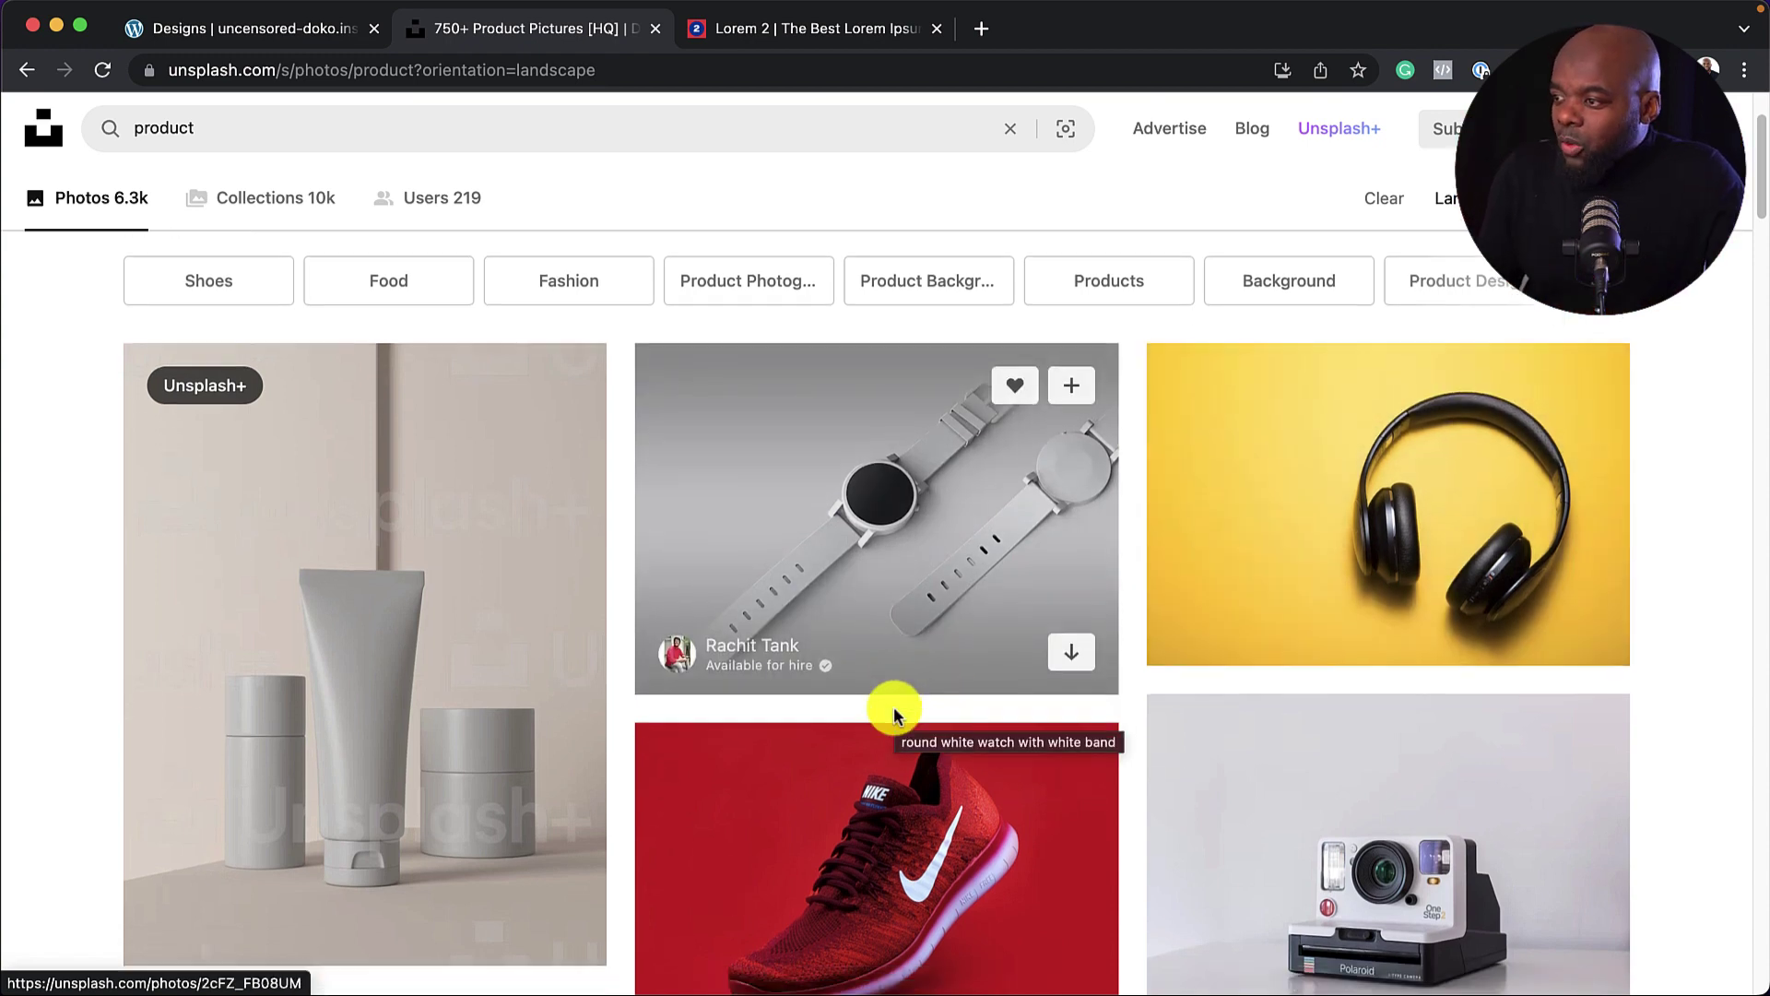
pyautogui.scroll(-3, 893, 706)
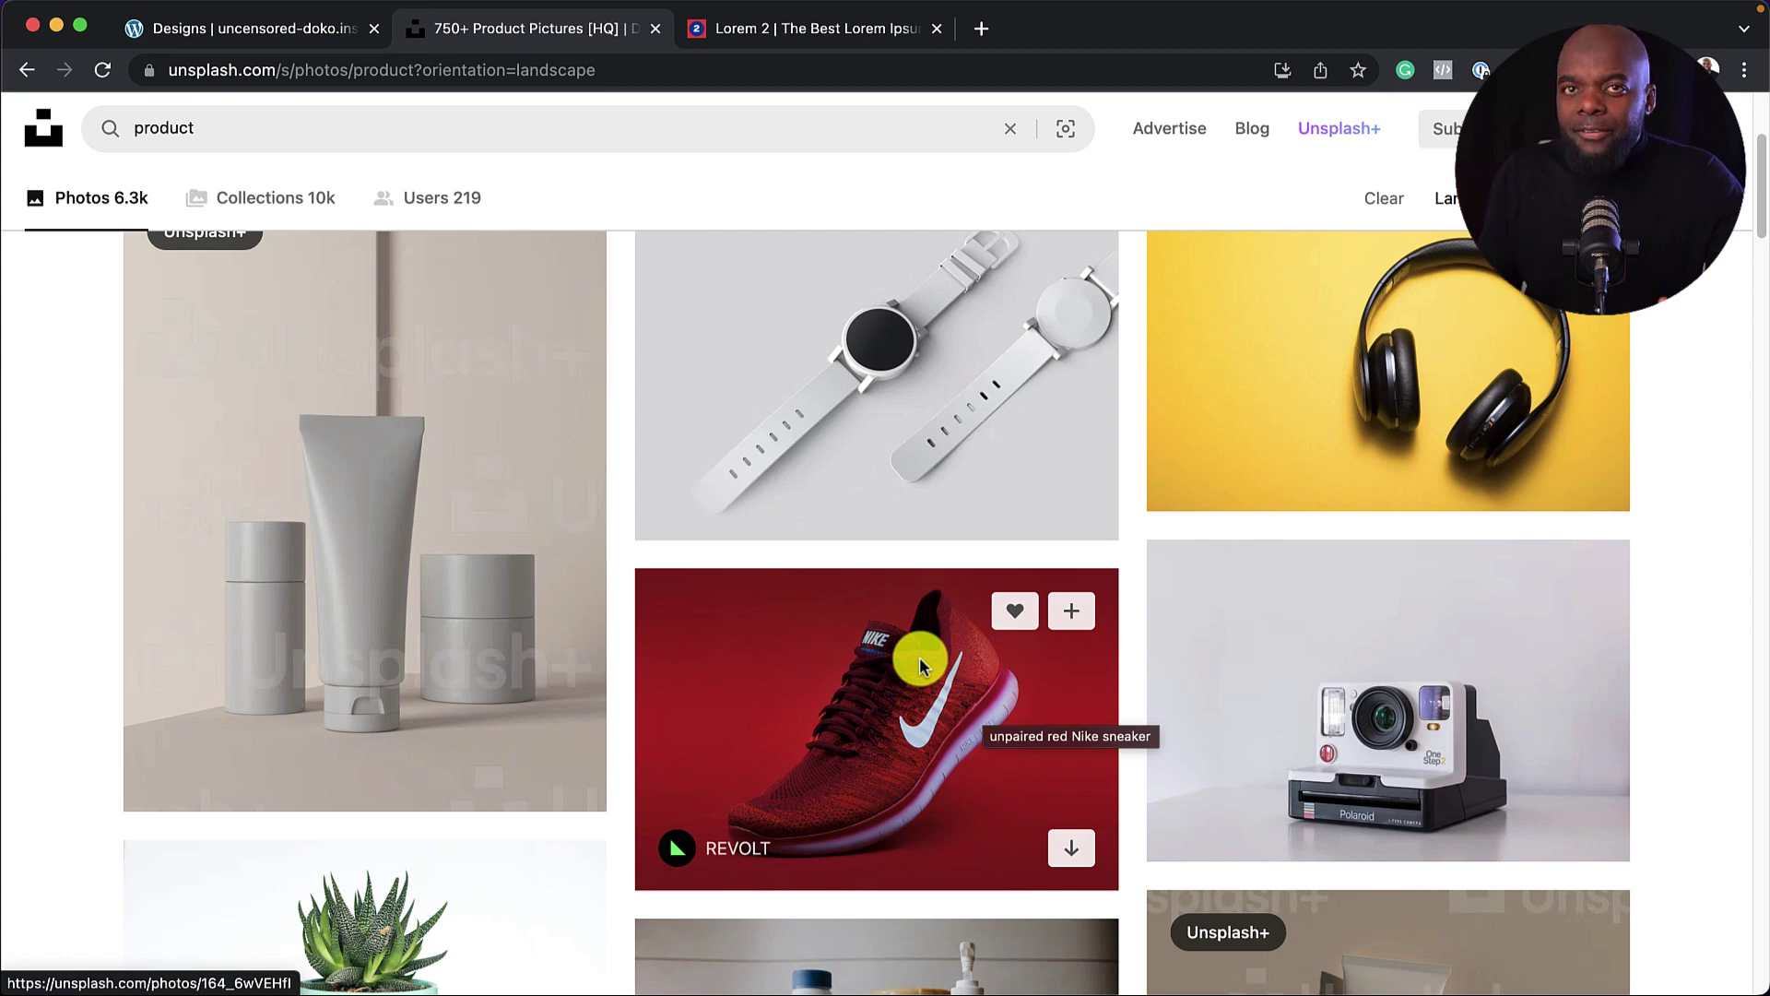
# Step: Switch to Photoshop, collapse the Layers panel to examine the red Nike sneaker artboard, and return to the browser
pyautogui.click(784, 959)
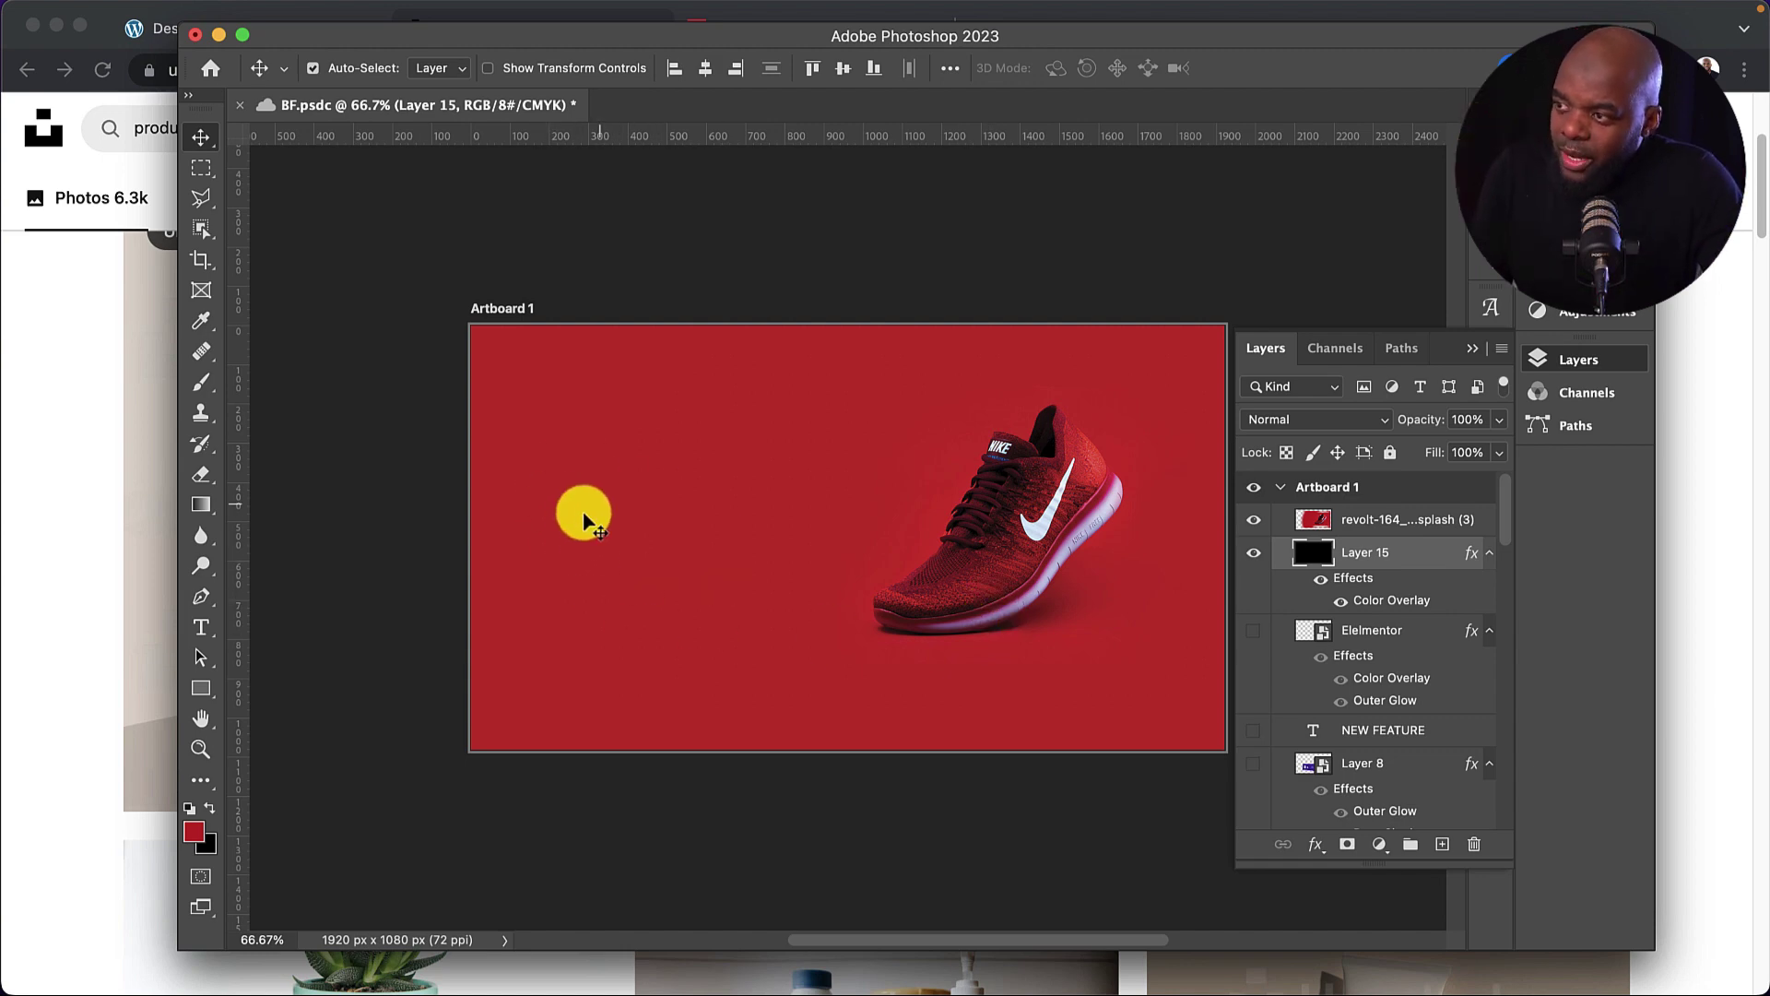
pyautogui.click(1469, 350)
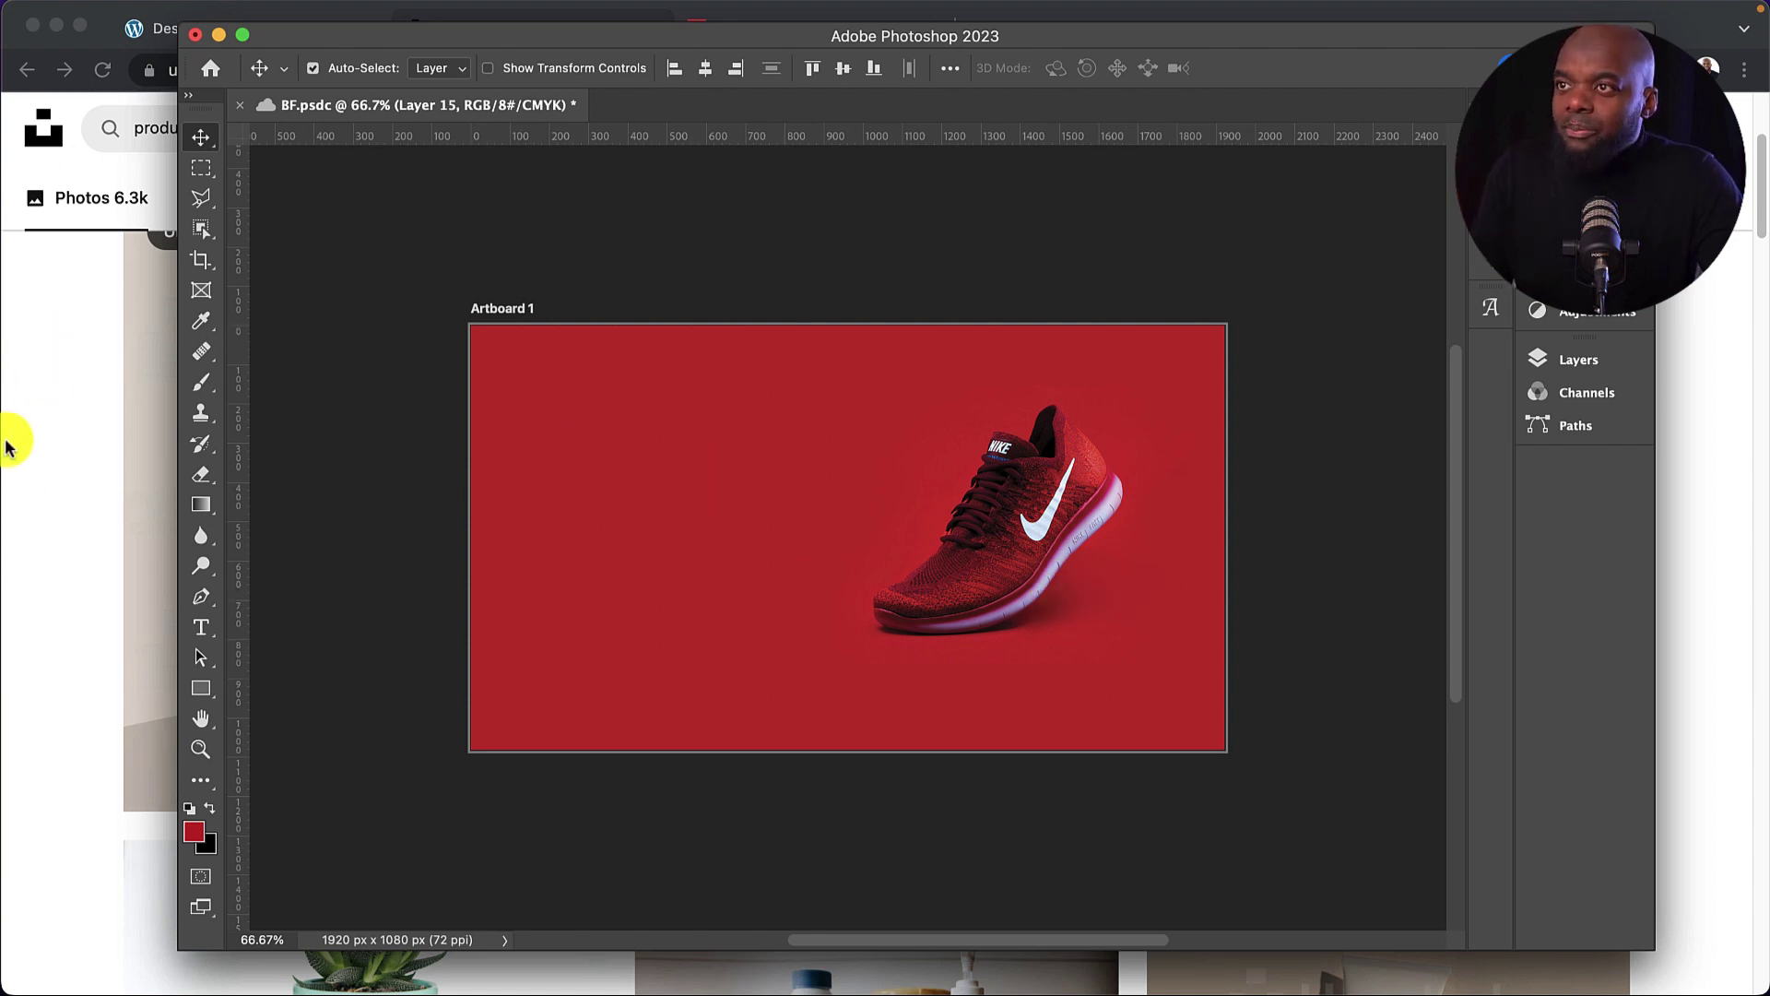
pyautogui.click(34, 398)
# Step: Return to the Divi Designs page and duplicate the skydiving header section
pyautogui.click(240, 27)
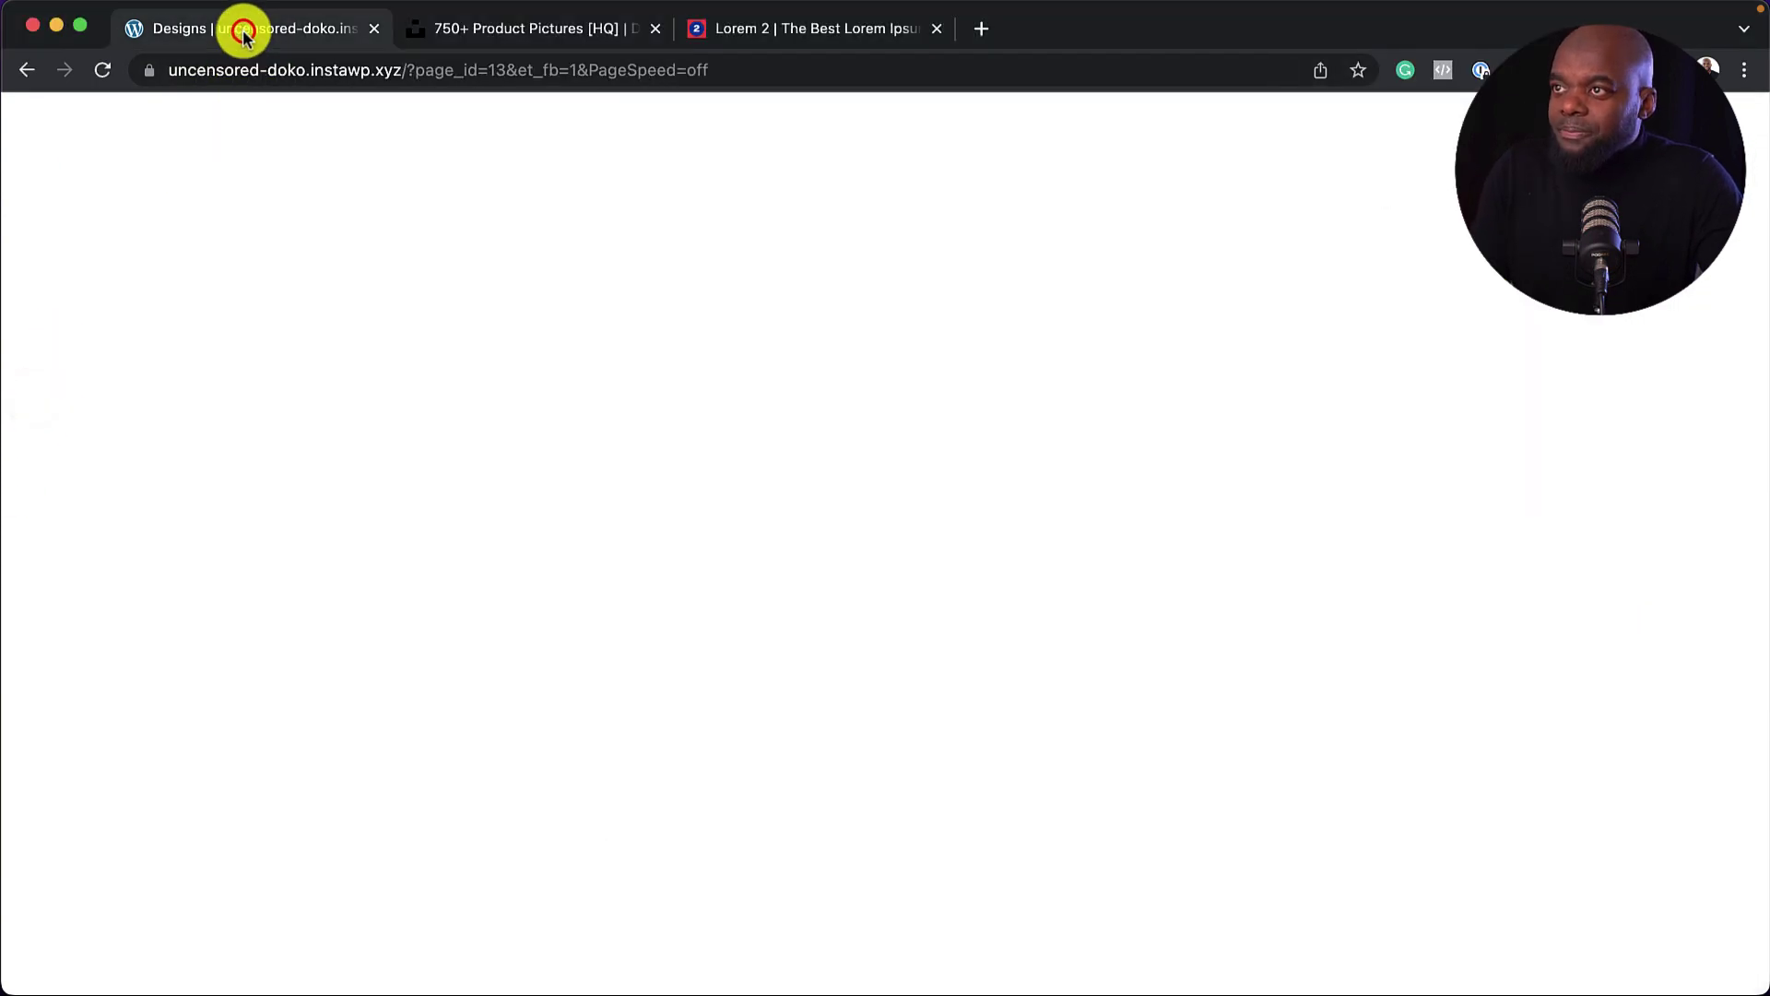
pyautogui.moveTo(323, 365)
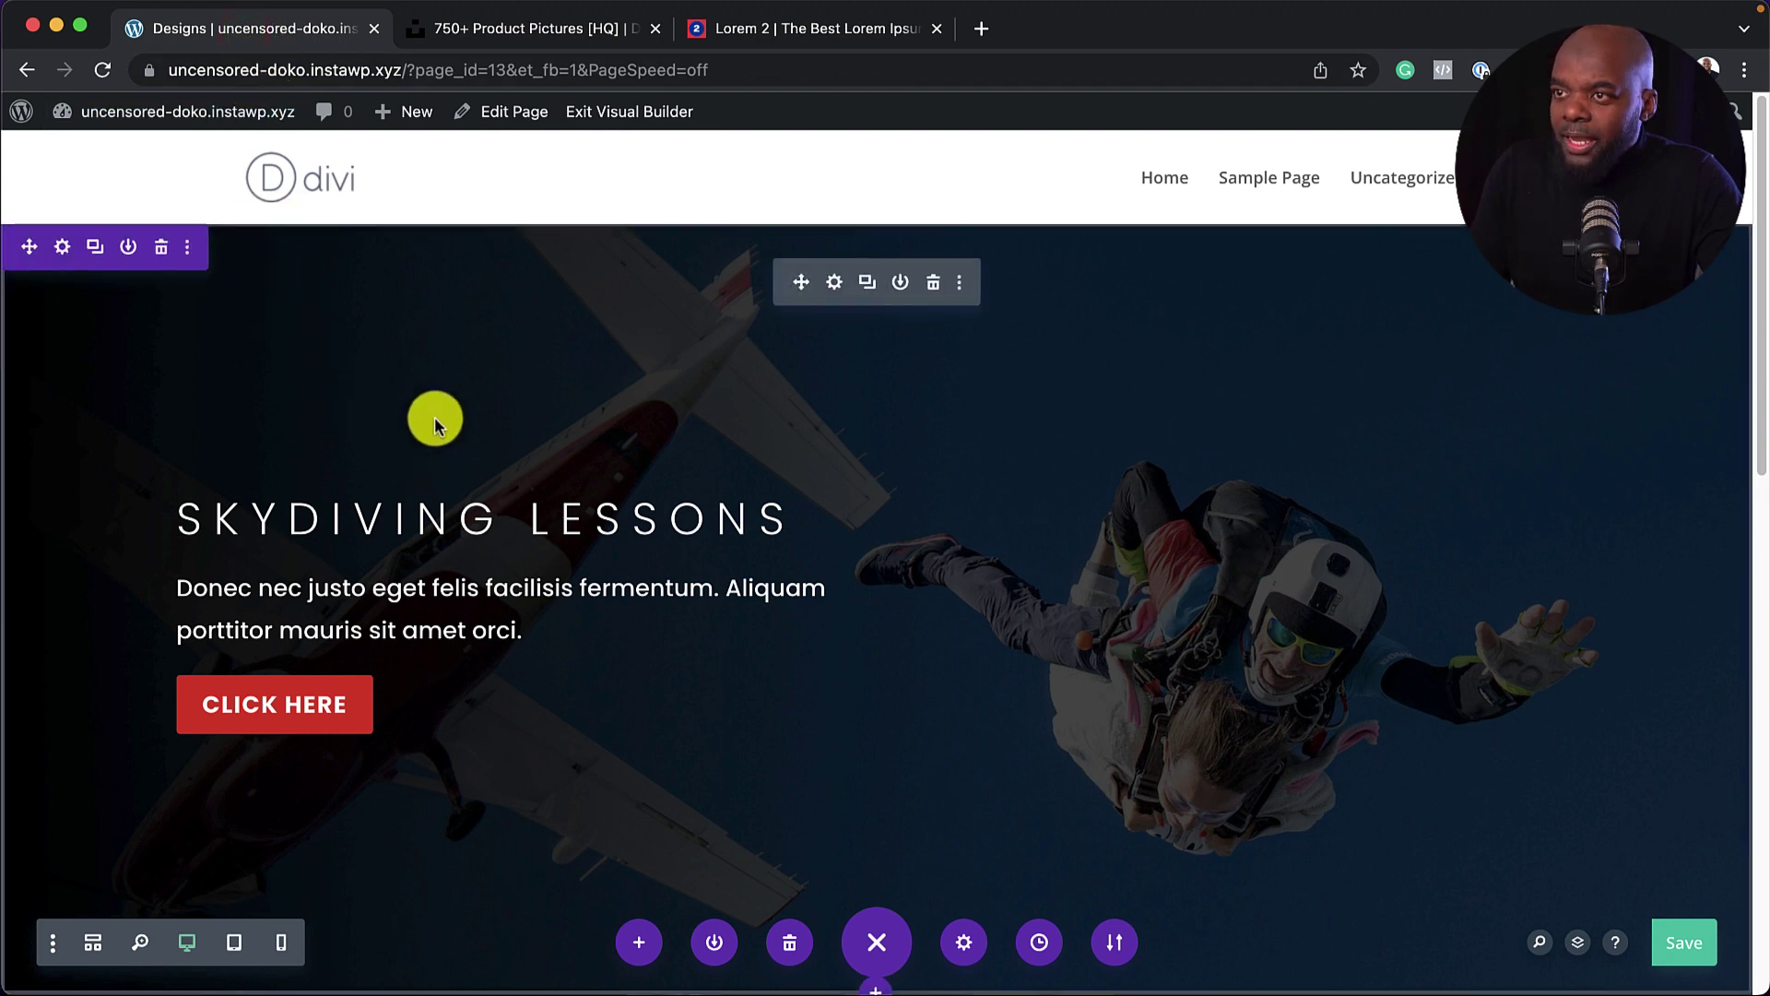
pyautogui.click(93, 247)
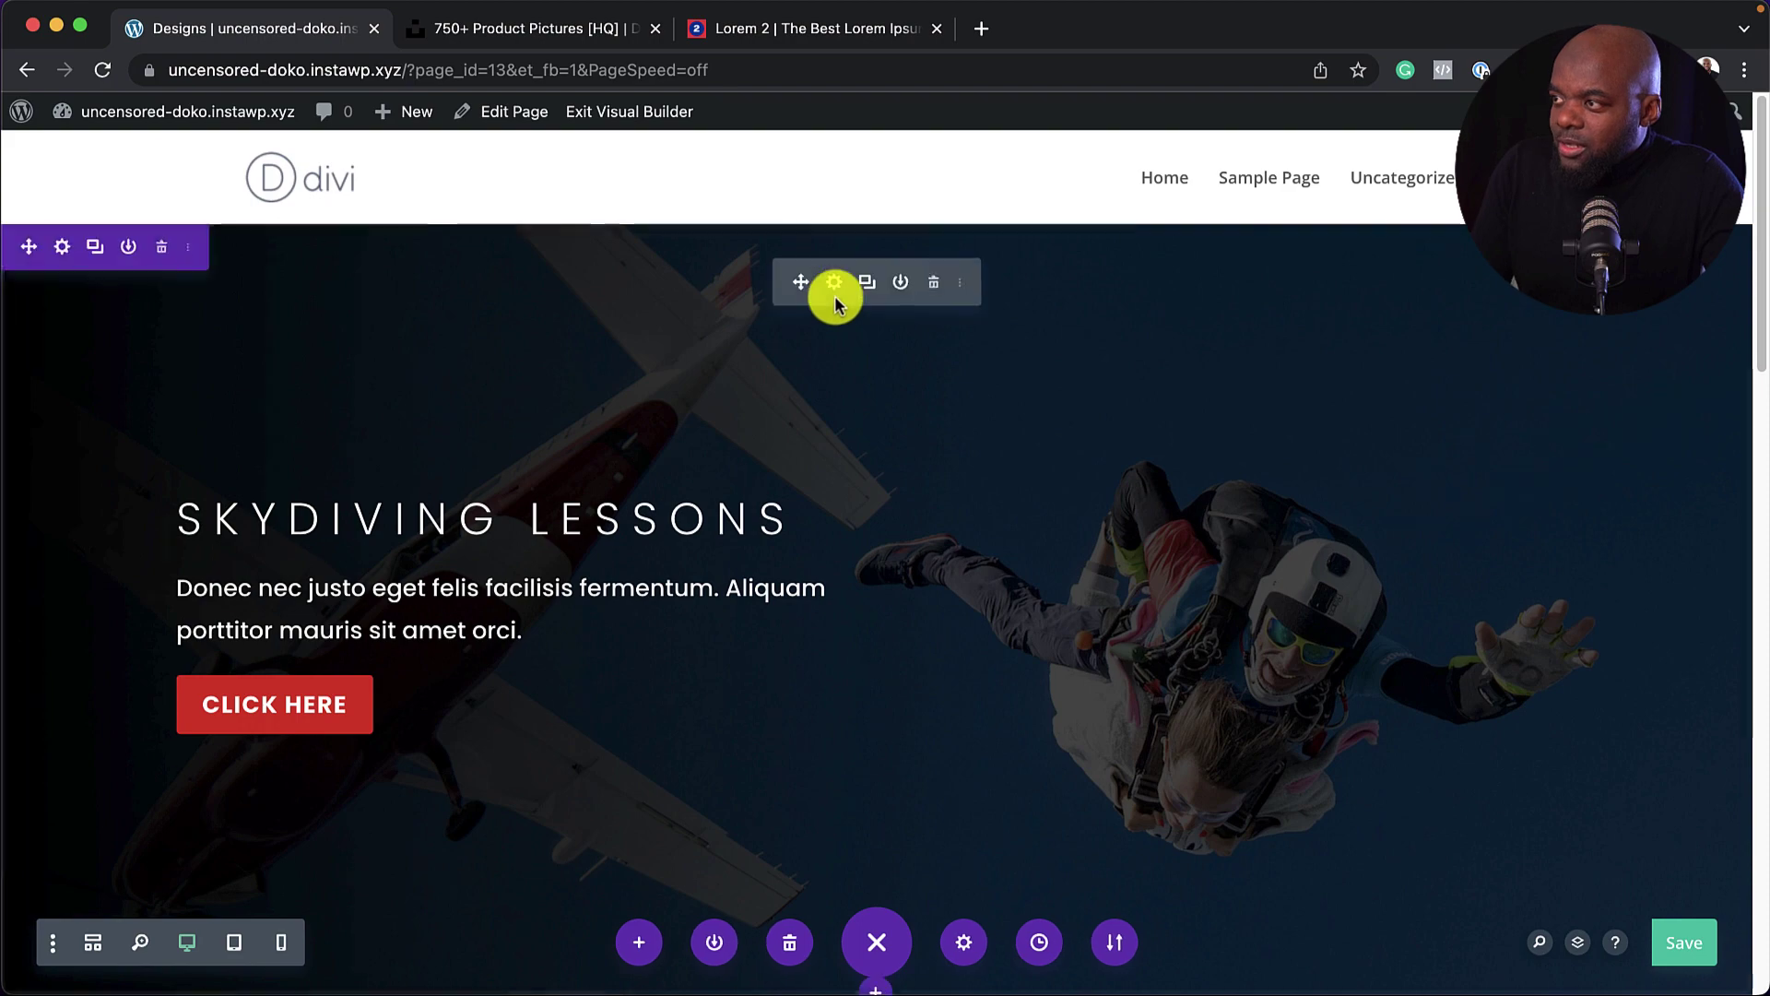
# Step: Open the first skydiving header's background settings and remove its skydiving background image
pyautogui.click(836, 284)
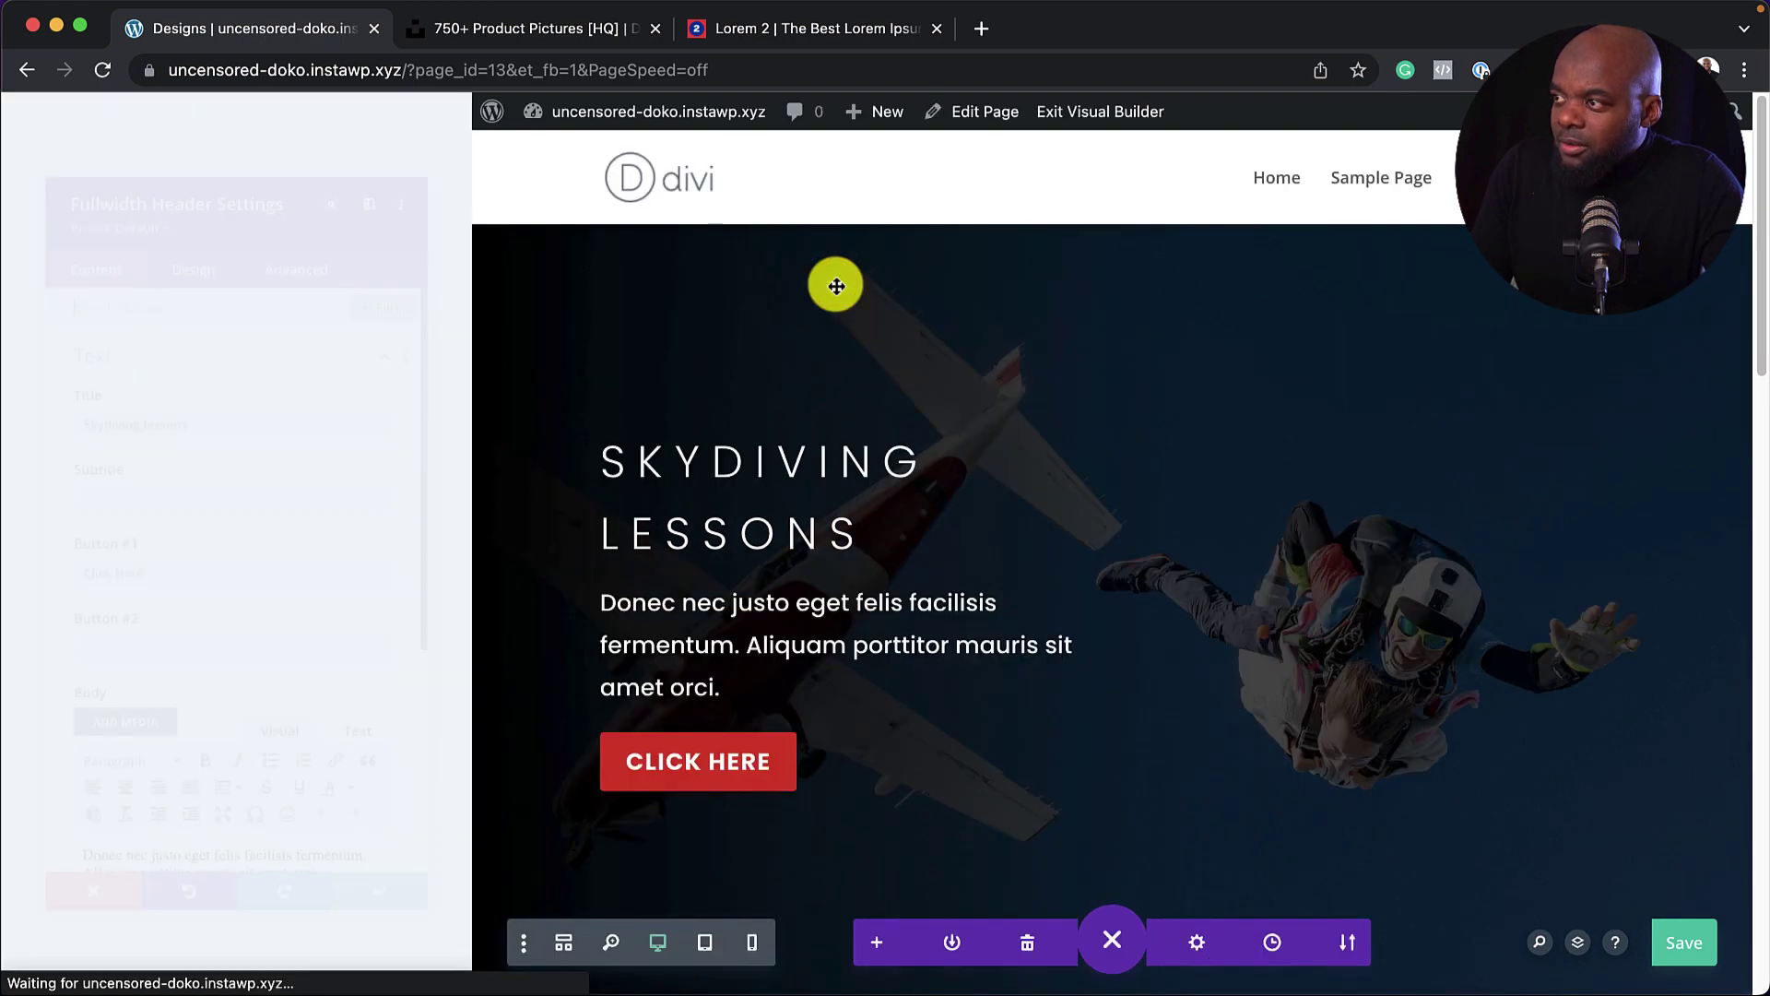
pyautogui.scroll(-4, 194, 706)
pyautogui.scroll(-2, 200, 709)
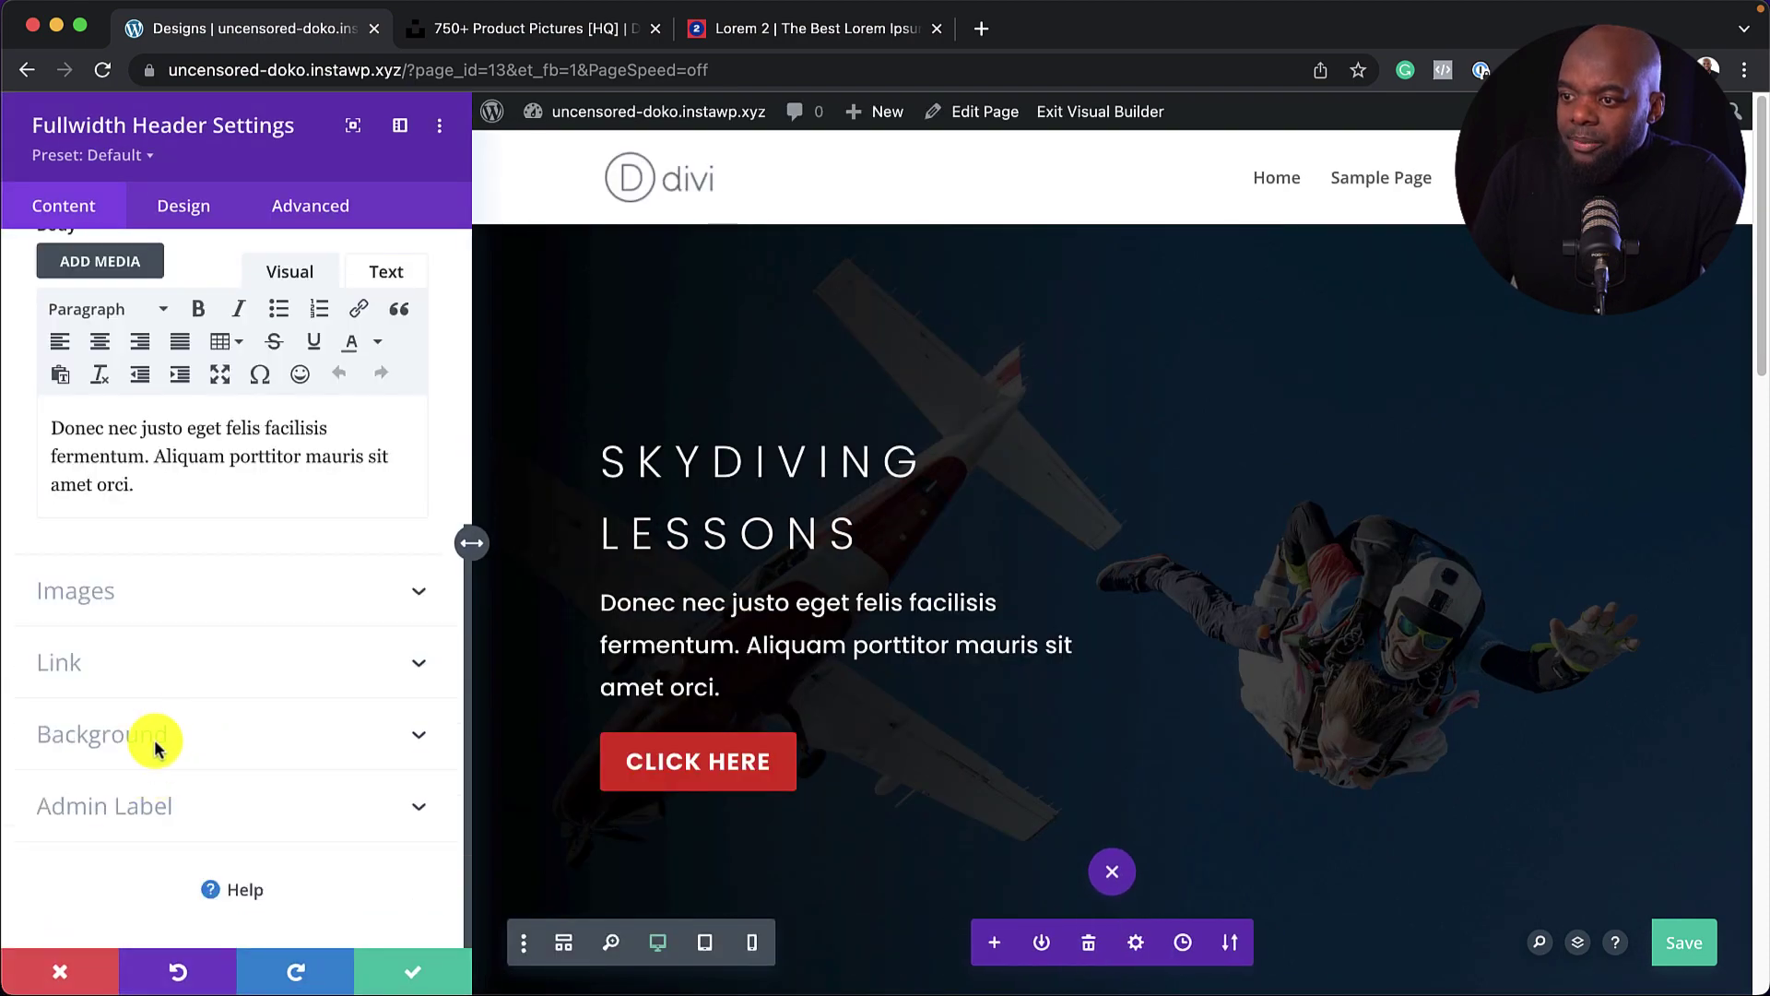
pyautogui.click(155, 743)
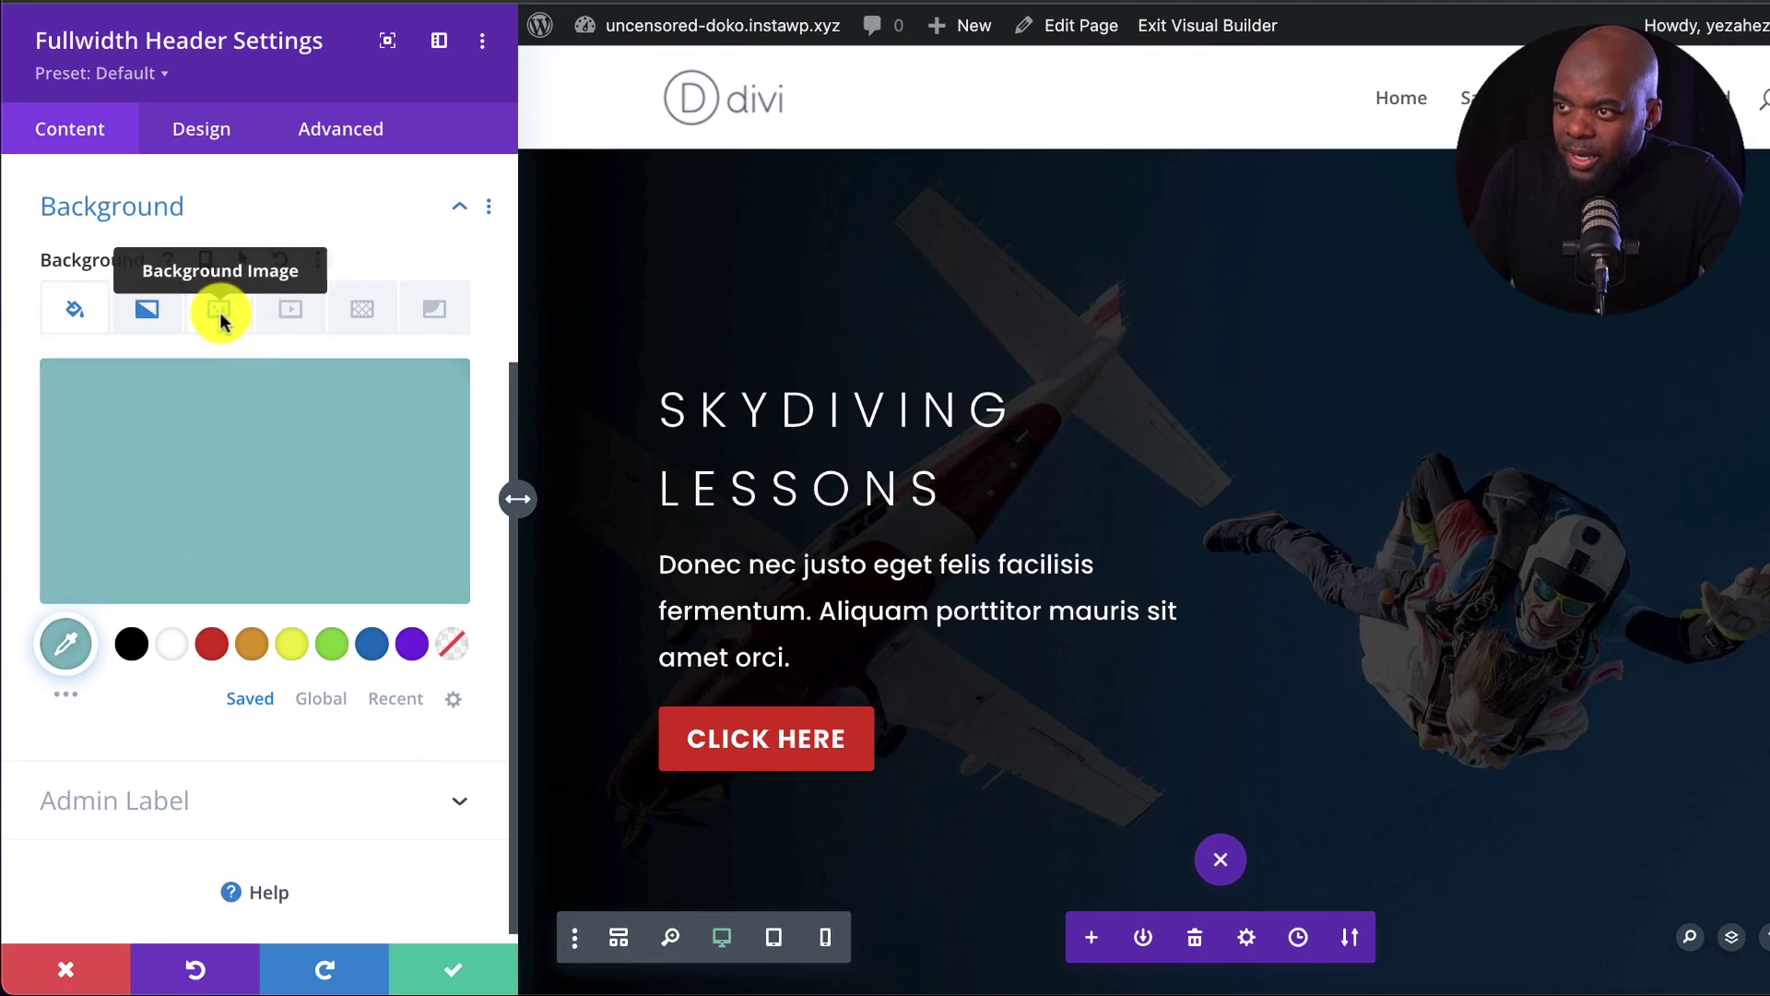
pyautogui.click(200, 373)
pyautogui.moveTo(296, 467)
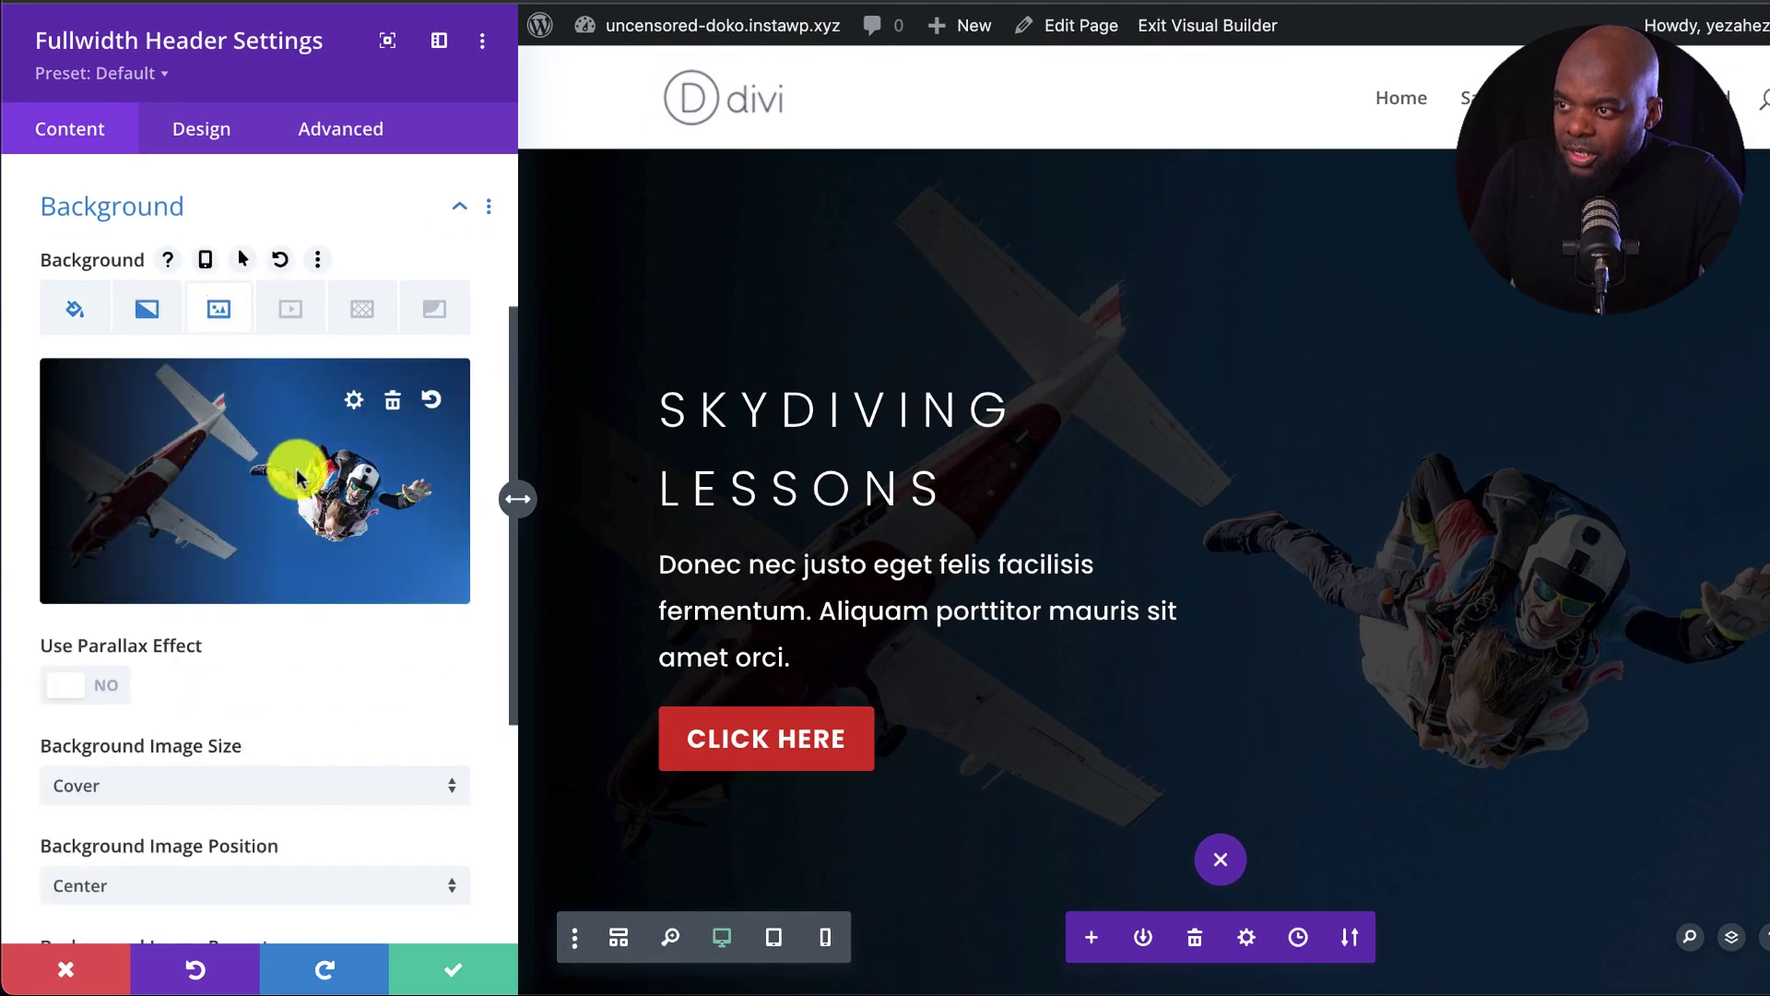
pyautogui.click(397, 403)
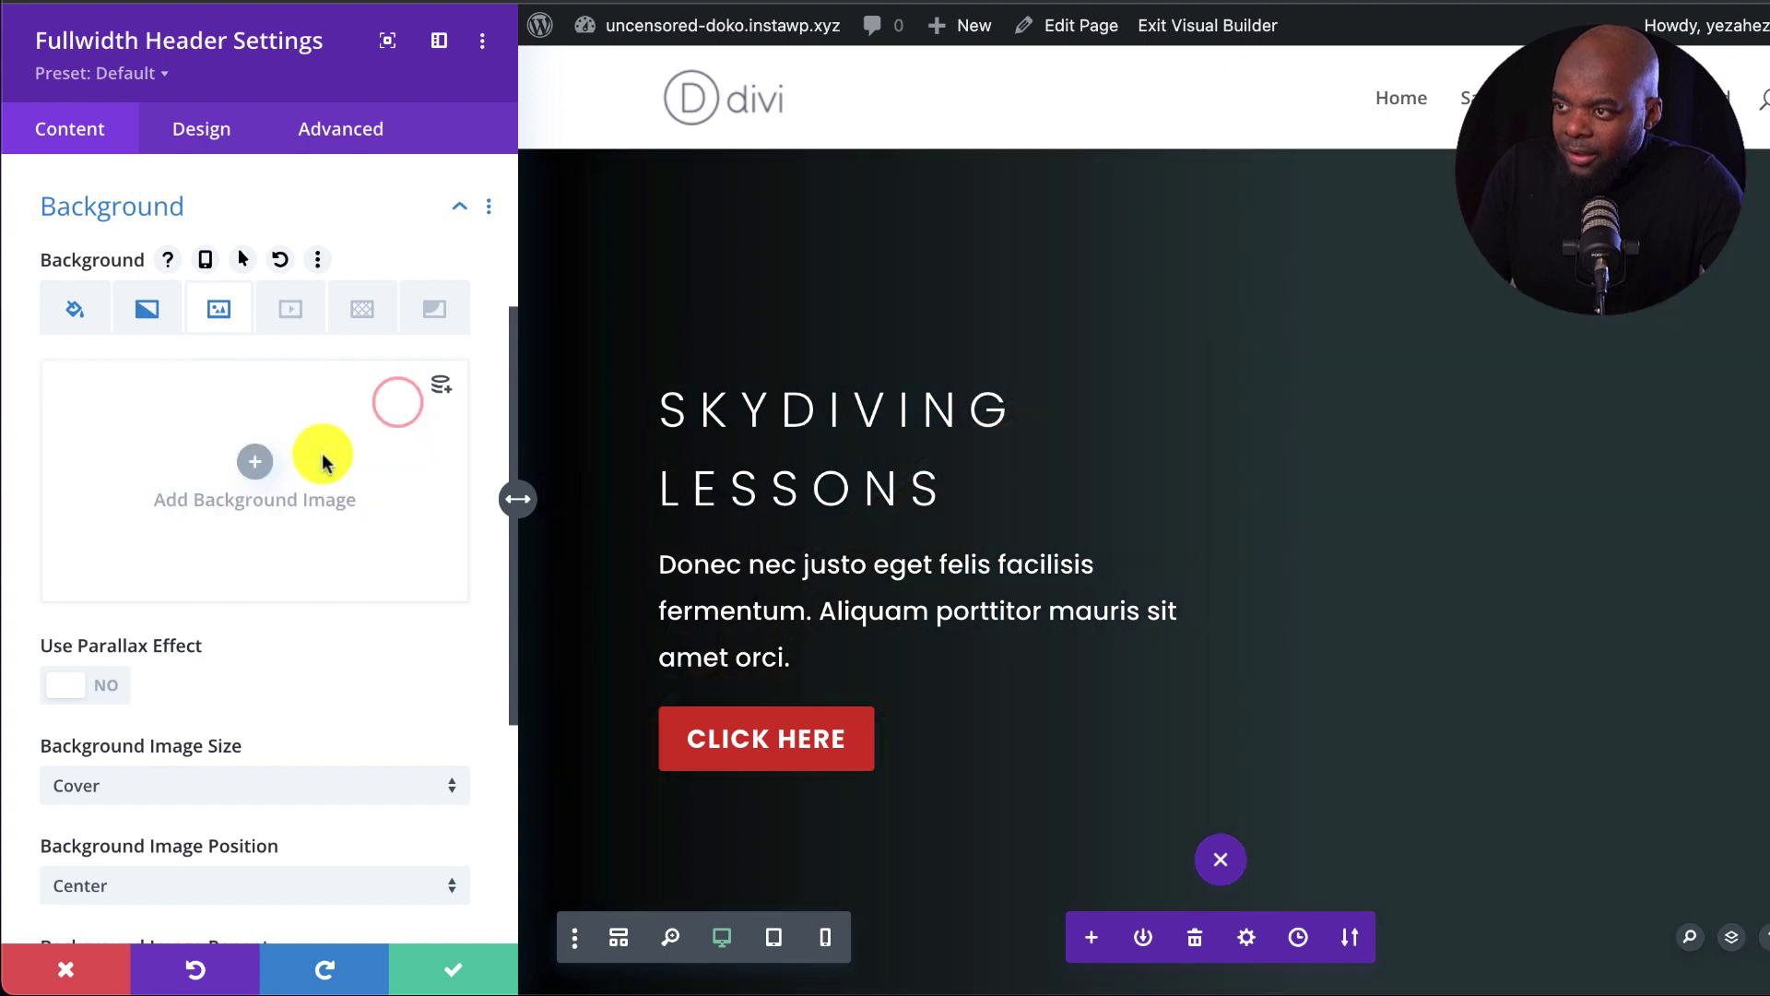
# Step: Upload ggBF.jpg and set it as the header's background image
pyautogui.click(258, 468)
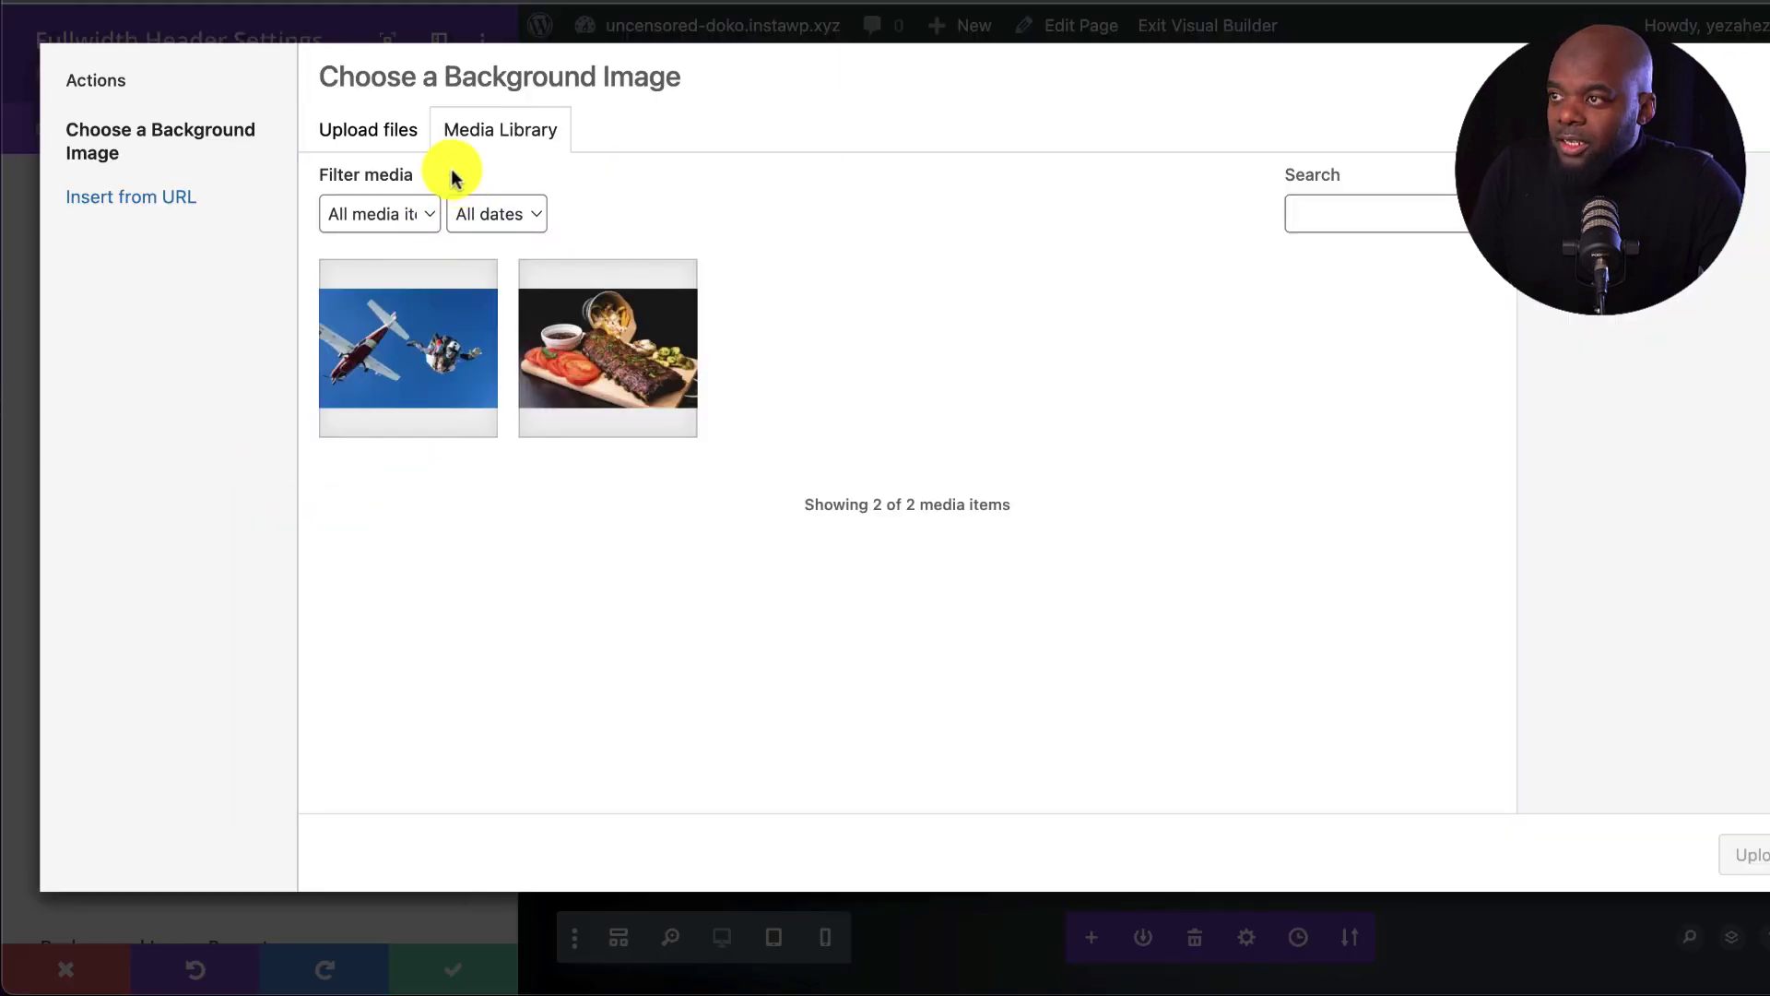
pyautogui.click(383, 135)
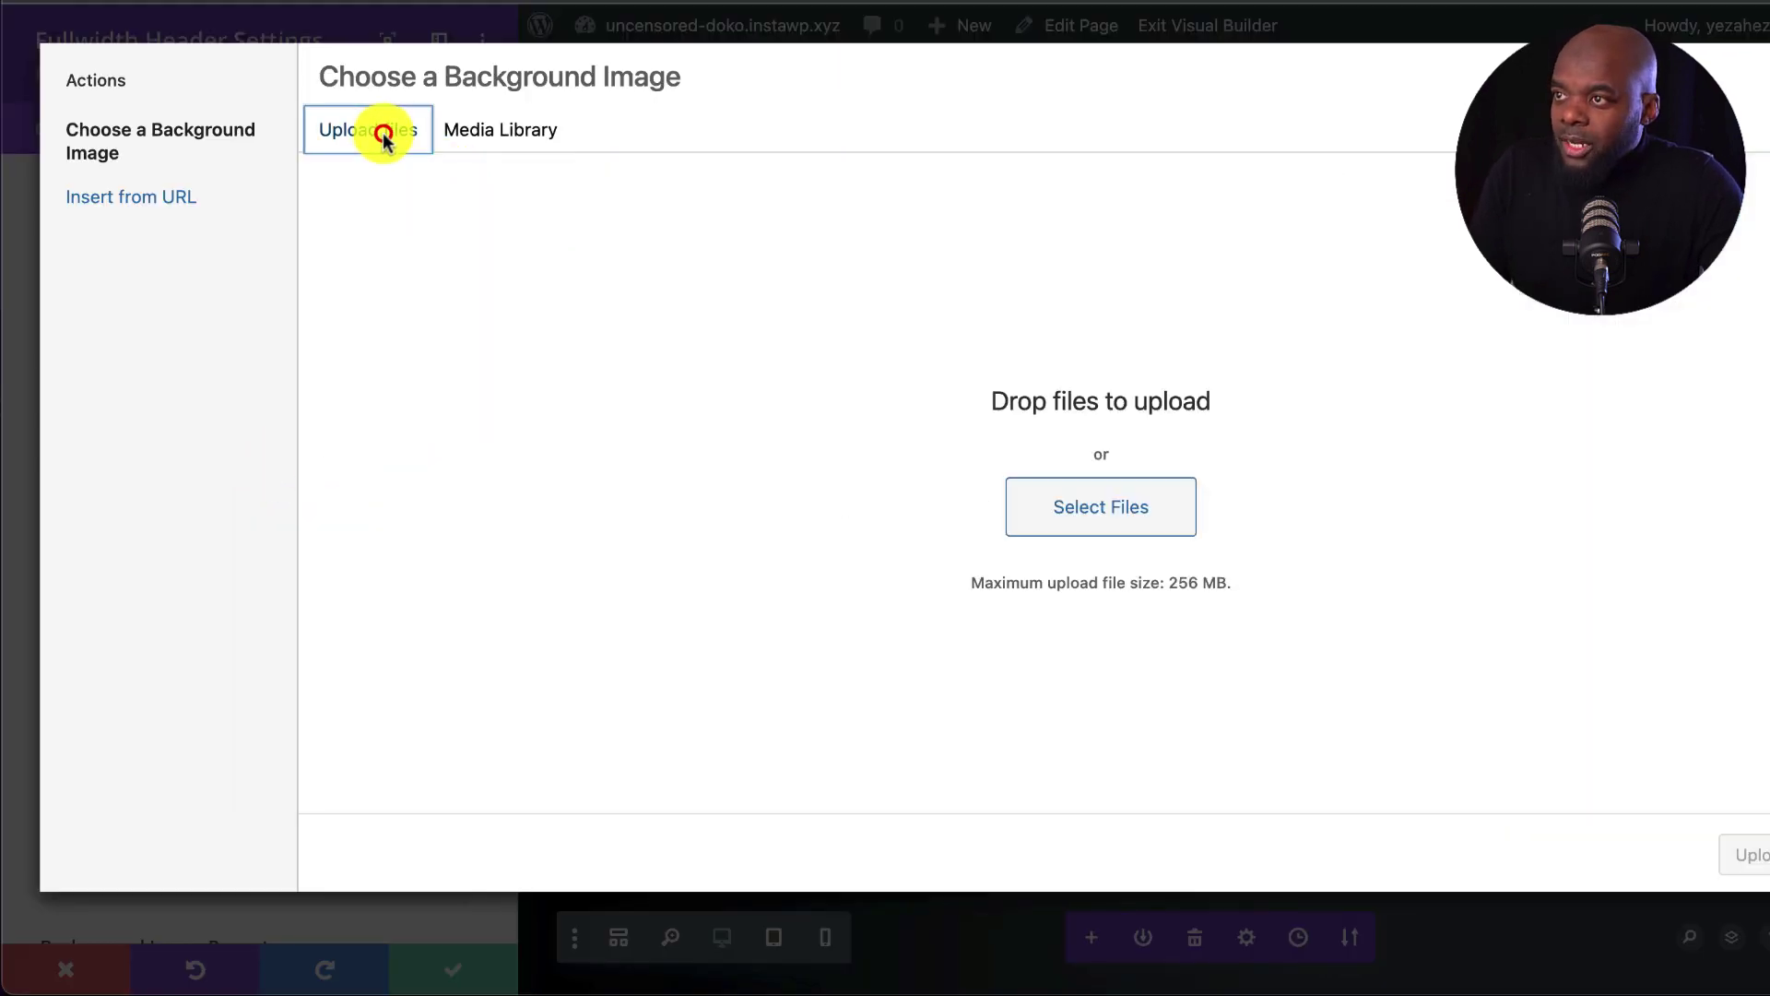
pyautogui.click(1080, 514)
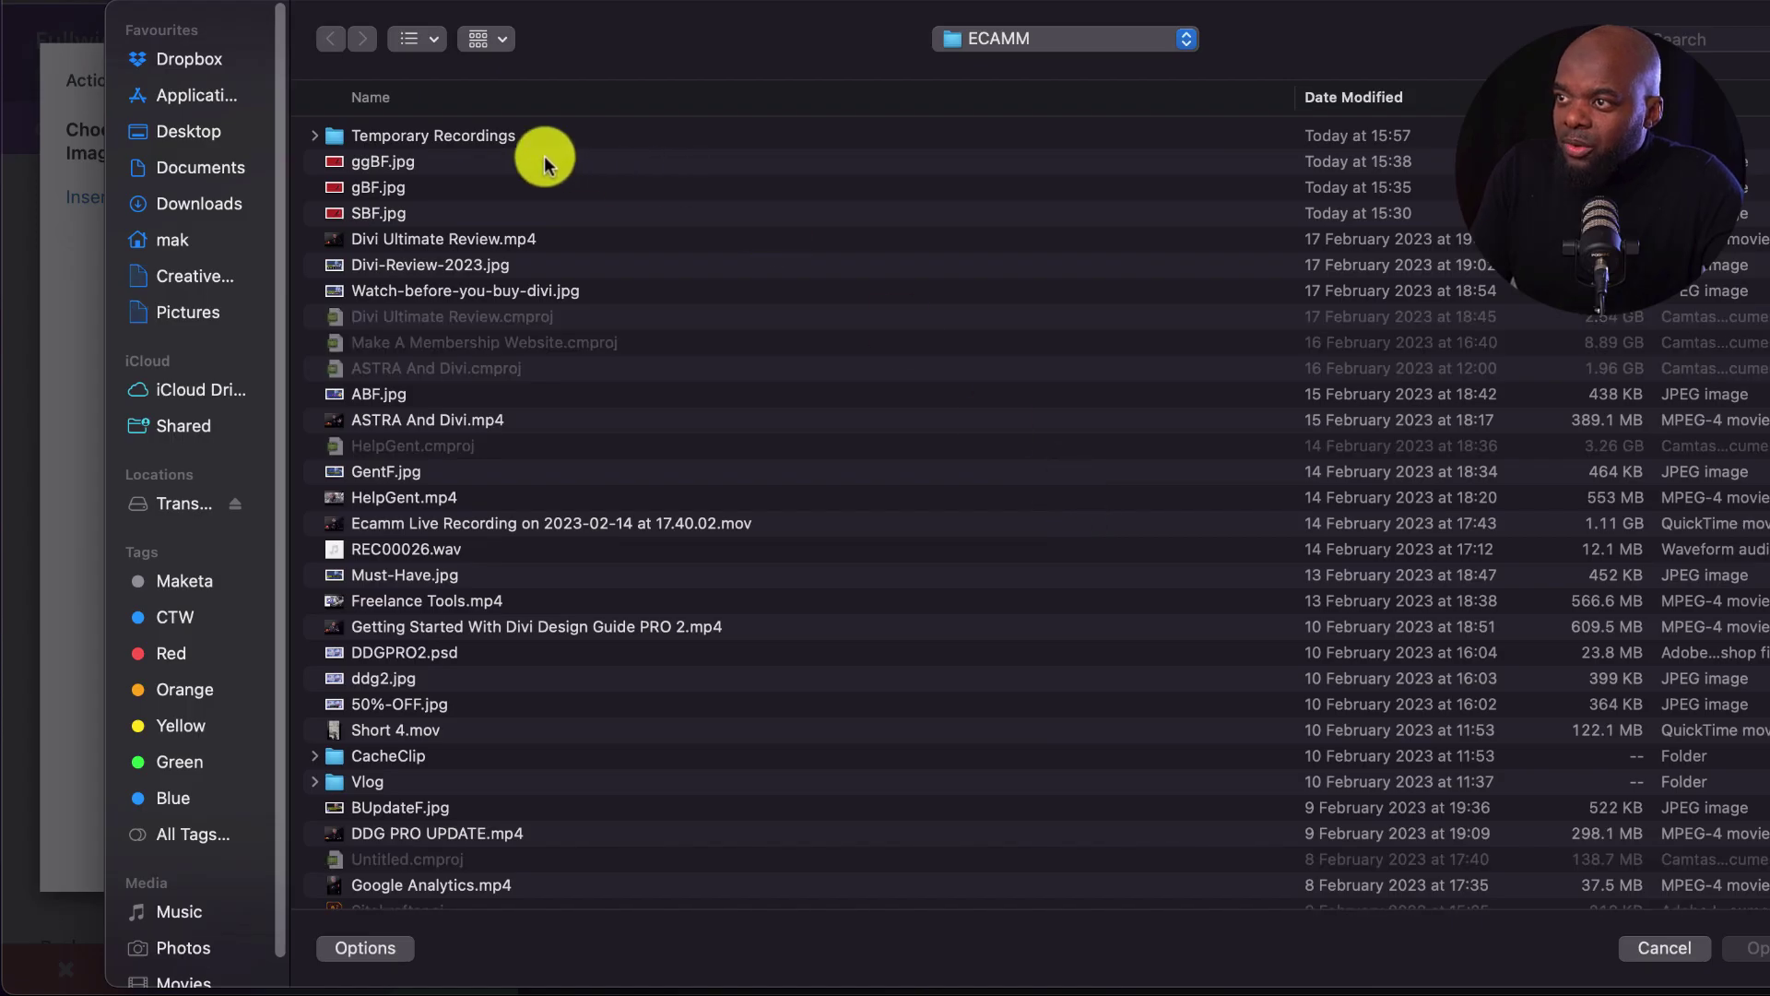
pyautogui.doubleClick(529, 159)
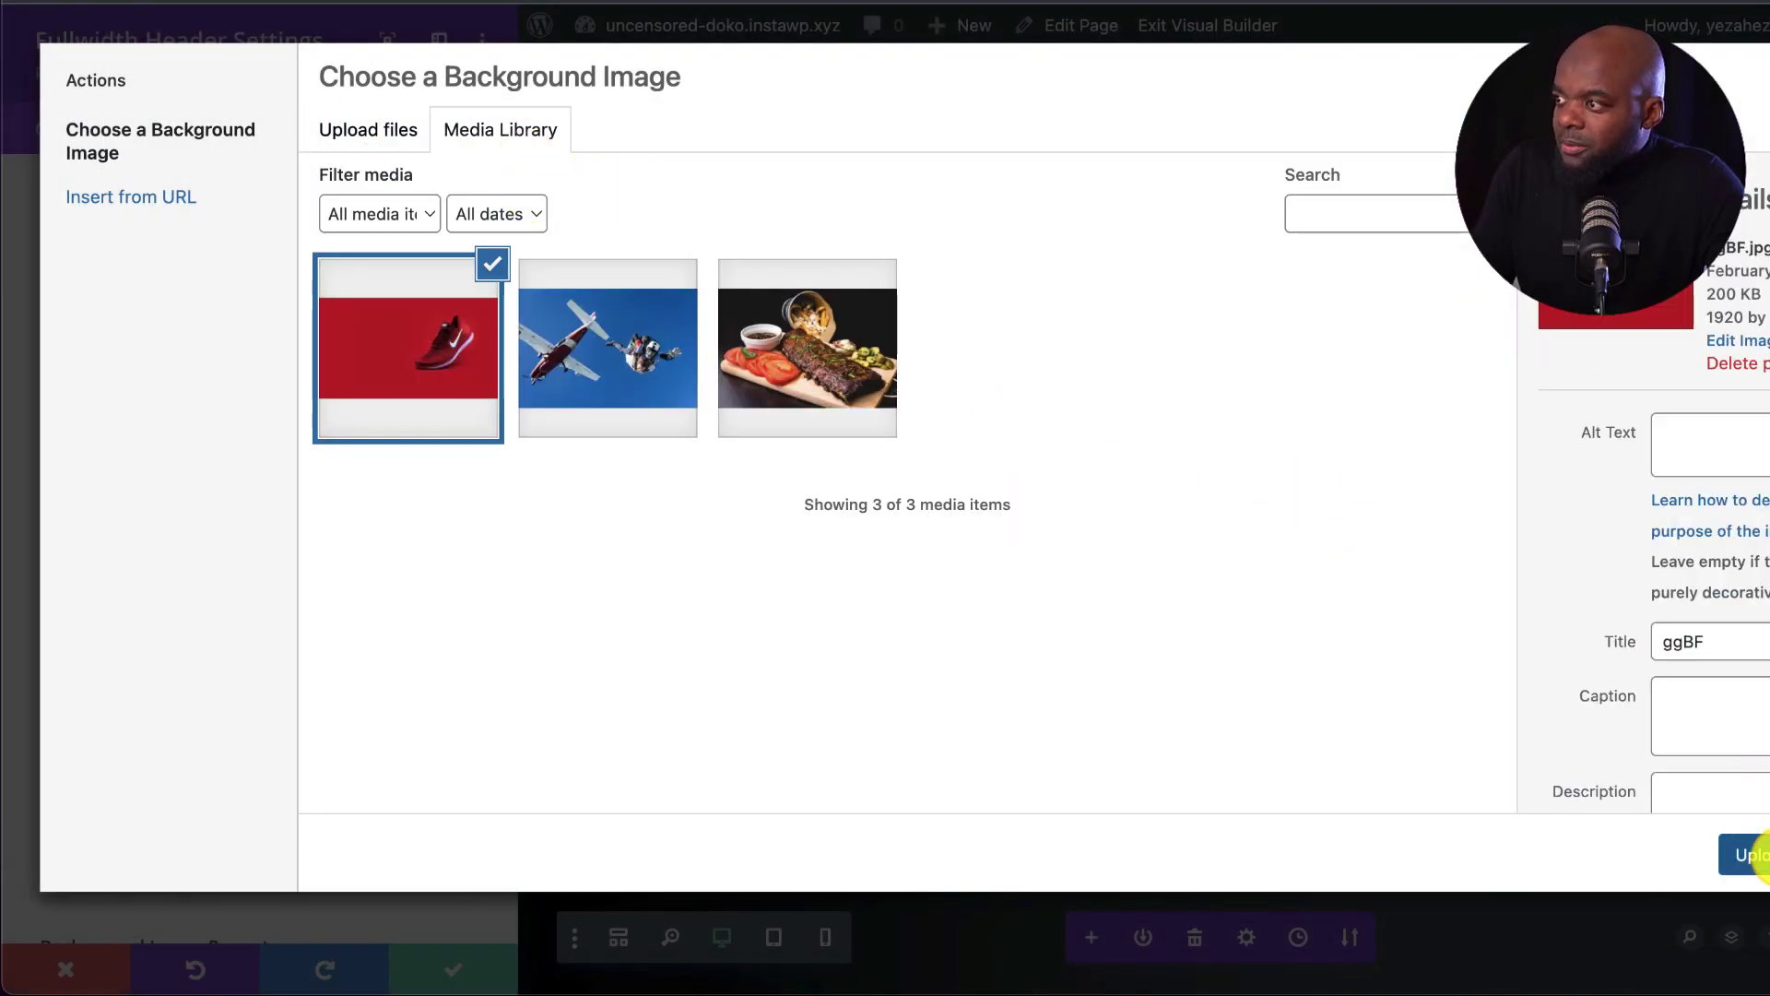
pyautogui.click(1751, 855)
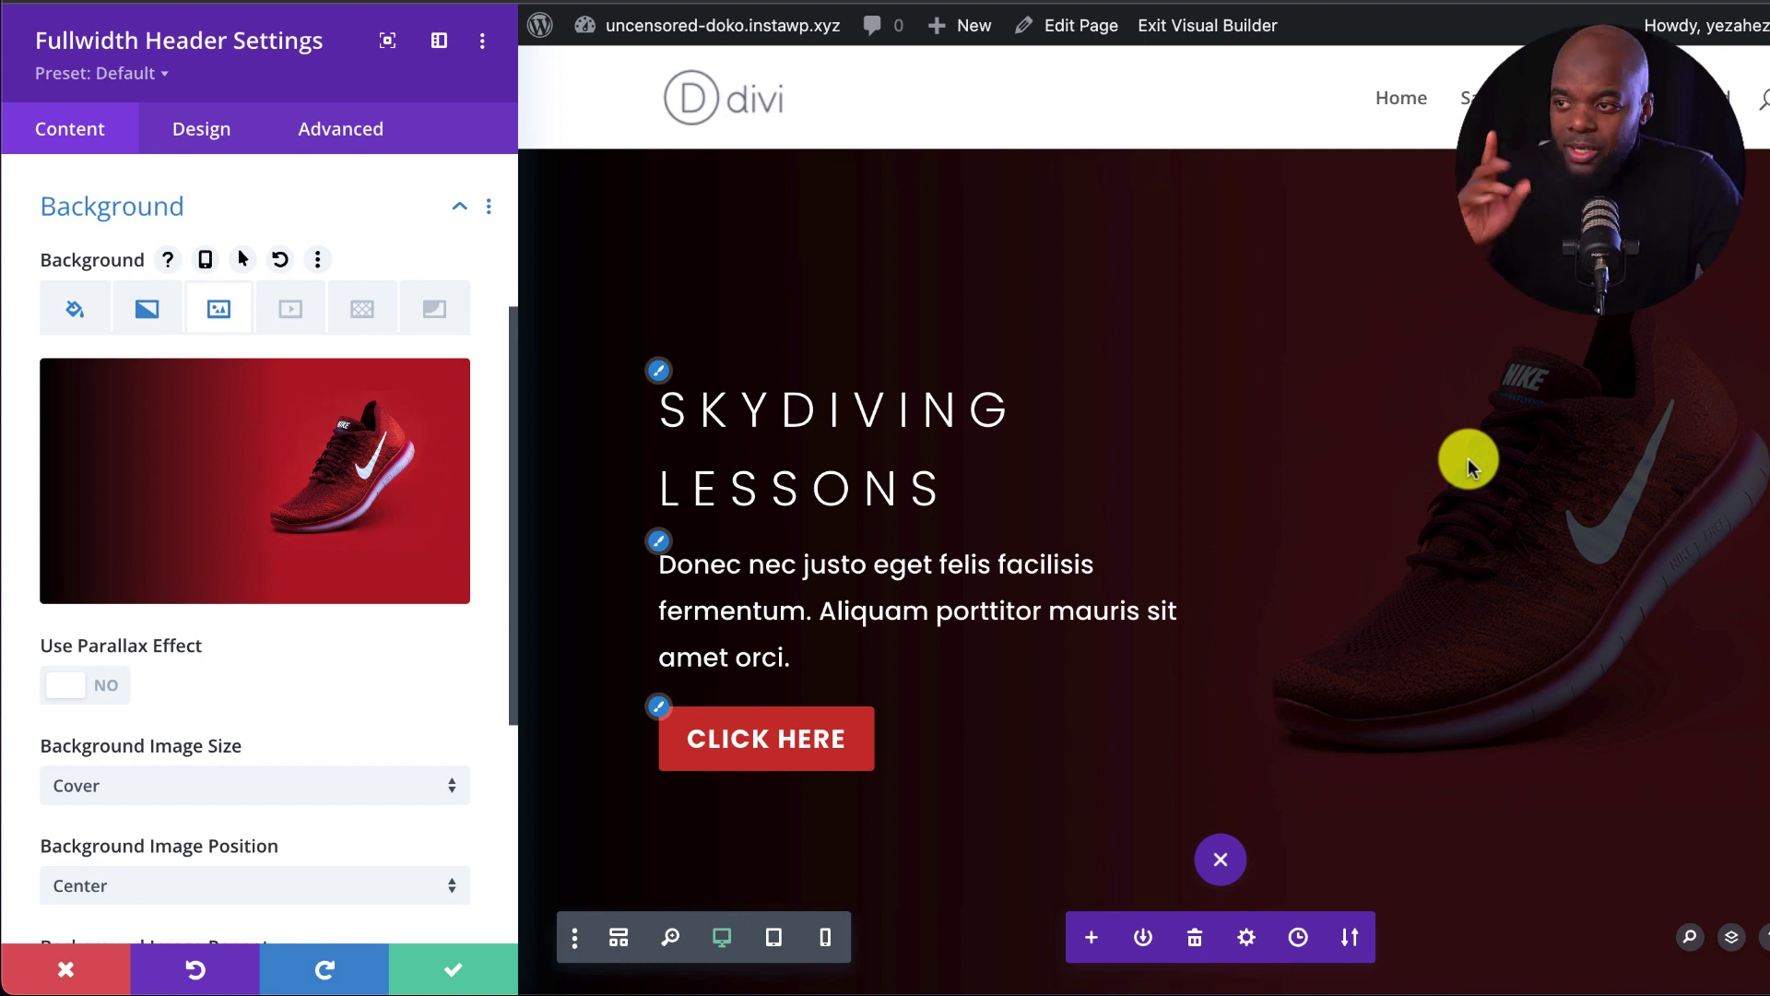
# Step: Delete the background gradient from the sneaker header
pyautogui.scroll(-3, 262, 671)
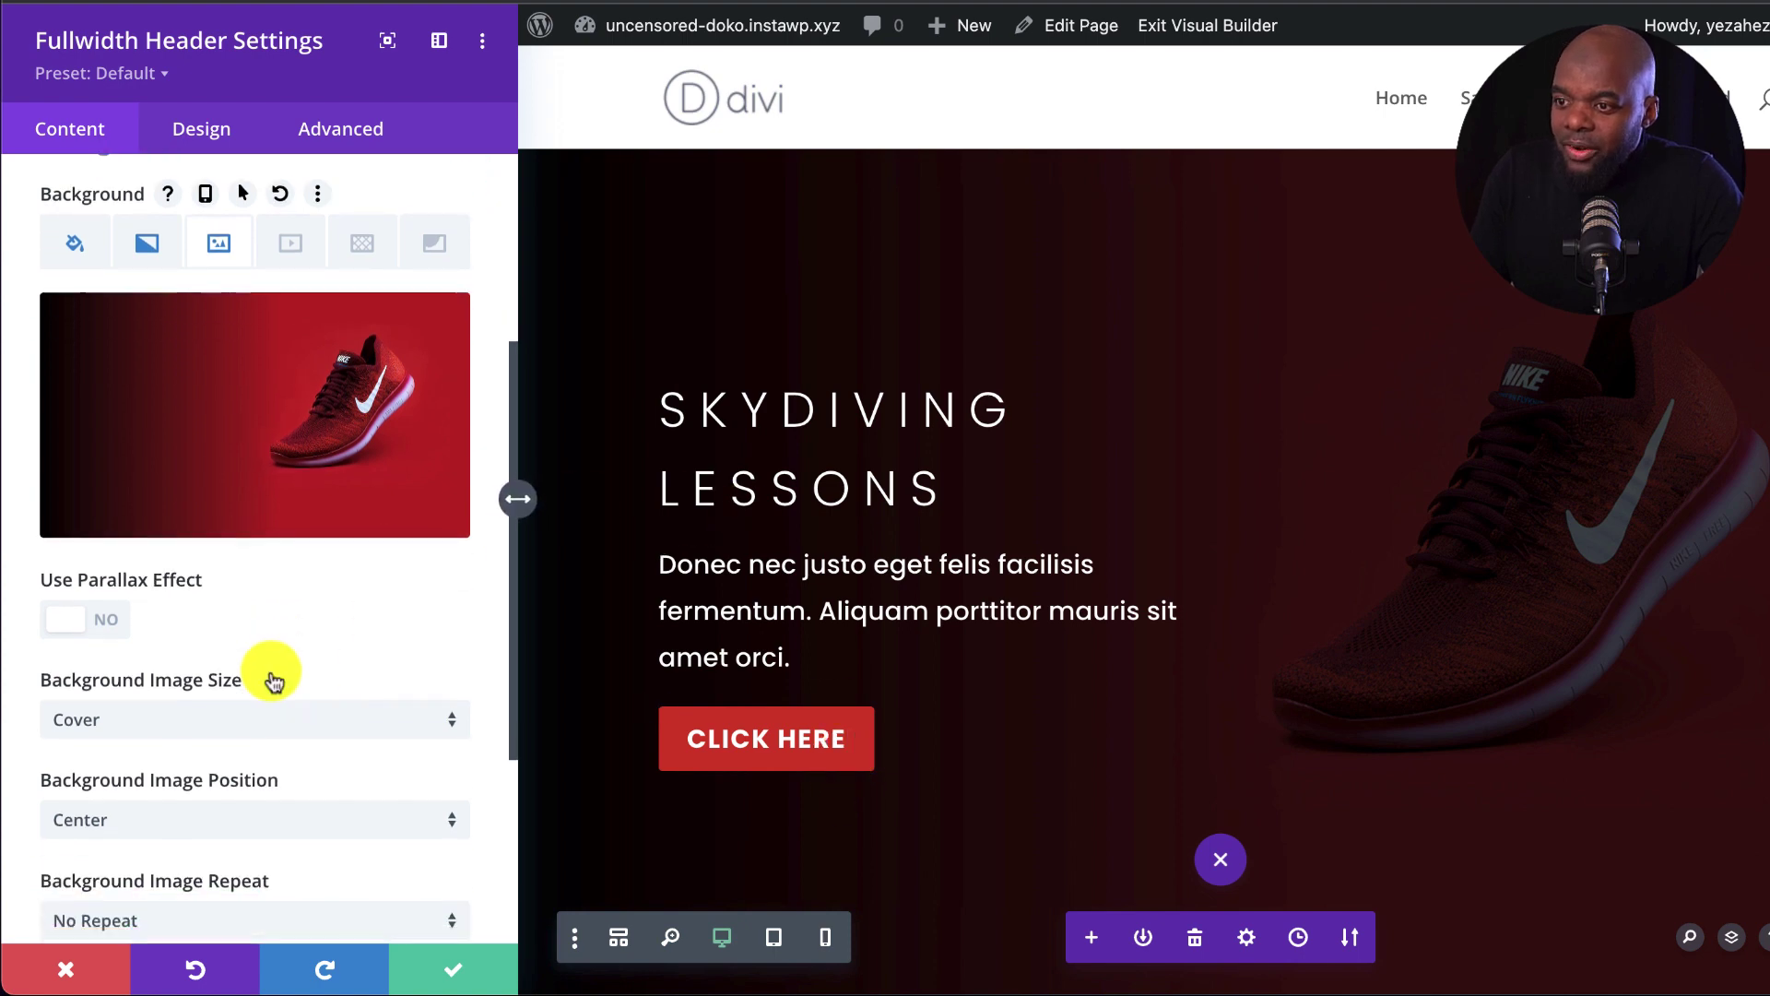
pyautogui.scroll(5, 267, 656)
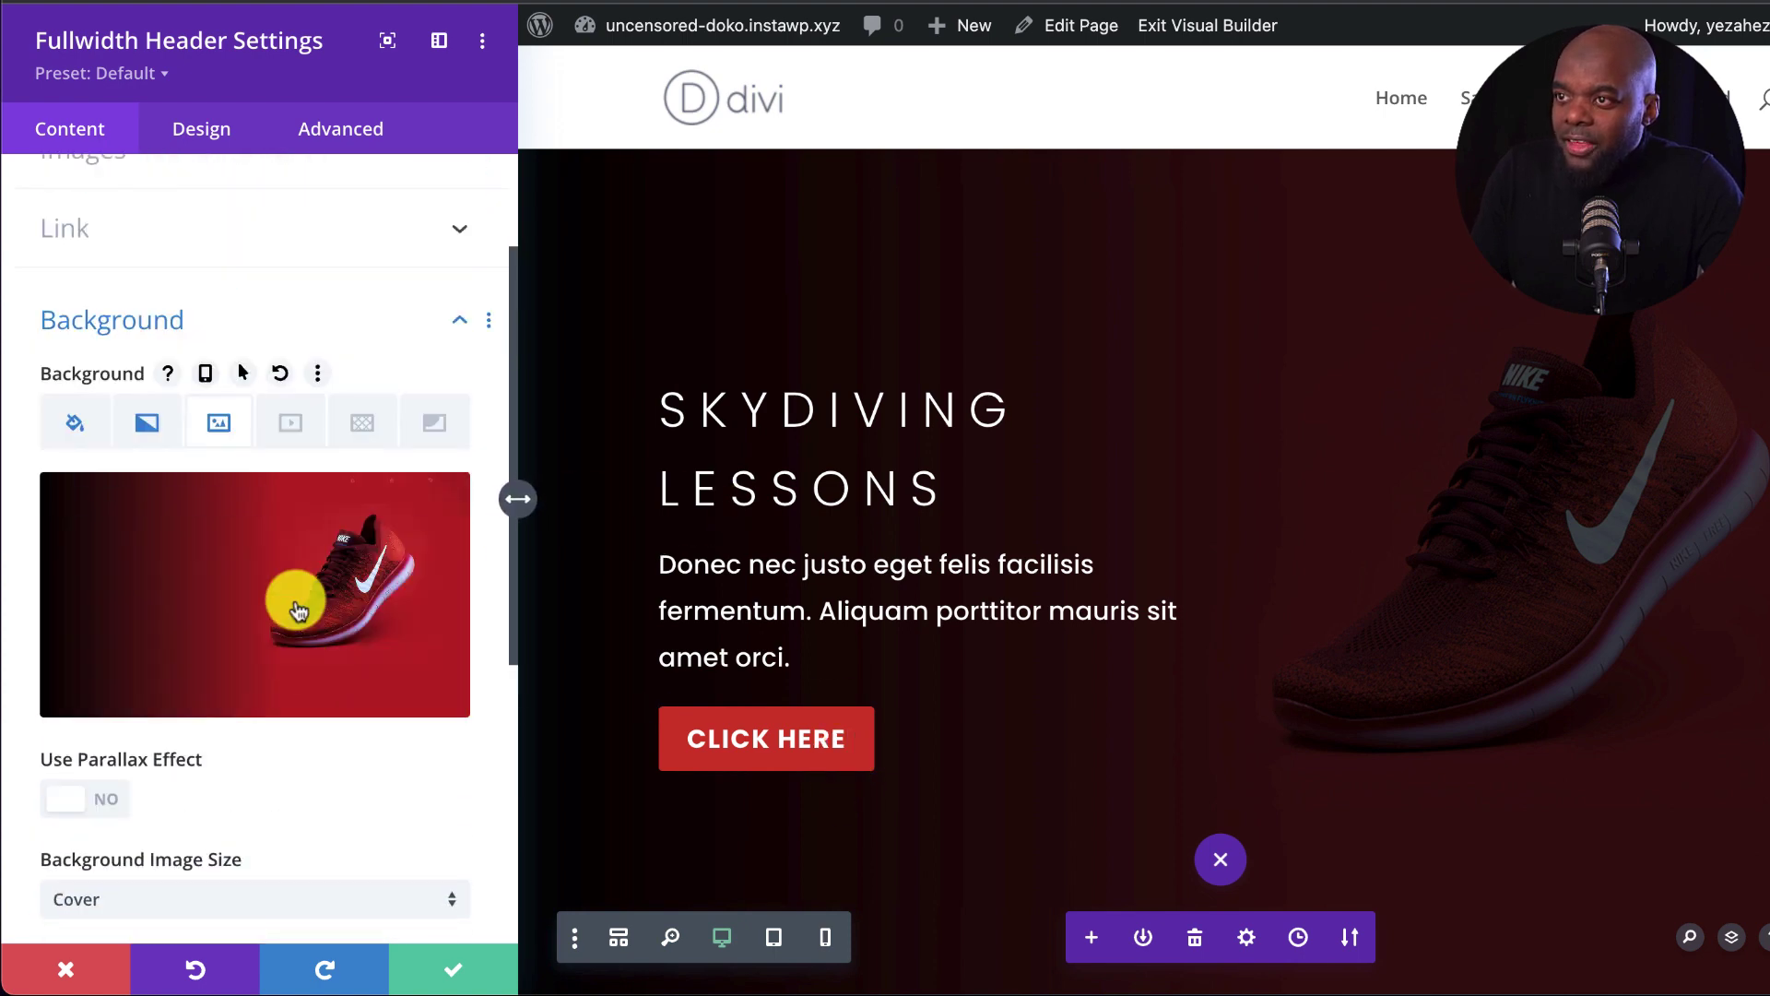
pyautogui.click(145, 420)
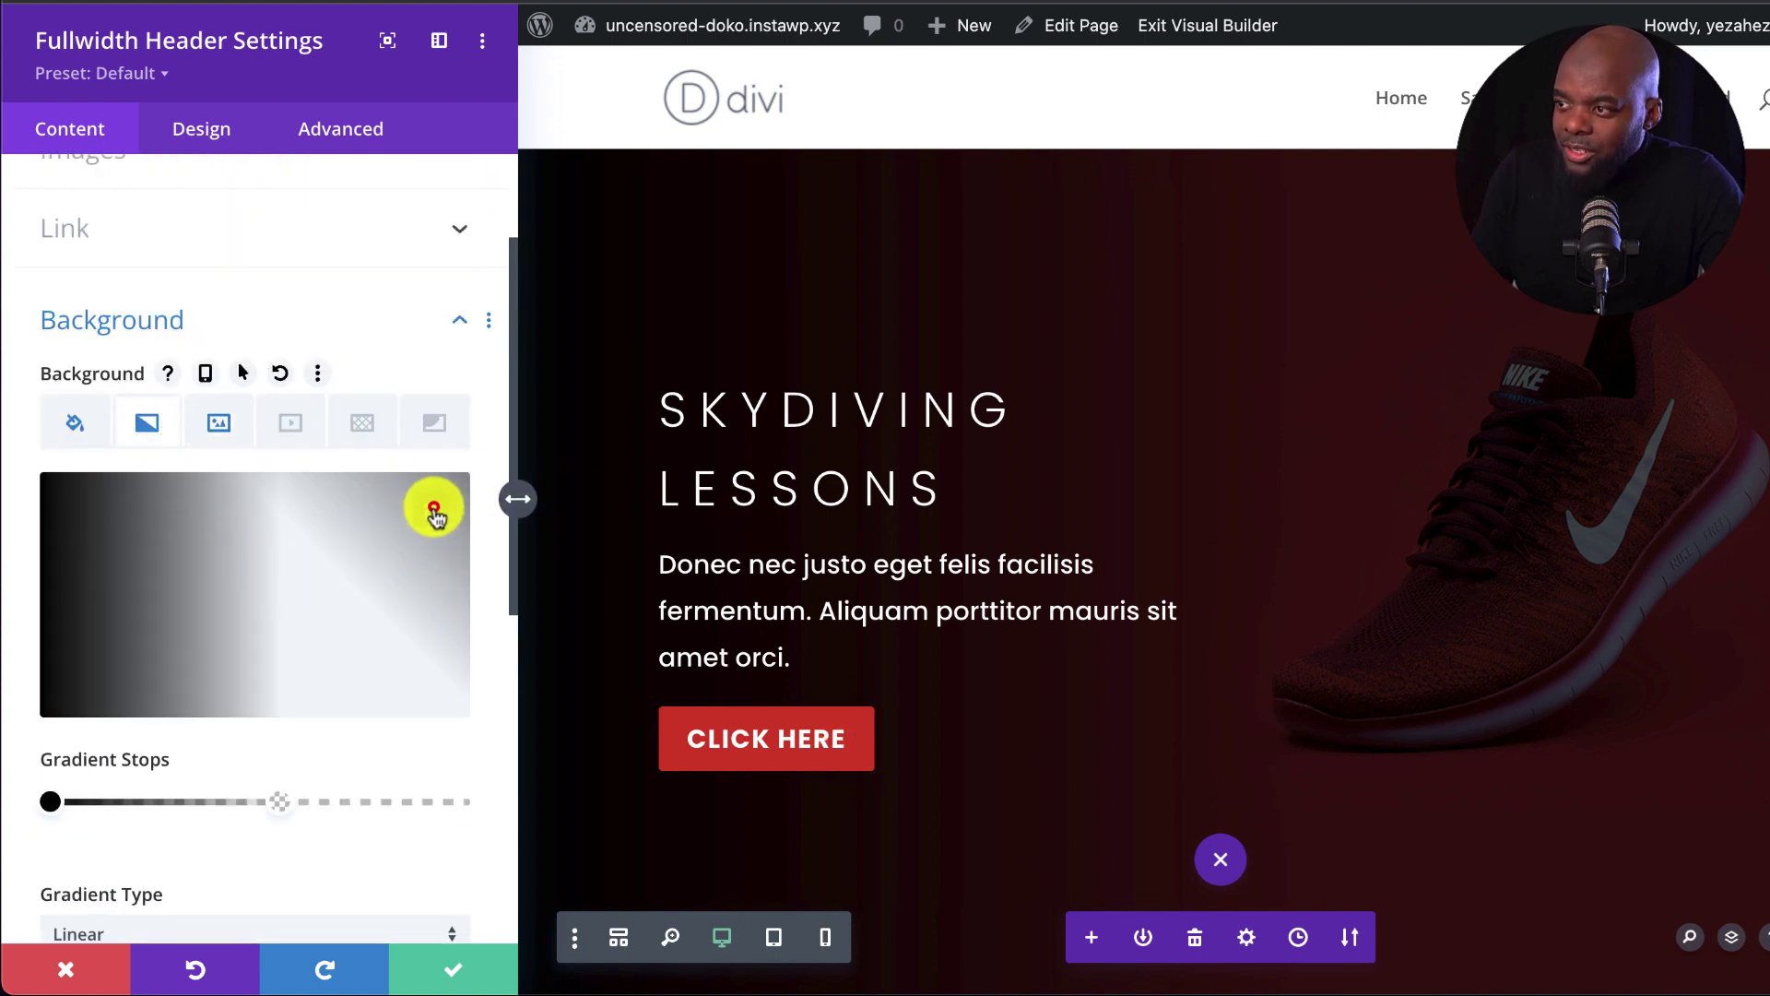
pyautogui.click(433, 508)
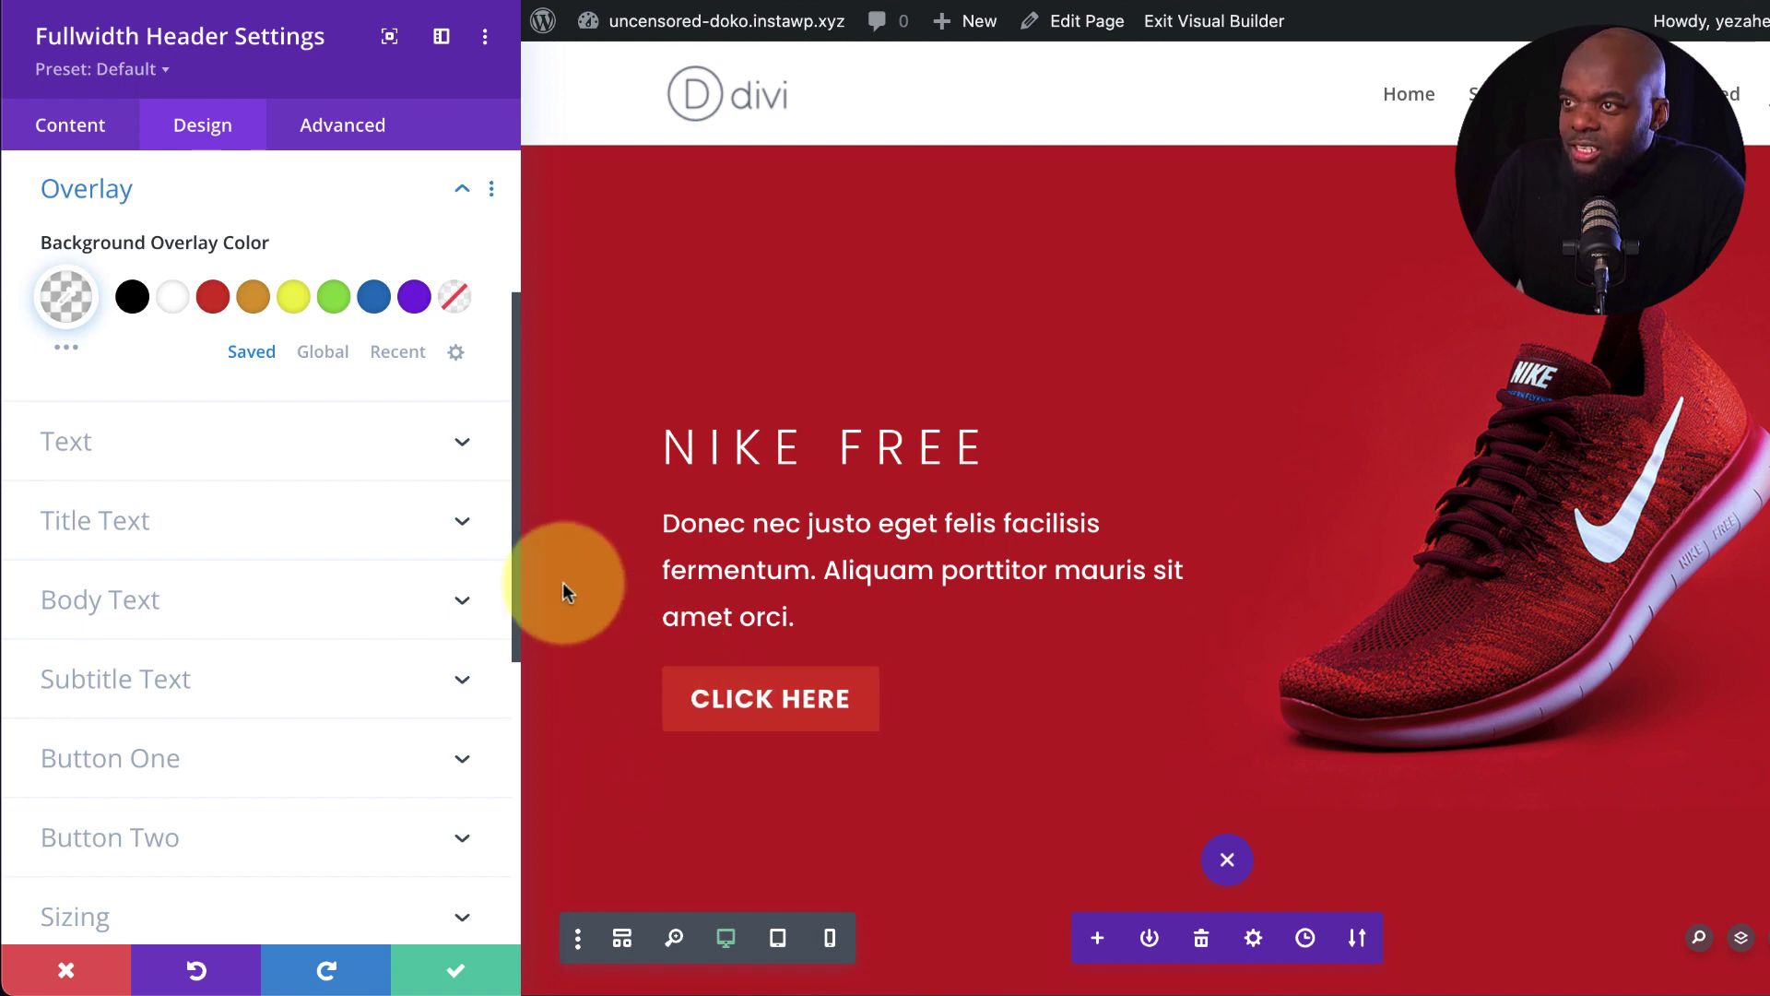
# Step: Open the Nike header's Button One design settings and set the button's border width to 0px
pyautogui.click(98, 128)
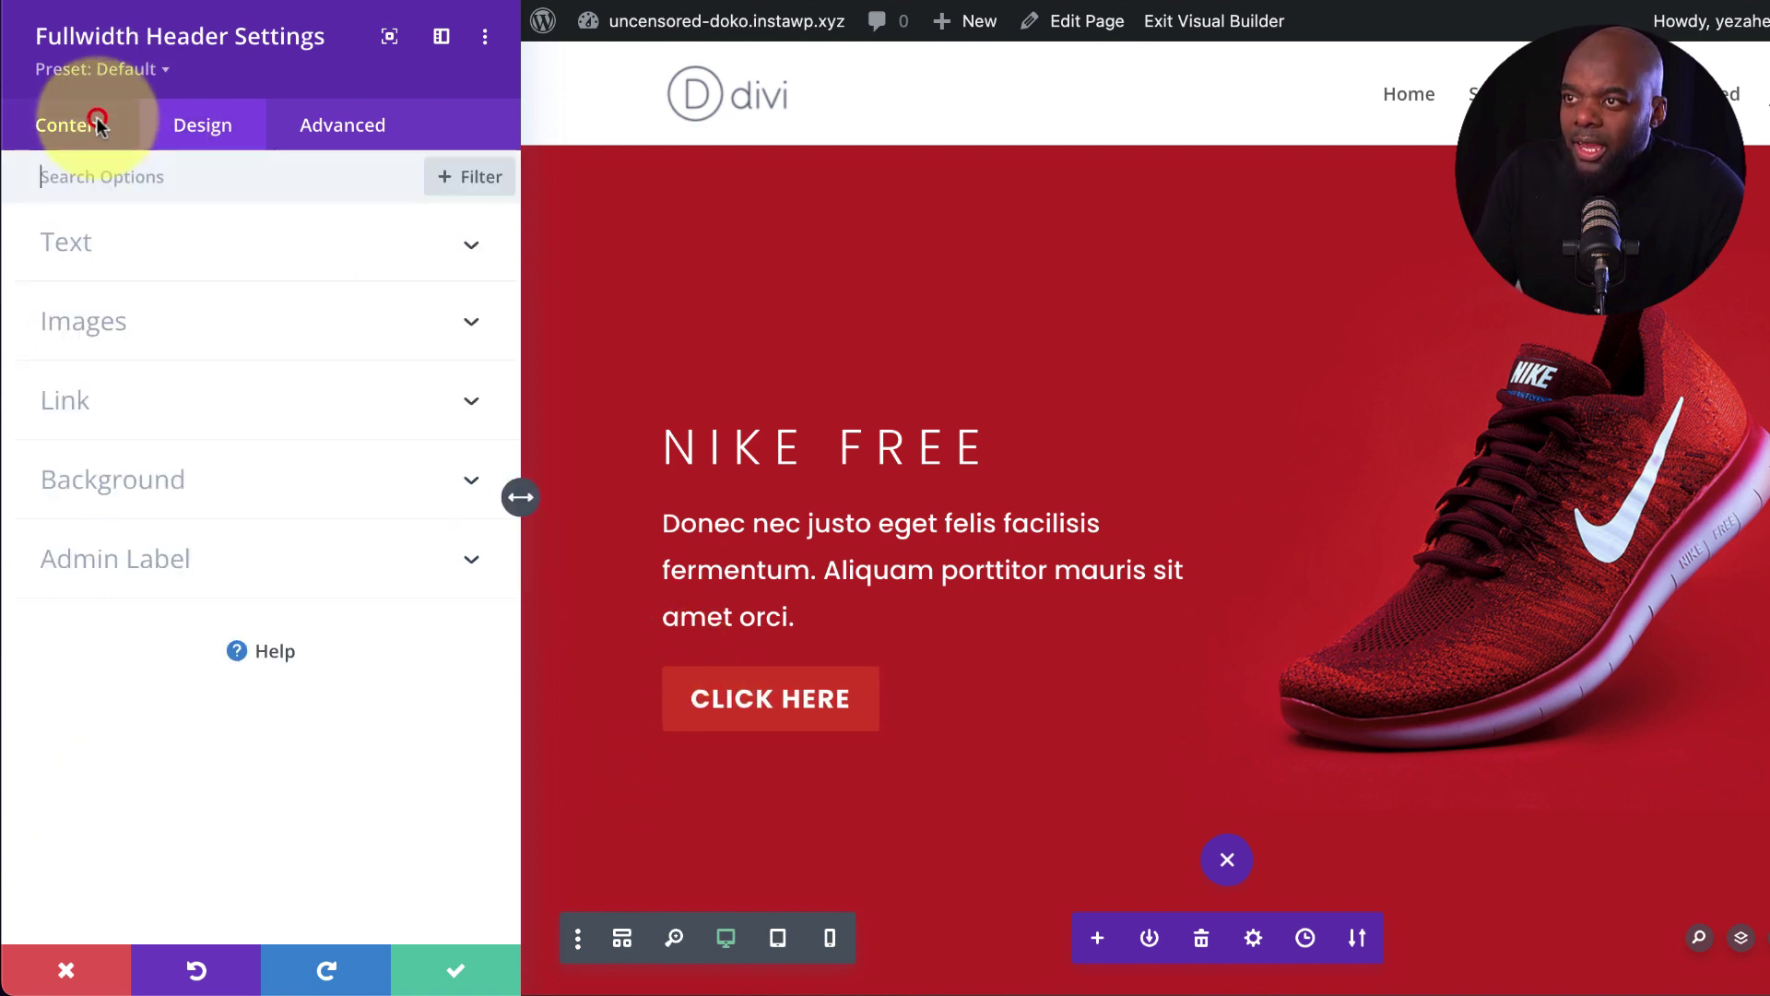
pyautogui.click(189, 121)
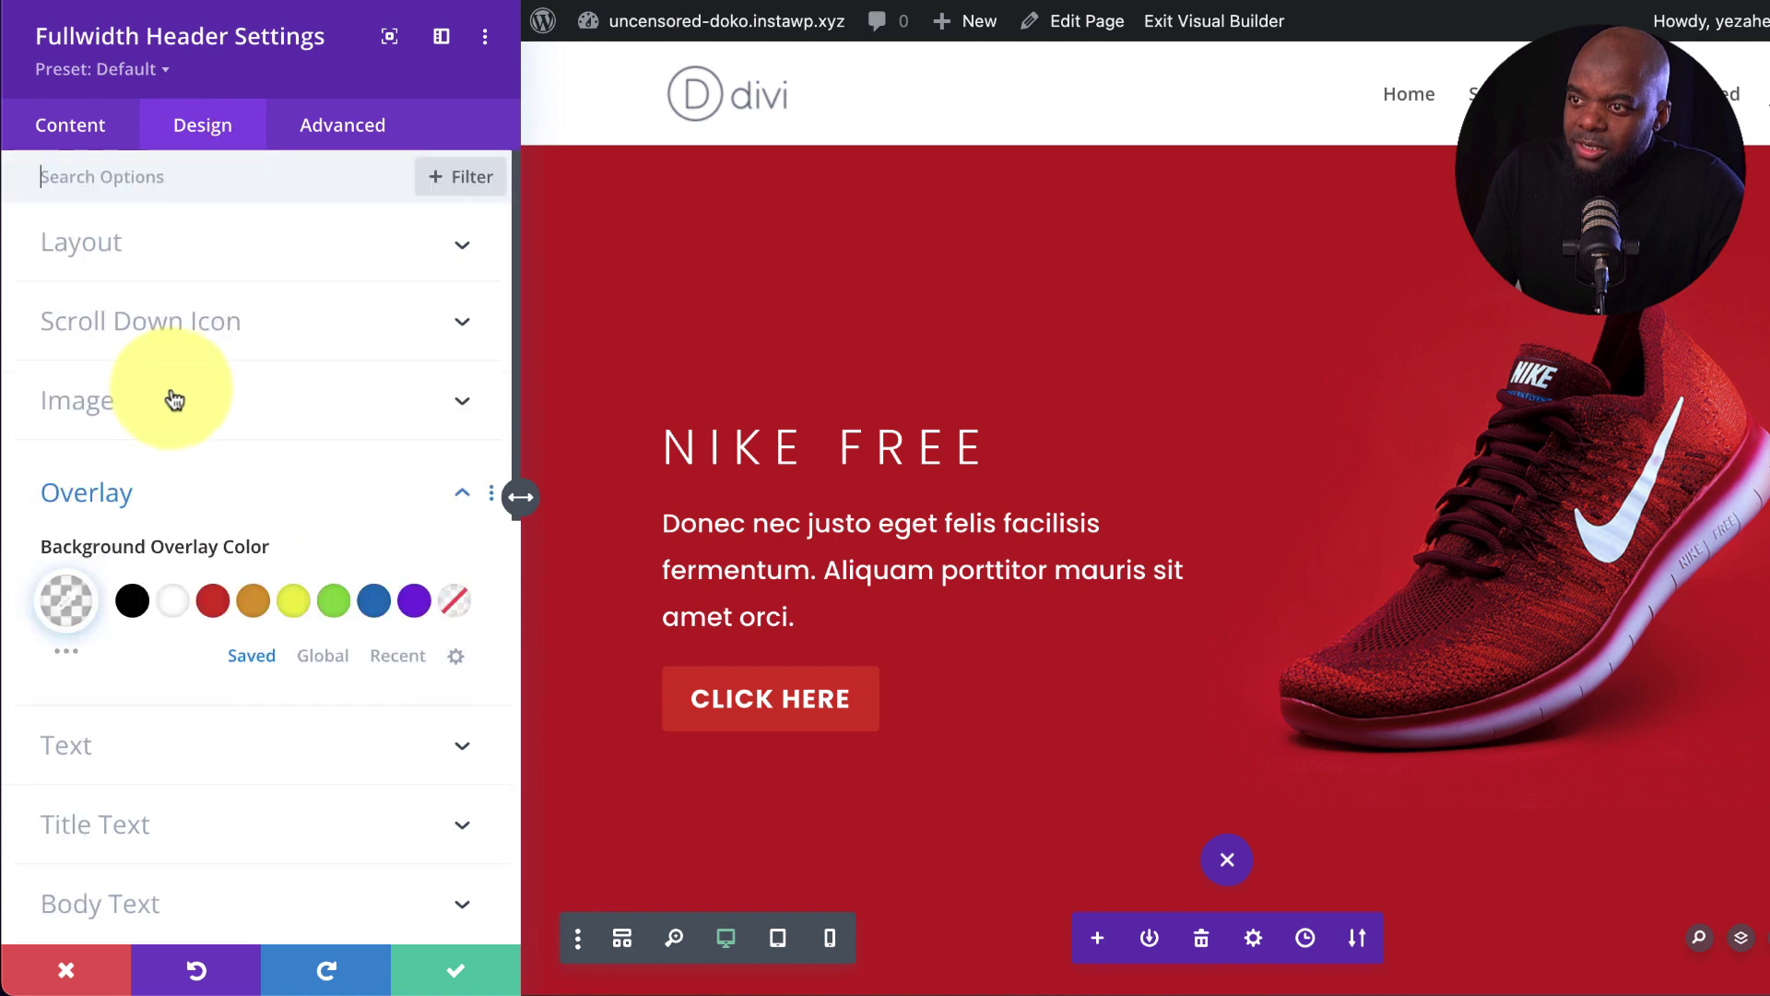
pyautogui.scroll(-10, 180, 391)
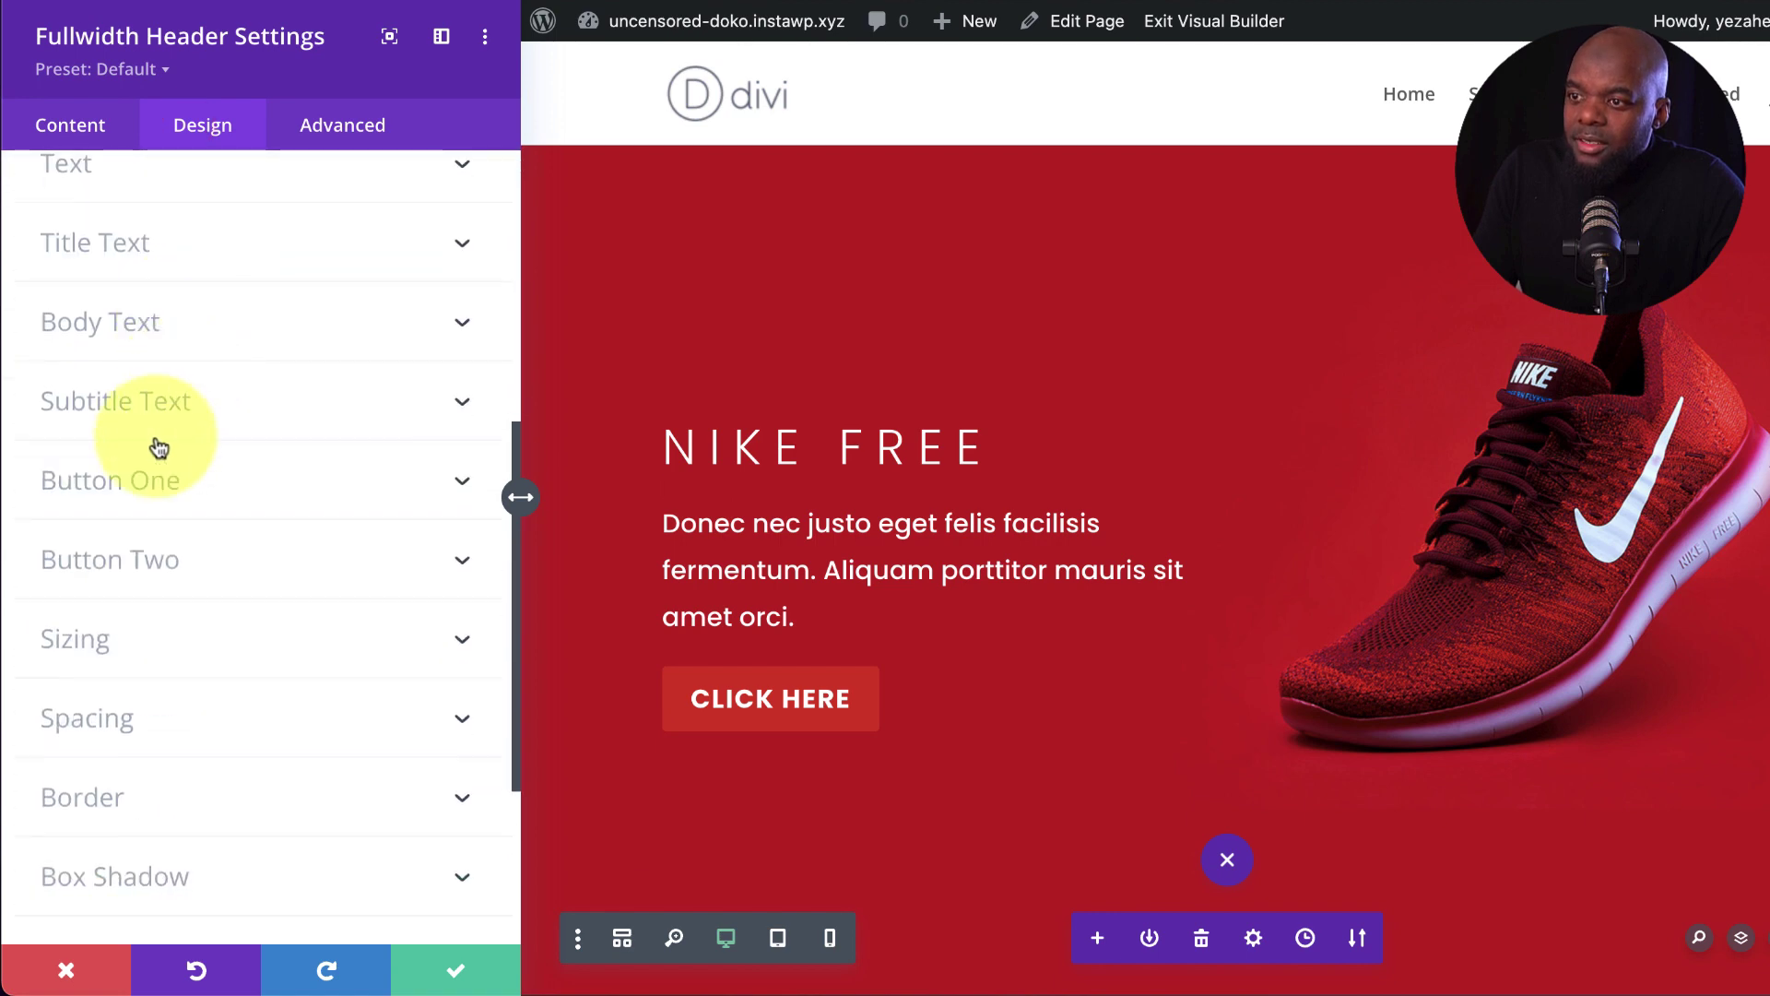
pyautogui.click(145, 480)
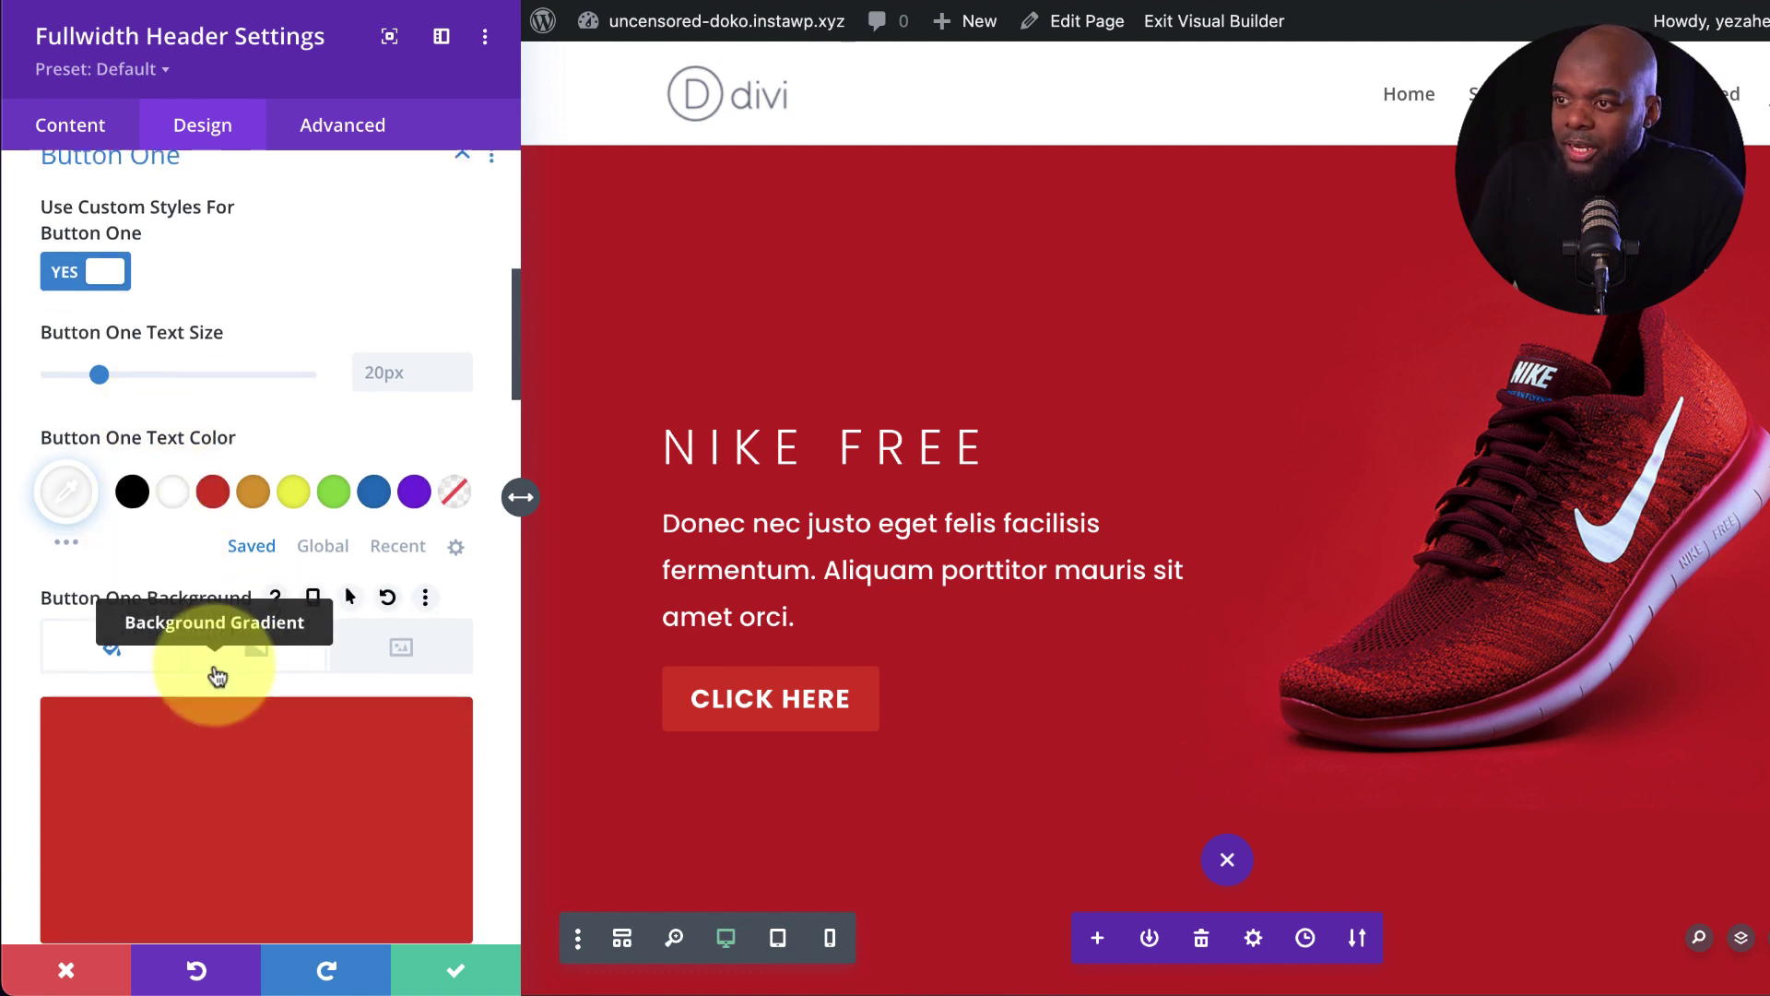
pyautogui.scroll(-2, 217, 672)
pyautogui.scroll(-10, 217, 675)
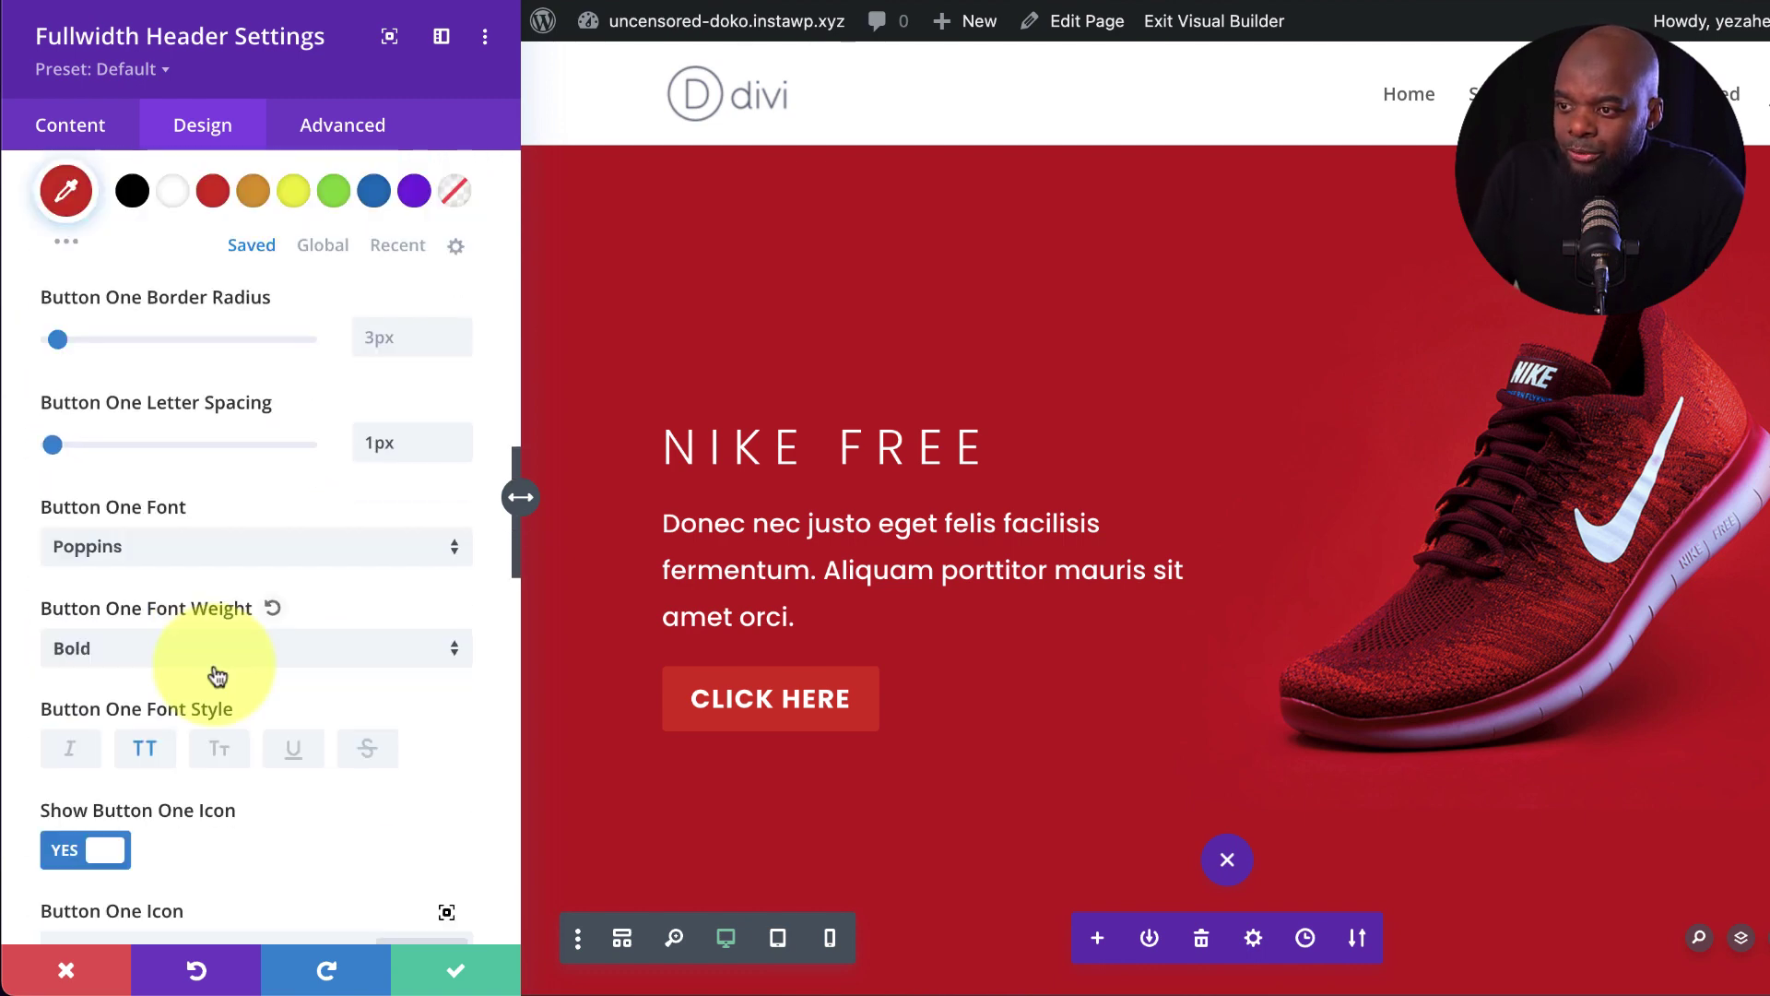
pyautogui.scroll(2, 218, 674)
pyautogui.scroll(8, 217, 672)
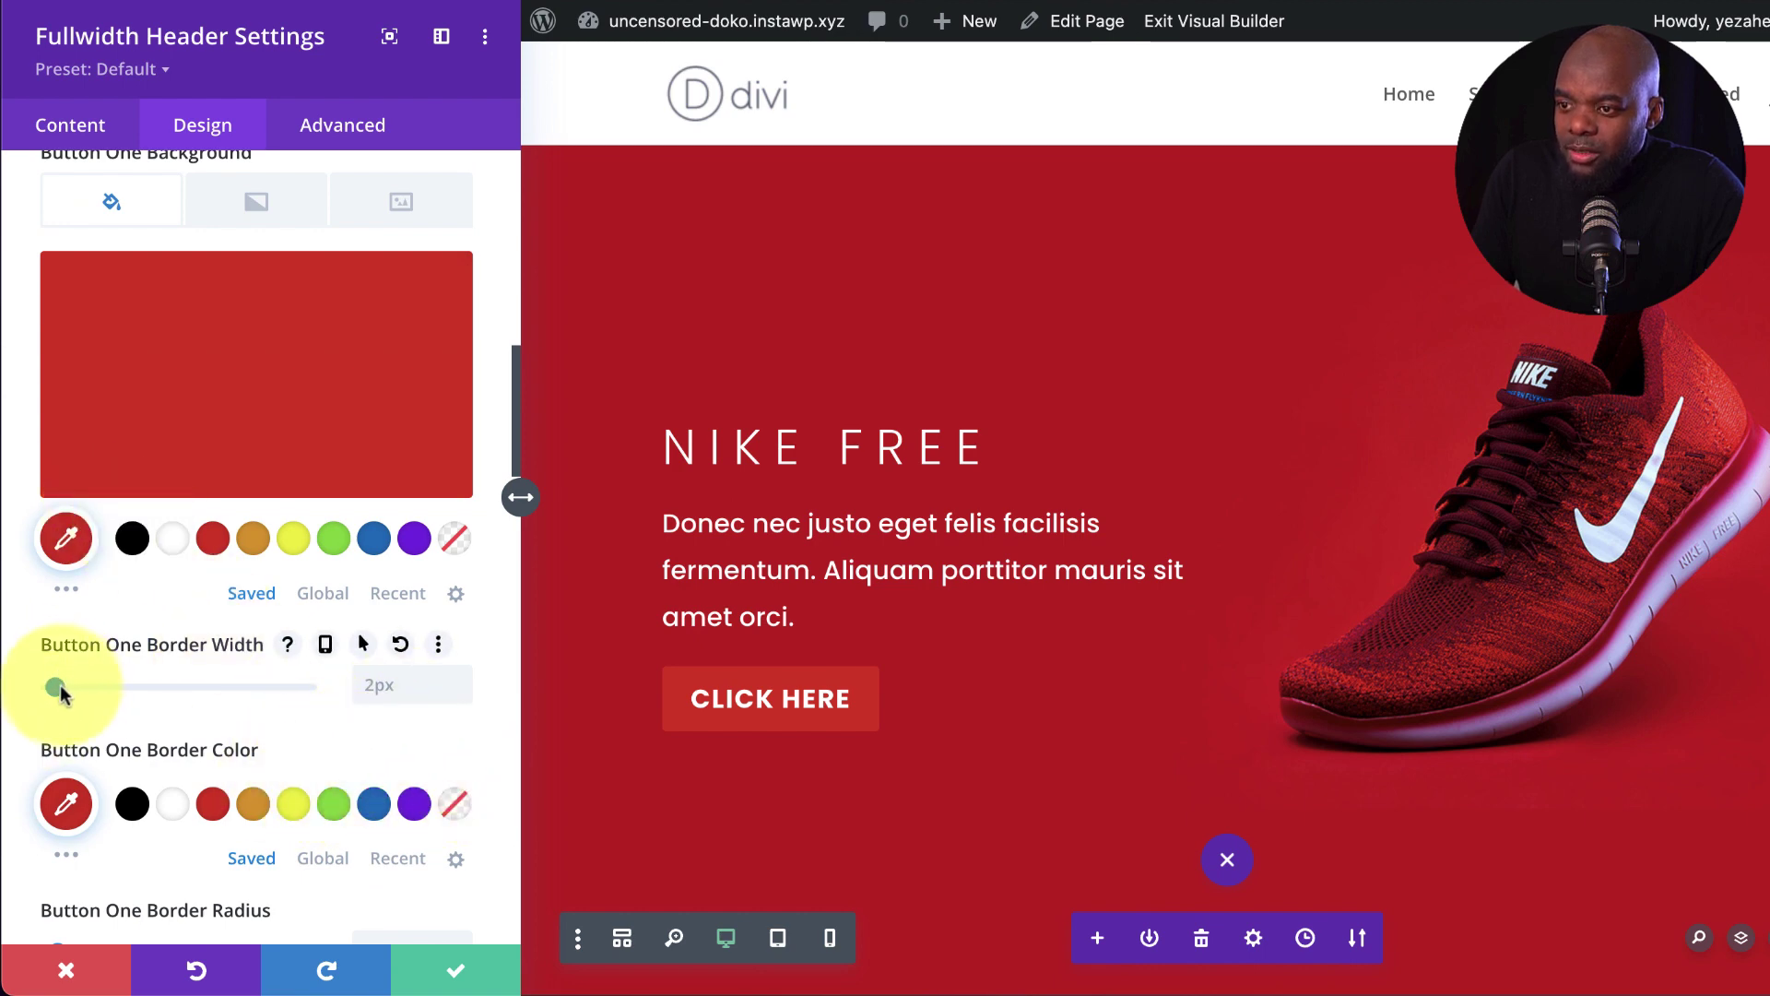
pyautogui.moveTo(59, 692); pyautogui.dragTo(11, 689)
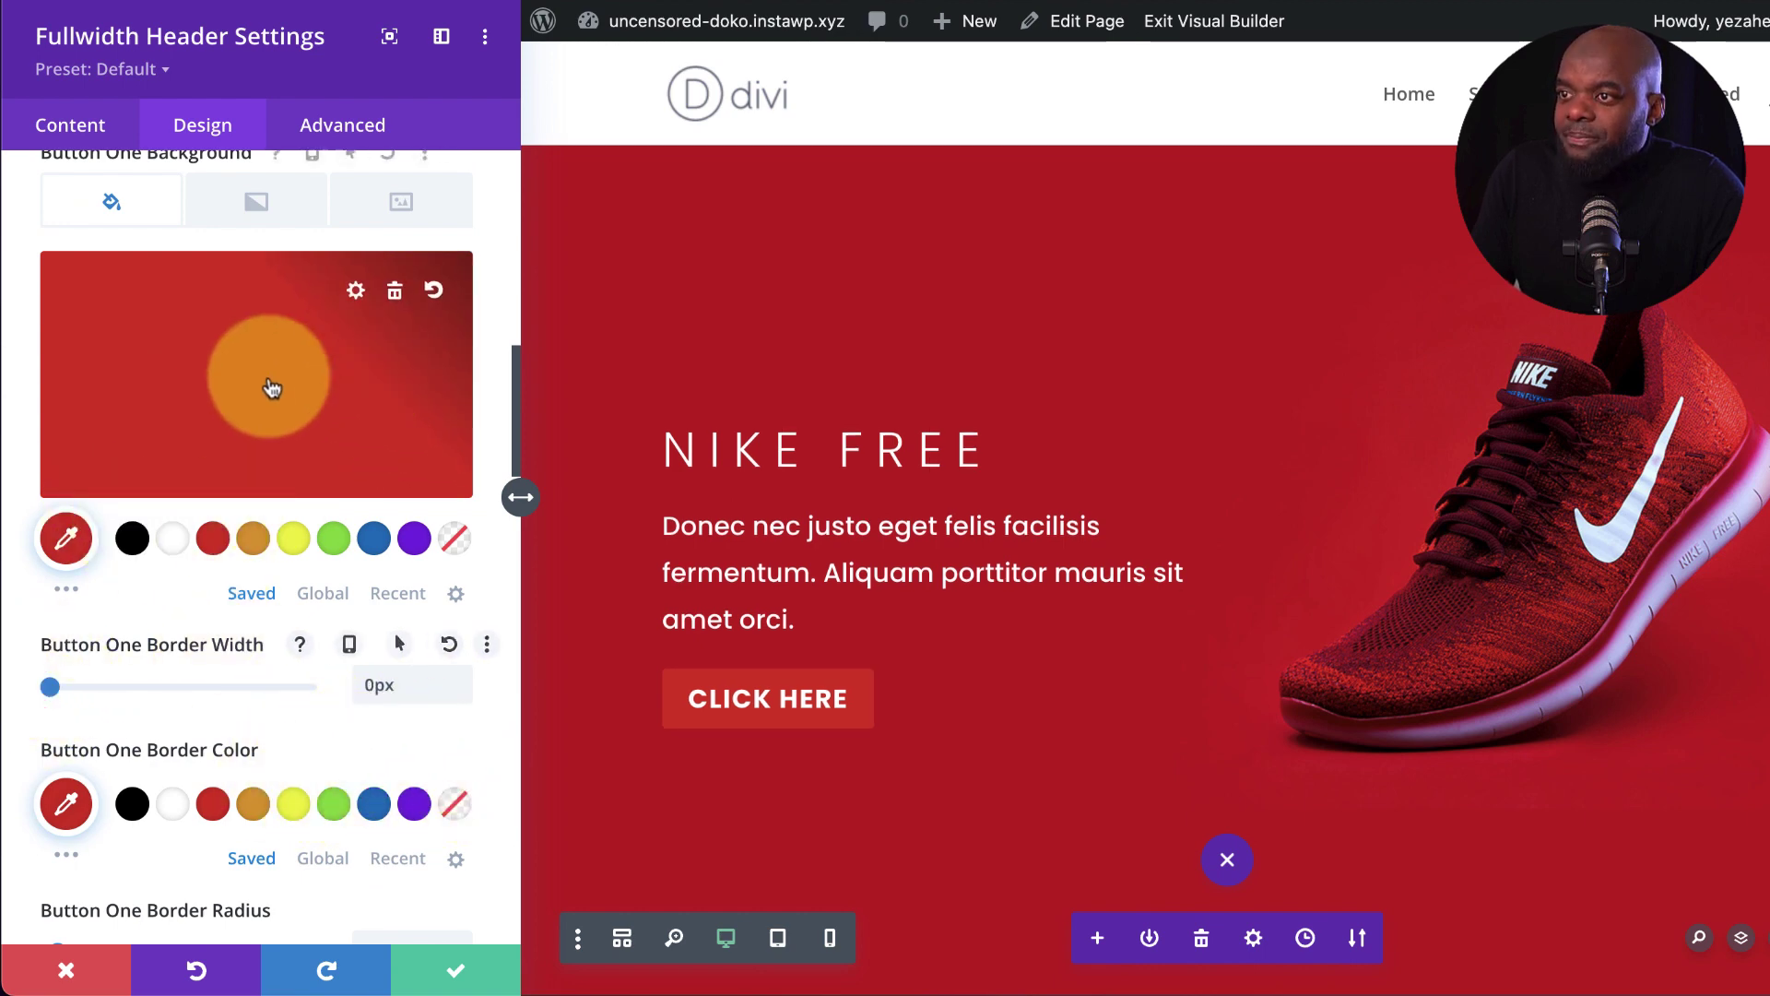
# Step: Change the Button One background color to dark red #6d0303
pyautogui.scroll(2, 268, 383)
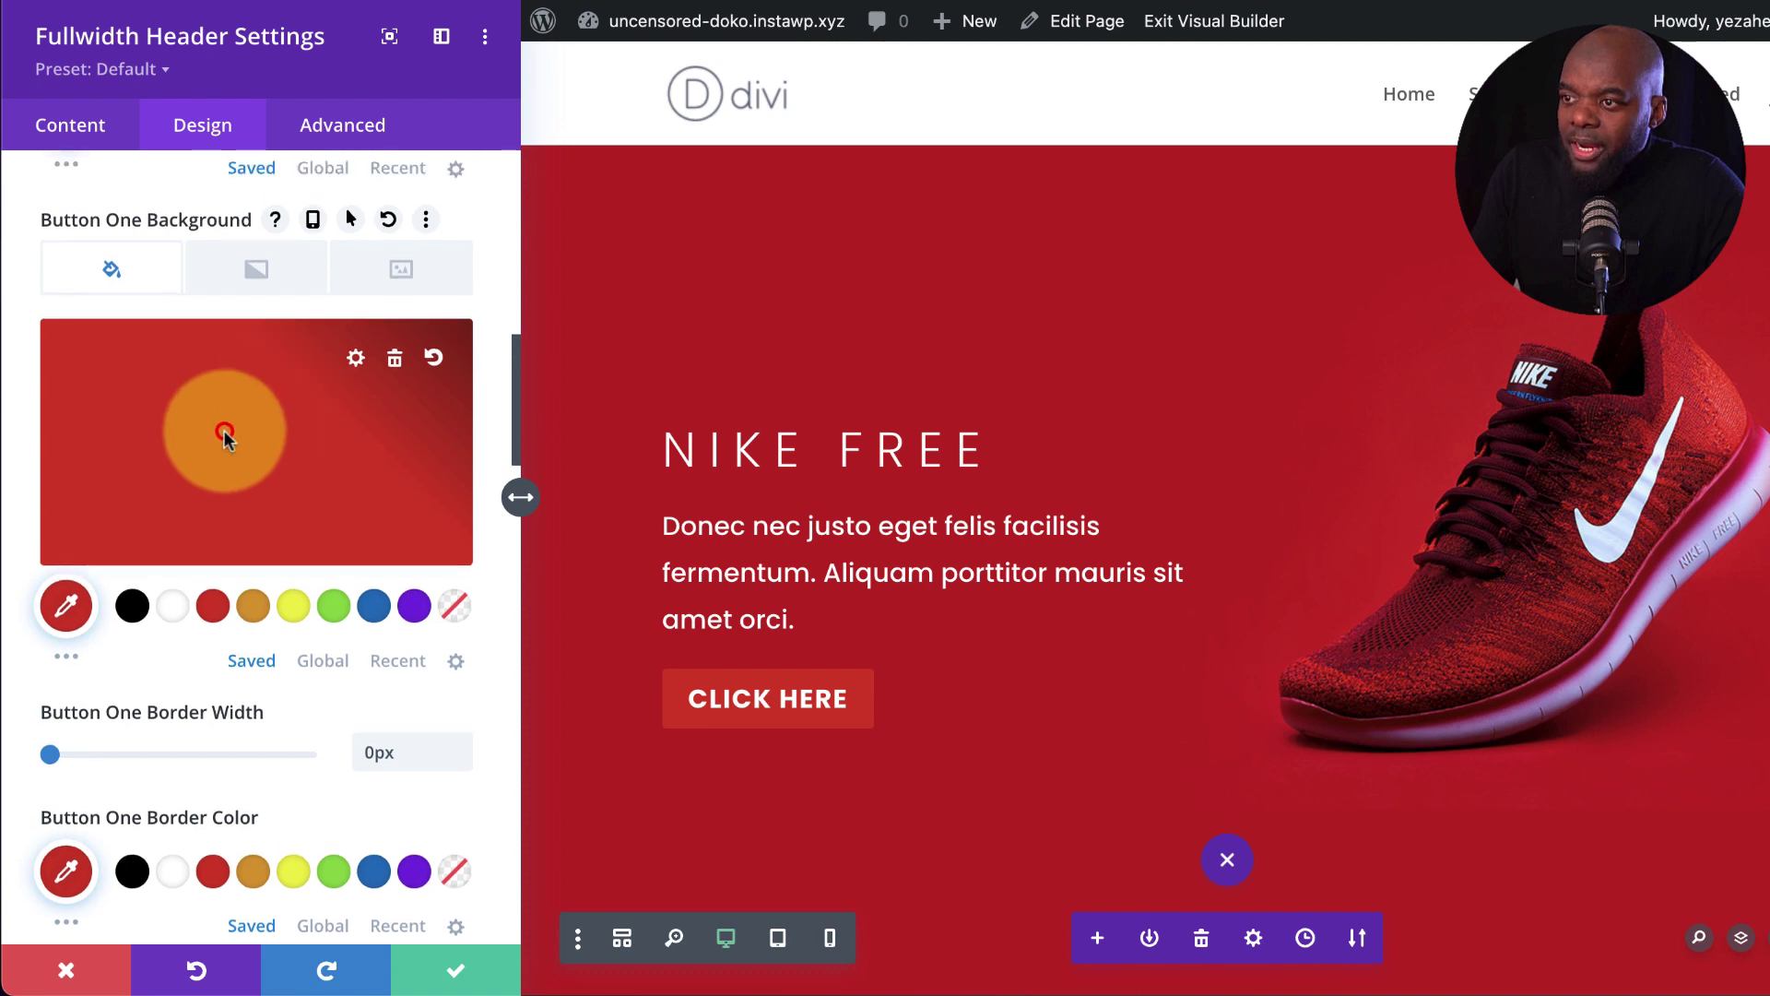
pyautogui.click(226, 433)
pyautogui.click(47, 362)
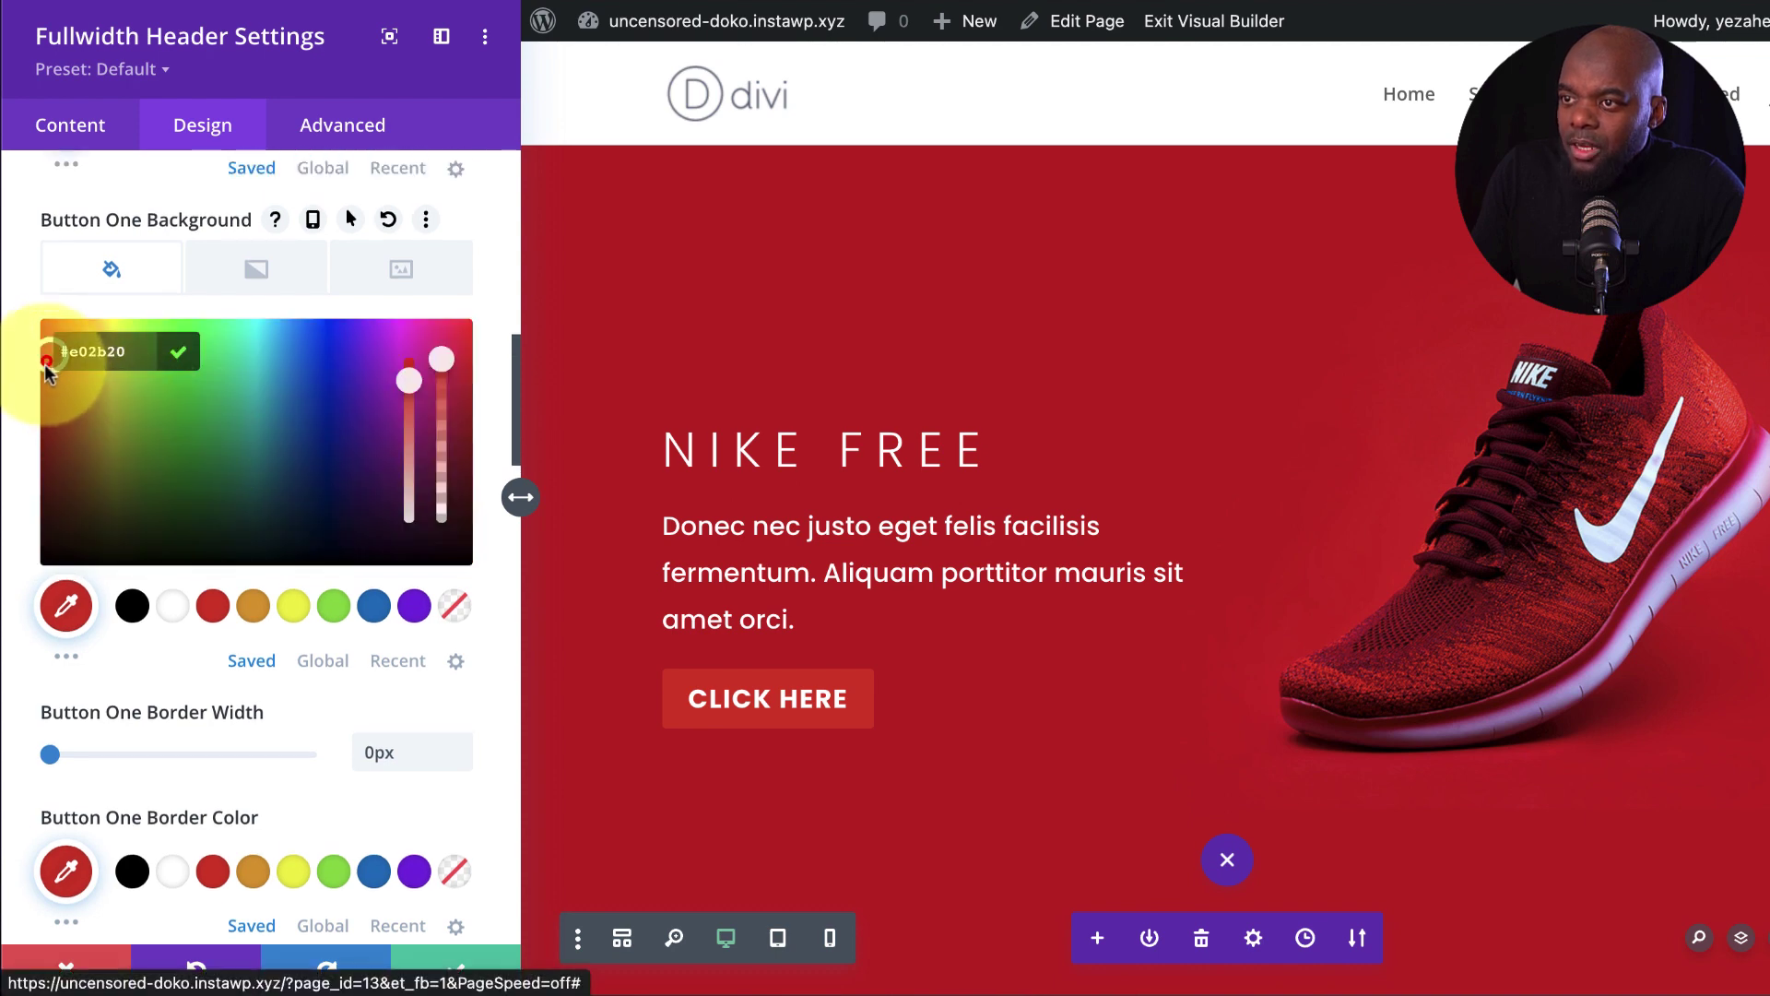
pyautogui.moveTo(46, 369); pyautogui.dragTo(48, 399)
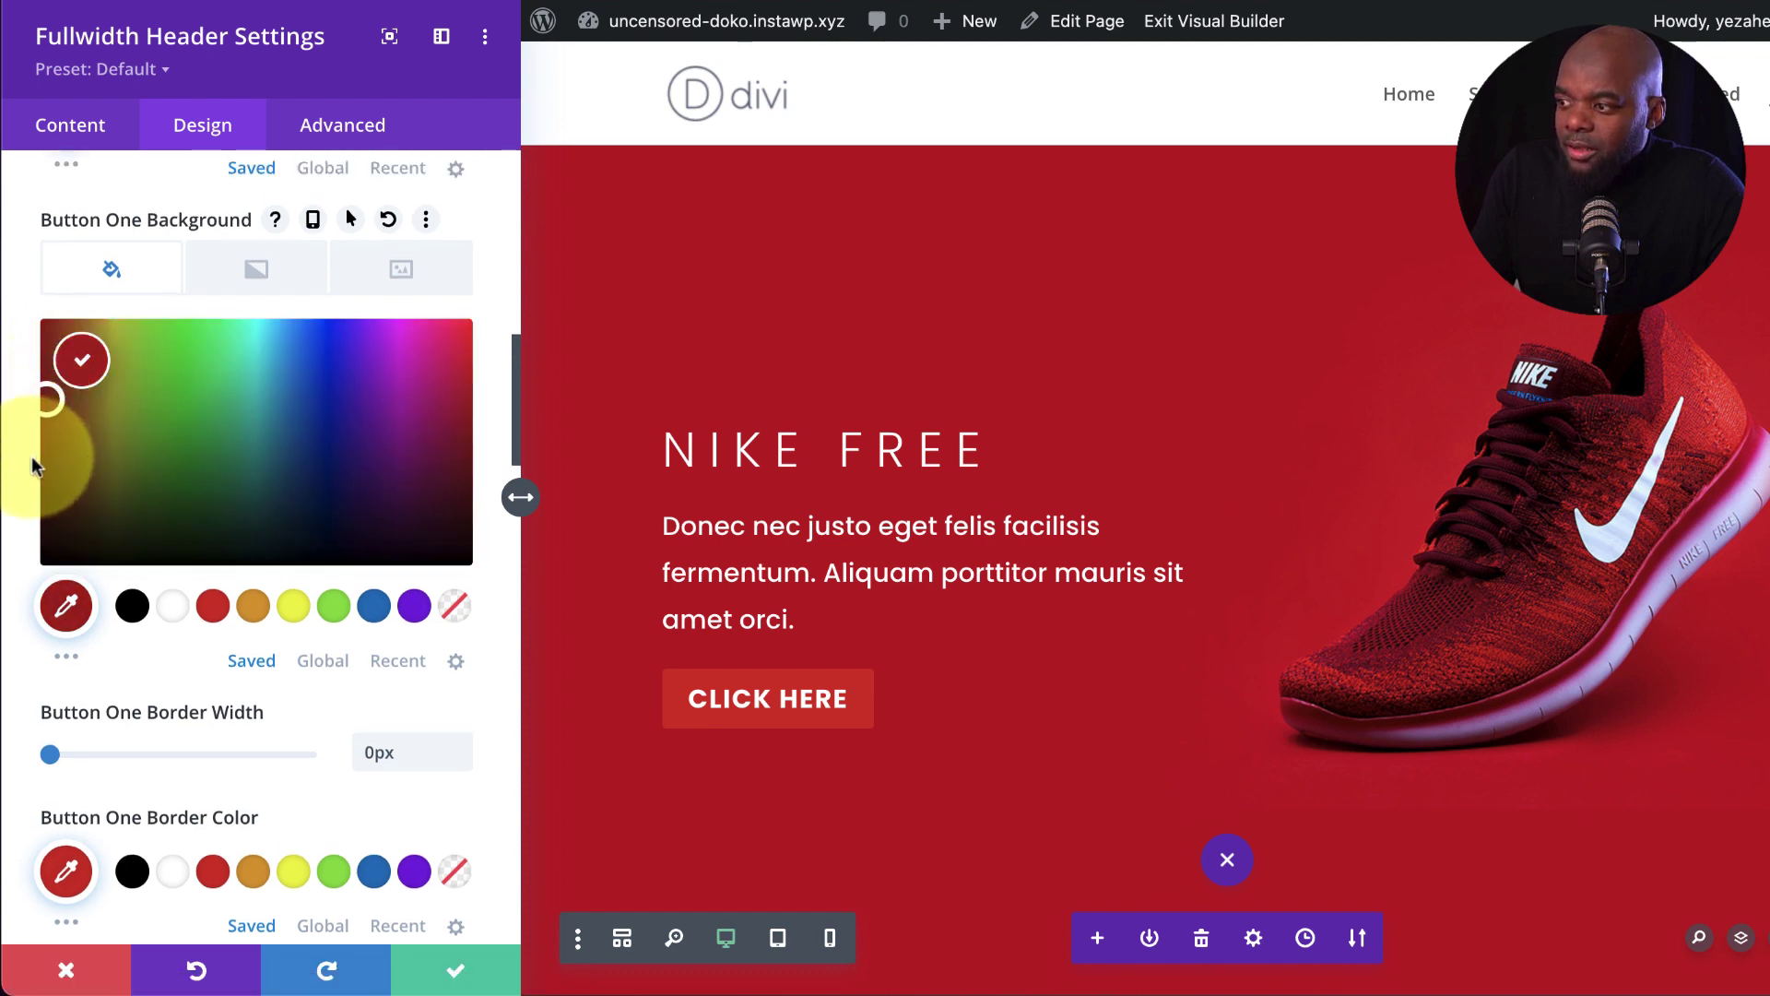
pyautogui.moveTo(32, 461); pyautogui.dragTo(26, 494)
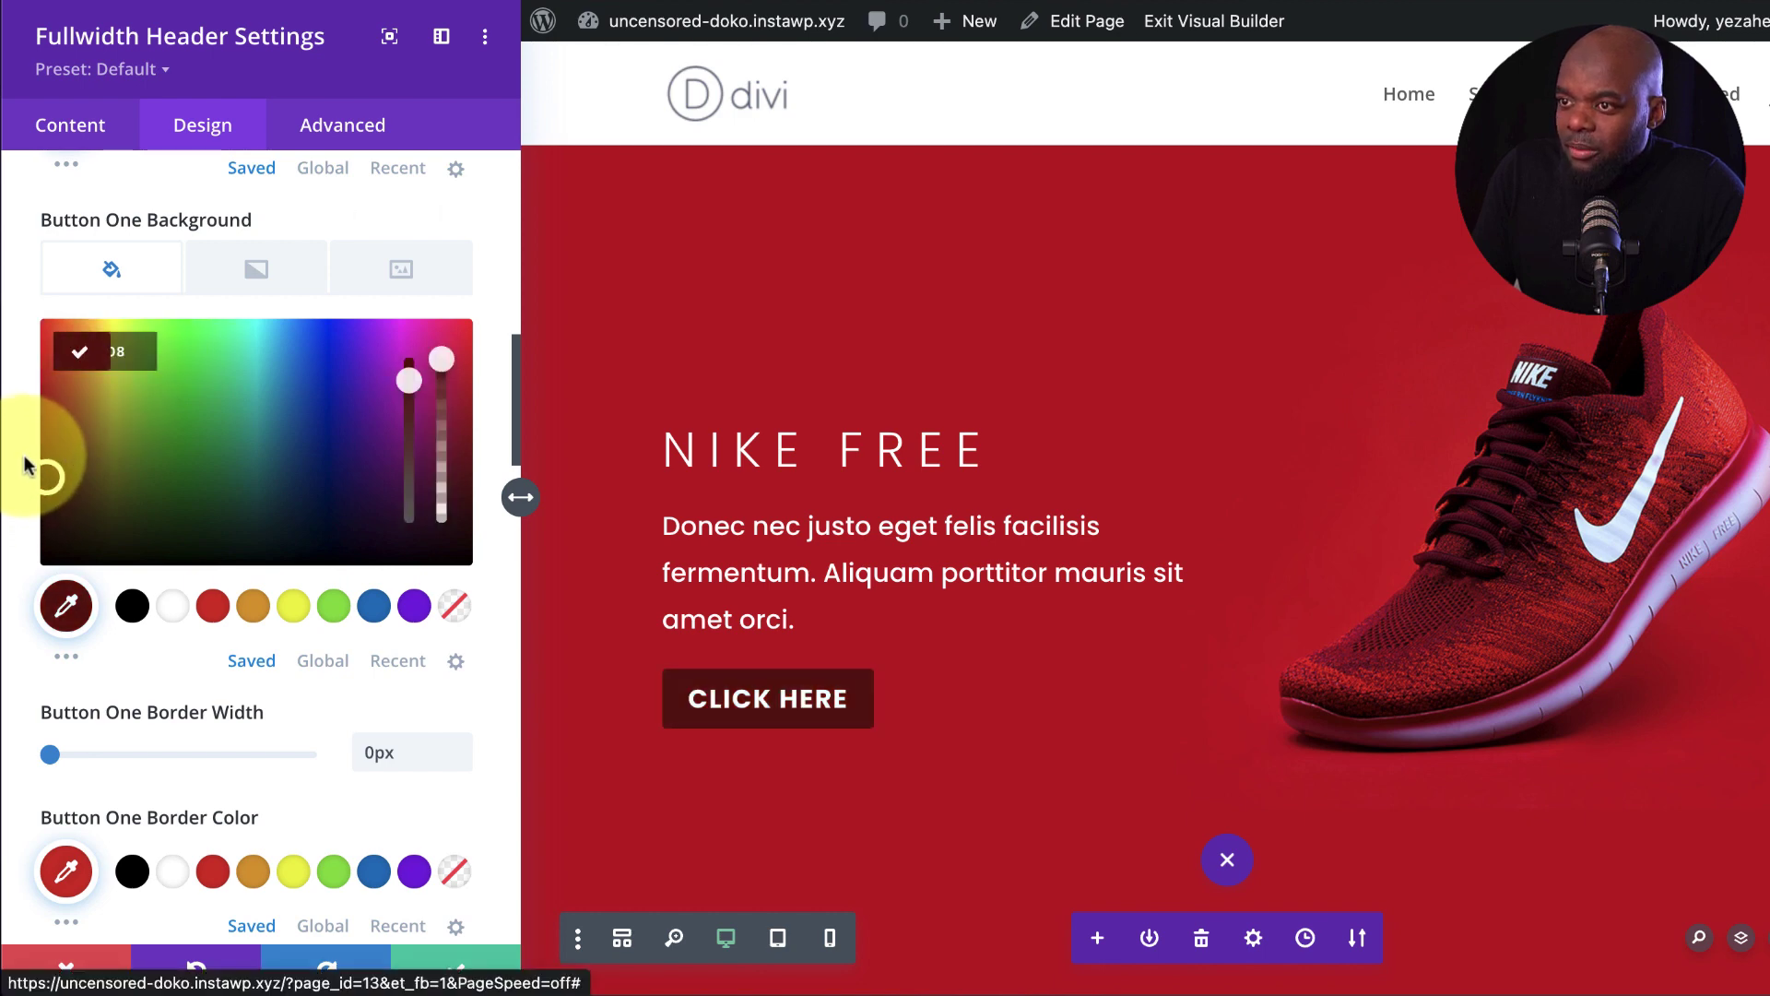
pyautogui.click(27, 464)
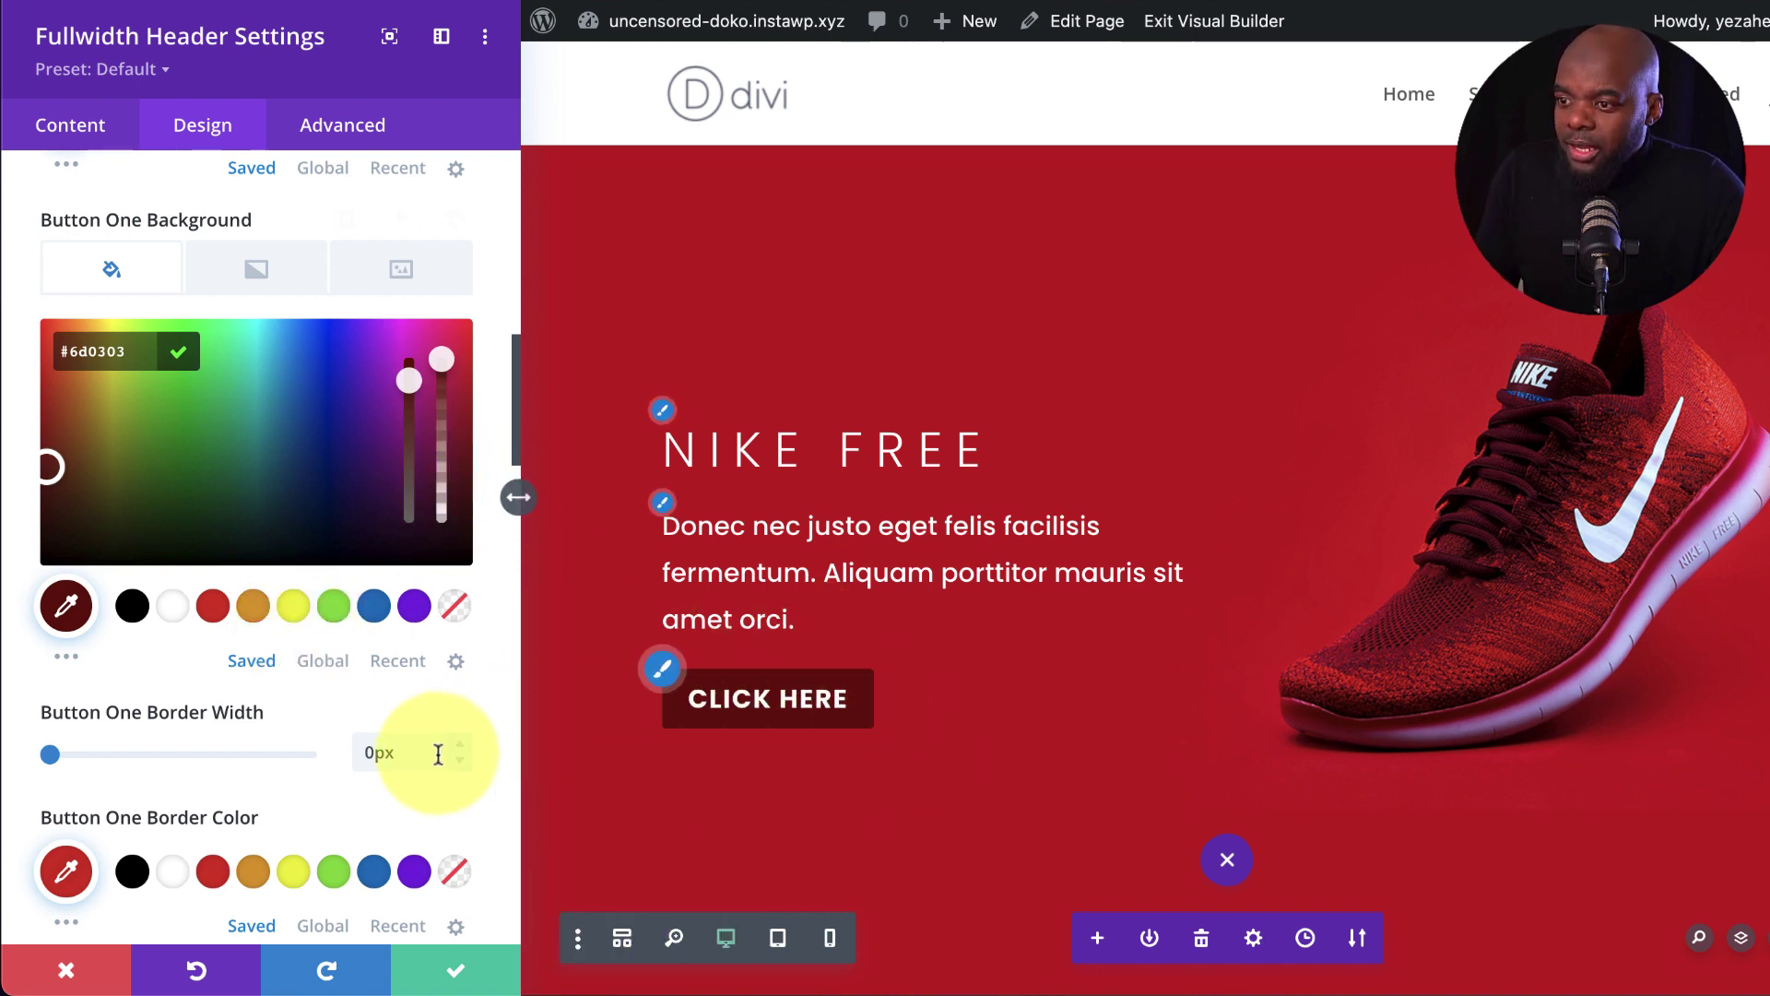
# Step: Set the Button One padding to 12px top and bottom and 24px left and right, and save the header settings
pyautogui.scroll(-10, 438, 754)
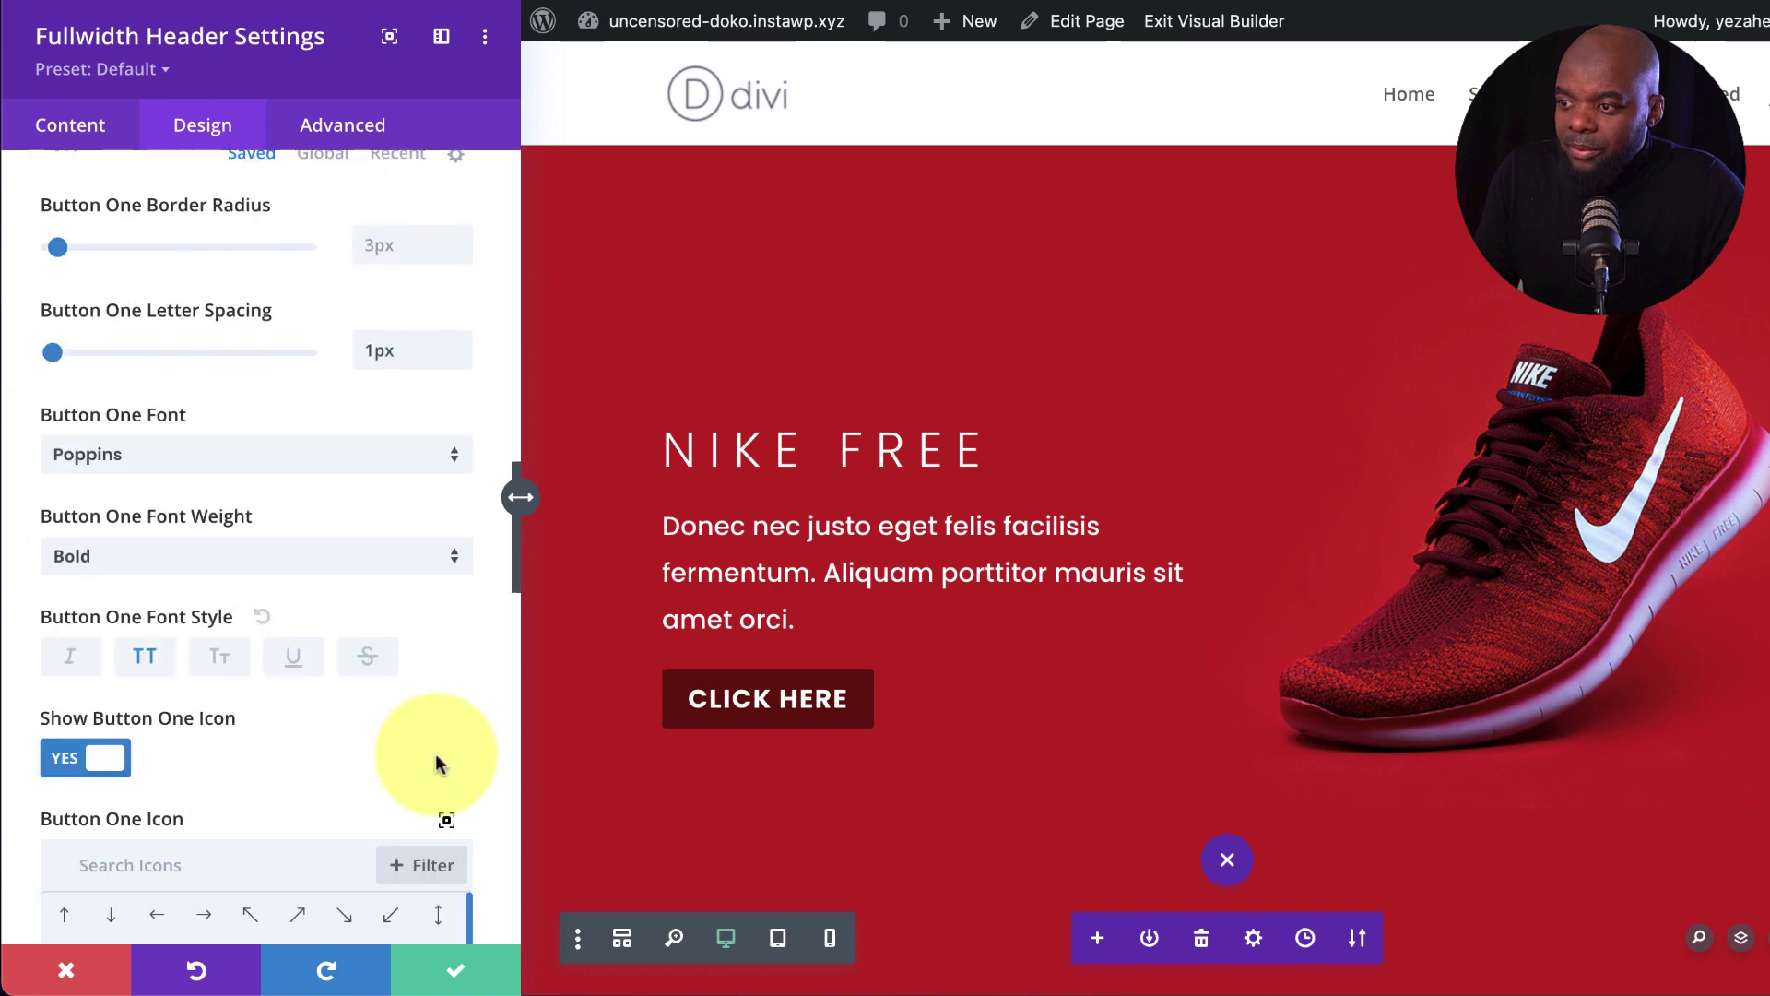
pyautogui.scroll(-10, 436, 758)
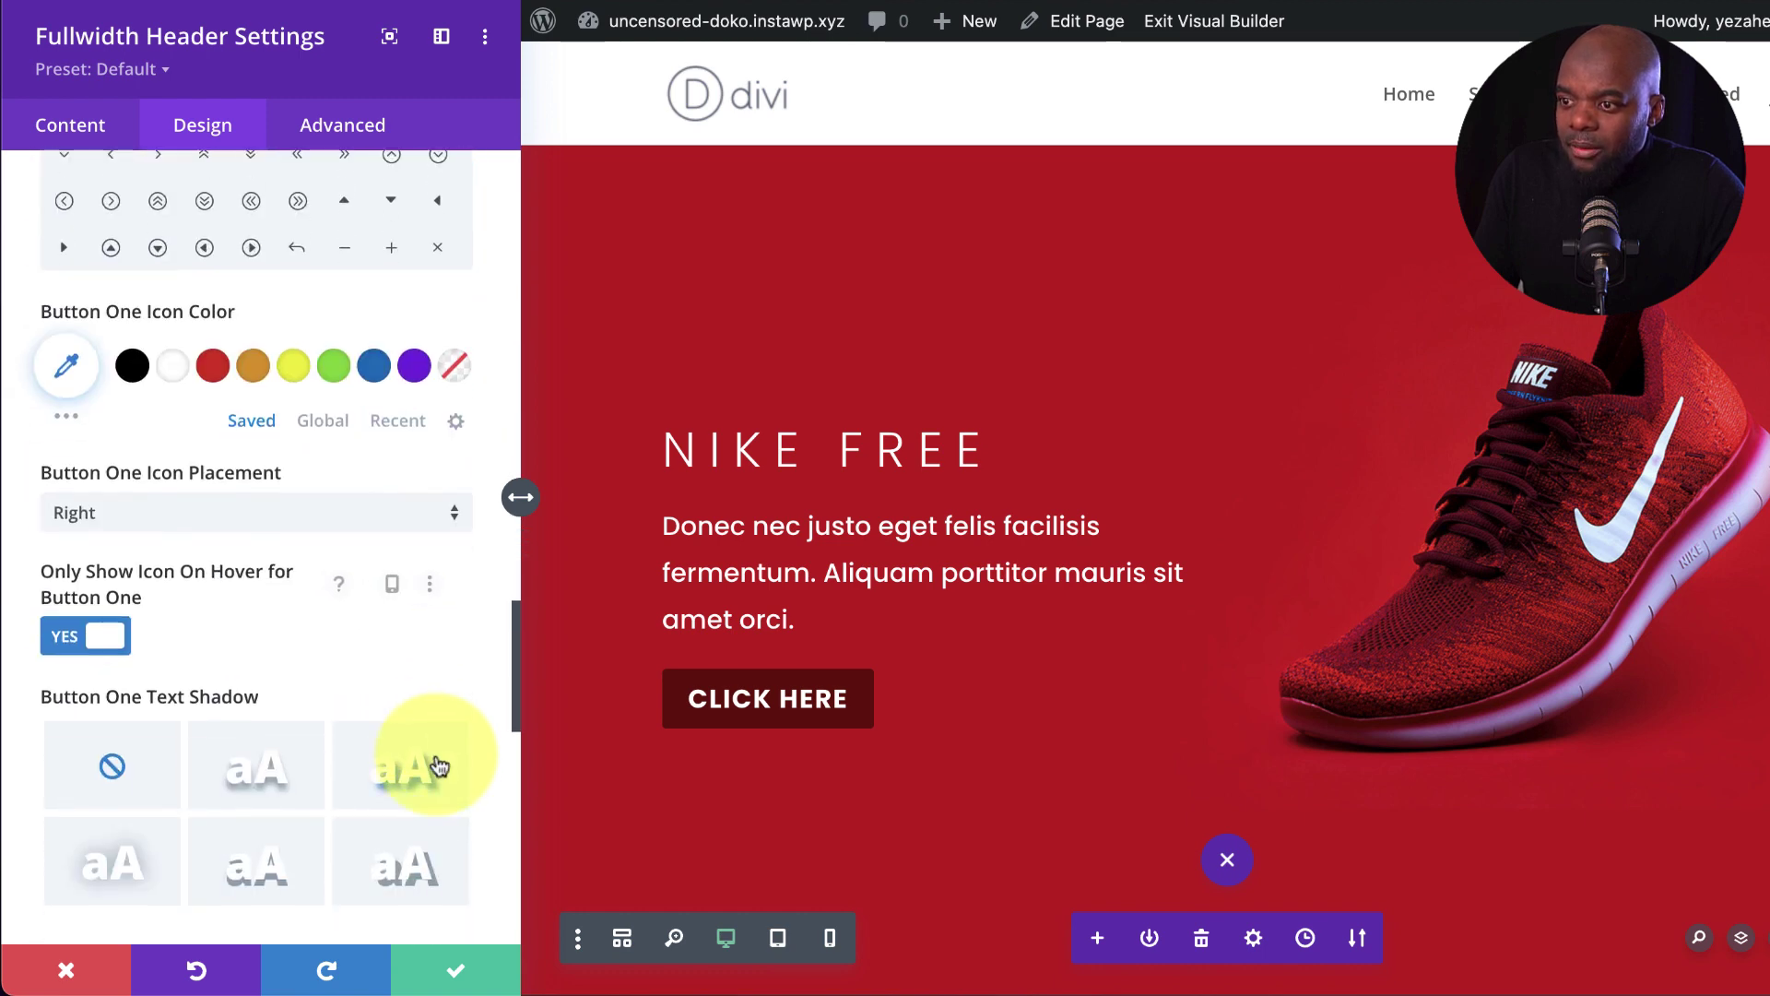
pyautogui.scroll(-5, 438, 765)
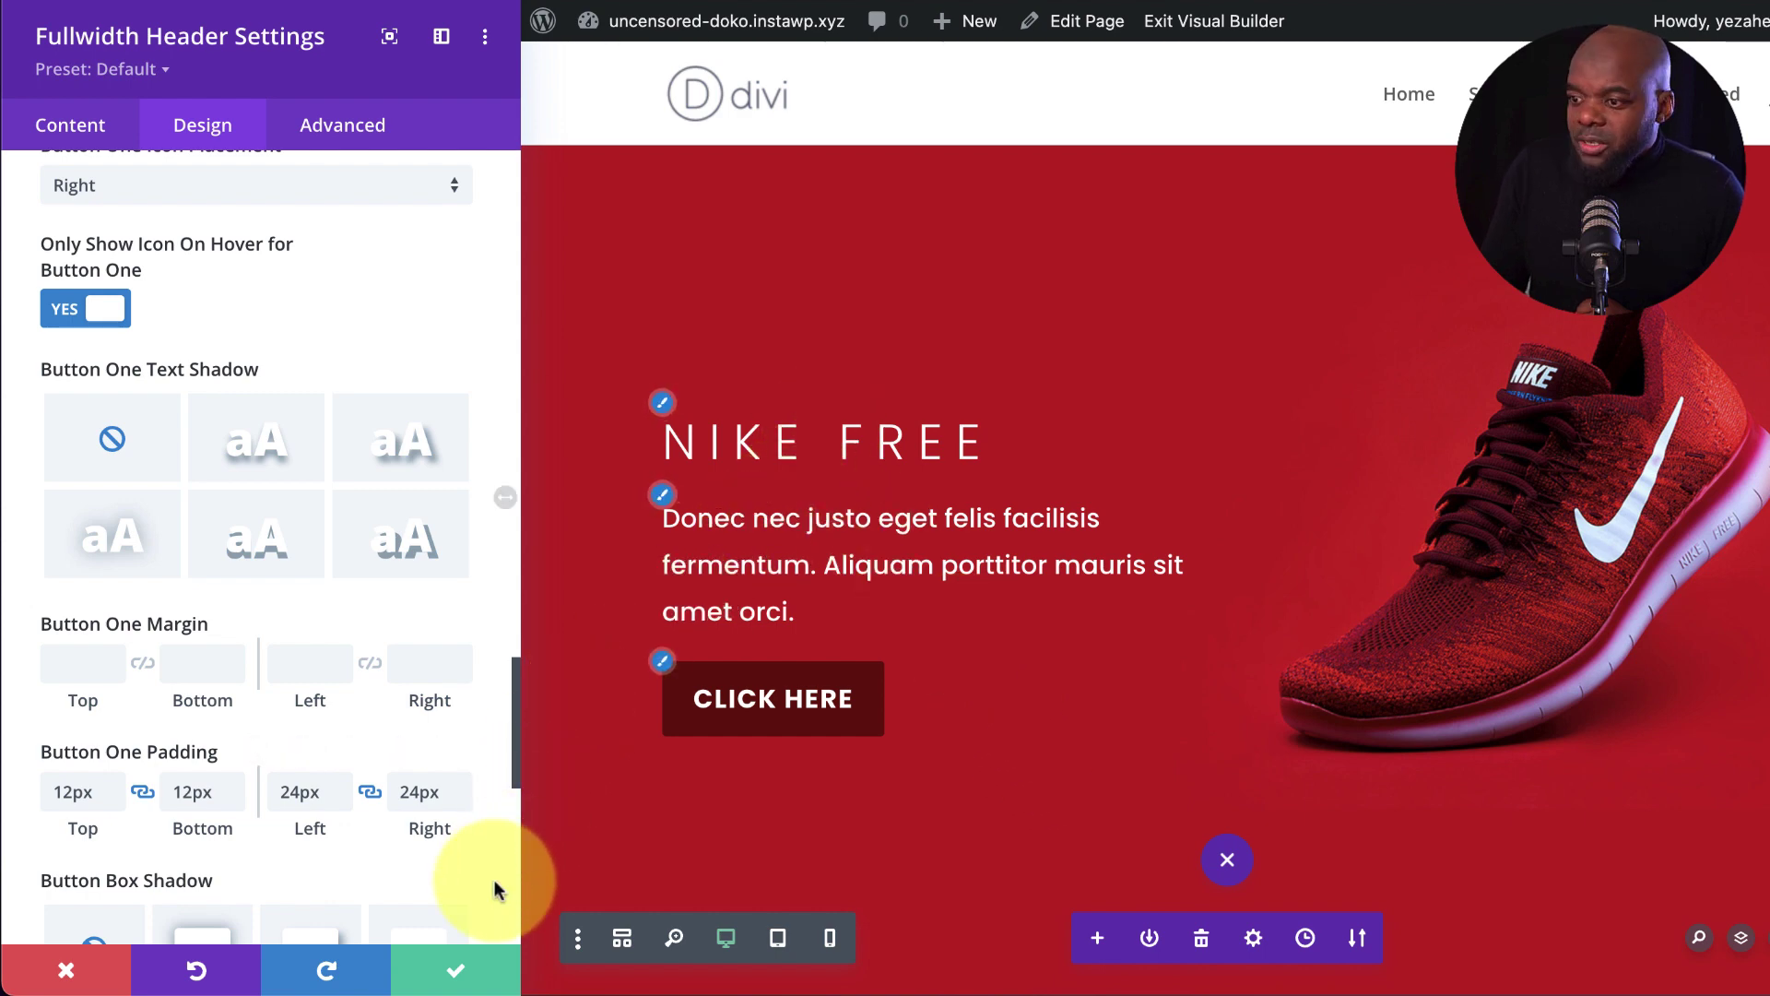
pyautogui.click(455, 968)
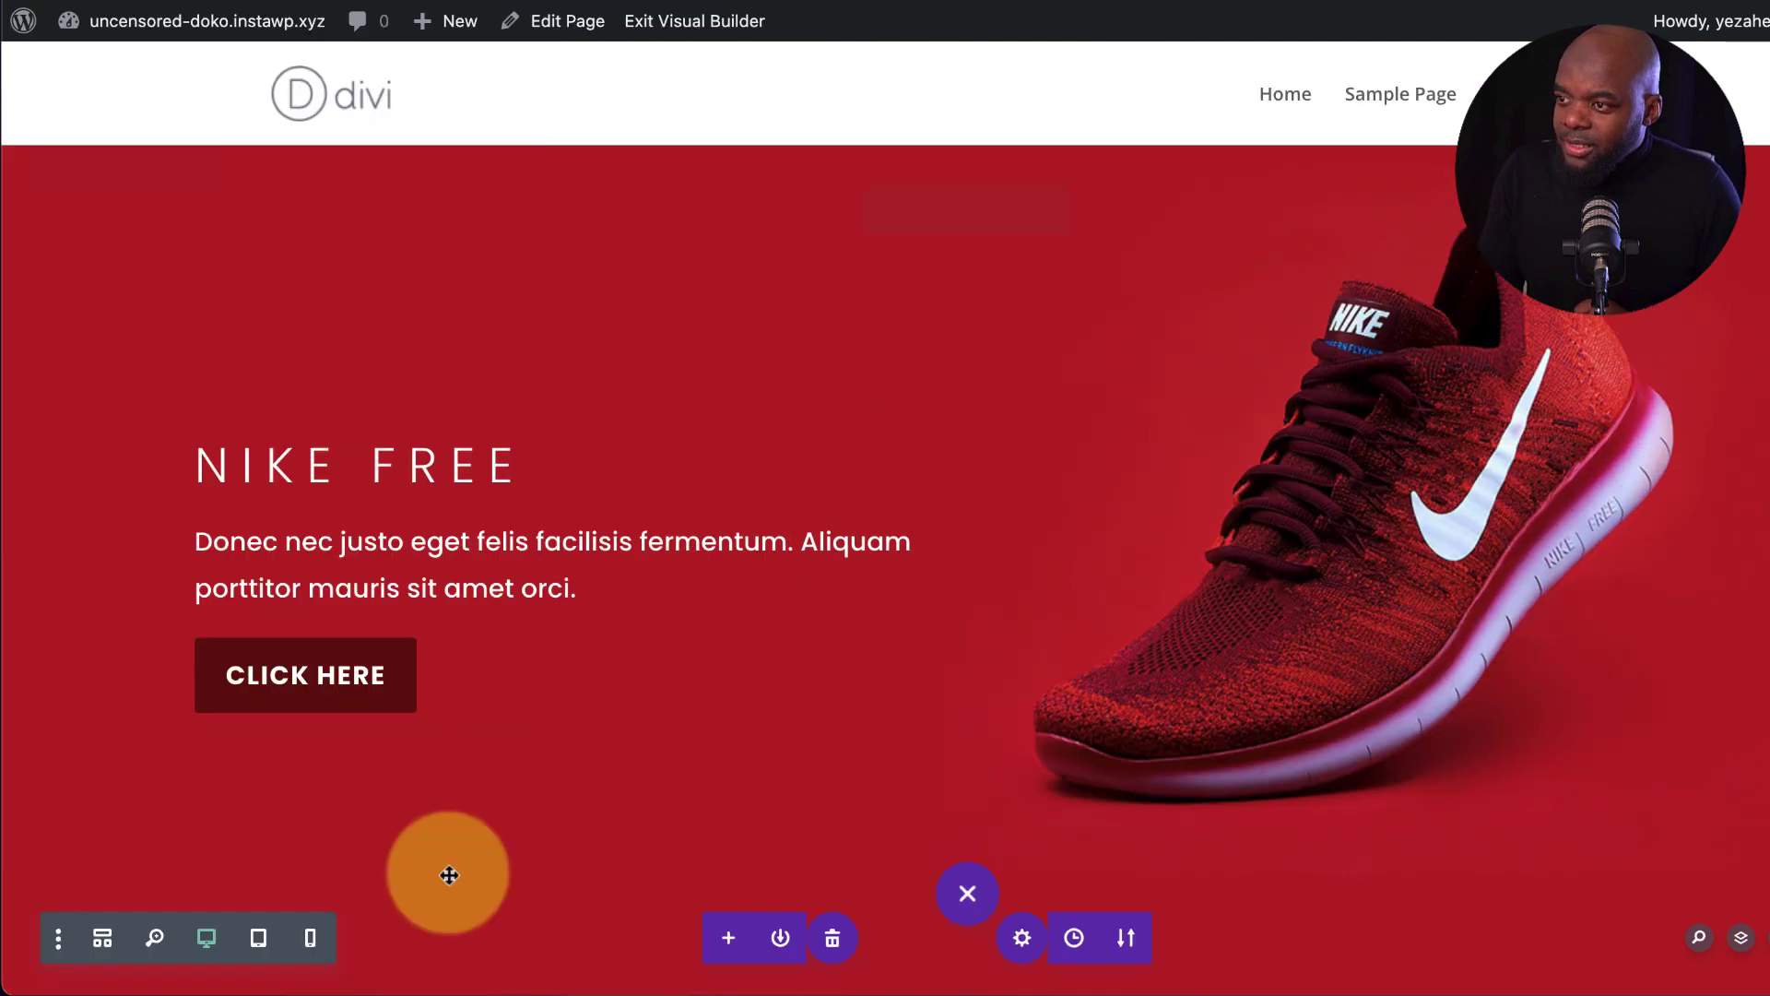